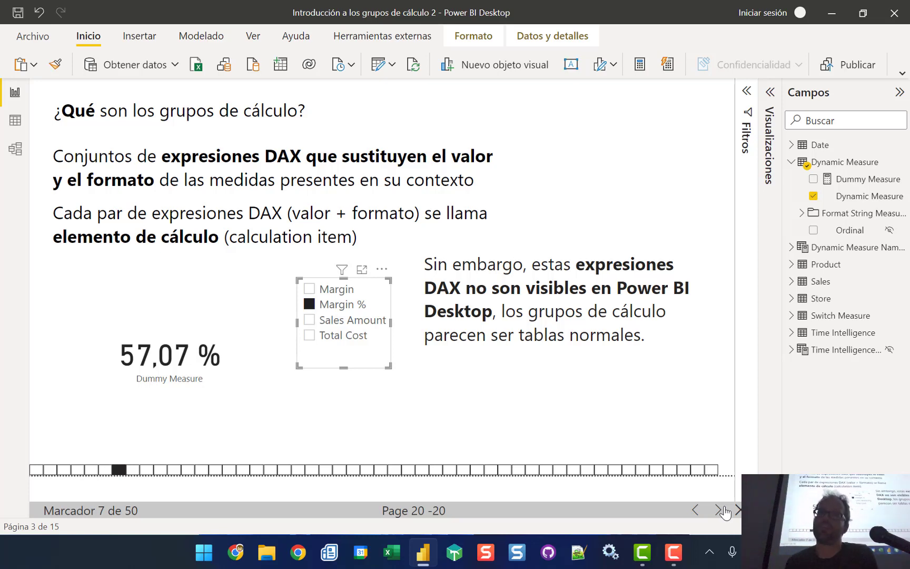
Step: View the data of the Dynamic Measure table, and return to the report page
{"action": "left_click", "coordinate": [16, 122]}
{"action": "left_click", "coordinate": [804, 165]}
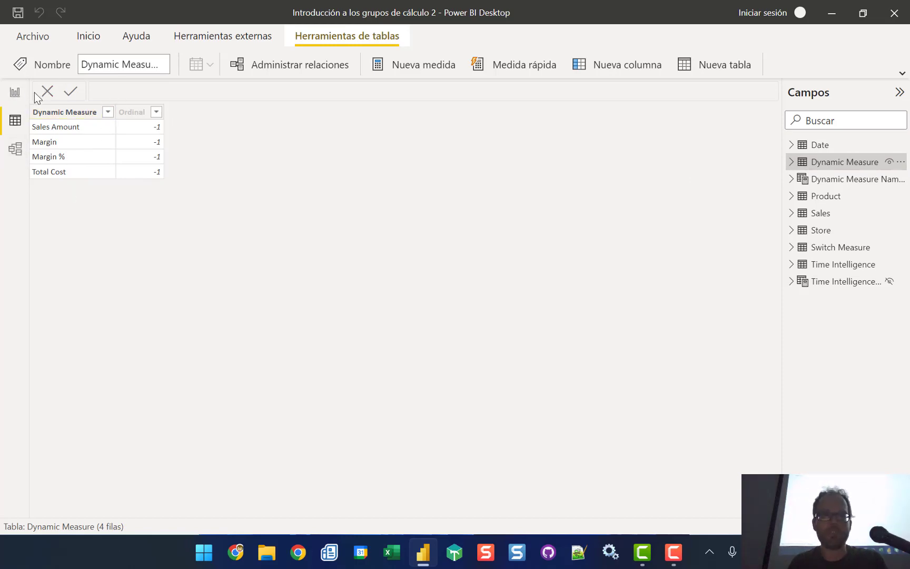
{"action": "left_click", "coordinate": [17, 95]}
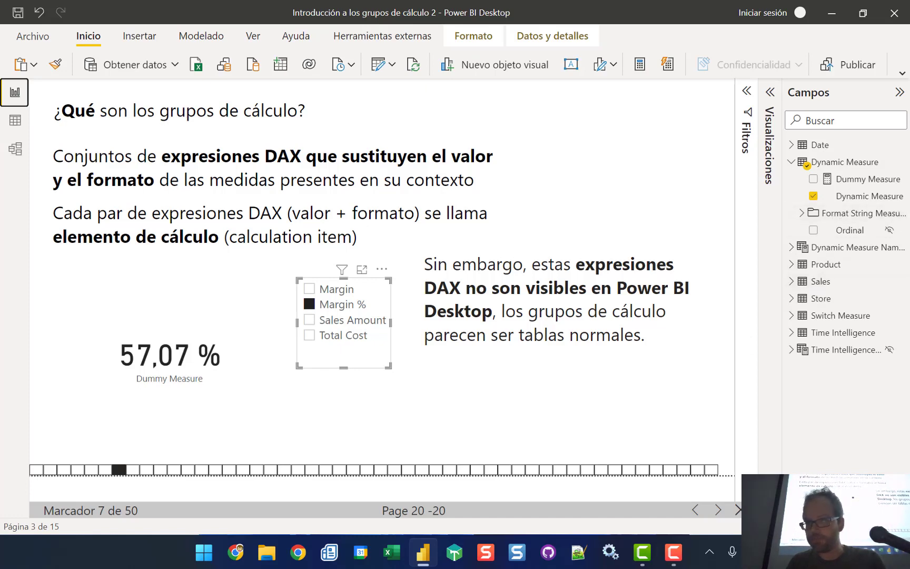
Step: Examine the hidden format string measure in the Dynamic Measure table and the DAX formula of Dummy Measure
{"action": "right_click", "coordinate": [840, 382]}
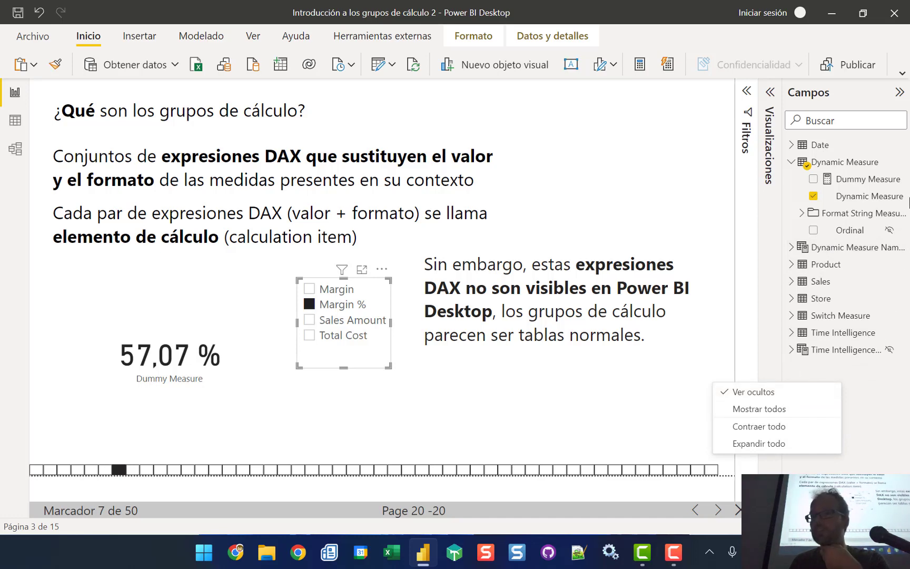
{"action": "left_click", "coordinate": [802, 214]}
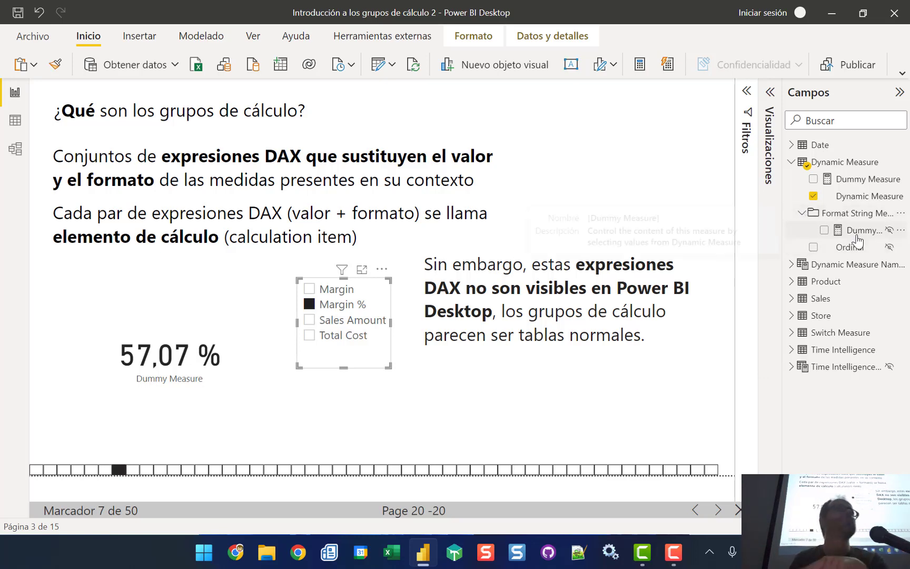
{"action": "mouse_move", "coordinate": [858, 240]}
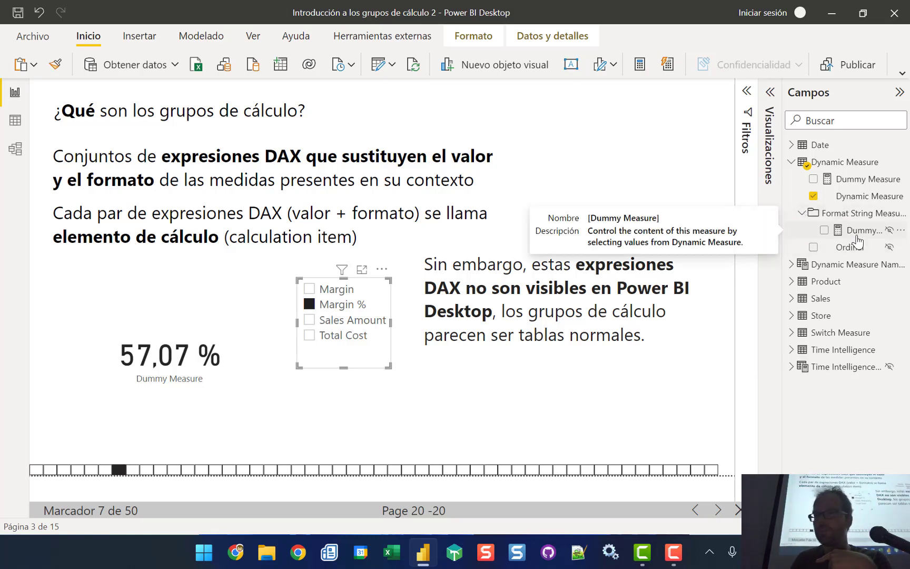
{"action": "left_click", "coordinate": [858, 235]}
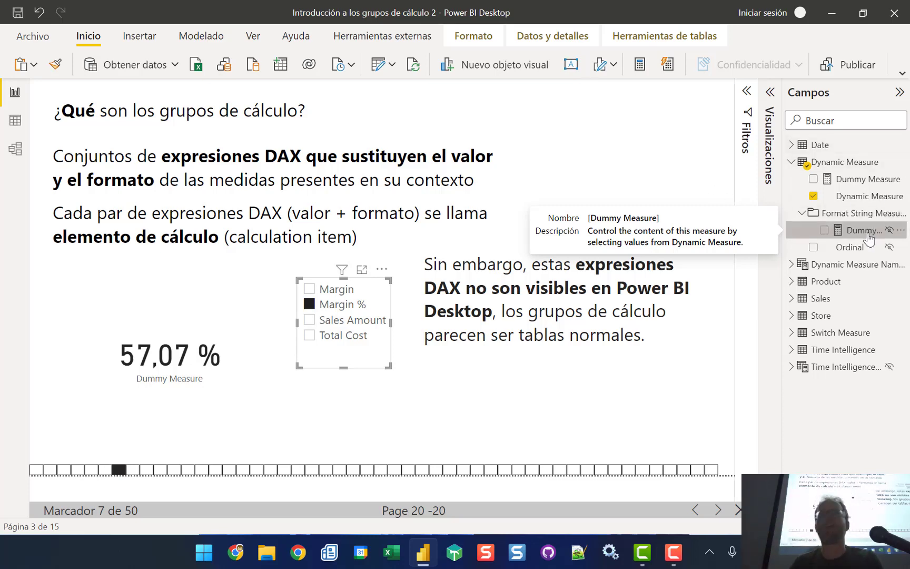
{"action": "left_click", "coordinate": [841, 184]}
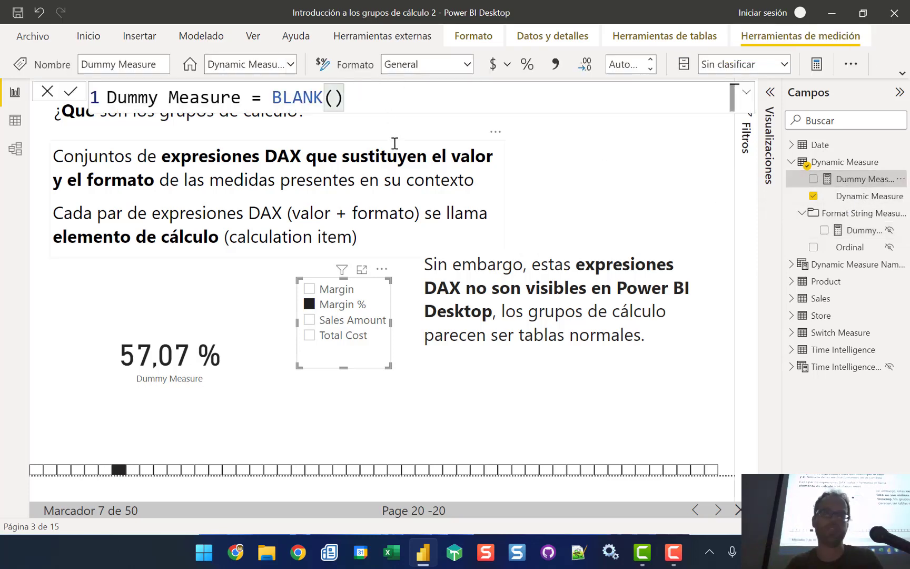
{"action": "left_click", "coordinate": [802, 214]}
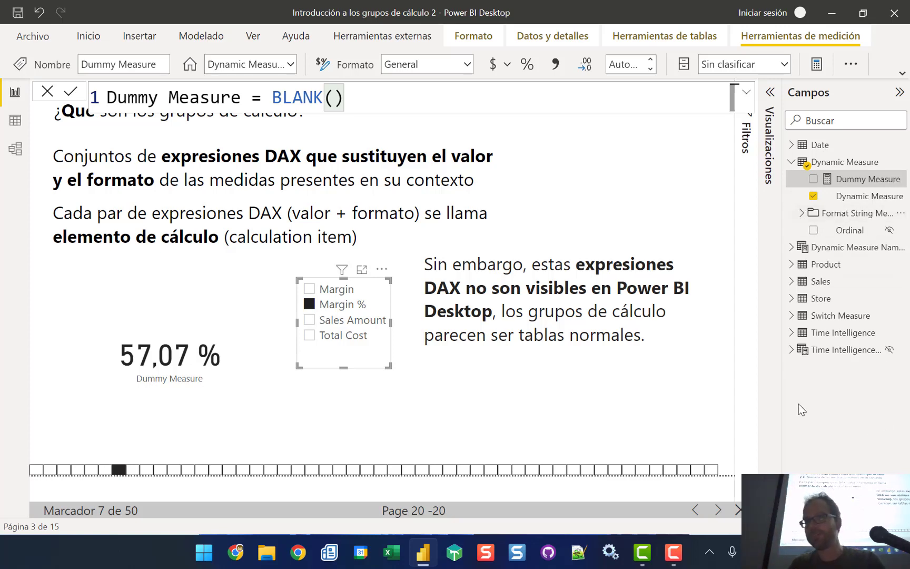
Step: Advance two bookmarks to the slide on creating calculation groups and show the fields used by the "Values for 2008" chart
{"action": "left_click", "coordinate": [718, 510]}
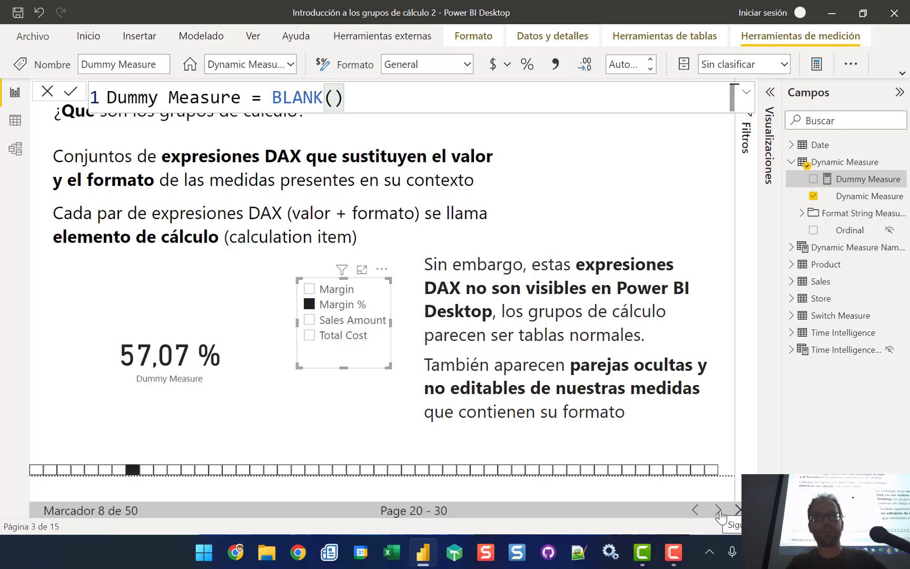
{"action": "left_click", "coordinate": [718, 511]}
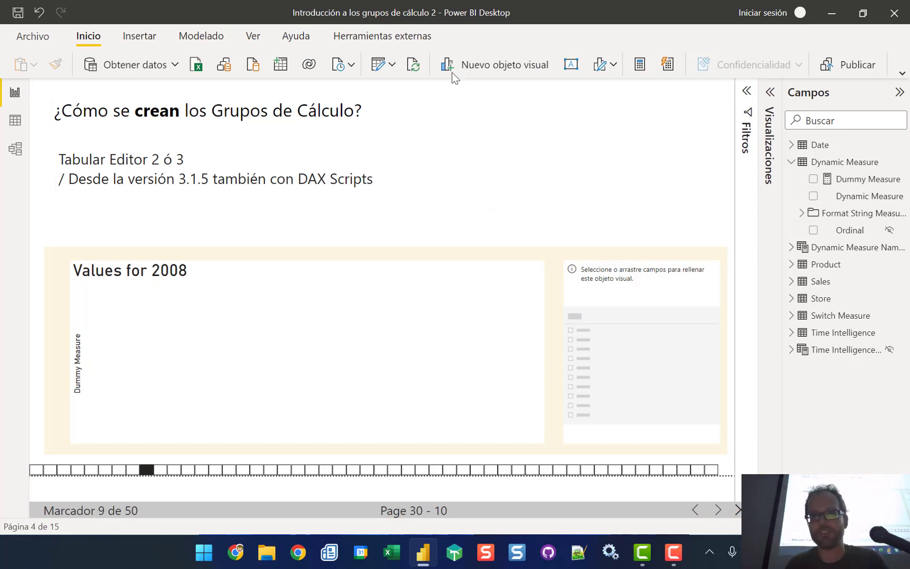
{"action": "left_click", "coordinate": [163, 388]}
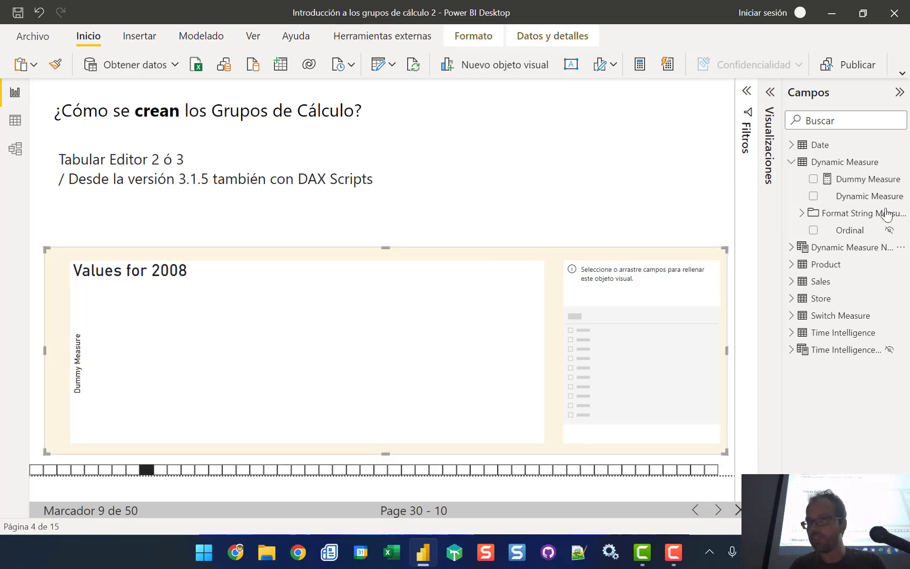
{"action": "left_click", "coordinate": [770, 91]}
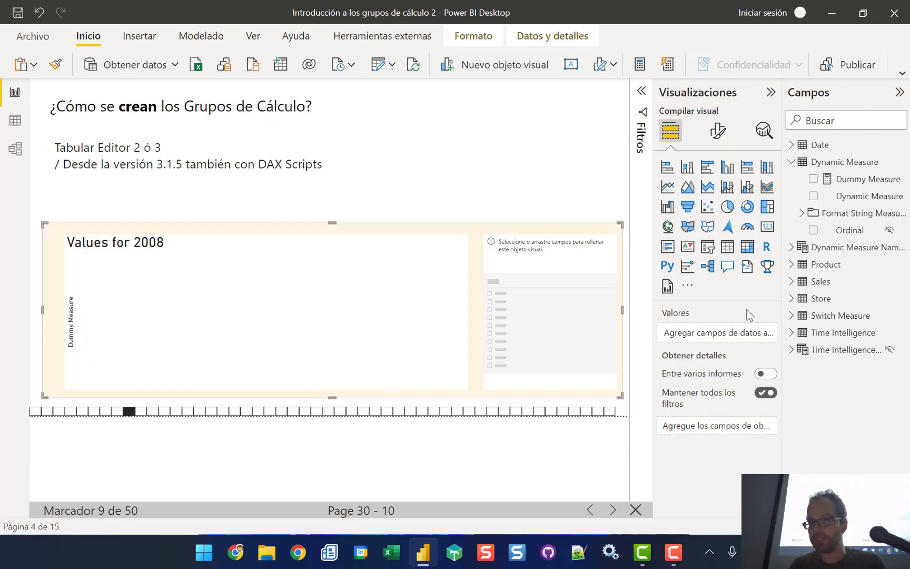
{"action": "left_click", "coordinate": [279, 356]}
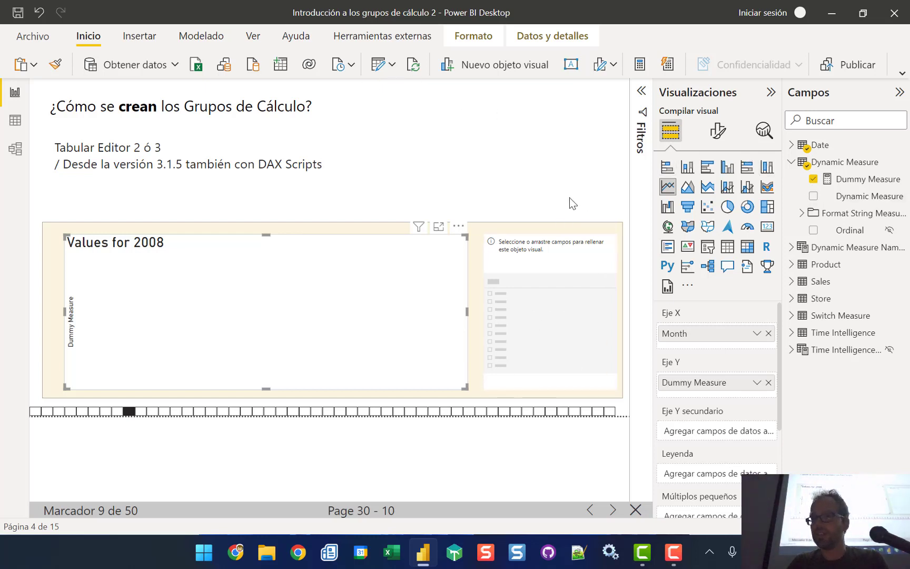
Step: Open the model in the external tool Tabular Editor 2, accept the experimental features warning and expand the model's tables
{"action": "left_click", "coordinate": [403, 41]}
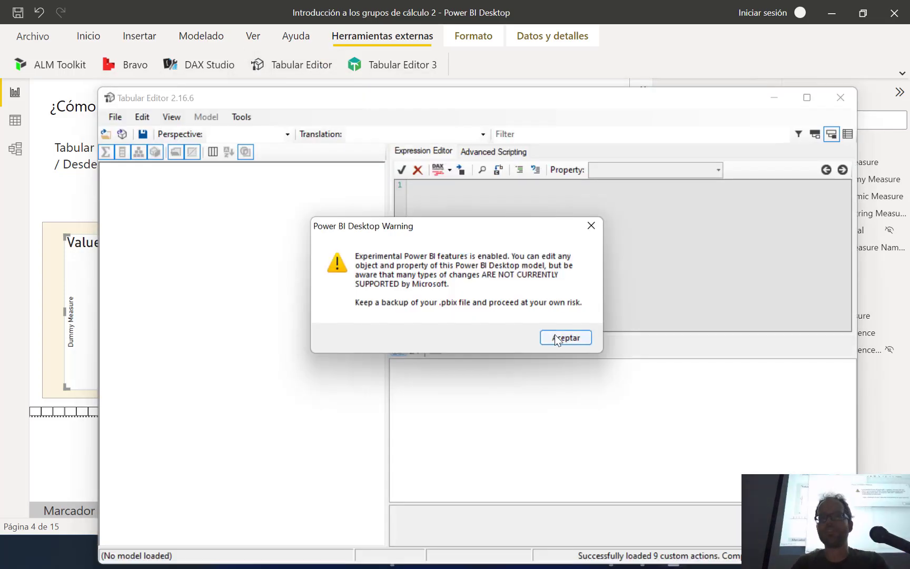
{"action": "left_click", "coordinate": [565, 340]}
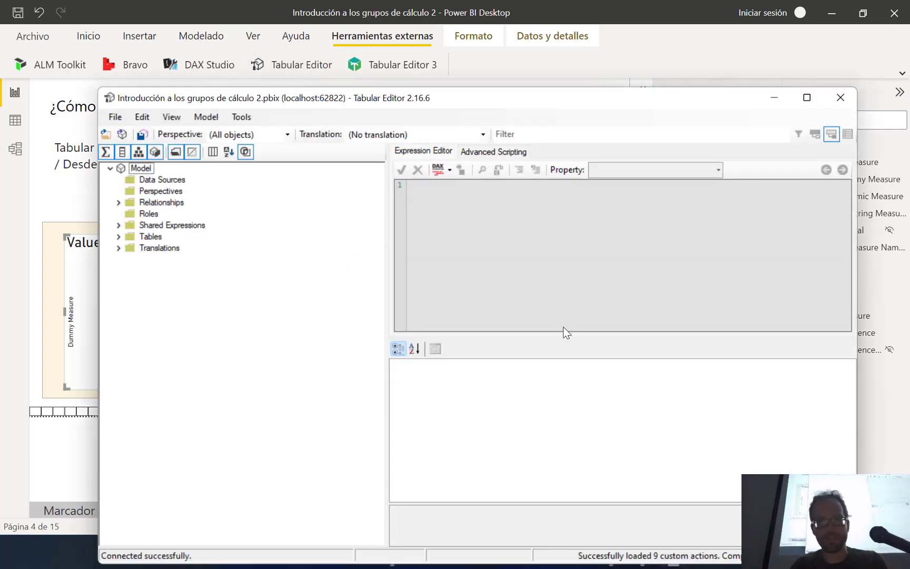
{"action": "left_click_drag", "start_coordinate": [471, 100], "coordinate": [461, 68]}
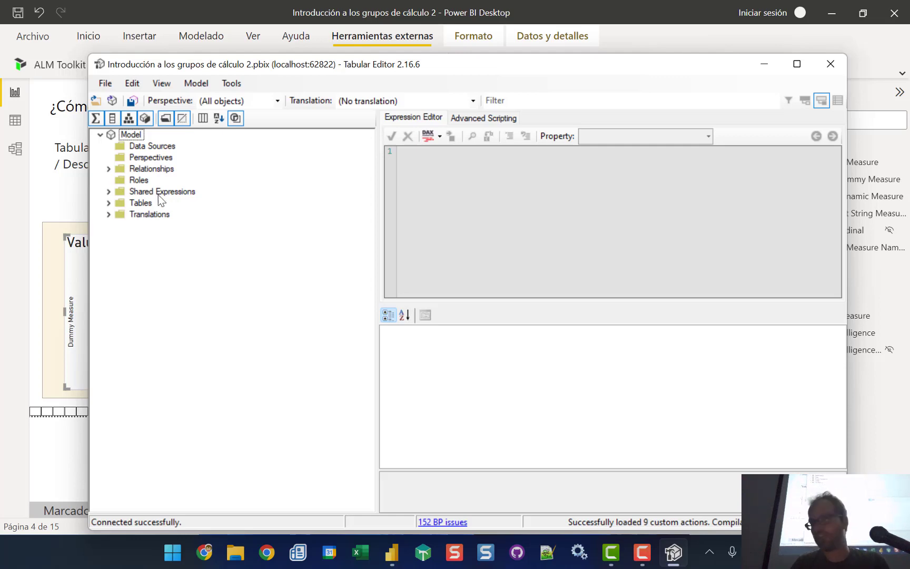
{"action": "left_click", "coordinate": [109, 203]}
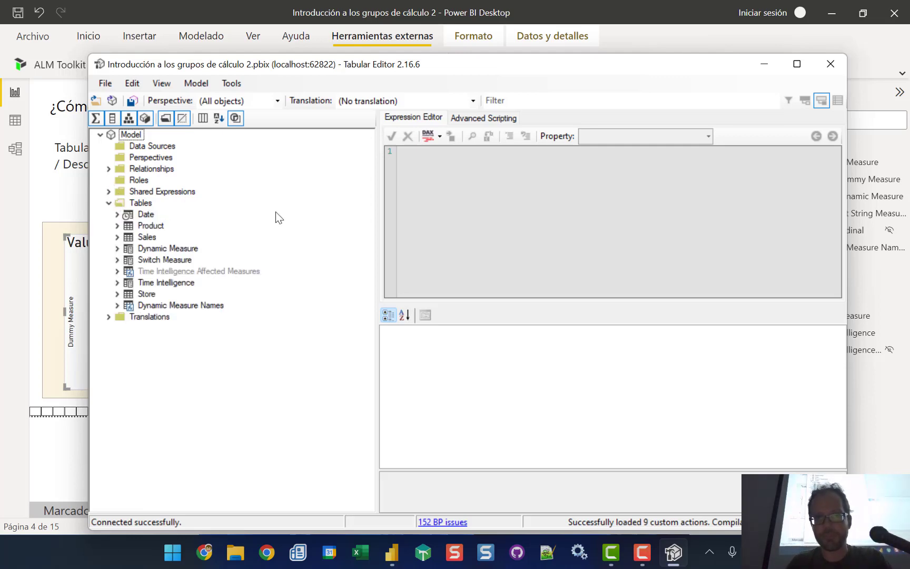
Step: Launch ZoomIt.exe from the system search and accept its settings with CTRL + 1 as the zoom toggle
{"action": "left_click", "coordinate": [175, 555]}
{"action": "type", "text": "zoomit.exe"}
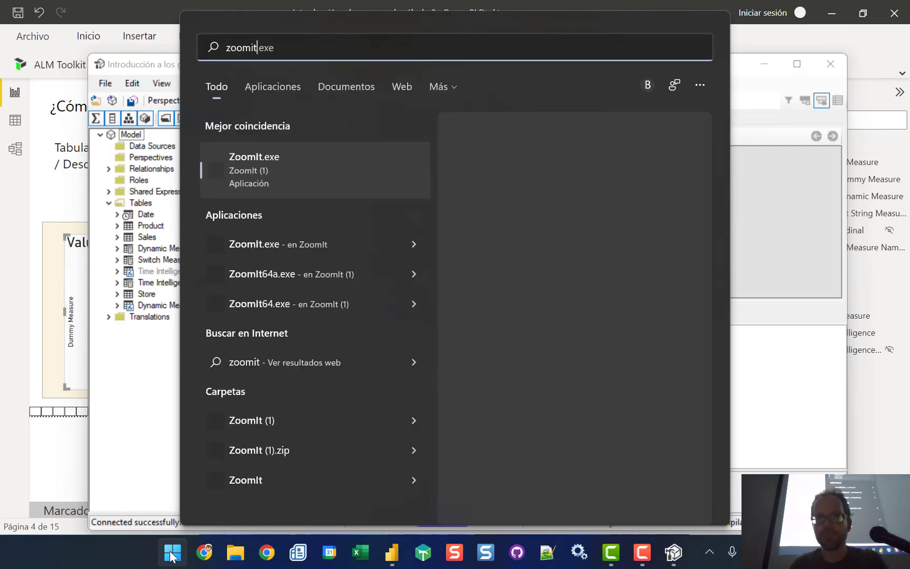
{"action": "left_click", "coordinate": [379, 170]}
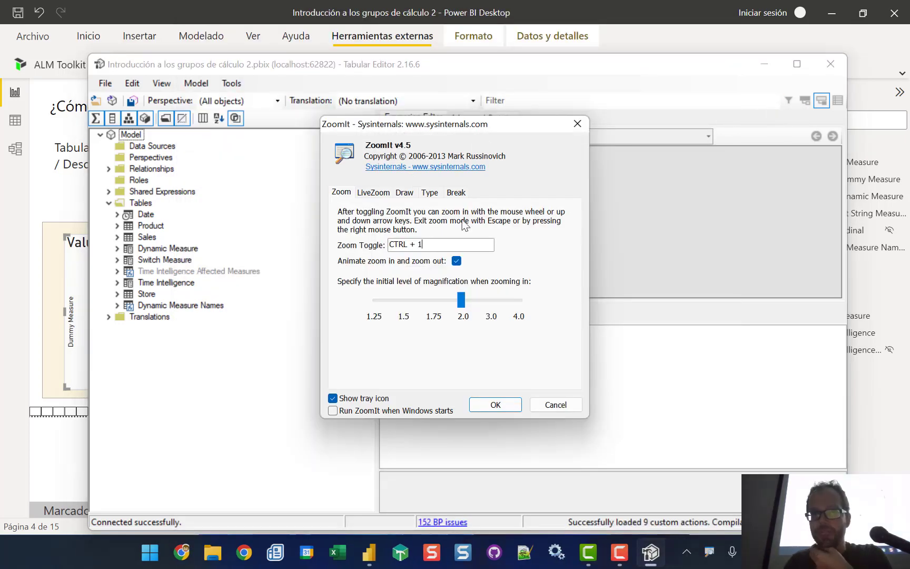
{"action": "left_click", "coordinate": [491, 410]}
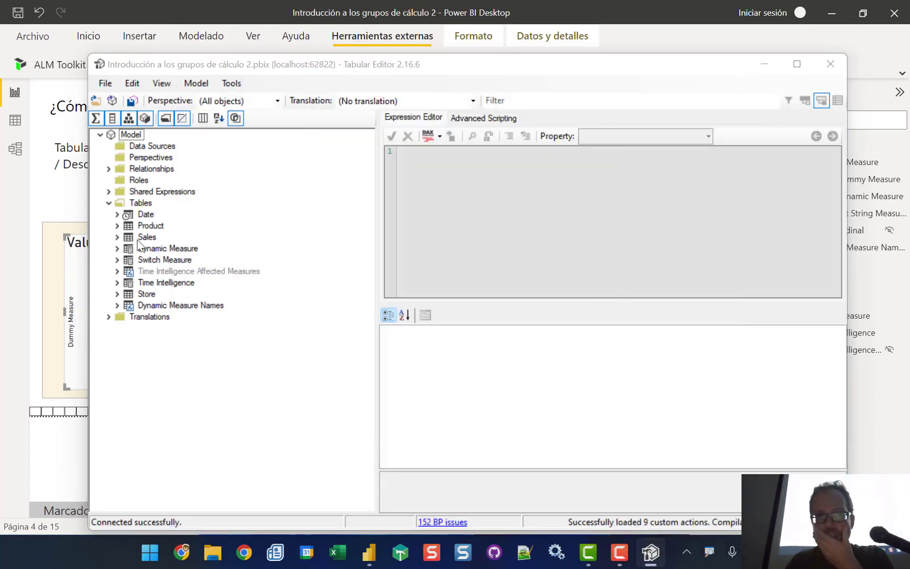
Step: Magnify the model's table list with ZoomIt, and return to the normal view
{"action": "key", "text": "ctrl+1"}
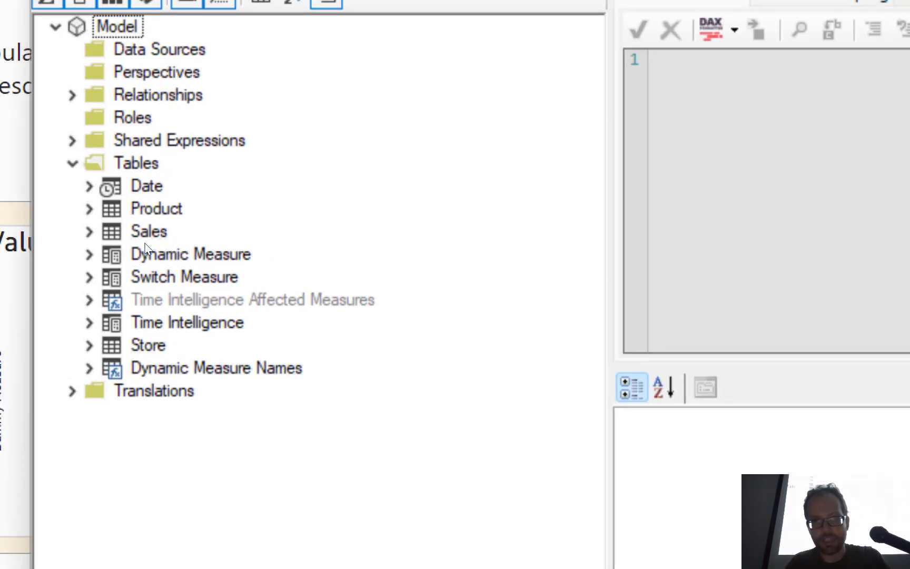
{"action": "left_click", "coordinate": [163, 233]}
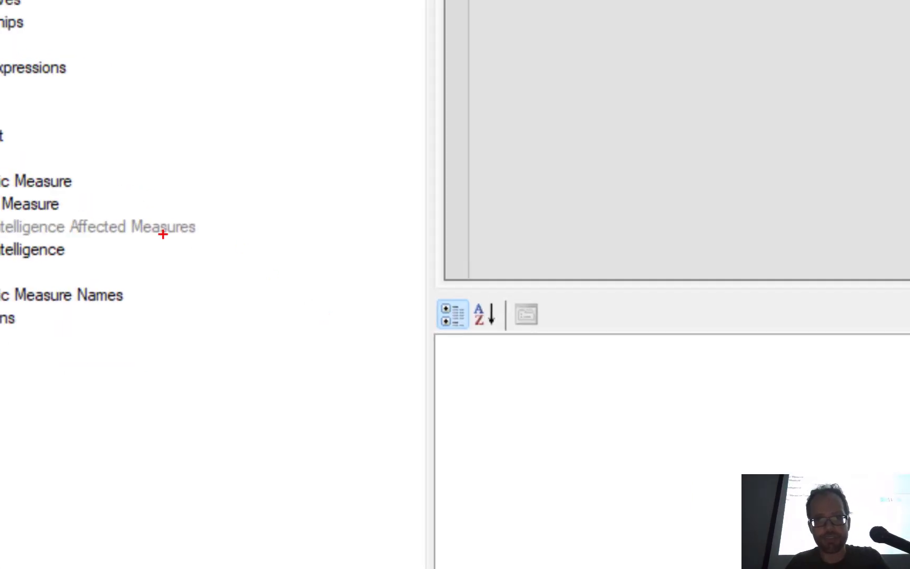
{"action": "key", "text": "Escape"}
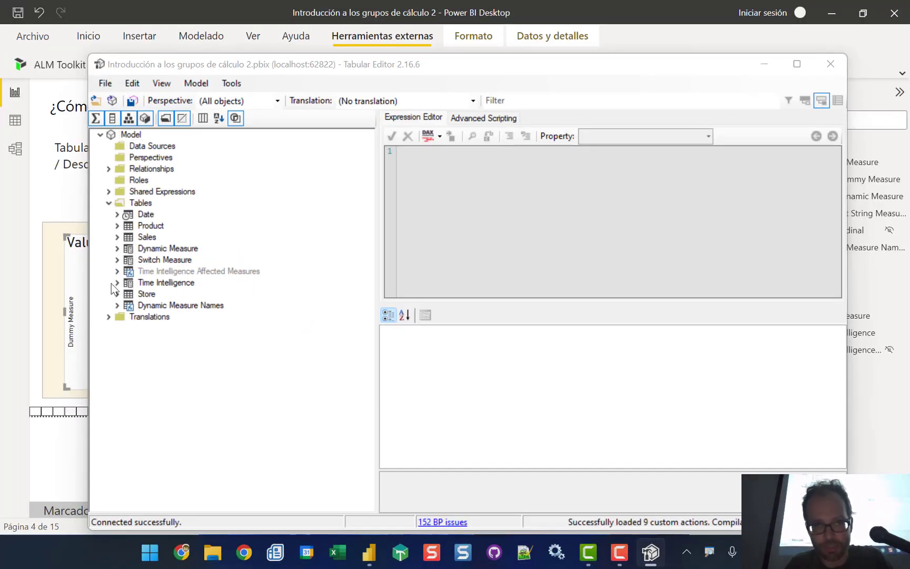
Step: Create a new calculation group in the model's tables and name it Dynamic Measure 2
{"action": "right_click", "coordinate": [142, 202]}
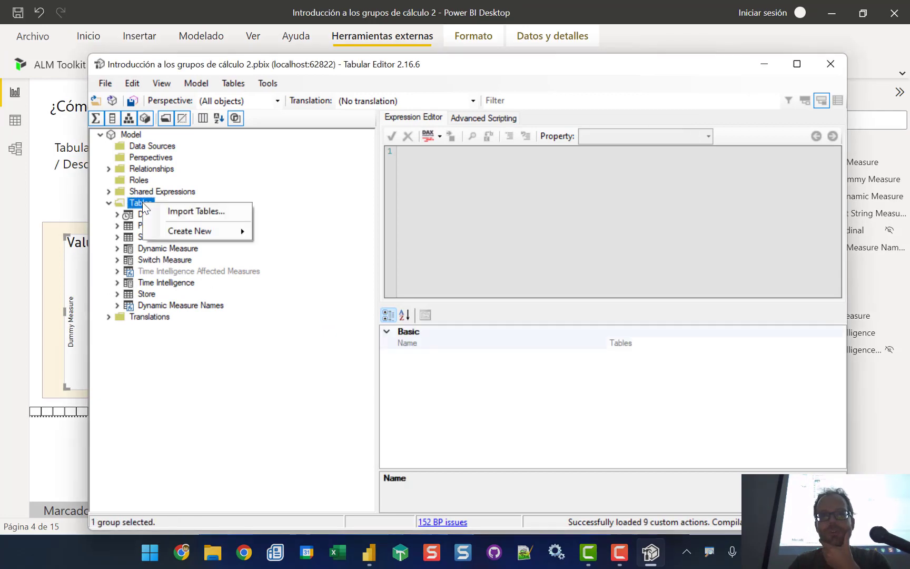
{"action": "mouse_move", "coordinate": [218, 233]}
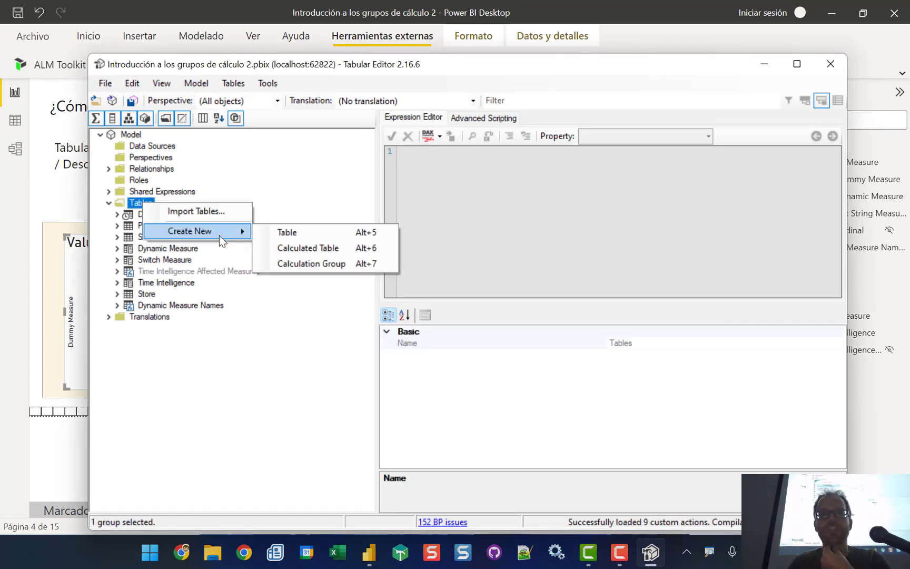
{"action": "left_click", "coordinate": [306, 265]}
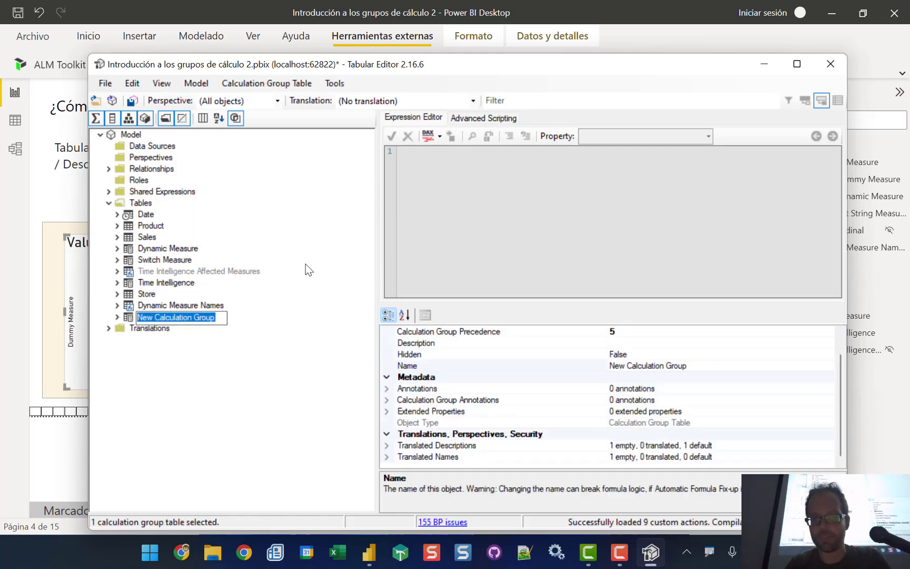
{"action": "type", "text": "Dynamic Measure 2"}
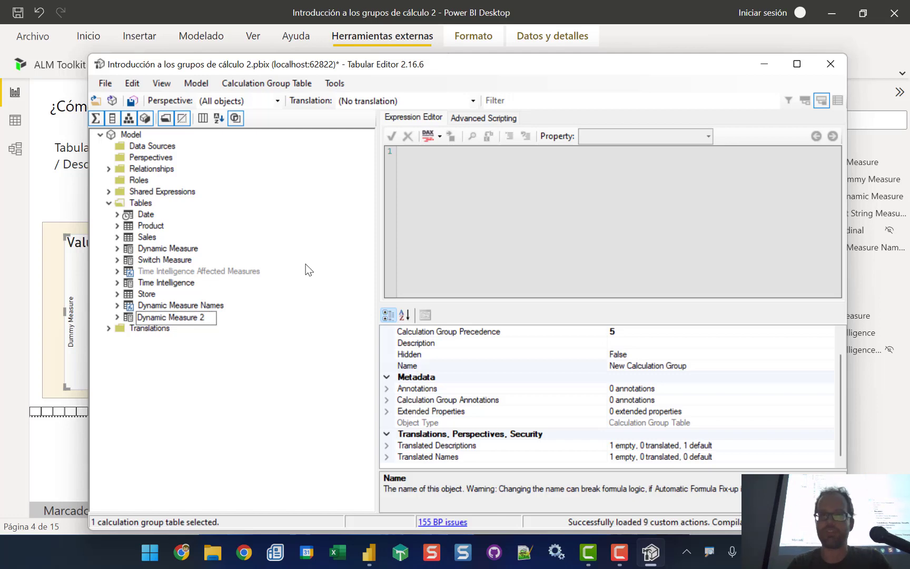
{"action": "key", "text": "Return"}
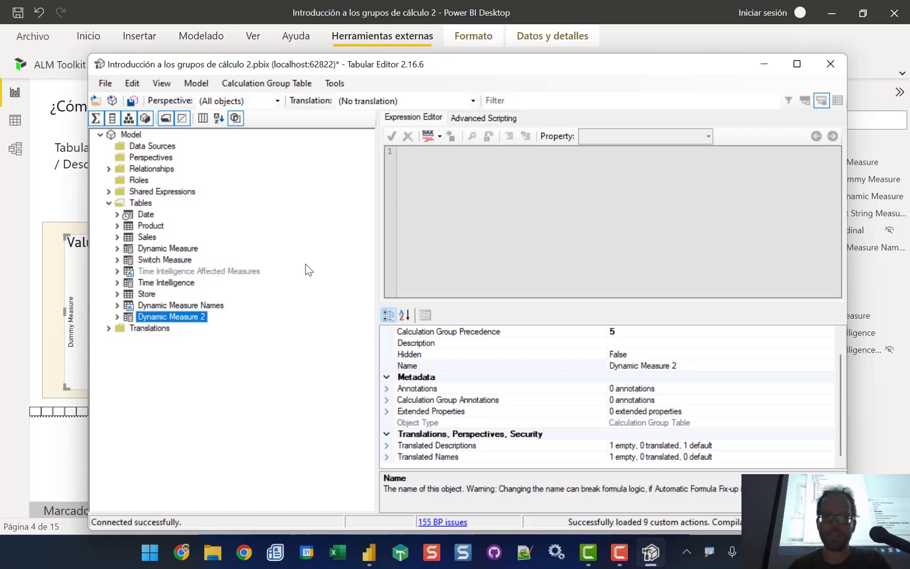
Step: Rename the Name column of the Dynamic Measure 2 calculation group as Dynamic Measure 2
{"action": "left_click", "coordinate": [117, 316]}
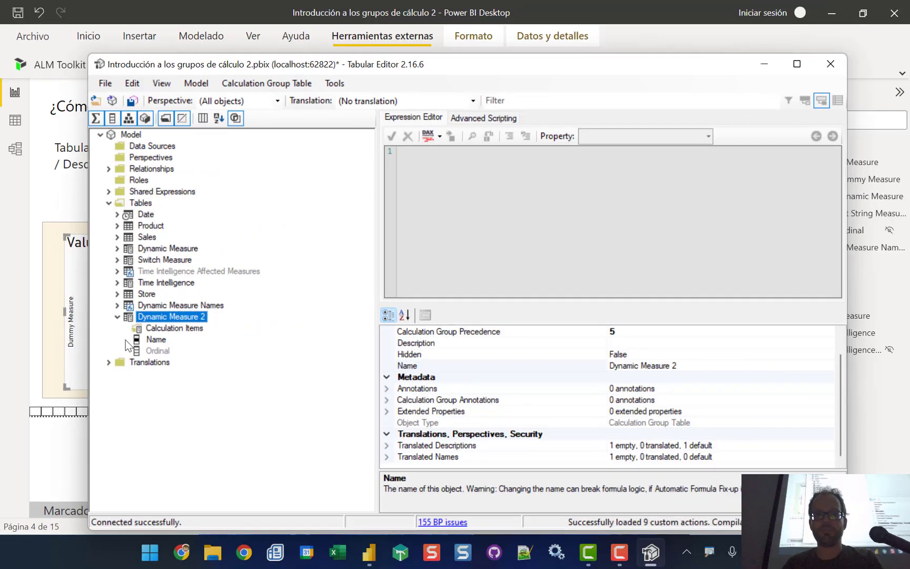
{"action": "left_click", "coordinate": [168, 335]}
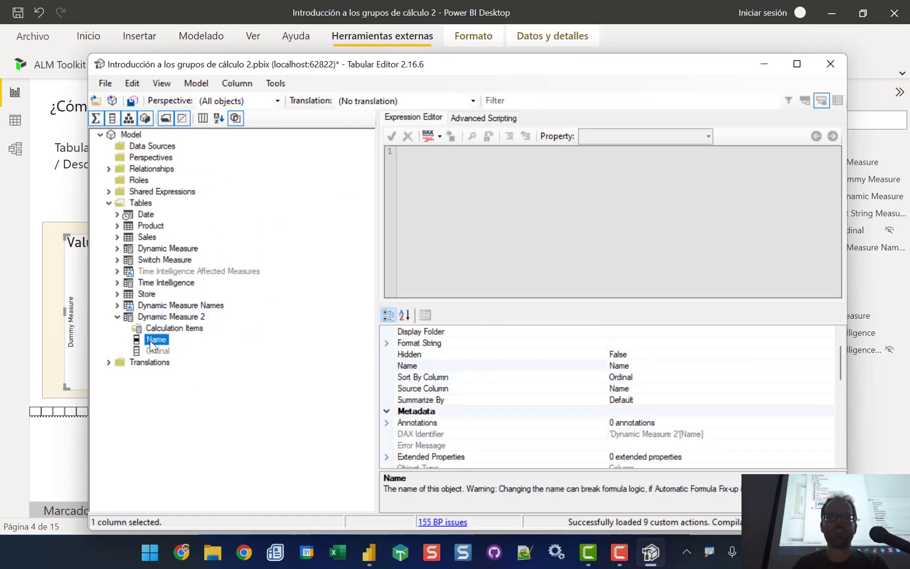
{"action": "left_click", "coordinate": [155, 340]}
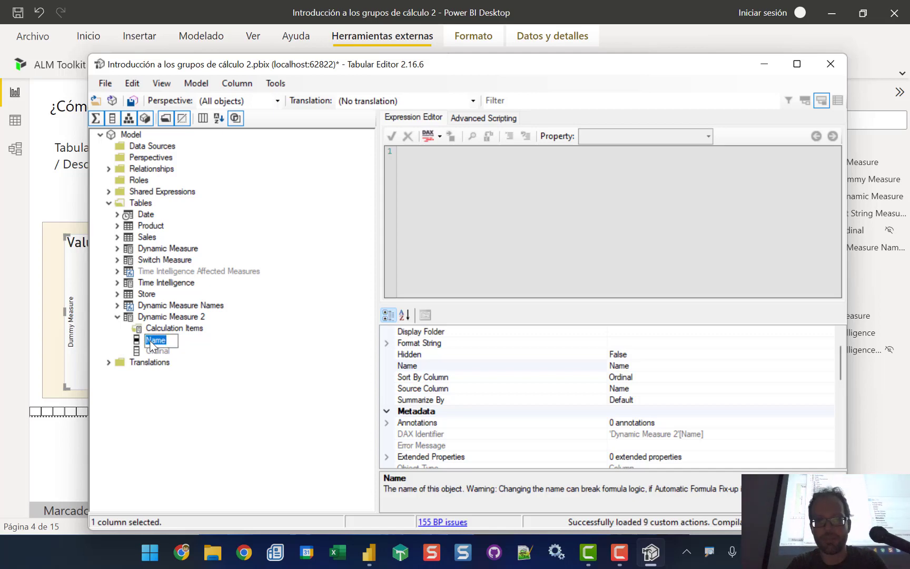
{"action": "type", "text": "D"}
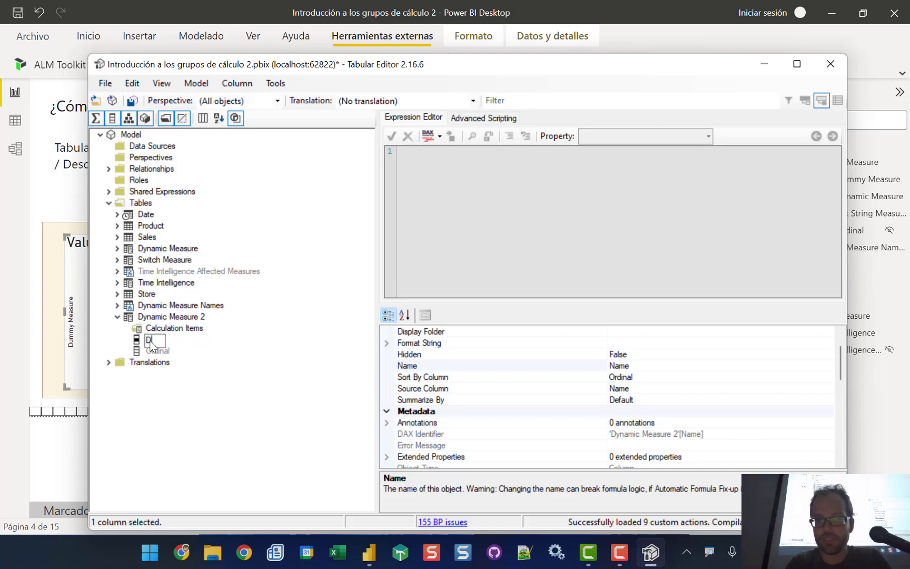
{"action": "type", "text": "ynamic Measu"}
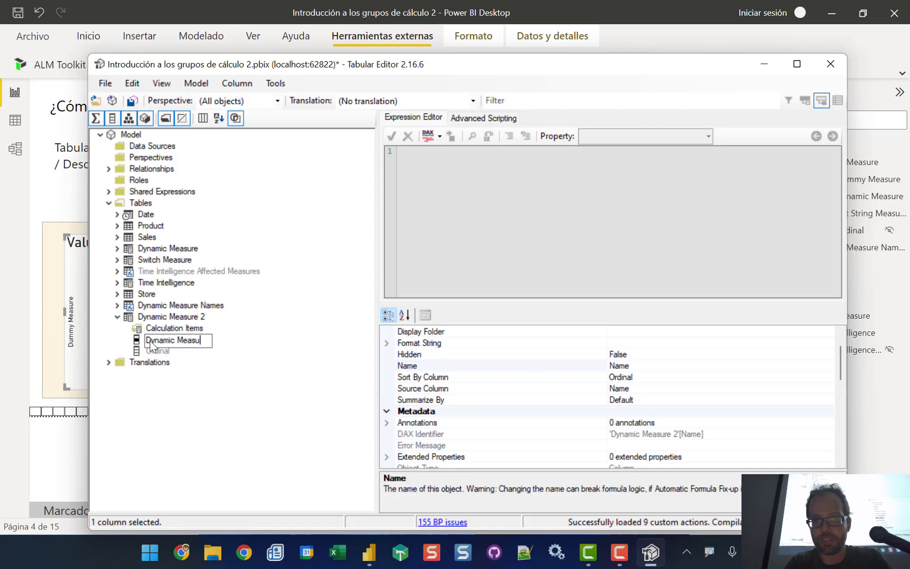
{"action": "type", "text": "re 2"}
{"action": "key", "text": "Return"}
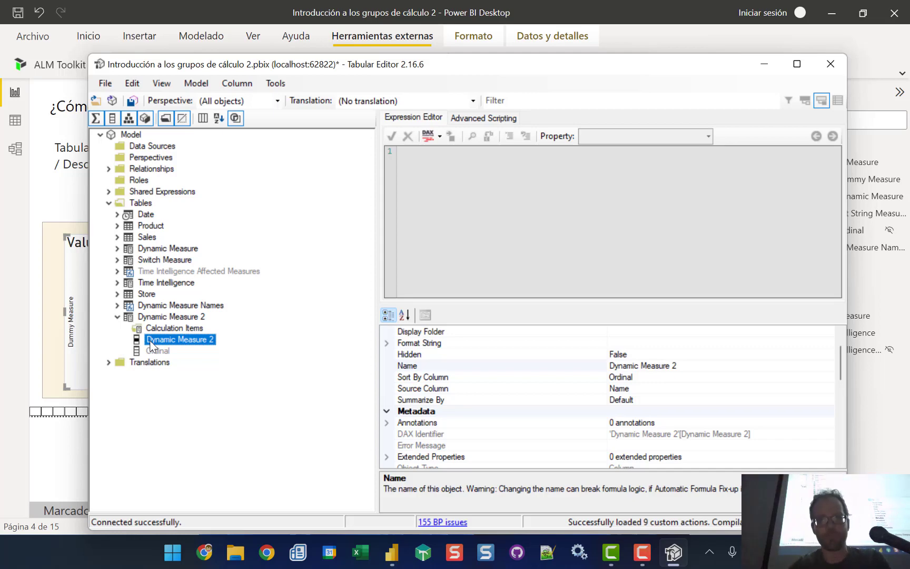
Step: Add a calculation item named Sales Amount to the Dynamic Measure 2 calculation group
{"action": "left_click", "coordinate": [171, 327]}
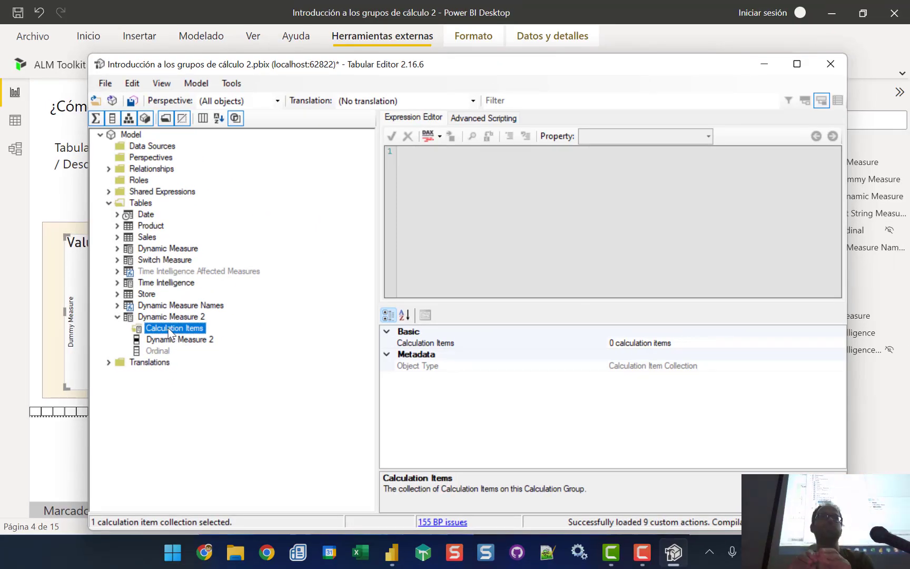
{"action": "right_click", "coordinate": [170, 332]}
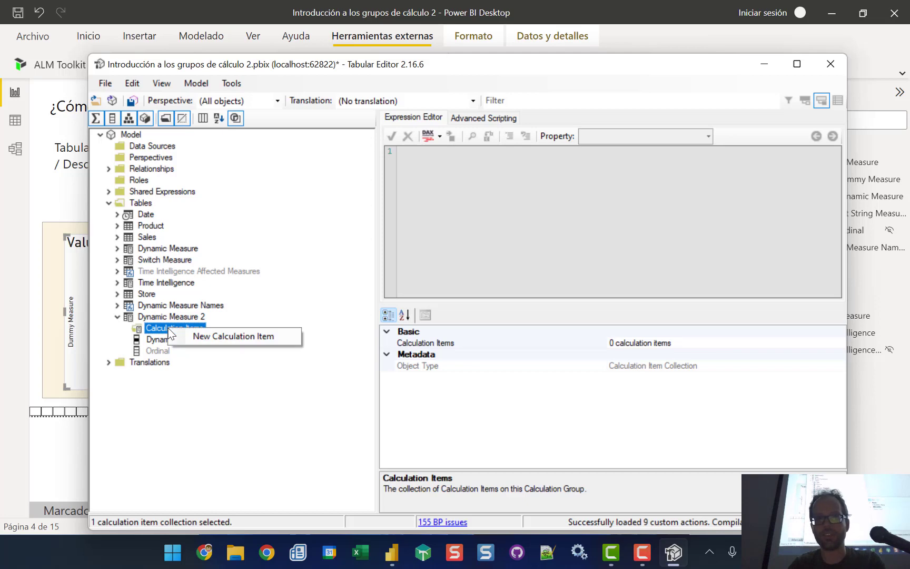
{"action": "left_click", "coordinate": [193, 339]}
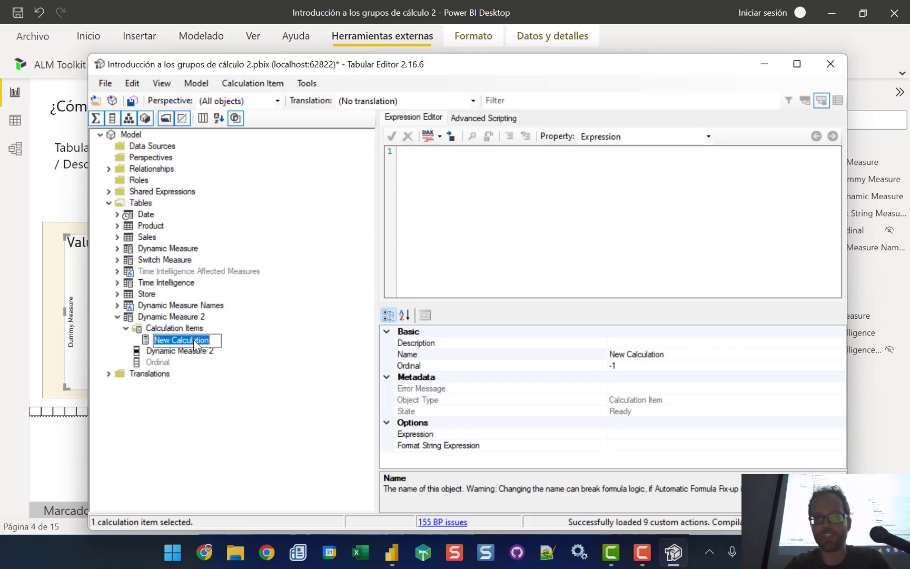
{"action": "type", "text": "Sale"}
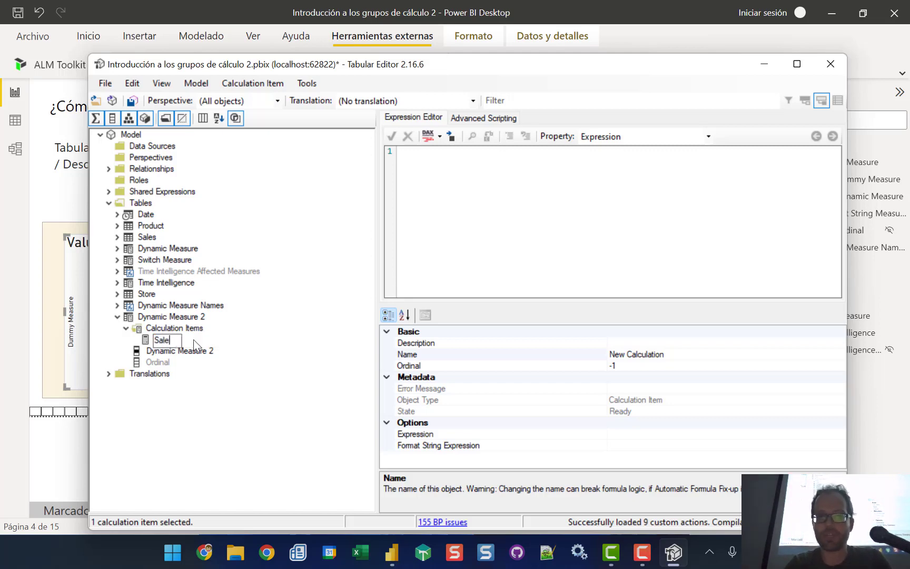
{"action": "type", "text": "s Amount"}
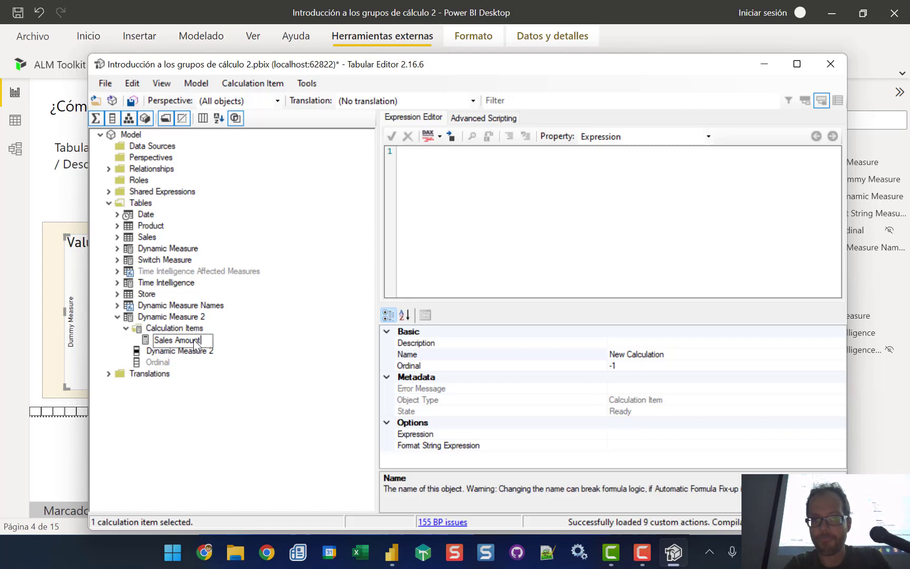
{"action": "key", "text": "Return"}
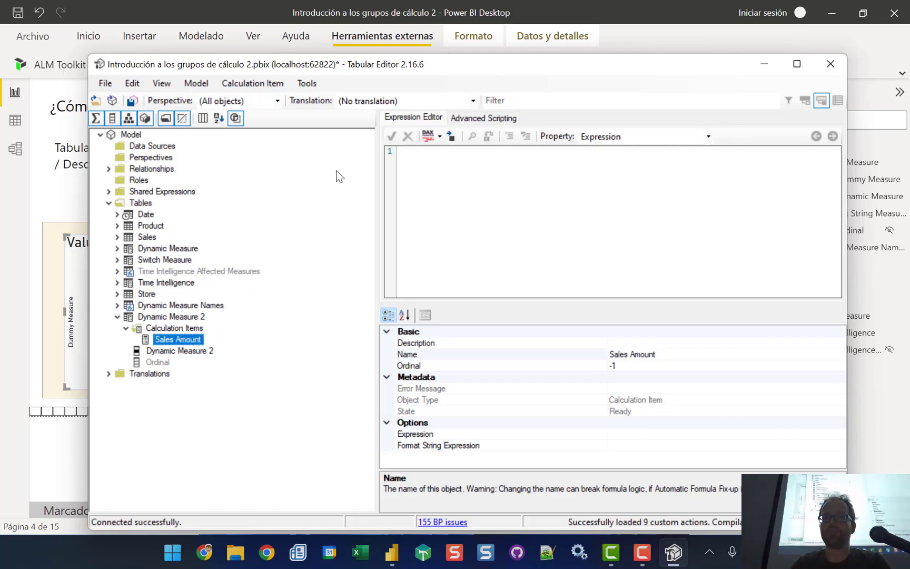
Step: Enter [Sales Amount] as the expression of the Sales Amount calculation item and enlarge the expression text
{"action": "left_click", "coordinate": [490, 188]}
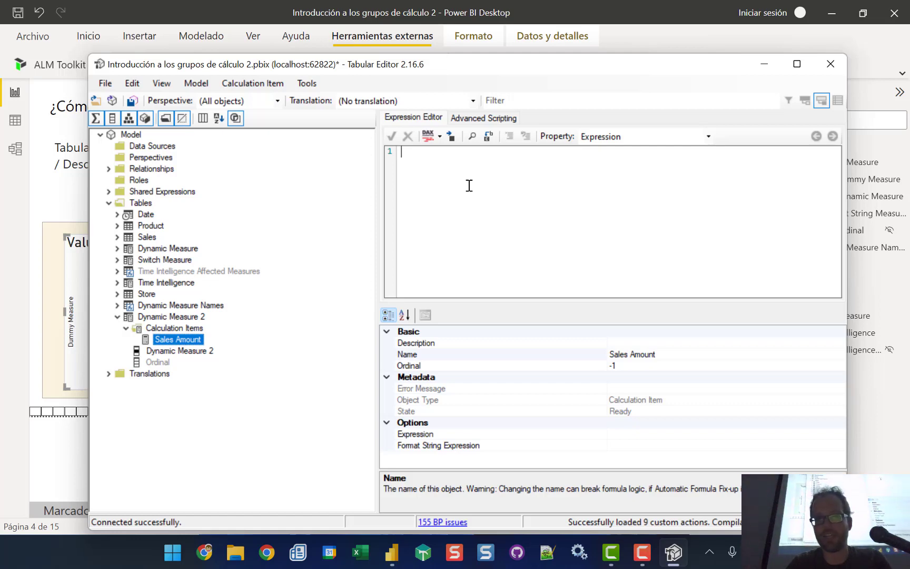
{"action": "type", "text": "[Sales Amount"}
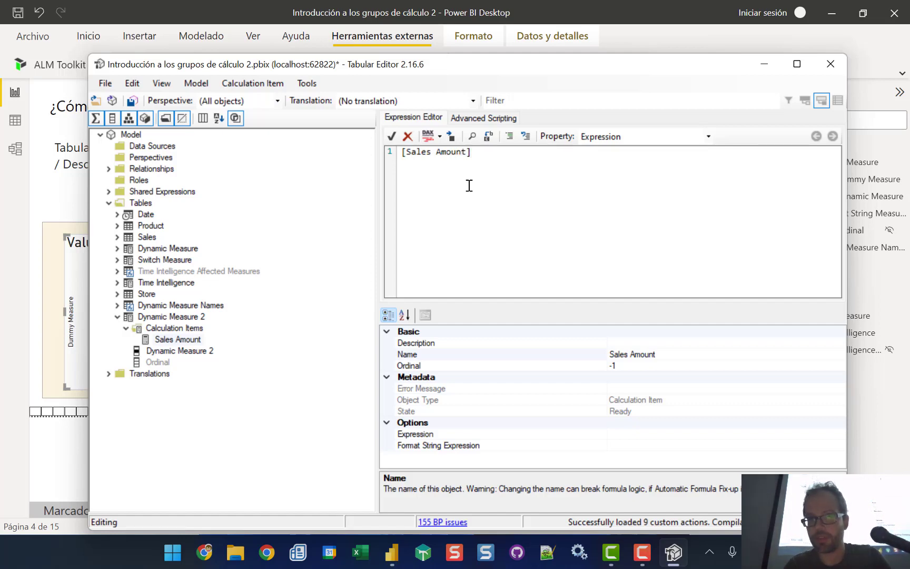
{"action": "scroll", "coordinate": [469, 186], "scroll_direction": "up", "scroll_amount": 4}
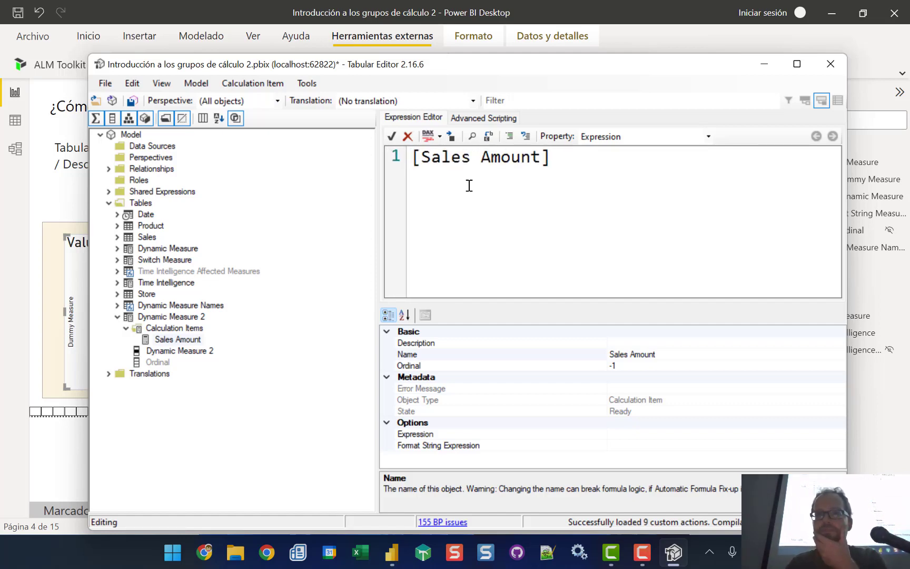
Step: Add a second calculation item named Margin % to the Dynamic Measure 2 calculation group
{"action": "left_click", "coordinate": [171, 328]}
{"action": "right_click", "coordinate": [171, 332]}
{"action": "left_click", "coordinate": [232, 337]}
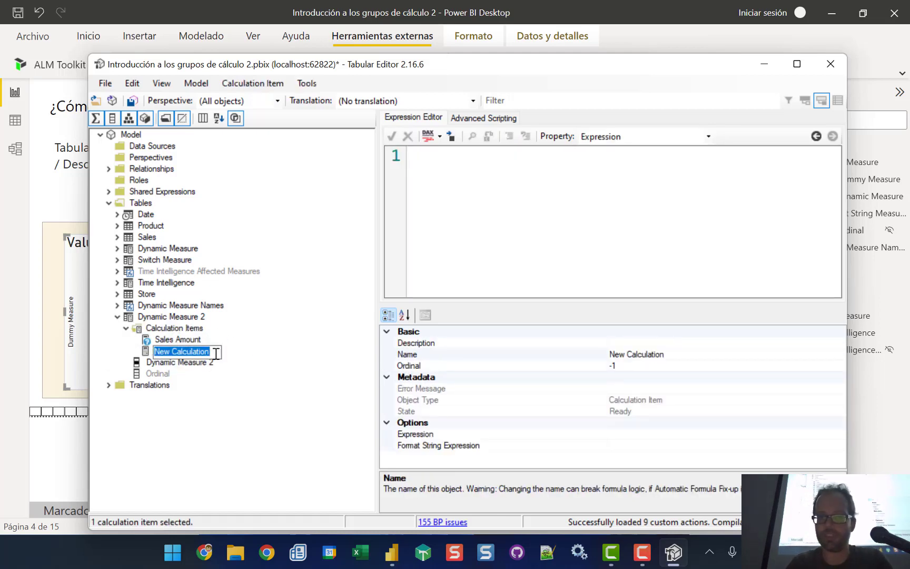
{"action": "type", "text": "Margi"}
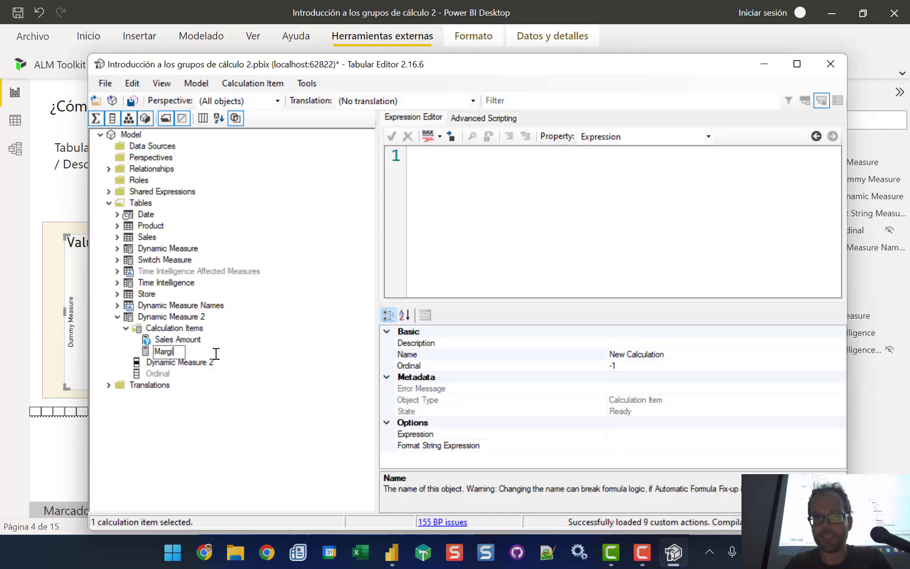
{"action": "type", "text": "n %"}
{"action": "key", "text": "Return"}
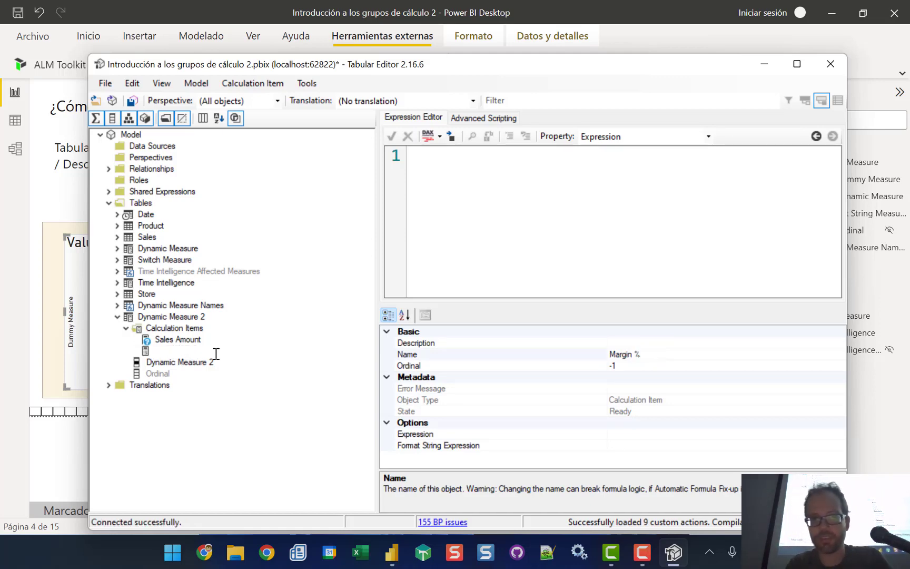
Step: Set the Margin % calculation item's expression to [Margin %] by inserting the measure of that name from the Sales table
{"action": "left_click", "coordinate": [117, 237]}
{"action": "left_click", "coordinate": [158, 284]}
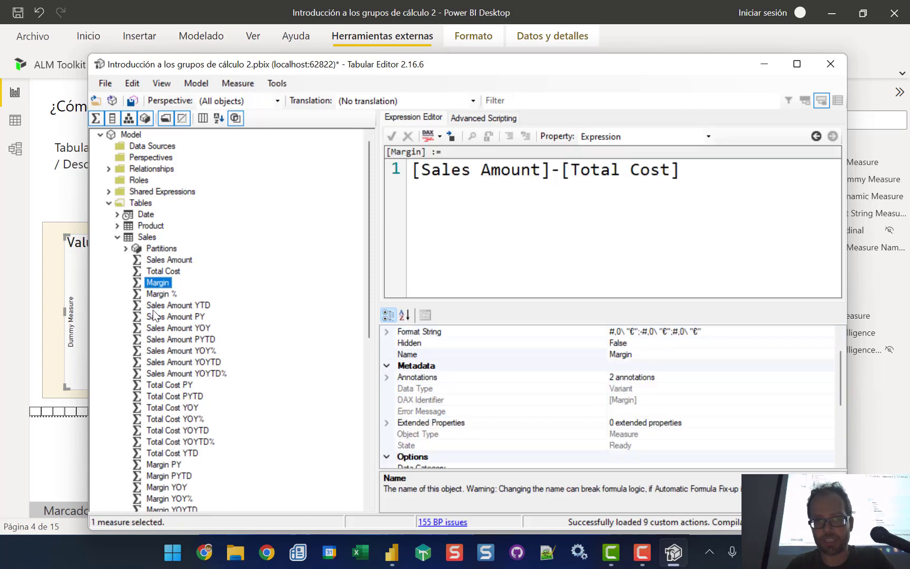
{"action": "scroll", "coordinate": [234, 458], "scroll_direction": "down", "scroll_amount": 6}
{"action": "scroll", "coordinate": [226, 453], "scroll_direction": "down", "scroll_amount": 3}
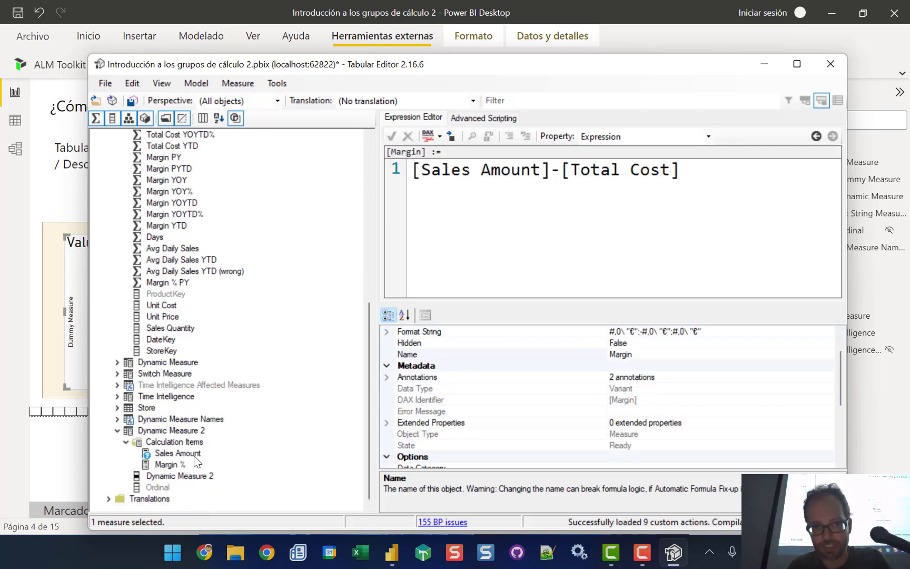
{"action": "left_click", "coordinate": [169, 464]}
{"action": "scroll", "coordinate": [227, 327], "scroll_direction": "up", "scroll_amount": 7}
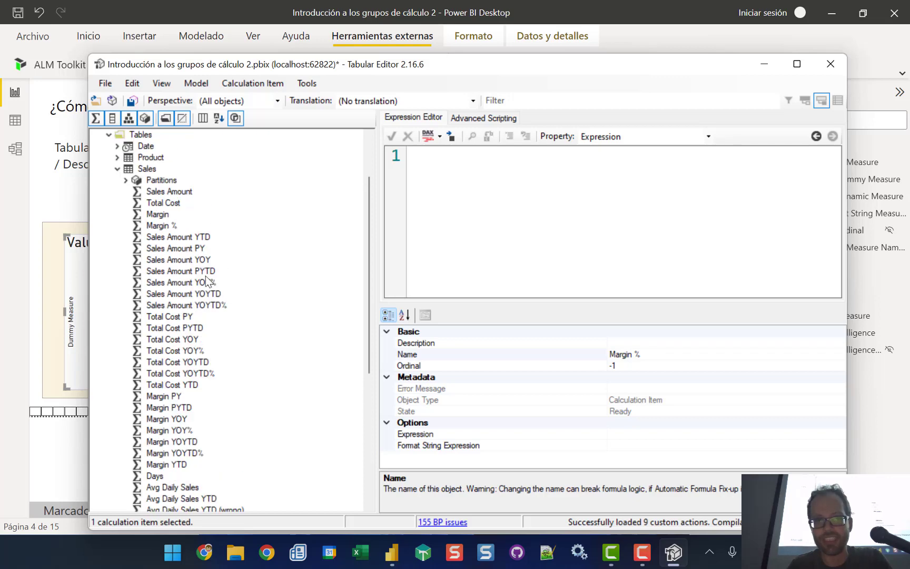
{"action": "left_click_drag", "start_coordinate": [163, 225], "coordinate": [451, 203]}
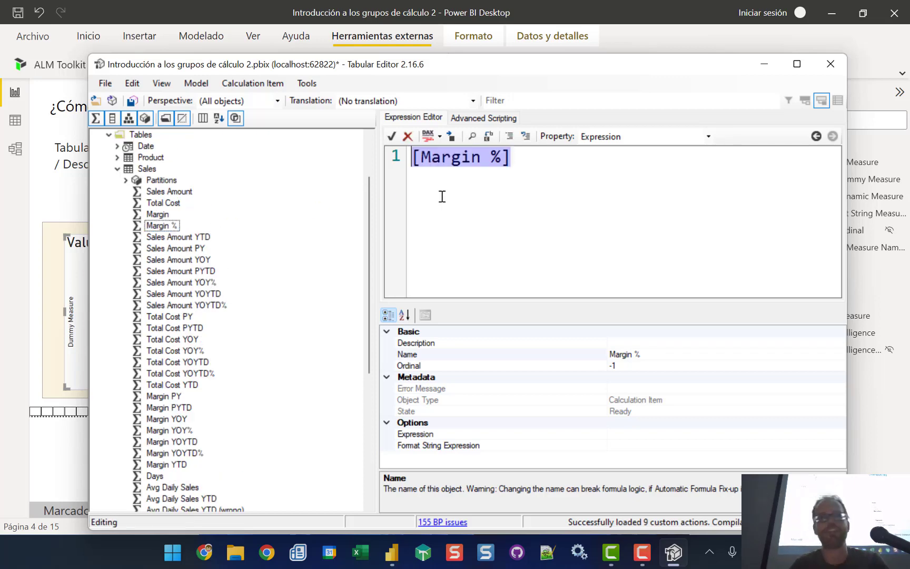
{"action": "left_click", "coordinate": [531, 186]}
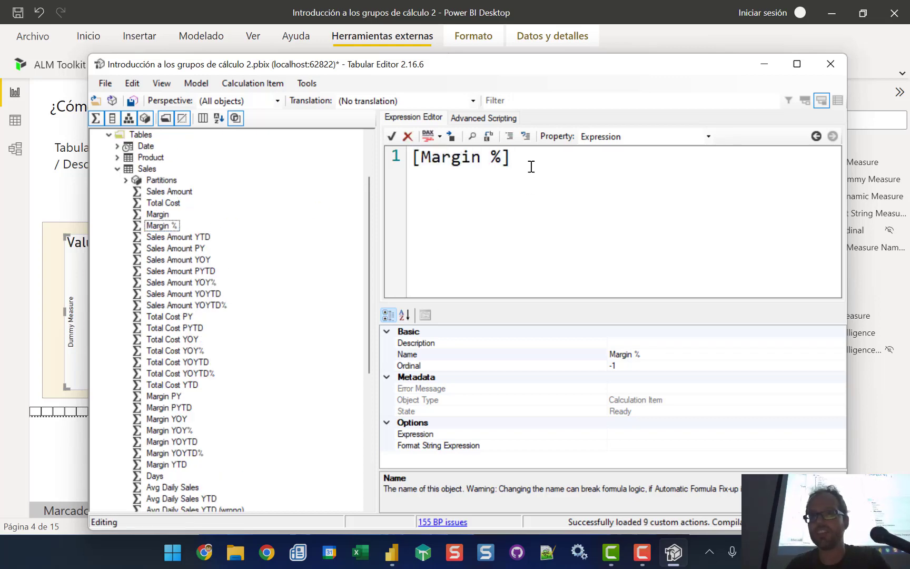
Step: Review the expressions of the Sales Amount and Margin % calculation items in Dynamic Measure 2
{"action": "scroll", "coordinate": [280, 356], "scroll_direction": "down", "scroll_amount": 7}
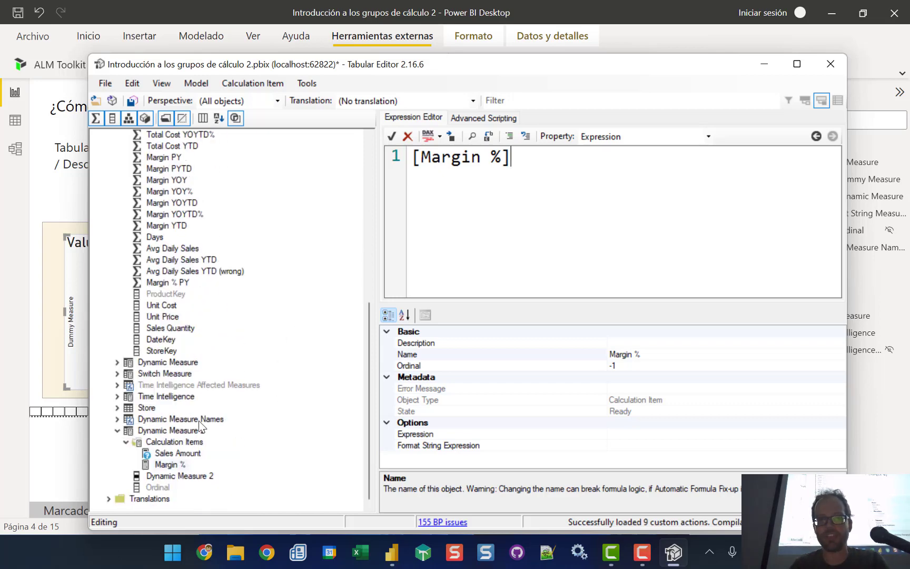
{"action": "left_click", "coordinate": [190, 455]}
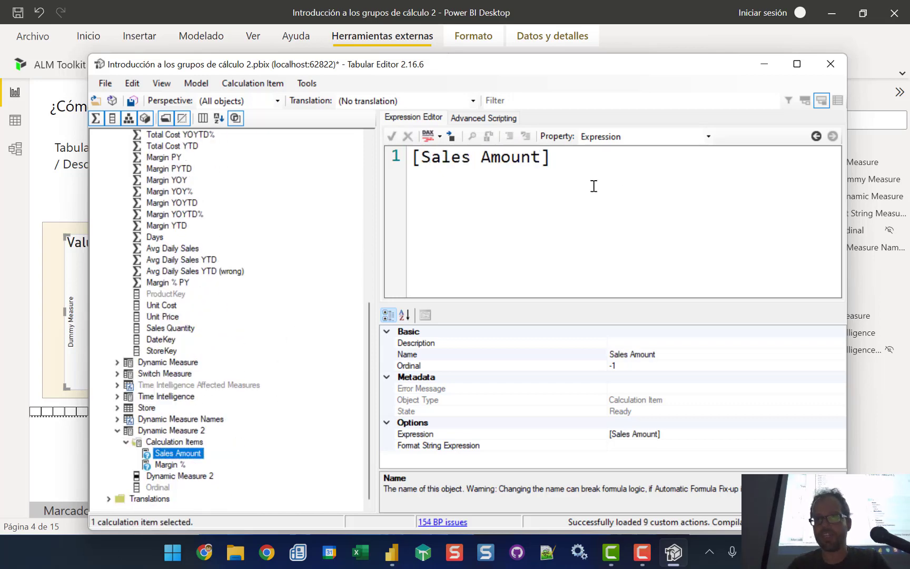
{"action": "left_click", "coordinate": [169, 466]}
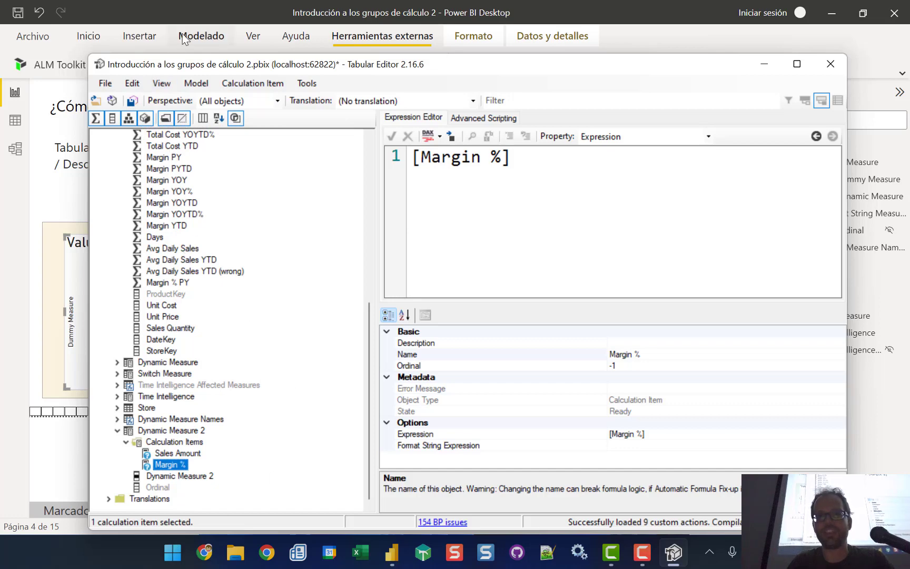
Step: Save the changes to the connected database, switch to Power BI Desktop and update its calculation groups
{"action": "left_click", "coordinate": [133, 102]}
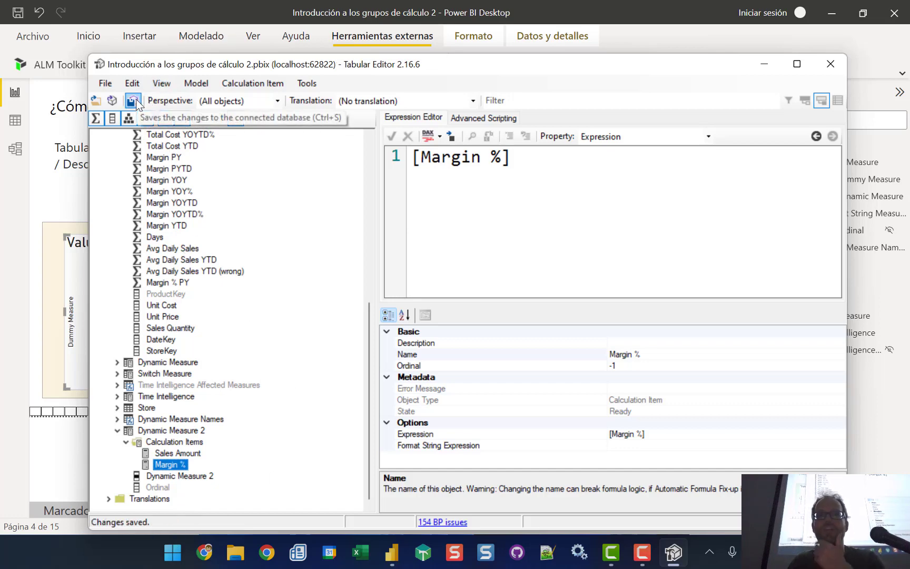
{"action": "left_click", "coordinate": [655, 39]}
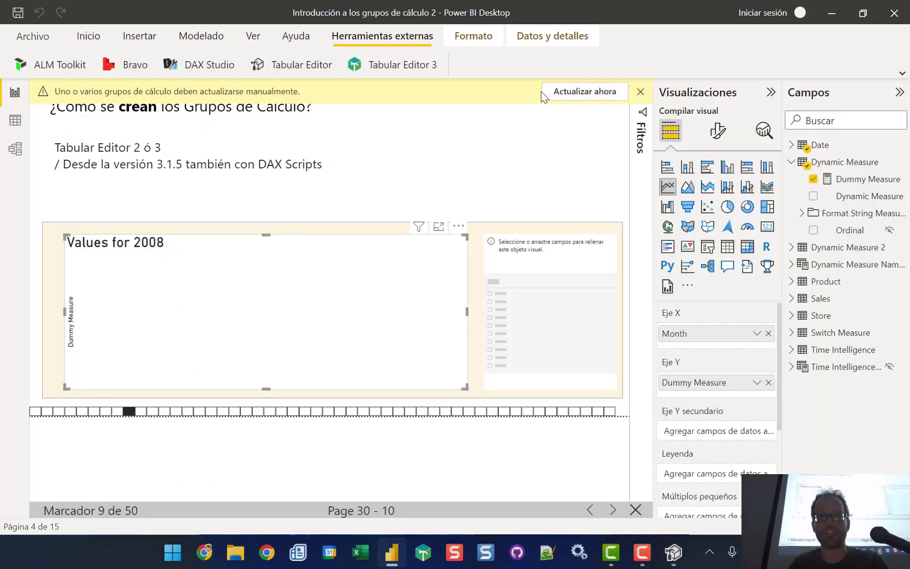
{"action": "left_click", "coordinate": [563, 95]}
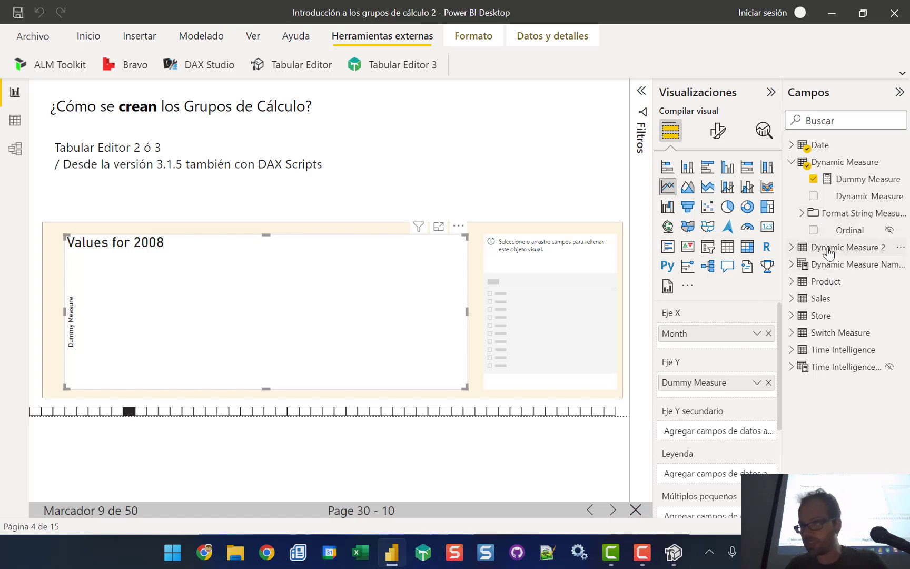
Step: Assign the Dynamic Measure 2 column of the Dynamic Measure 2 table to the empty slicer beside the chart
{"action": "left_click", "coordinate": [791, 248]}
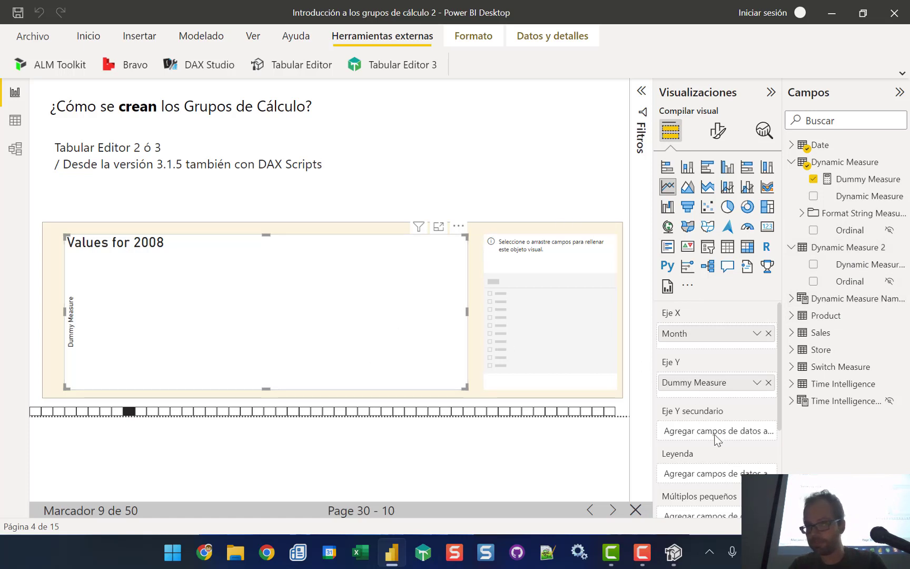
{"action": "left_click", "coordinate": [553, 313]}
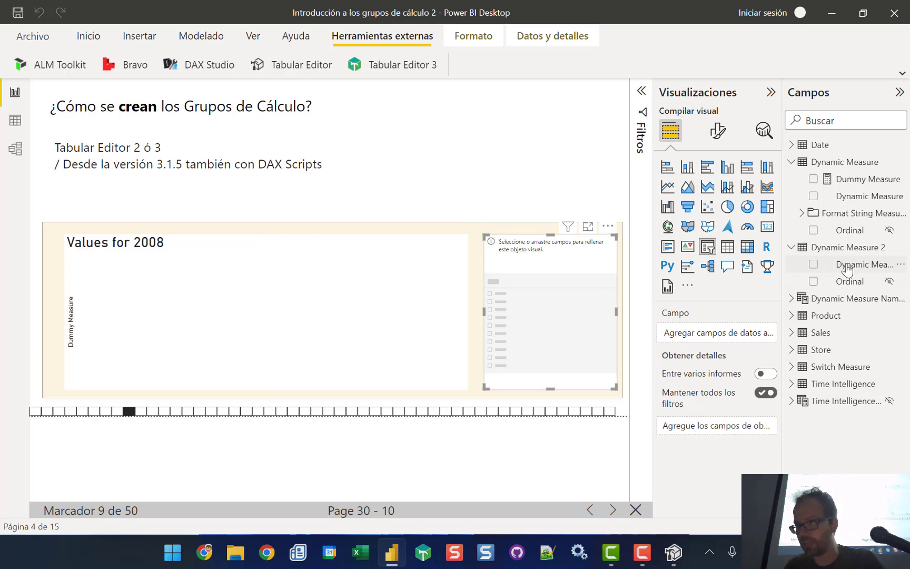
{"action": "left_click_drag", "start_coordinate": [846, 270], "coordinate": [721, 333]}
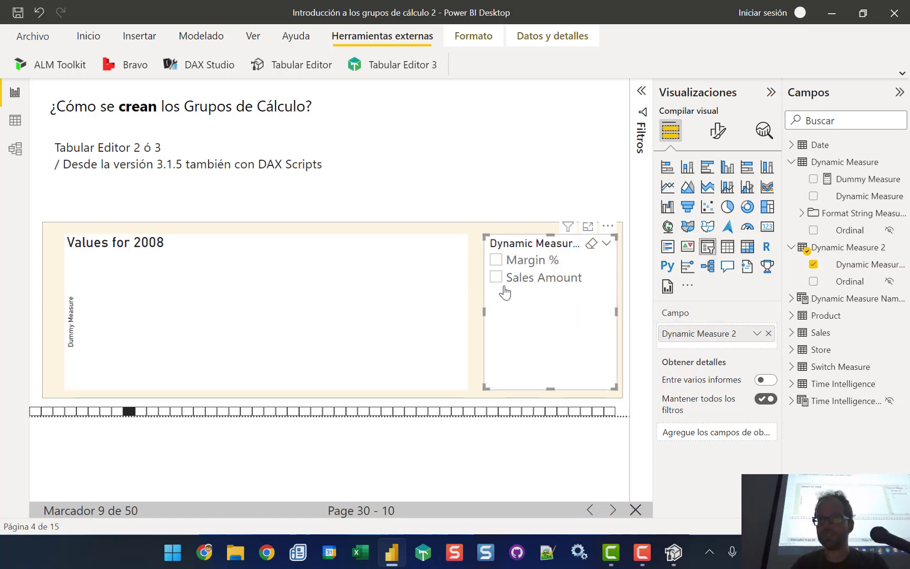
Step: Inspect which field the line chart's title text is based on, and leave the conditional formatting settings unchanged
{"action": "left_click", "coordinate": [296, 256]}
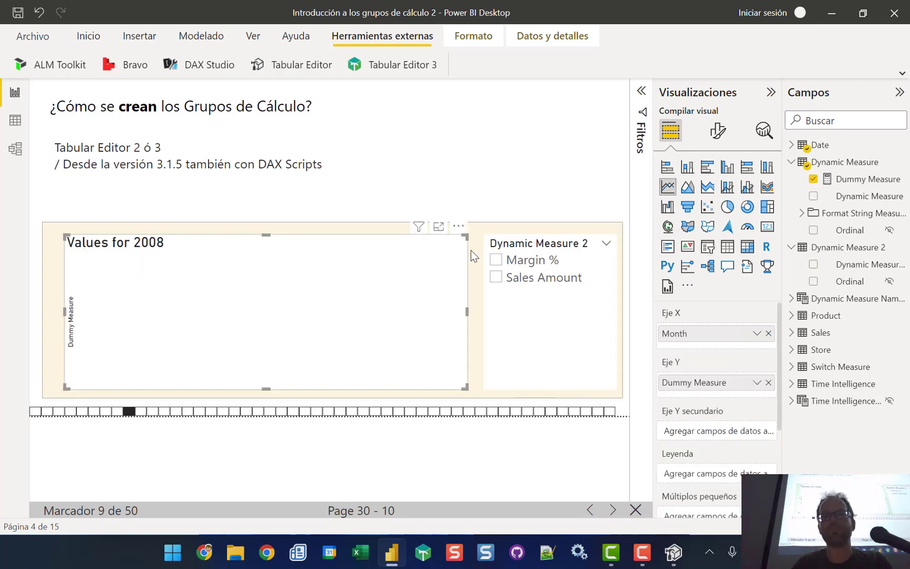
{"action": "left_click", "coordinate": [719, 138]}
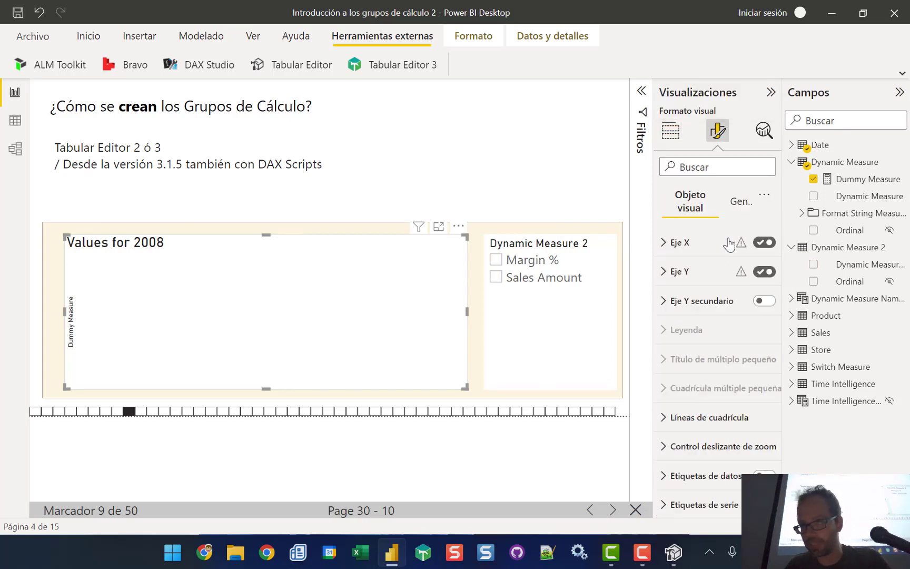
{"action": "left_click", "coordinate": [740, 204]}
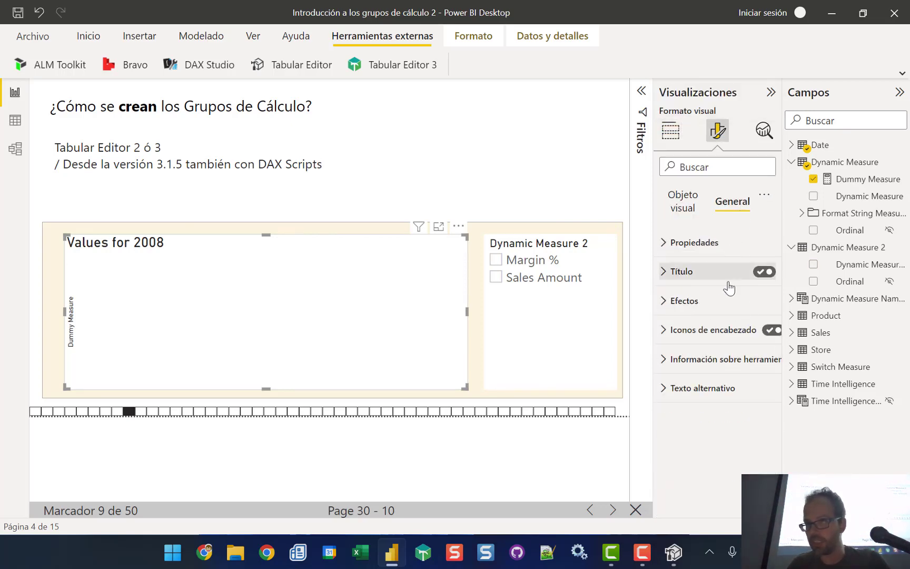
{"action": "left_click", "coordinate": [665, 273]}
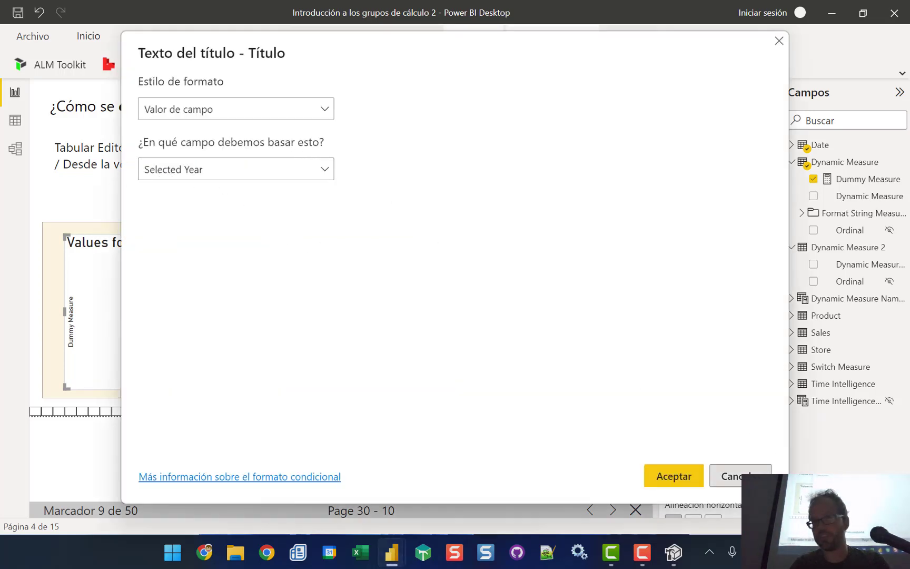
{"action": "left_click", "coordinate": [740, 475]}
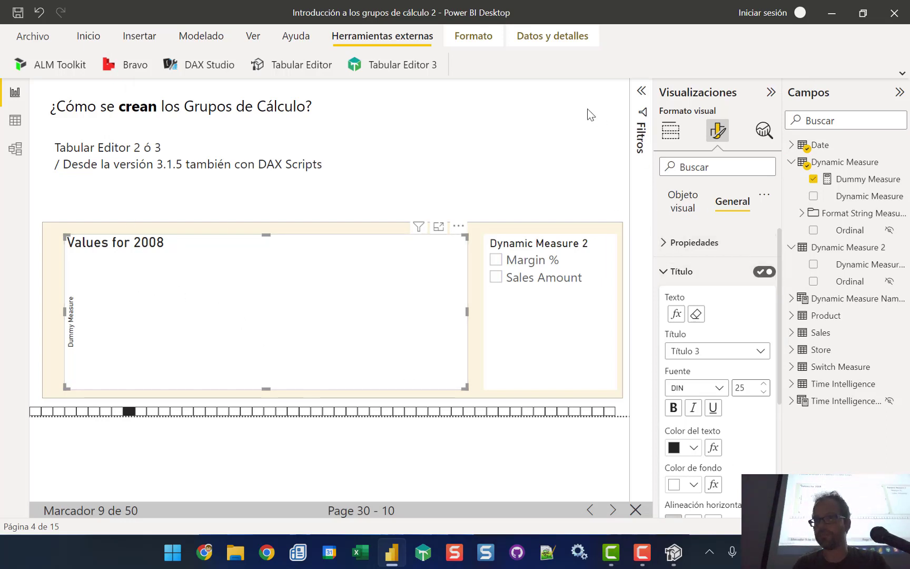
Step: Select Sales Amount in the Dynamic Measure 2 slicer and turn on data labels for the line chart
{"action": "left_click", "coordinate": [497, 279]}
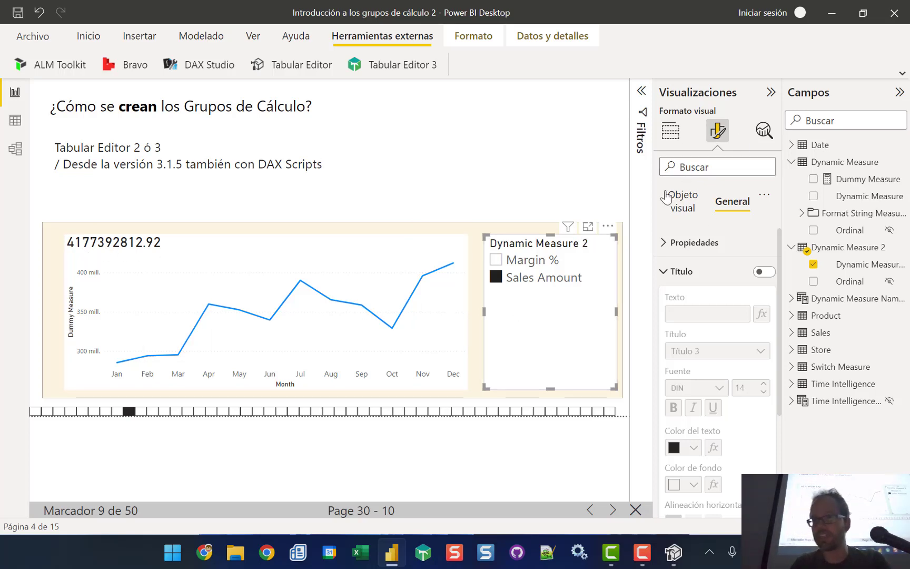
{"action": "left_click", "coordinate": [342, 246]}
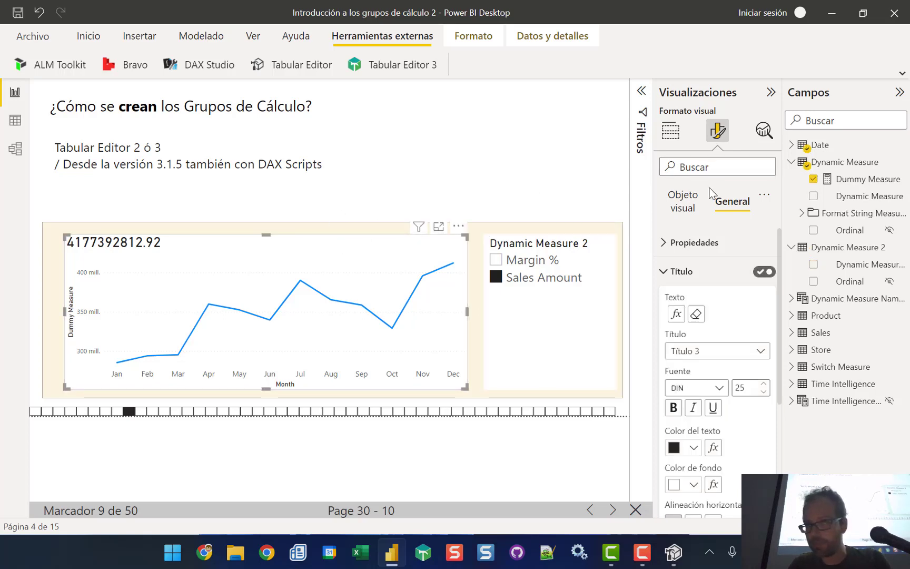
{"action": "left_click", "coordinate": [689, 211]}
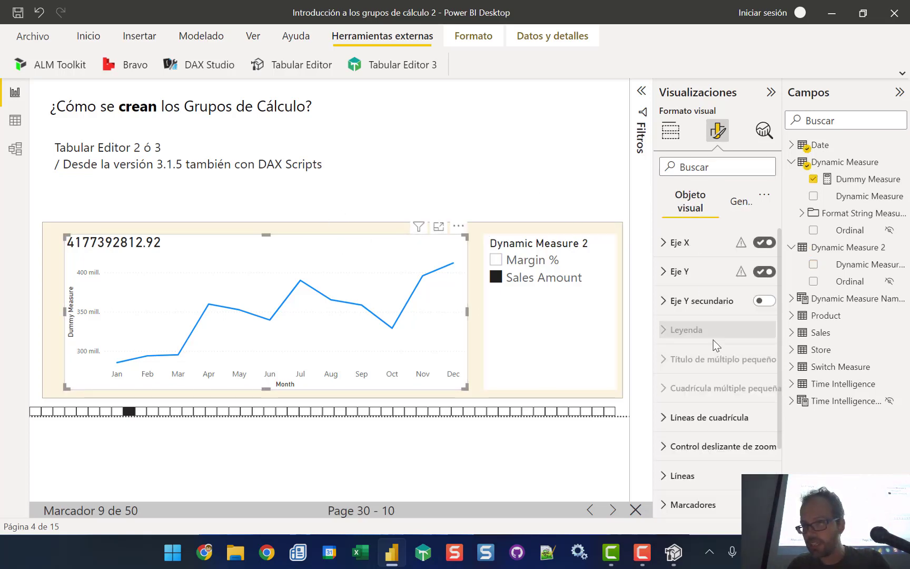
{"action": "scroll", "coordinate": [684, 358], "scroll_direction": "down", "scroll_amount": 3}
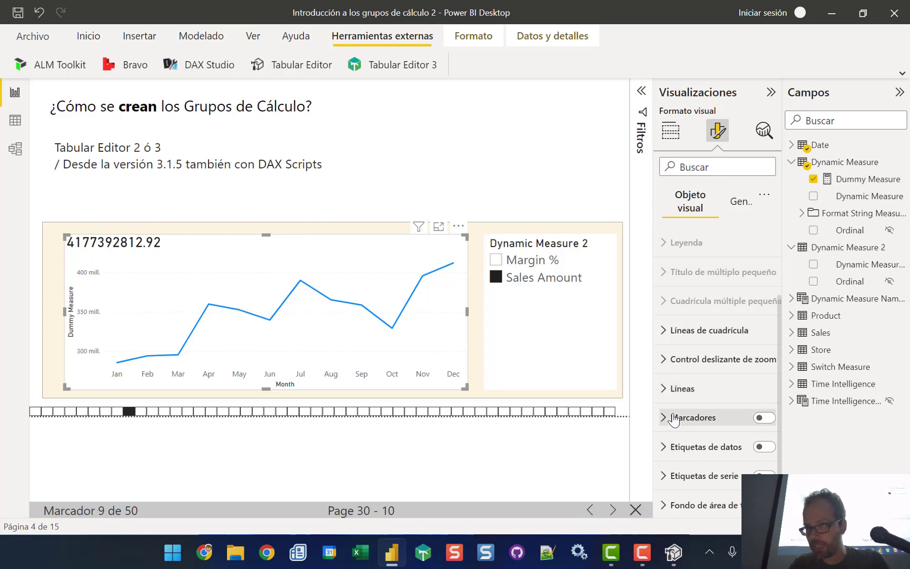
{"action": "left_click", "coordinate": [767, 446]}
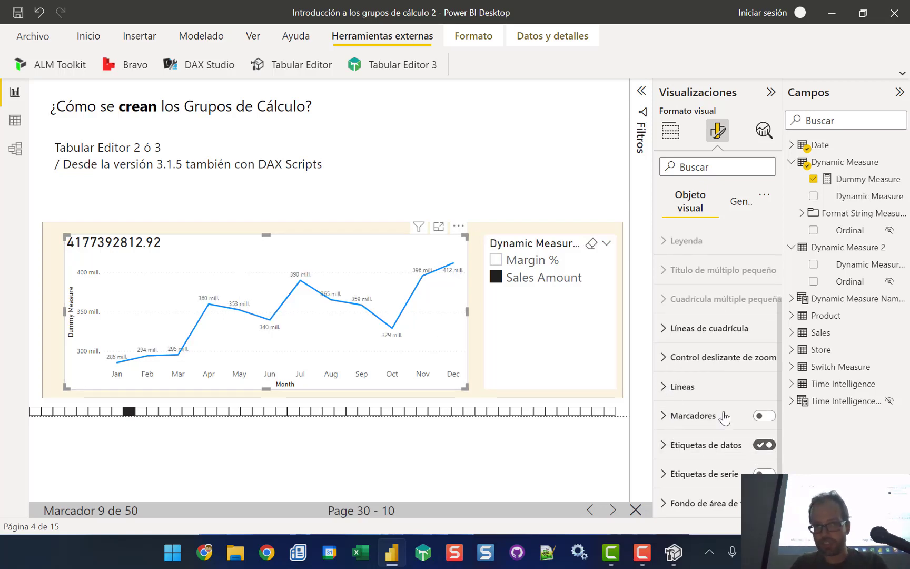
Step: Set the font size of the line chart's data label values to 15 and change the slicer selection to Margin %
{"action": "left_click", "coordinate": [663, 446]}
{"action": "scroll", "coordinate": [721, 488], "scroll_direction": "down", "scroll_amount": 5}
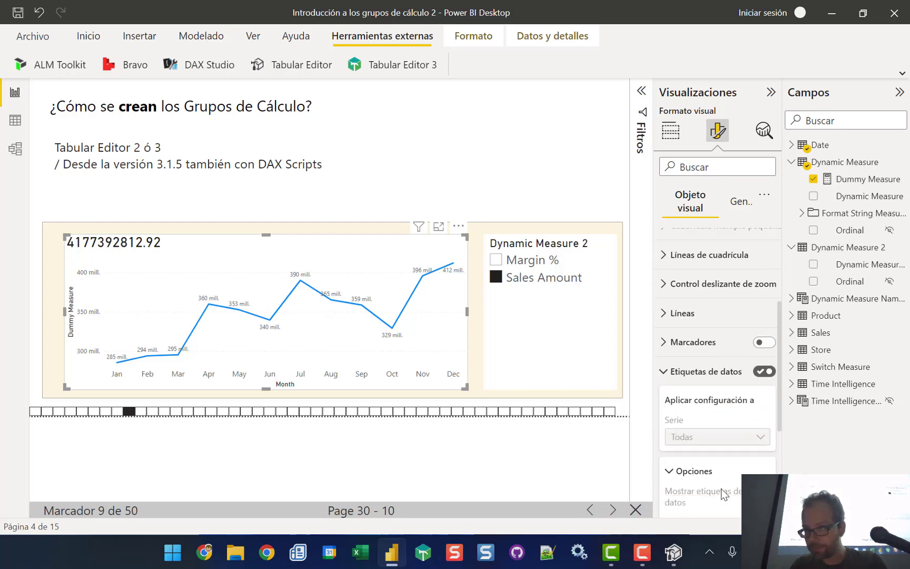
{"action": "left_click", "coordinate": [709, 386]}
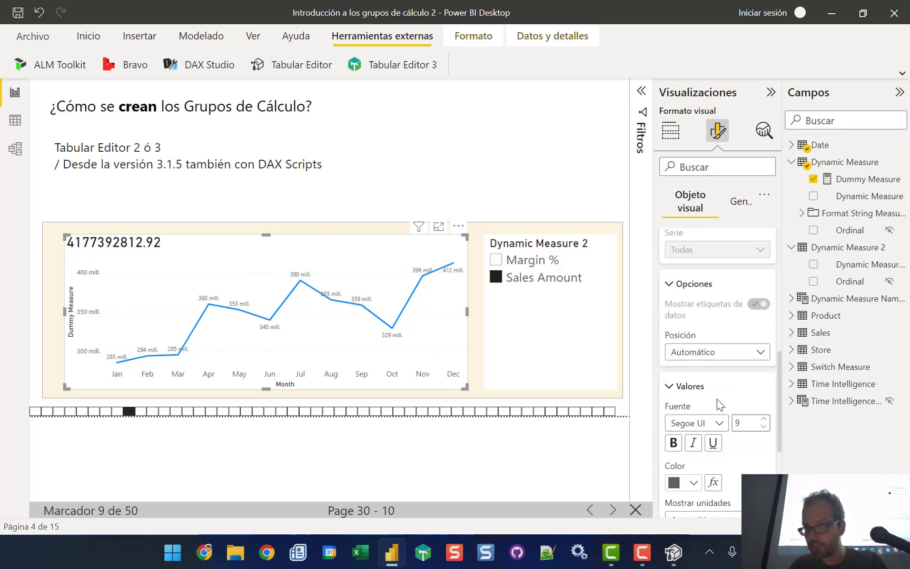
{"action": "scroll", "coordinate": [737, 368], "scroll_direction": "down", "scroll_amount": 2}
{"action": "double_click", "coordinate": [746, 337]}
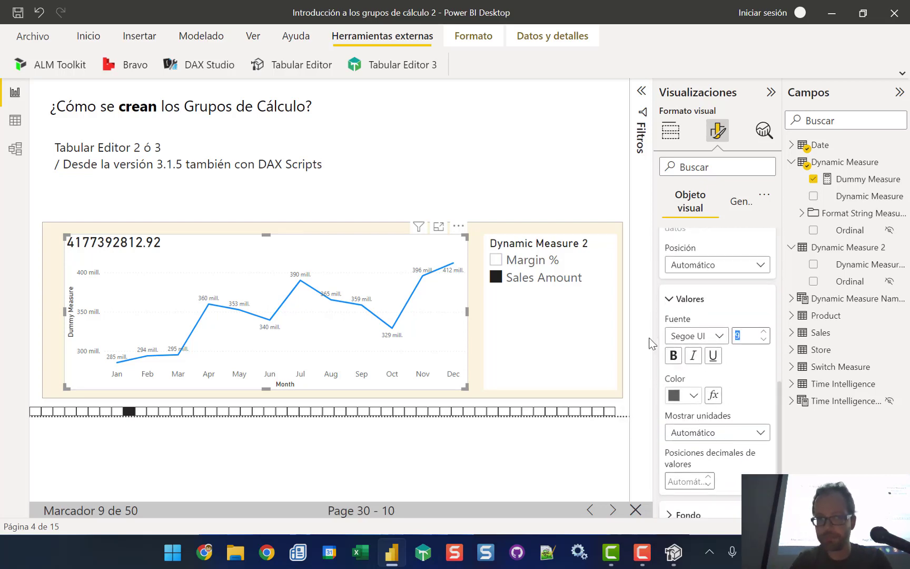
{"action": "type", "text": "15"}
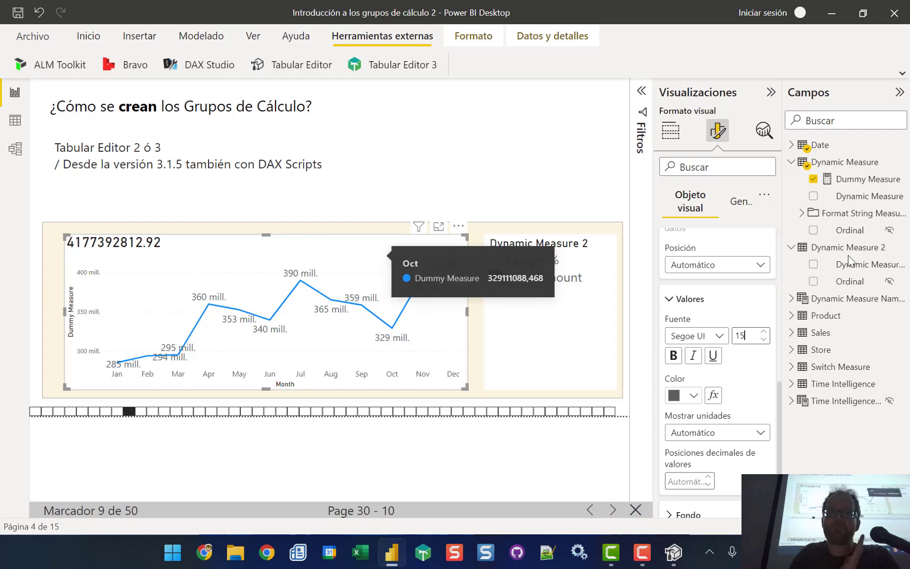
{"action": "left_click", "coordinate": [495, 261]}
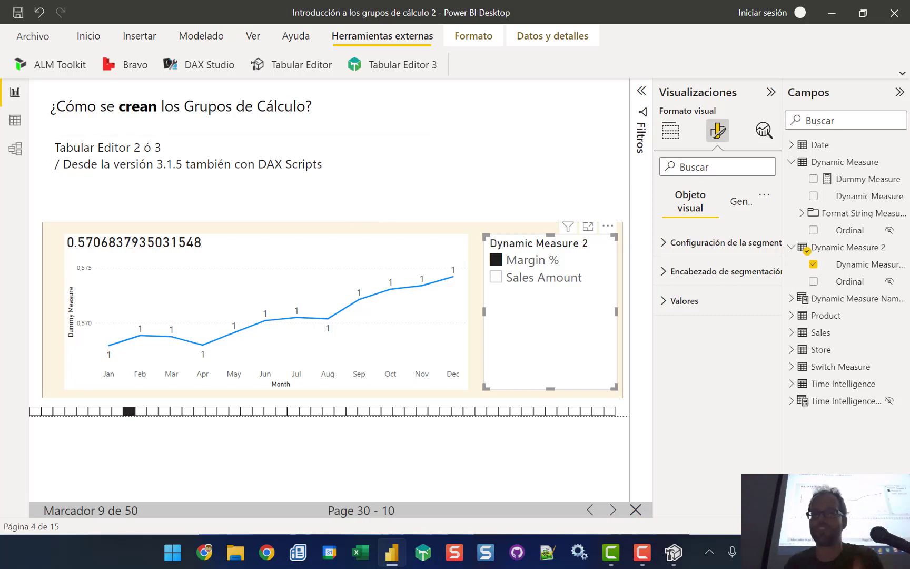
Step: Switch to Tabular Editor and open the Format String Expression of the Sales Amount calculation item for editing
{"action": "left_click", "coordinate": [673, 554]}
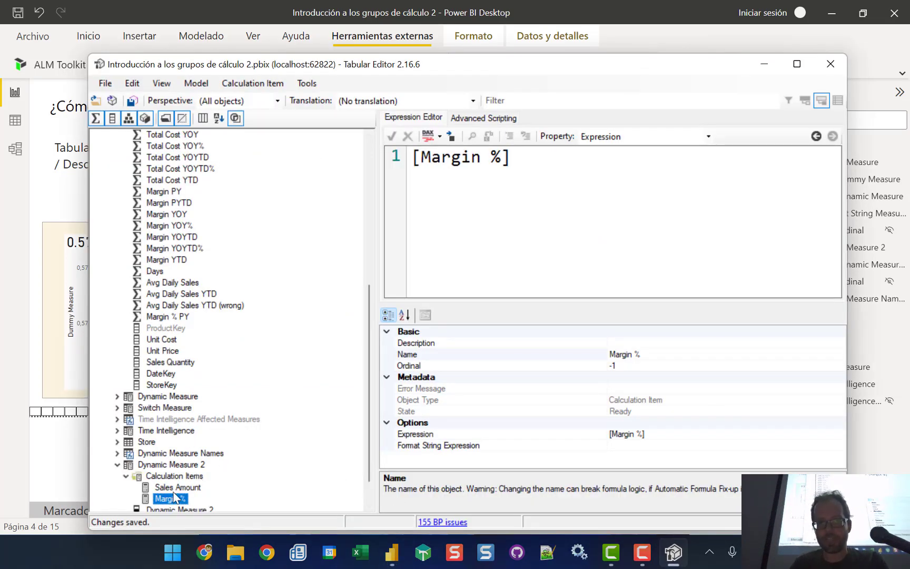
{"action": "left_click", "coordinate": [174, 488]}
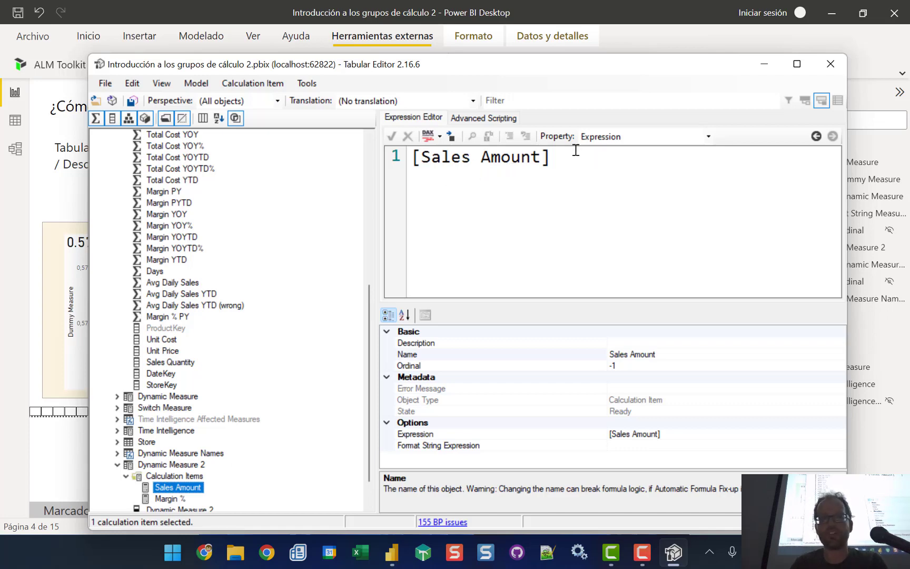
{"action": "left_click", "coordinate": [626, 143]}
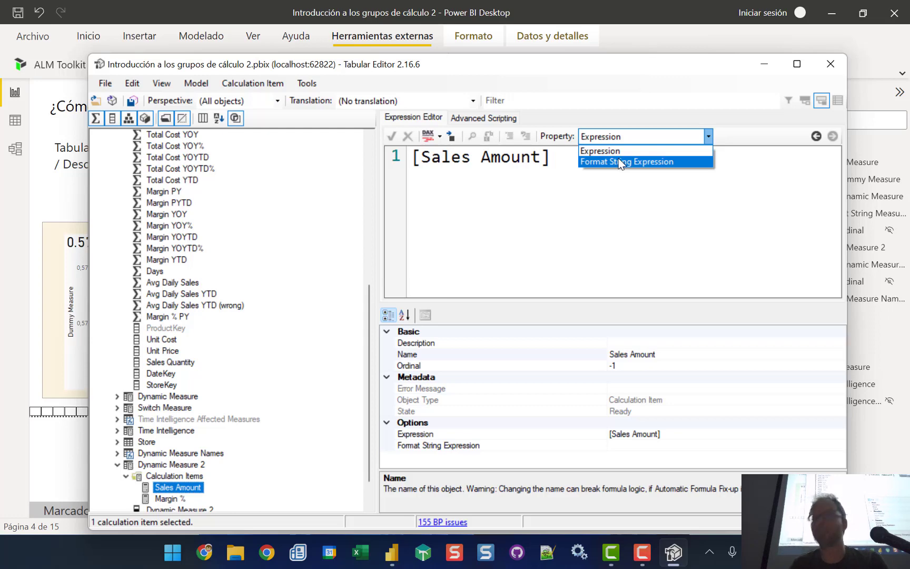
{"action": "left_click", "coordinate": [621, 161]}
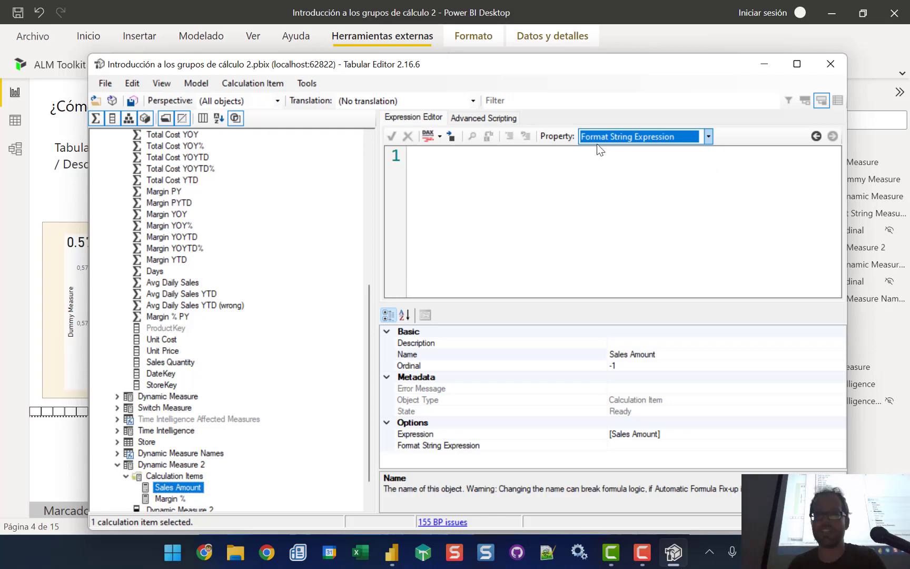
{"action": "left_click", "coordinate": [492, 167]}
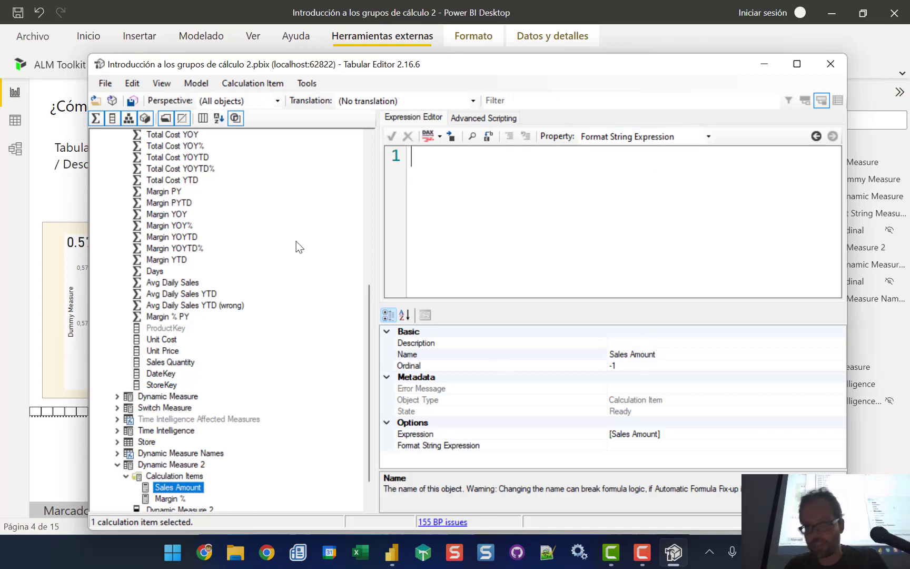
Step: Copy the format string of the Sales Amount measure in the Sales table
{"action": "scroll", "coordinate": [197, 183], "scroll_direction": "up", "scroll_amount": 4}
{"action": "scroll", "coordinate": [197, 182], "scroll_direction": "up", "scroll_amount": 2}
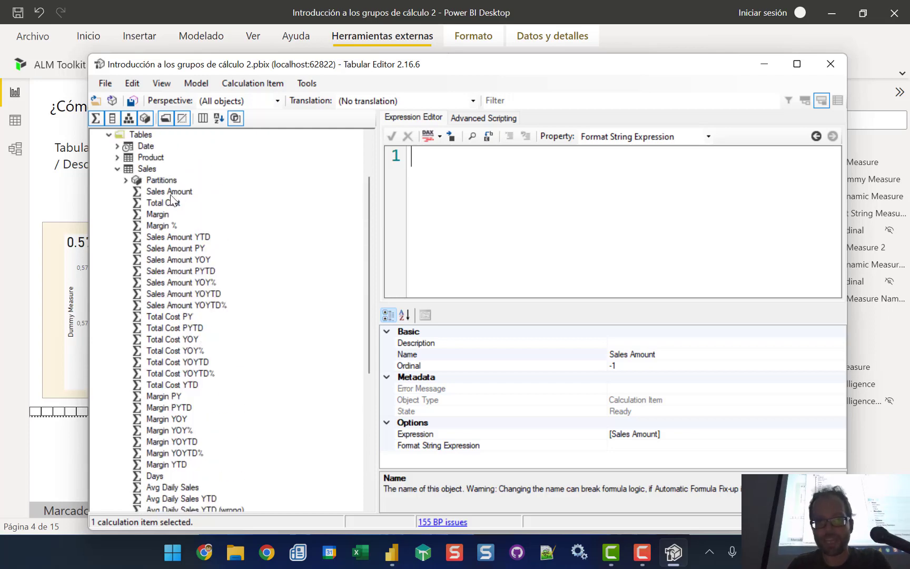
{"action": "left_click", "coordinate": [156, 193]}
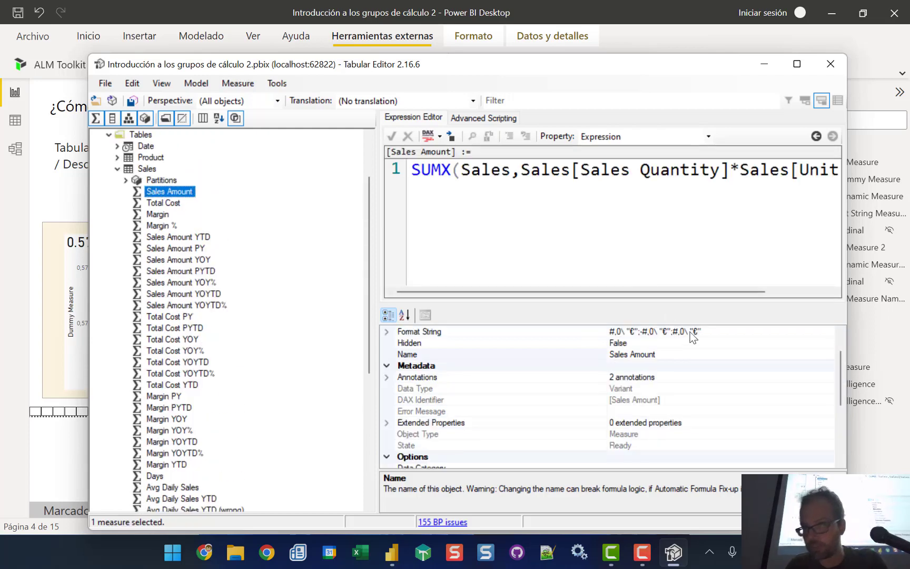
{"action": "left_click", "coordinate": [707, 332]}
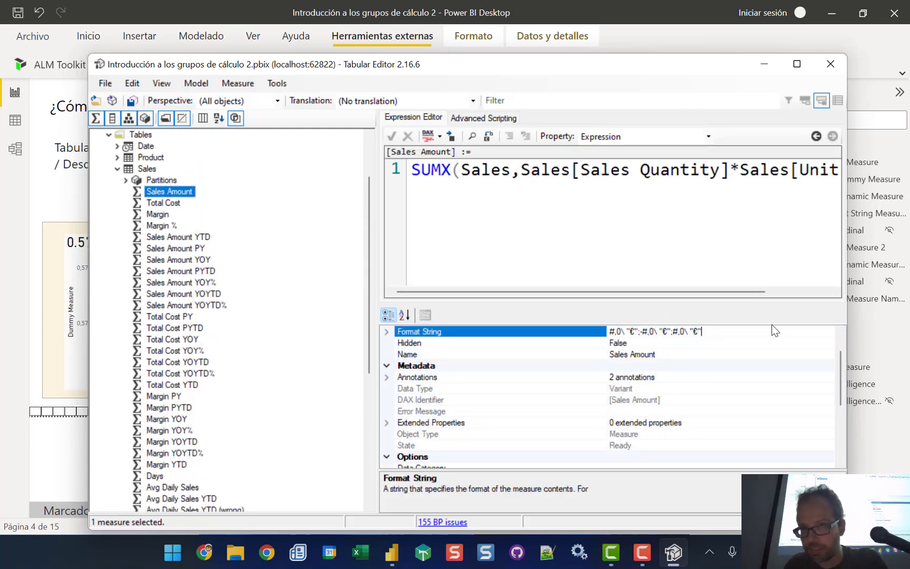
{"action": "left_click_drag", "start_coordinate": [772, 329], "coordinate": [580, 329]}
{"action": "key", "text": "ctrl+c"}
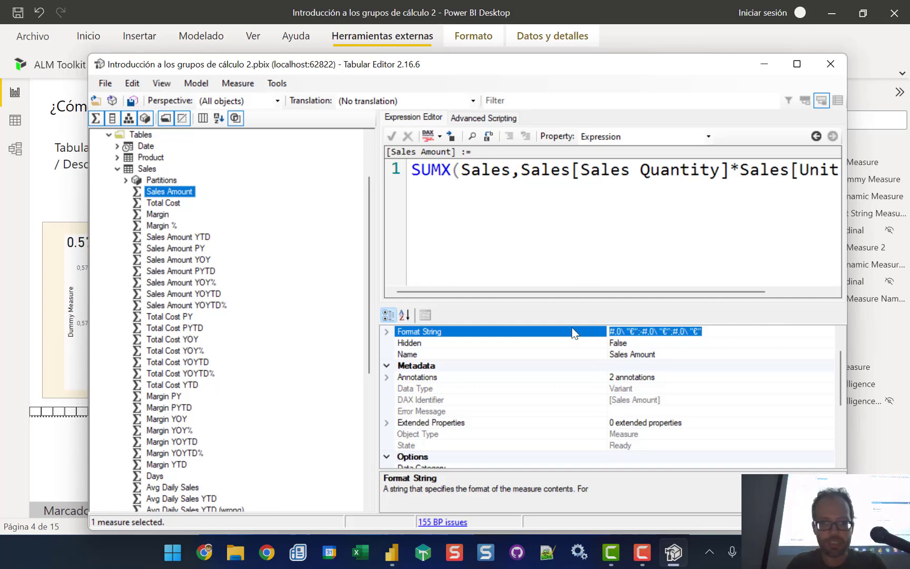
Step: Paste the copied format string into the Format String Expression of the Sales Amount calculation item in Dynamic Measure 2
{"action": "scroll", "coordinate": [220, 401], "scroll_direction": "down", "scroll_amount": 6}
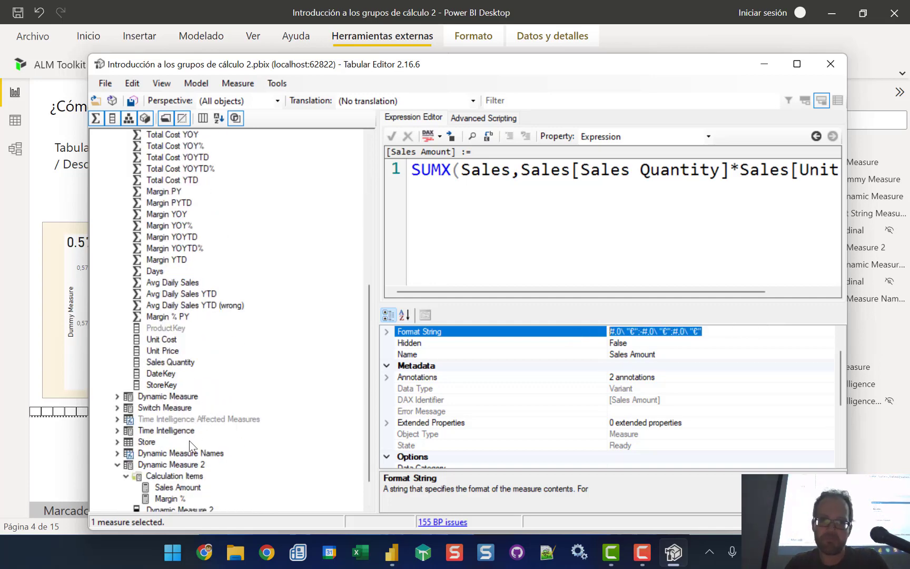
{"action": "scroll", "coordinate": [189, 440], "scroll_direction": "down", "scroll_amount": 1}
{"action": "left_click", "coordinate": [181, 453]}
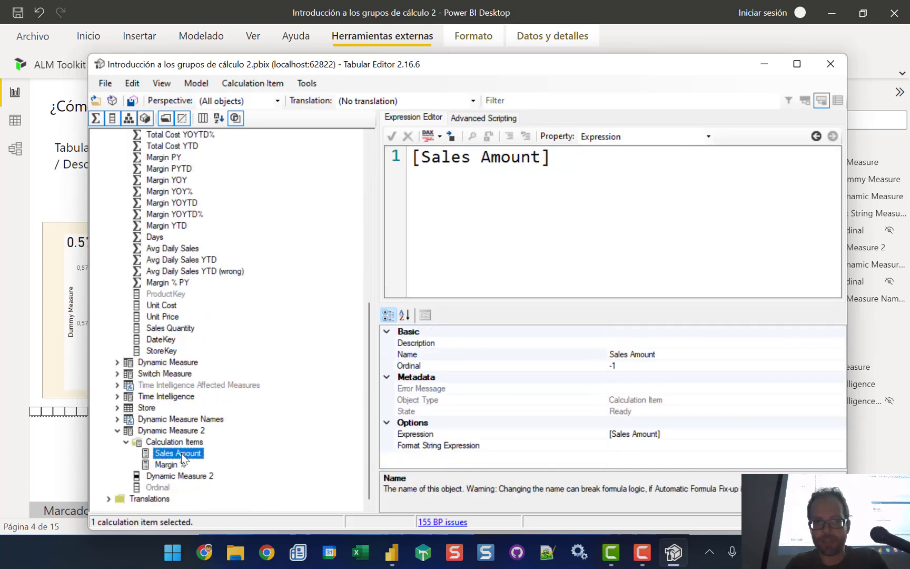
{"action": "left_click", "coordinate": [668, 140]}
{"action": "left_click", "coordinate": [649, 161]}
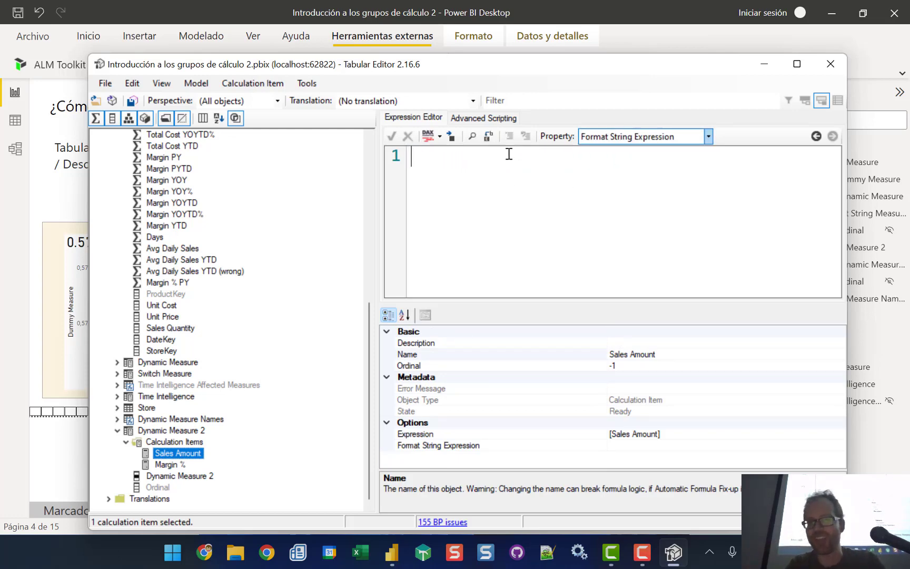
{"action": "left_click", "coordinate": [508, 154]}
{"action": "key", "text": "ctrl+v"}
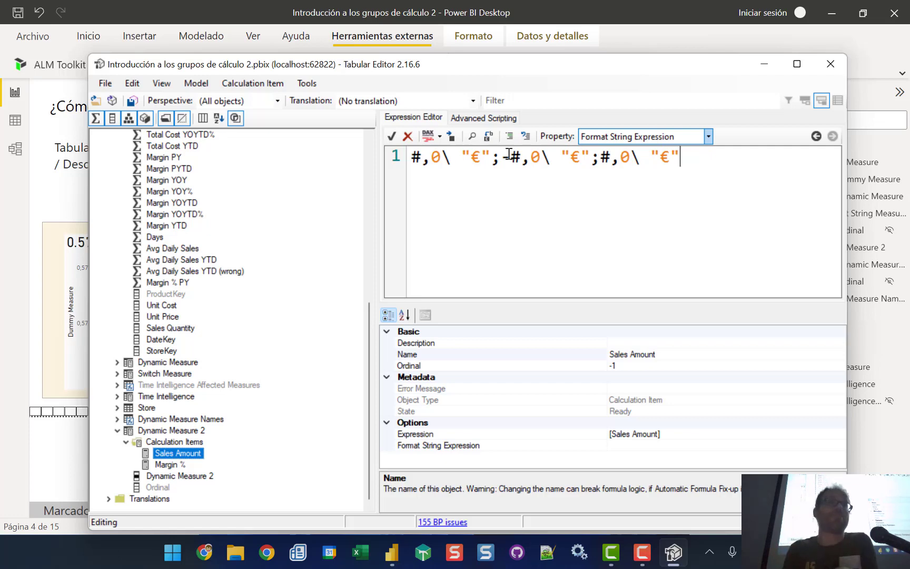
Step: Enclose the pasted format string in double quotes and double its inner quotes, giving "#,0\ ""€"";-#,0\ ""€"";#,0\ ""€"""
{"action": "left_click", "coordinate": [410, 157]}
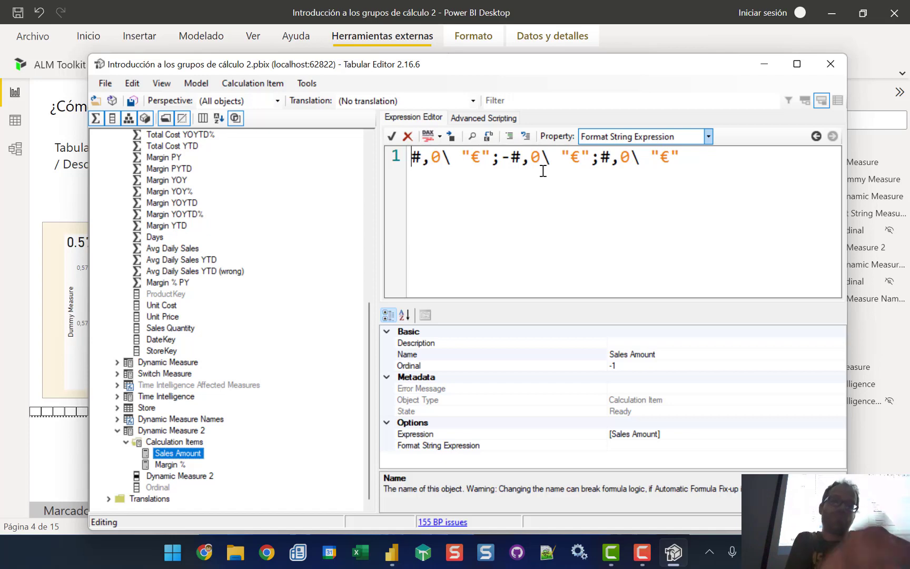
{"action": "type", "text": "\""}
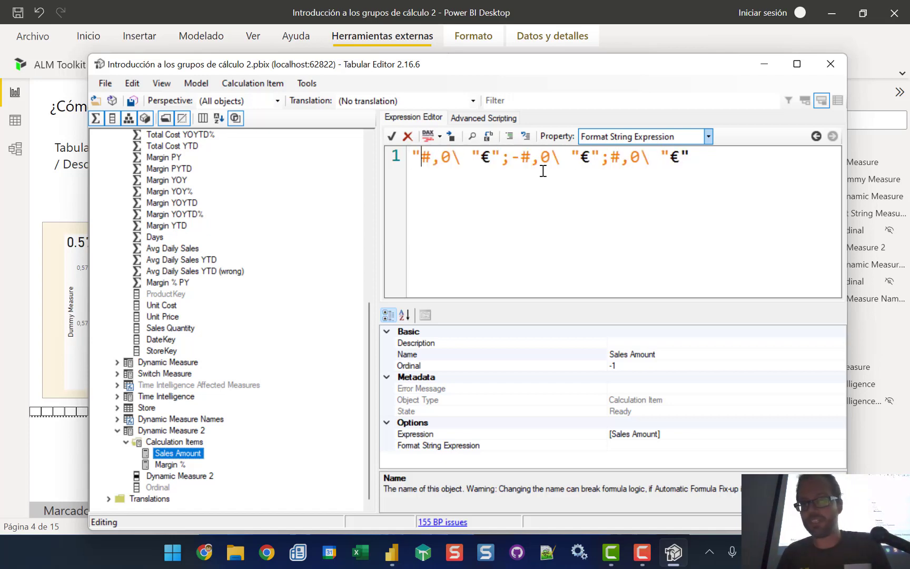
{"action": "key", "text": "Right"}
{"action": "key", "text": "Right"}
{"action": "key", "text": "Right"}
{"action": "key", "text": "Right"}
{"action": "key", "text": "Right"}
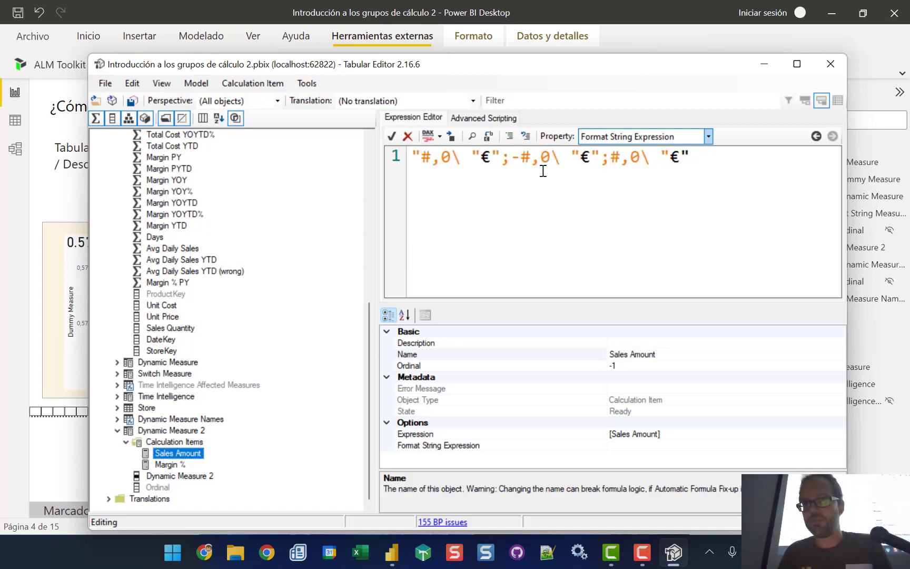
{"action": "type", "text": "\""}
{"action": "key", "text": "Right"}
{"action": "key", "text": "Right"}
{"action": "type", "text": "\""}
{"action": "key", "text": "Right"}
{"action": "key", "text": "Right"}
{"action": "key", "text": "Right"}
{"action": "key", "text": "Right"}
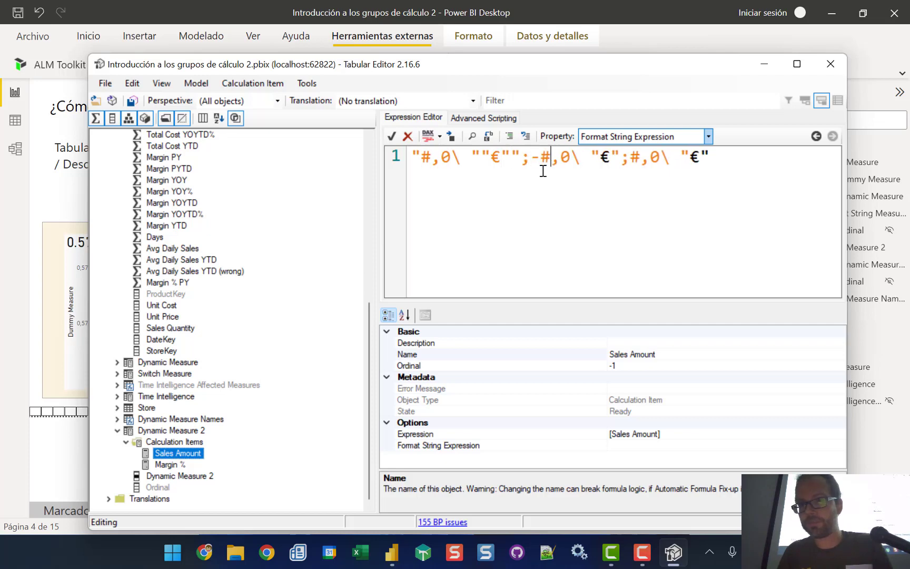
{"action": "key", "text": "Right"}
{"action": "key", "text": "Right"}
{"action": "key", "text": "Right"}
{"action": "key", "text": "Right"}
{"action": "type", "text": "\""}
{"action": "key", "text": "Right"}
{"action": "key", "text": "Right"}
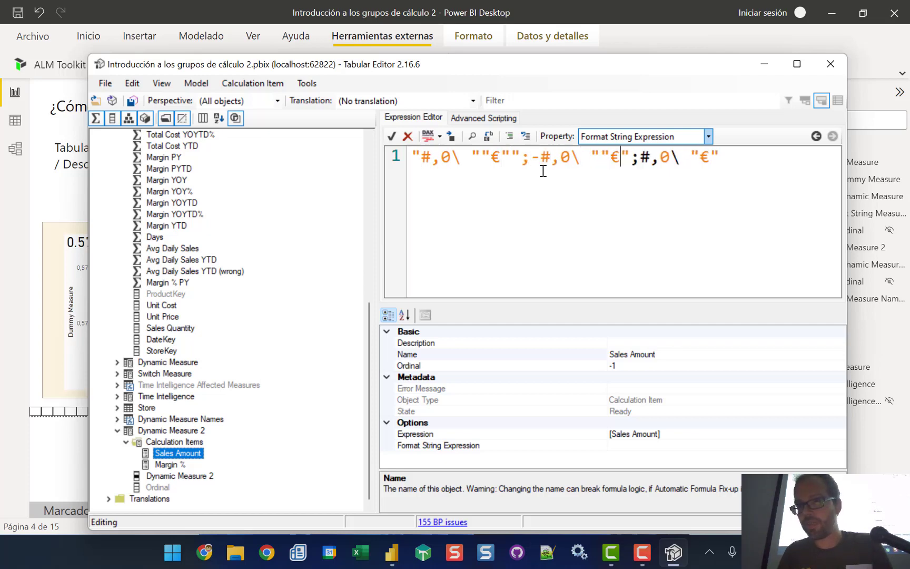
{"action": "type", "text": "\""}
{"action": "key", "text": "Right"}
{"action": "key", "text": "Right"}
{"action": "key", "text": "Right"}
{"action": "key", "text": "Right"}
{"action": "key", "text": "Right"}
{"action": "key", "text": "Right"}
{"action": "key", "text": "Right"}
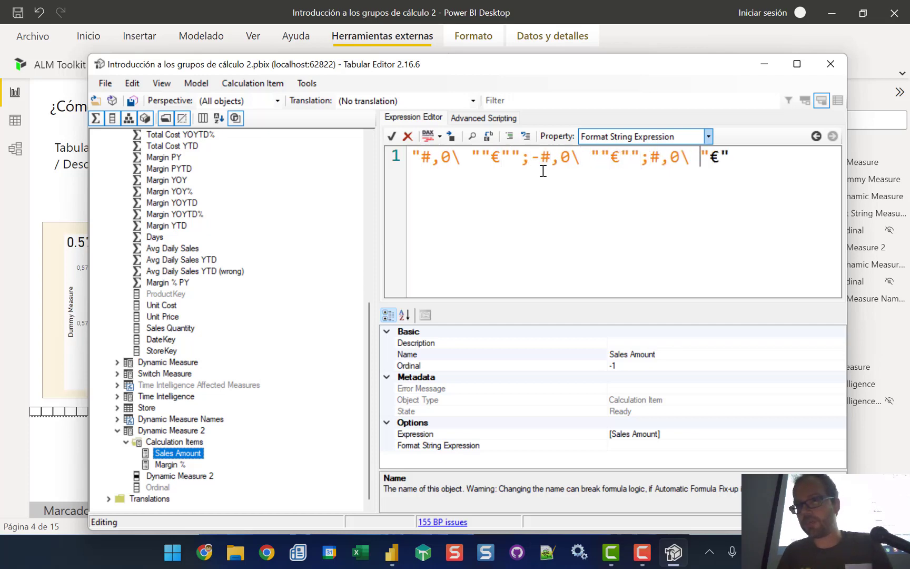
{"action": "type", "text": "\""}
{"action": "key", "text": "Right"}
{"action": "key", "text": "Right"}
{"action": "type", "text": "\""}
{"action": "key", "text": "Right"}
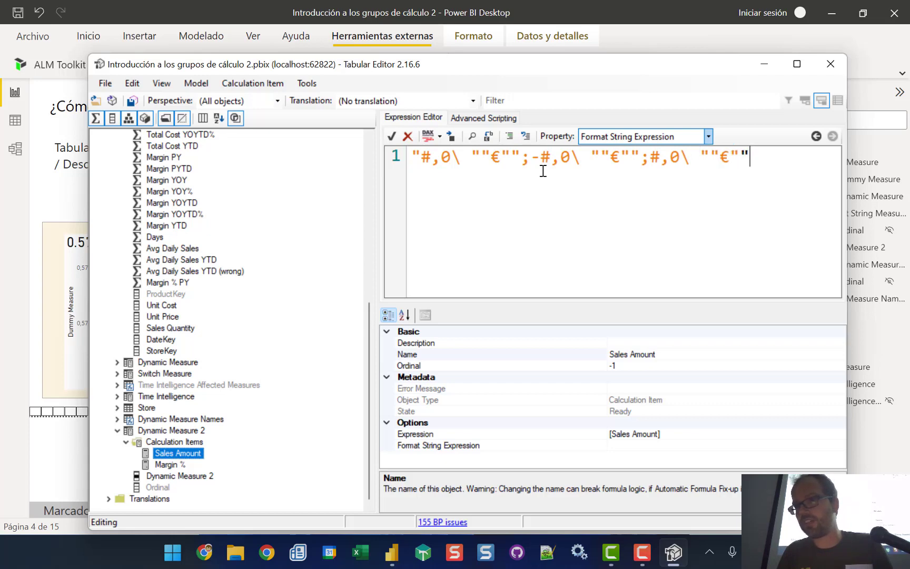
{"action": "type", "text": "\""}
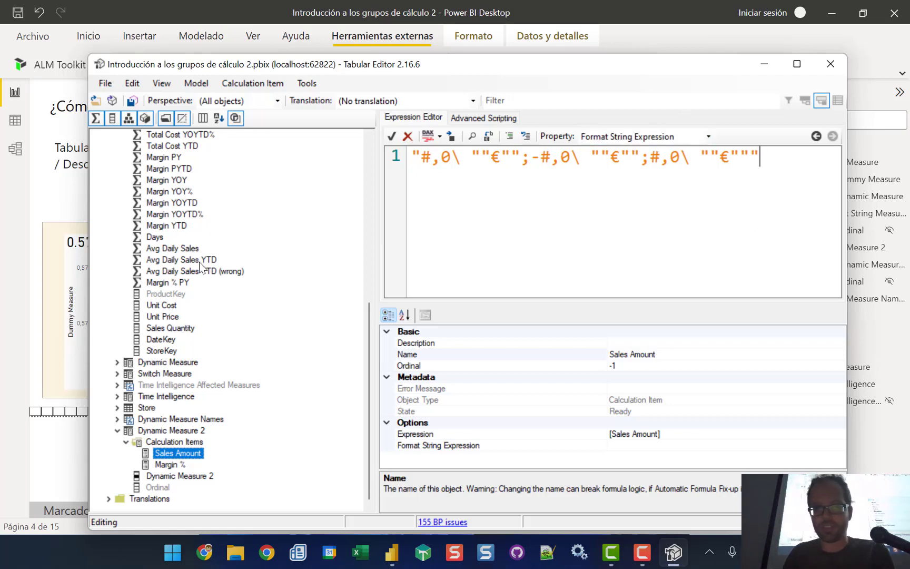
Step: Set the Format String Expression of the Margin % calculation item in Dynamic Measure 2 to "0.0%"
{"action": "left_click", "coordinate": [167, 466]}
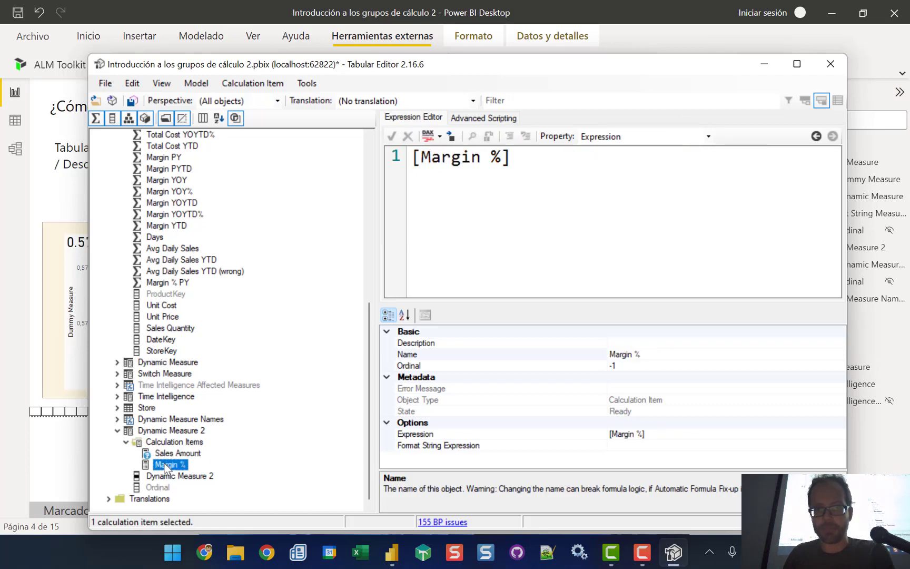
{"action": "left_click", "coordinate": [653, 137]}
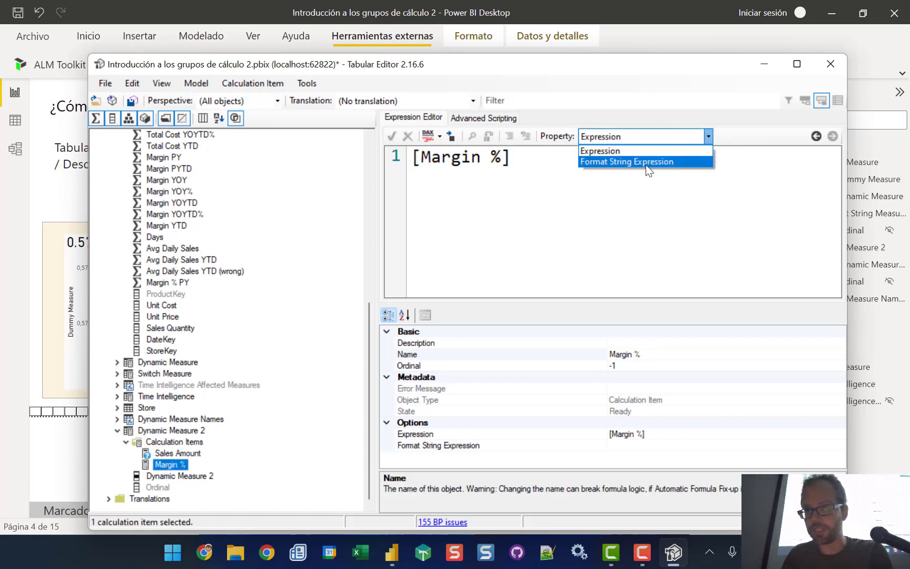
{"action": "left_click", "coordinate": [647, 164]}
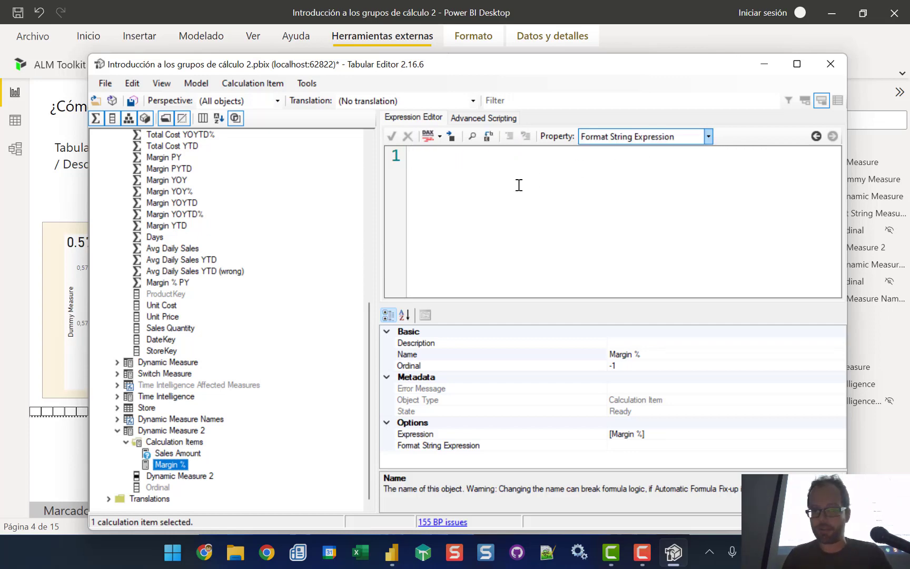
{"action": "type", "text": "\"0"}
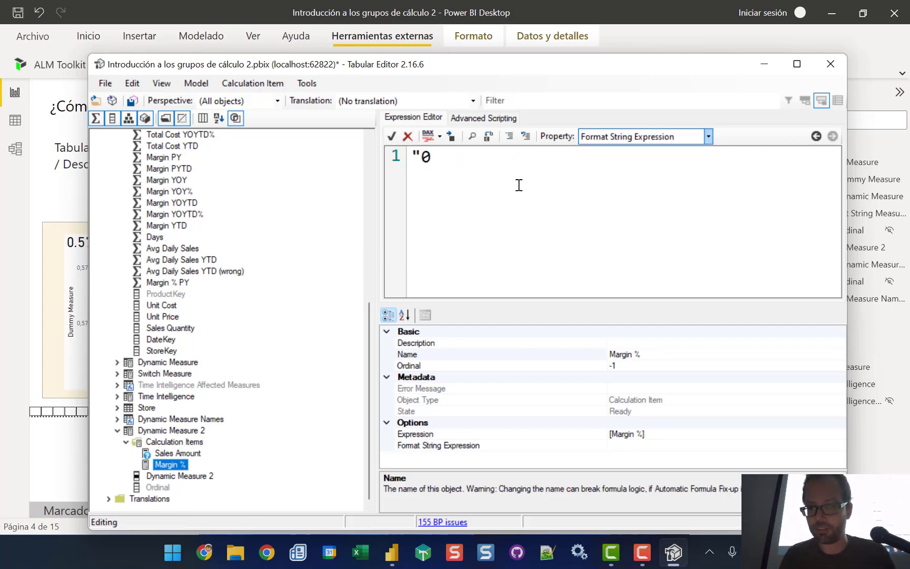
{"action": "type", "text": ".0"}
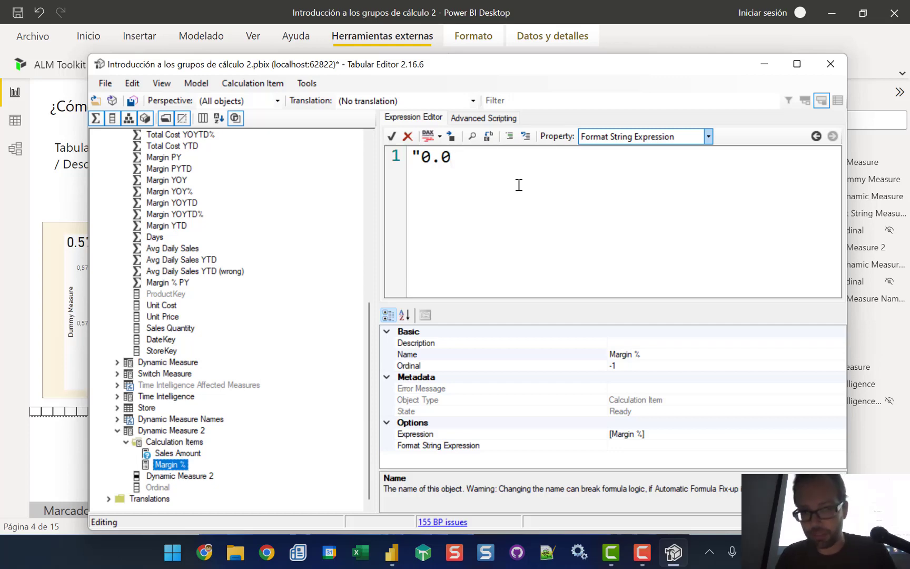
{"action": "type", "text": "%\""}
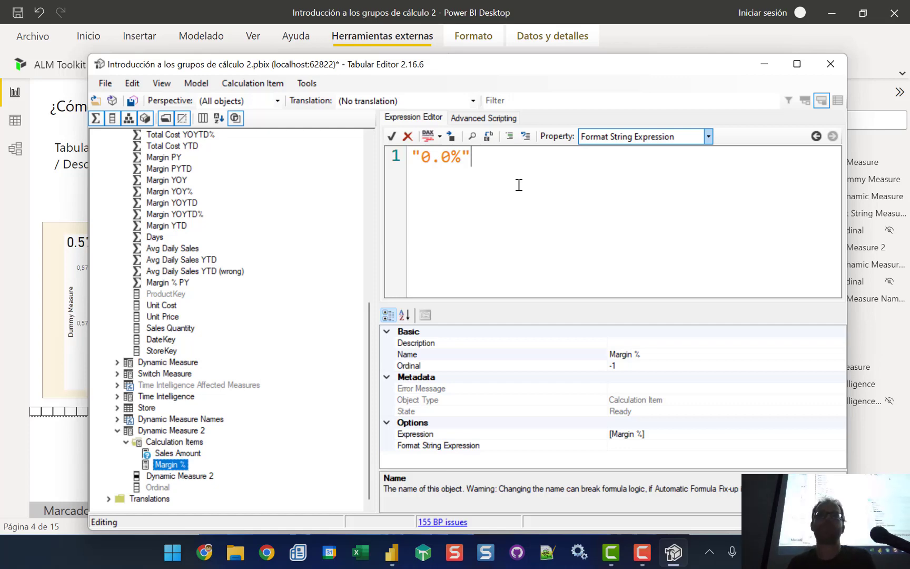
{"action": "left_click", "coordinate": [169, 457]}
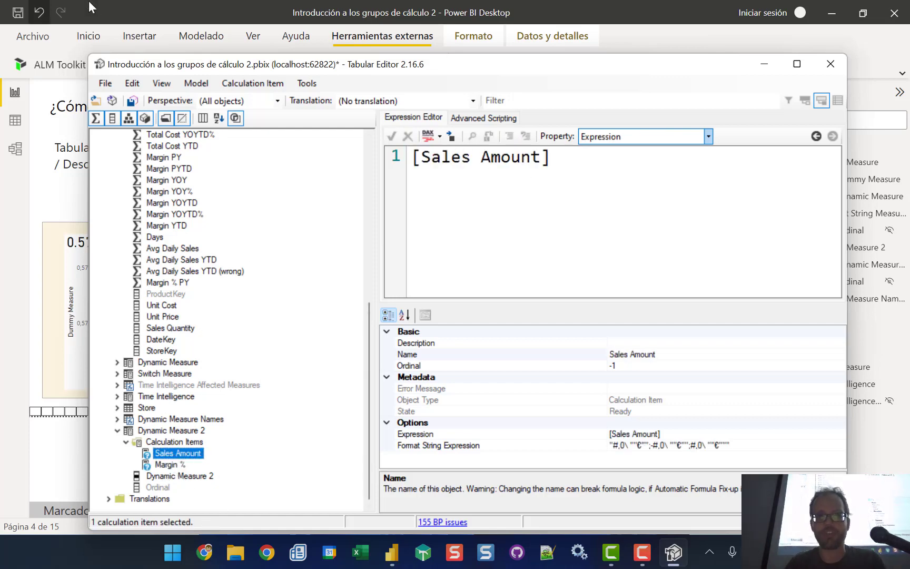
Step: Save the format string changes to the connected model and switch to Power BI Desktop
{"action": "left_click", "coordinate": [132, 100]}
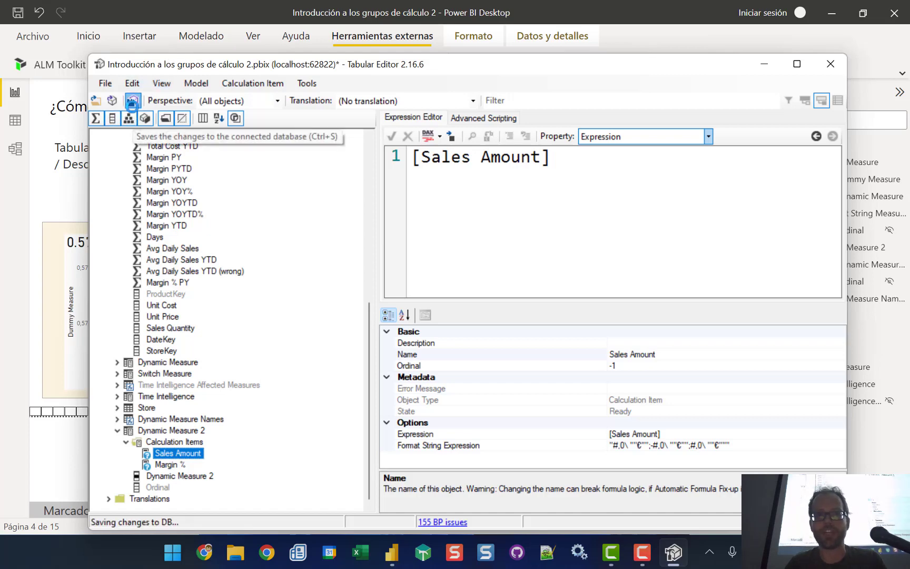
{"action": "left_click", "coordinate": [654, 35]}
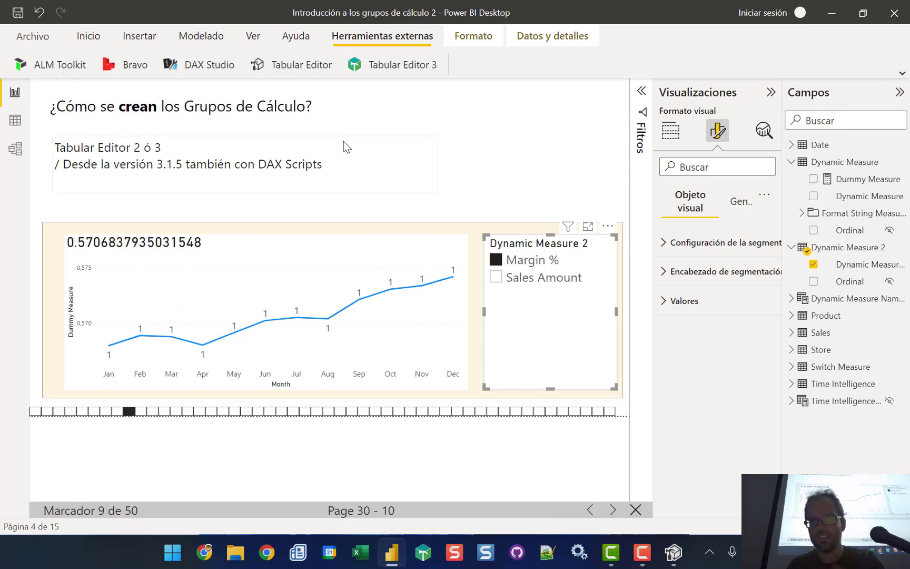
{"action": "key", "text": "alt+Tab"}
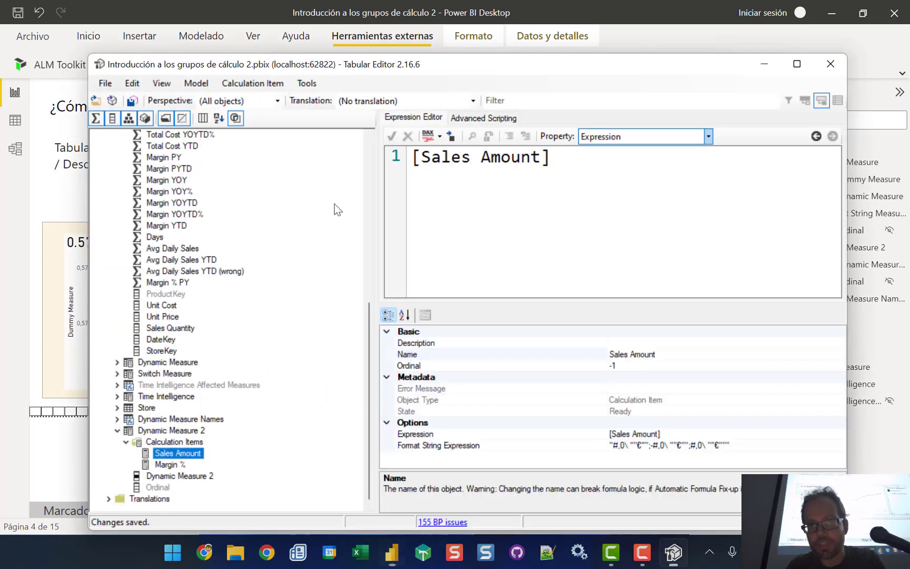
{"action": "left_click", "coordinate": [132, 101]}
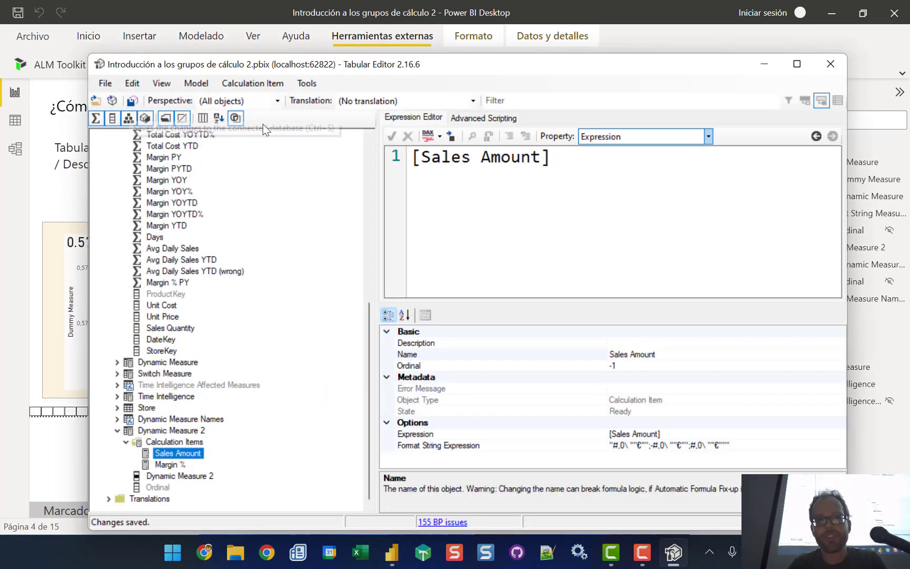
{"action": "left_click", "coordinate": [650, 40]}
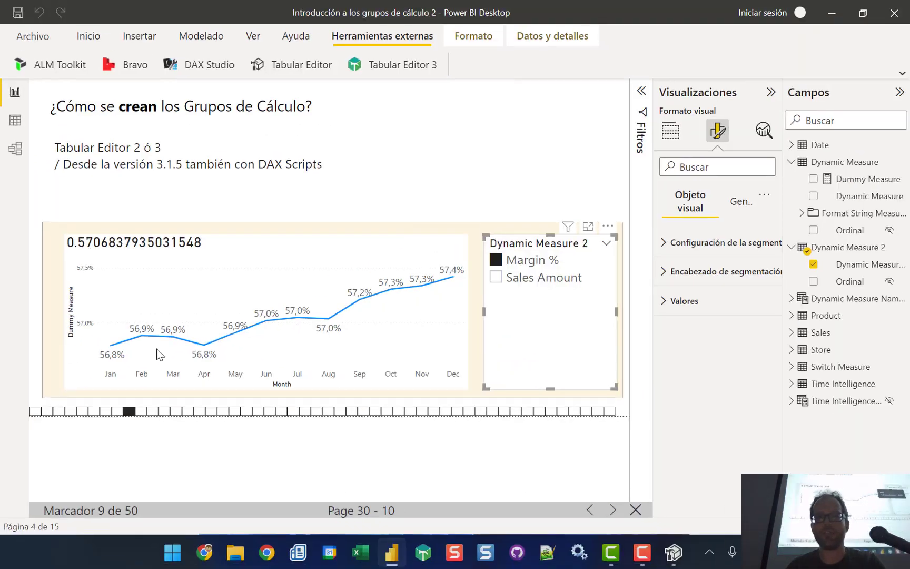
Step: Select Sales Amount in the Dynamic Measure 2 slicer and advance the report bookmarks to Page 40 - 10
{"action": "left_click", "coordinate": [497, 283]}
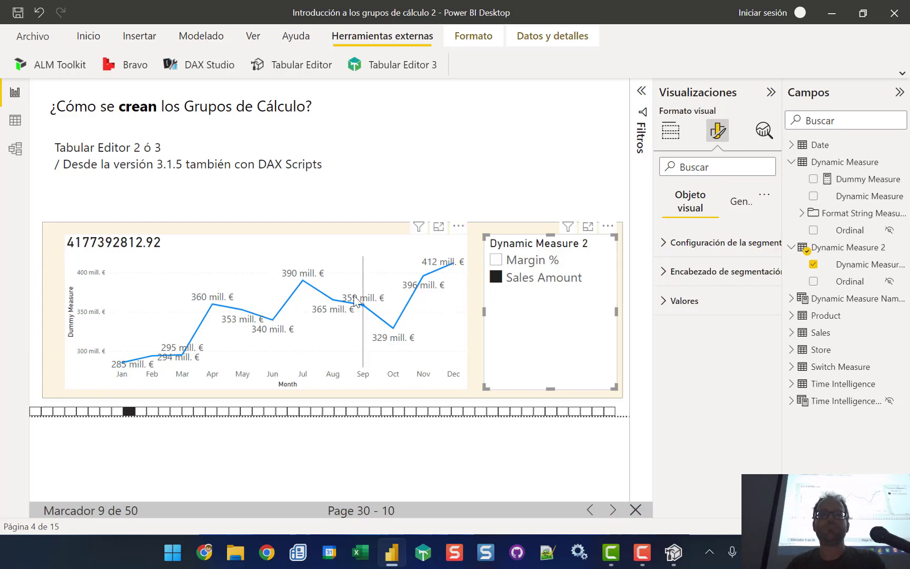
{"action": "left_click", "coordinate": [614, 511]}
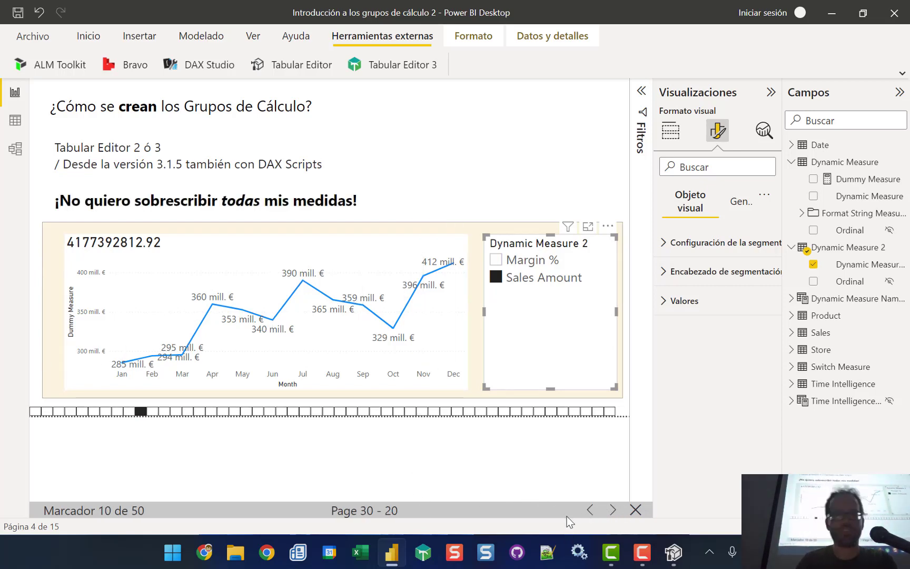
{"action": "left_click", "coordinate": [613, 510]}
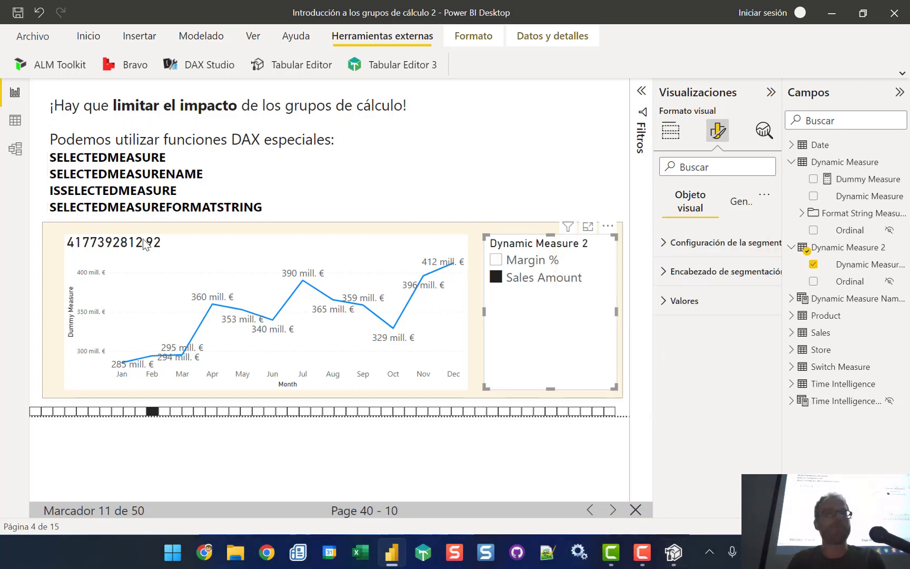
Step: Switch to Tabular Editor and start an IF( with an ISSELECTEDMEASURE() condition before [Sales Amount] in the Sales Amount calculation item's expression
{"action": "left_click", "coordinate": [675, 554]}
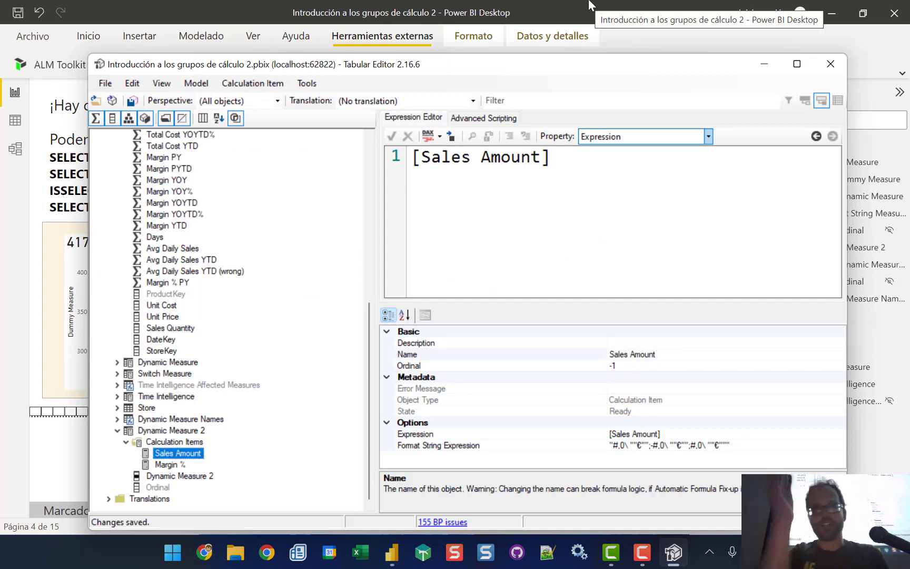
{"action": "left_click", "coordinate": [409, 157]}
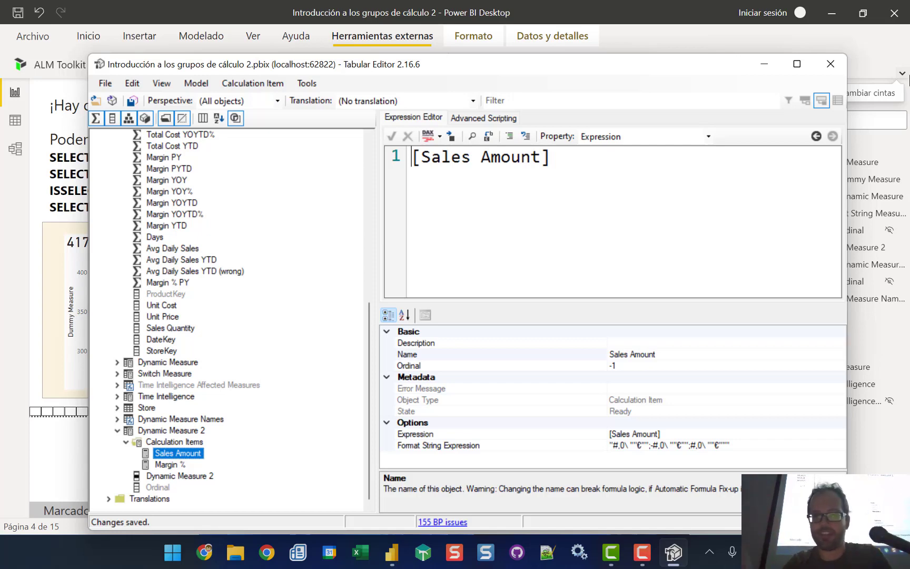
{"action": "type", "text": "f"}
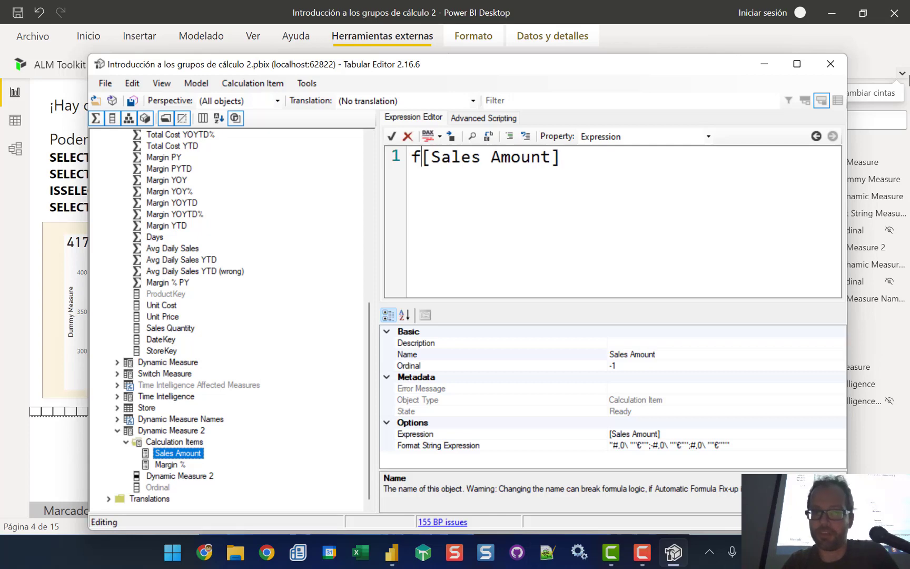
{"action": "key", "text": "BackSpace"}
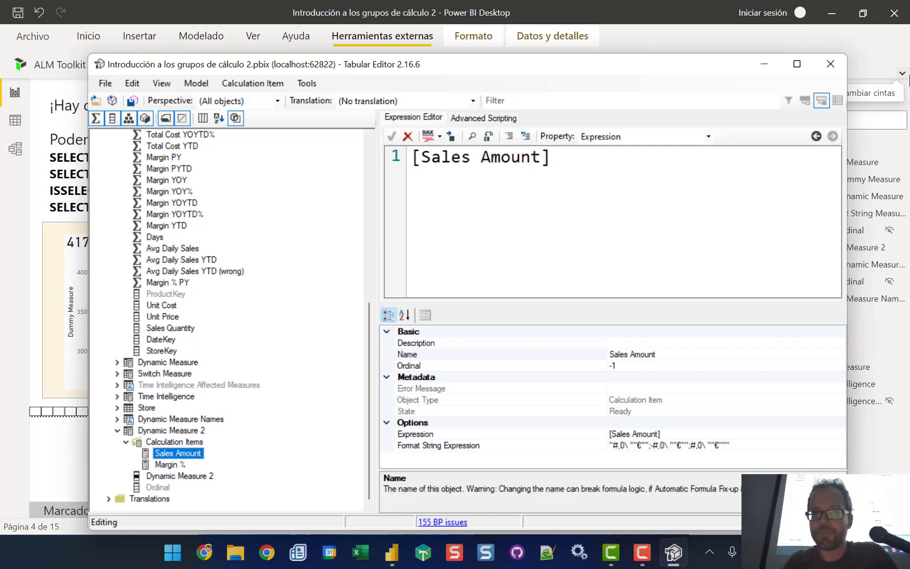
{"action": "type", "text": "IF"}
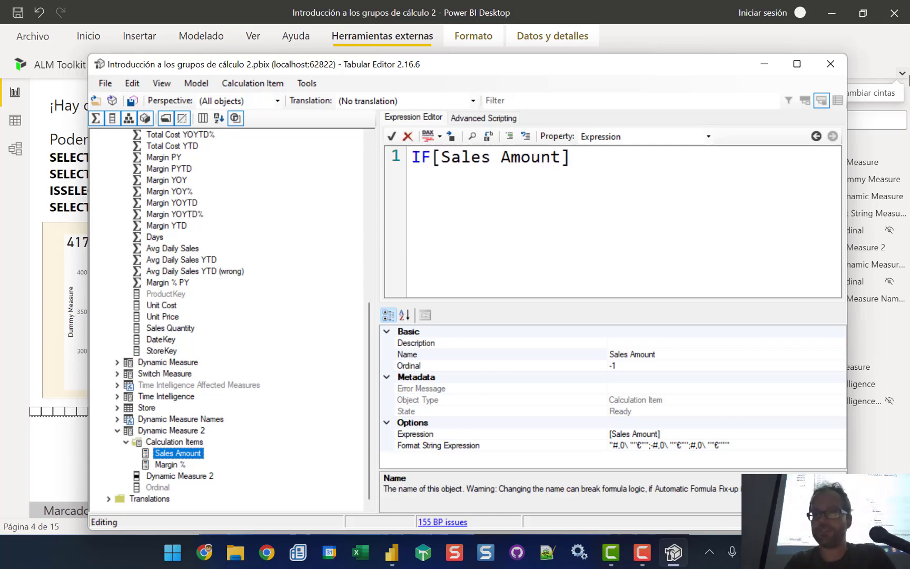
{"action": "type", "text": "("}
{"action": "key", "text": "Return"}
{"action": "key", "text": "Tab"}
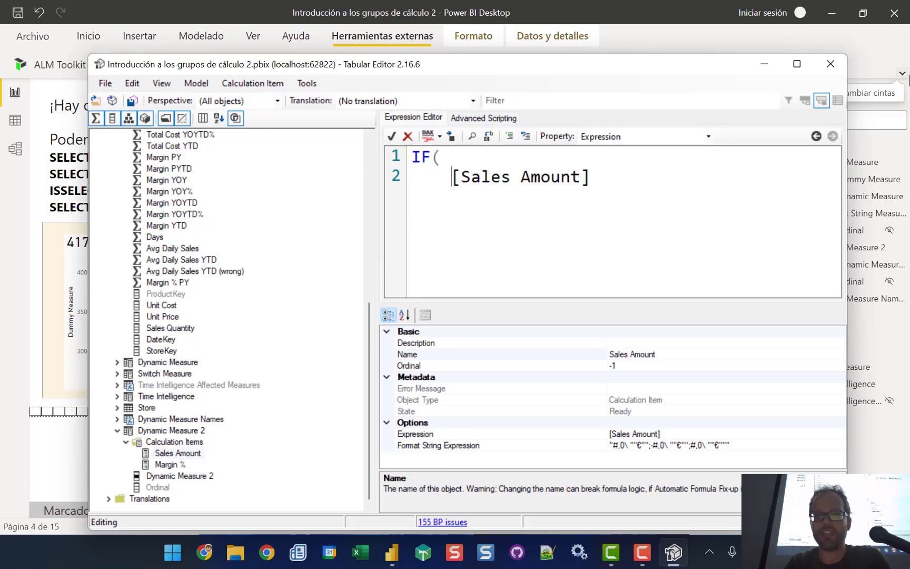
{"action": "type", "text": "ISSELECTED"}
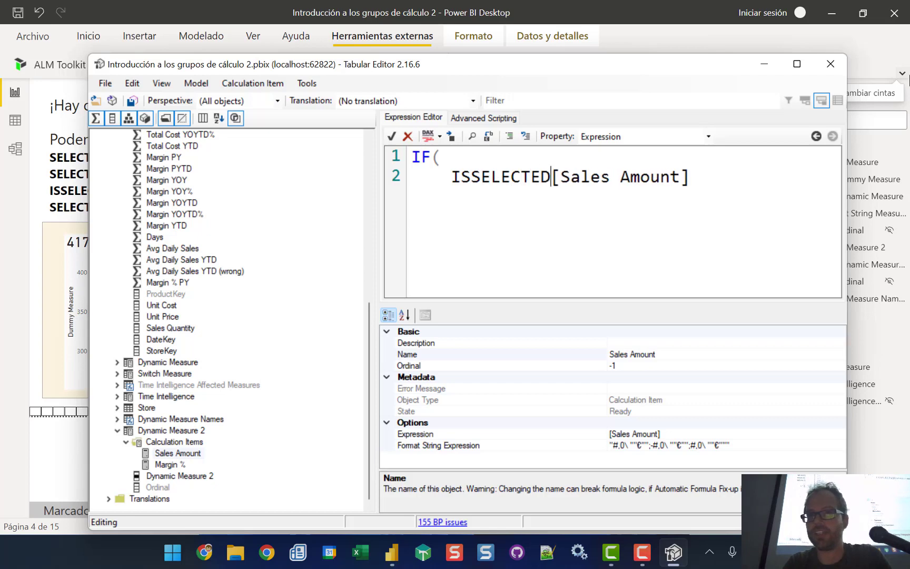
{"action": "type", "text": "MEASURE("}
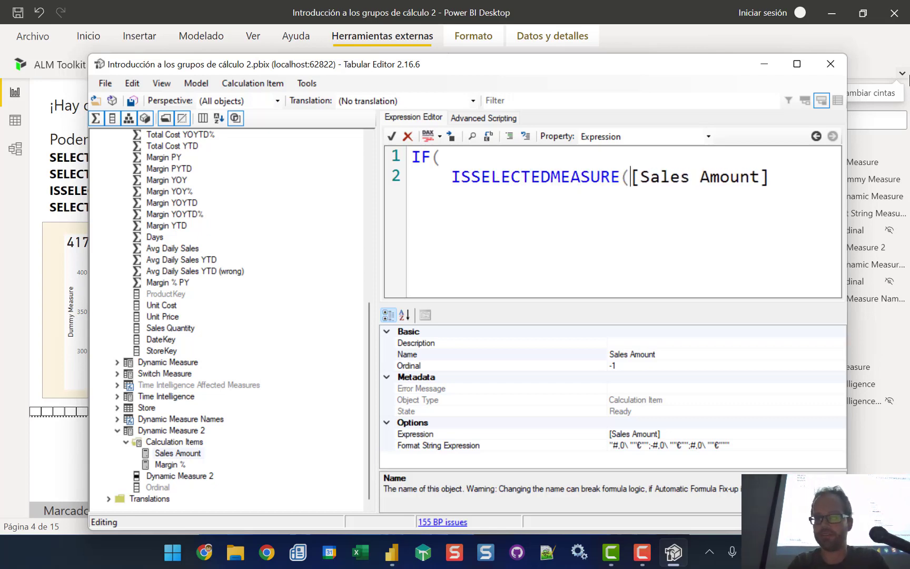
{"action": "type", "text": "),"}
{"action": "key", "text": "Return"}
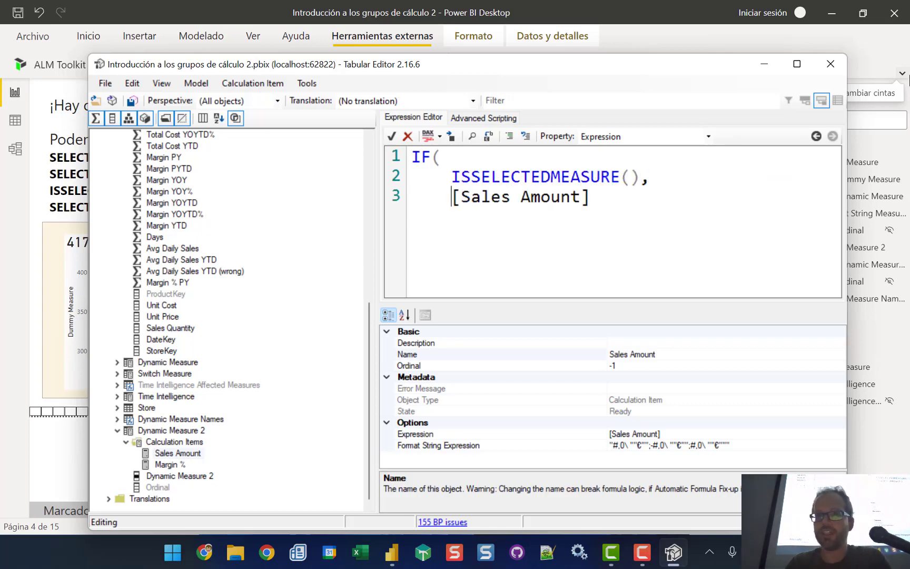
Step: Insert [Dummy Measure] from the Dynamic Measure table as the argument of ISSELECTEDMEASURE
{"action": "left_click", "coordinate": [630, 178]}
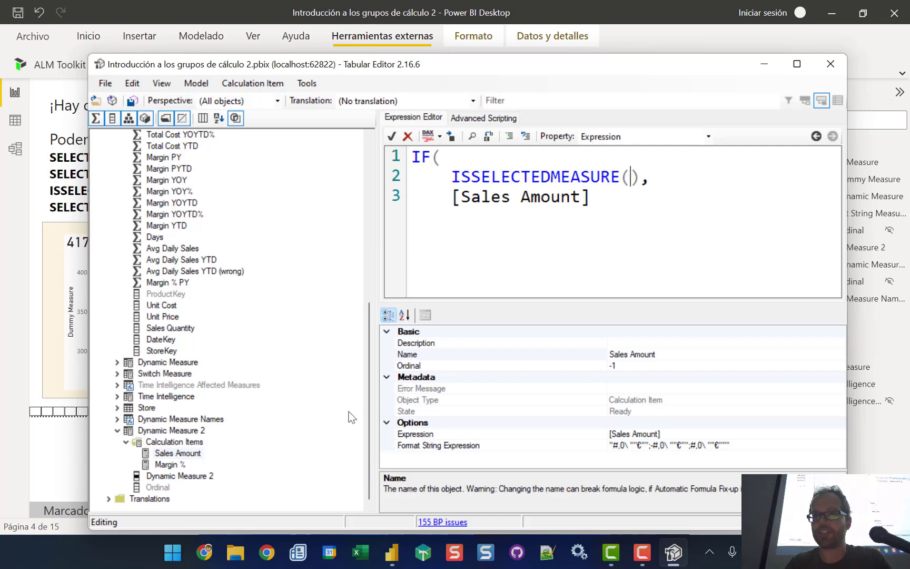
{"action": "left_click", "coordinate": [117, 361]}
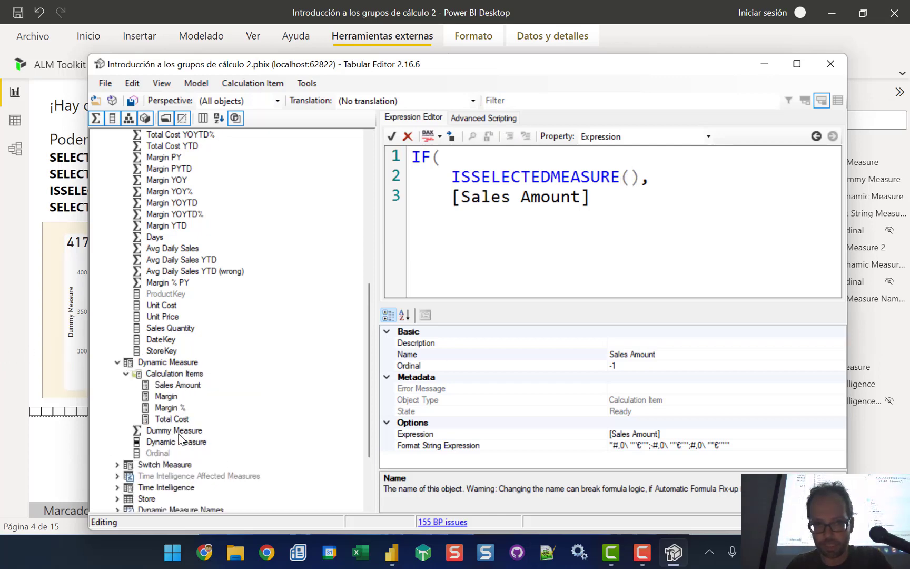
{"action": "left_click_drag", "start_coordinate": [173, 431], "coordinate": [633, 183]}
Step: Add SELECTEDMEASURE() as the IF's alternative result after [Sales Amount], and close the function with an unindented parenthesis on its own line
{"action": "left_click", "coordinate": [651, 232]}
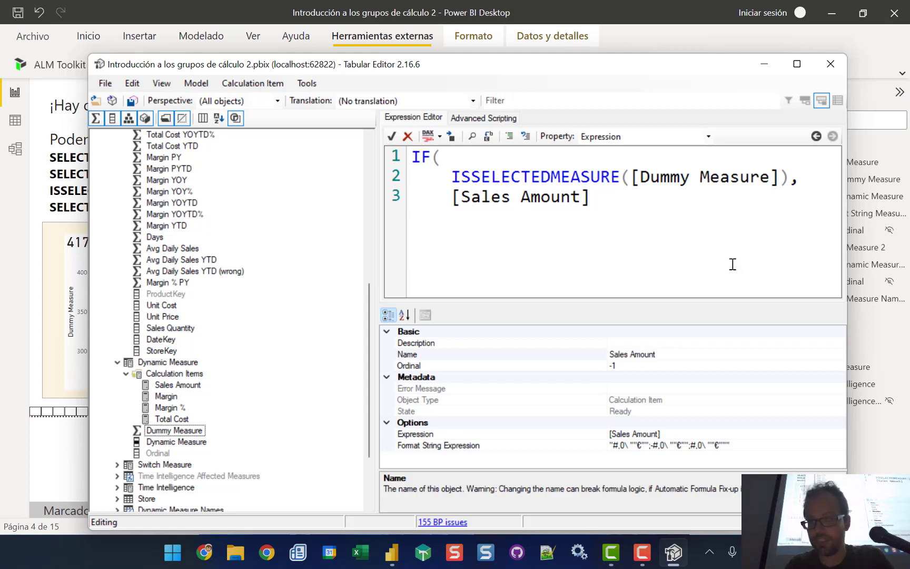
{"action": "type", "text": ","}
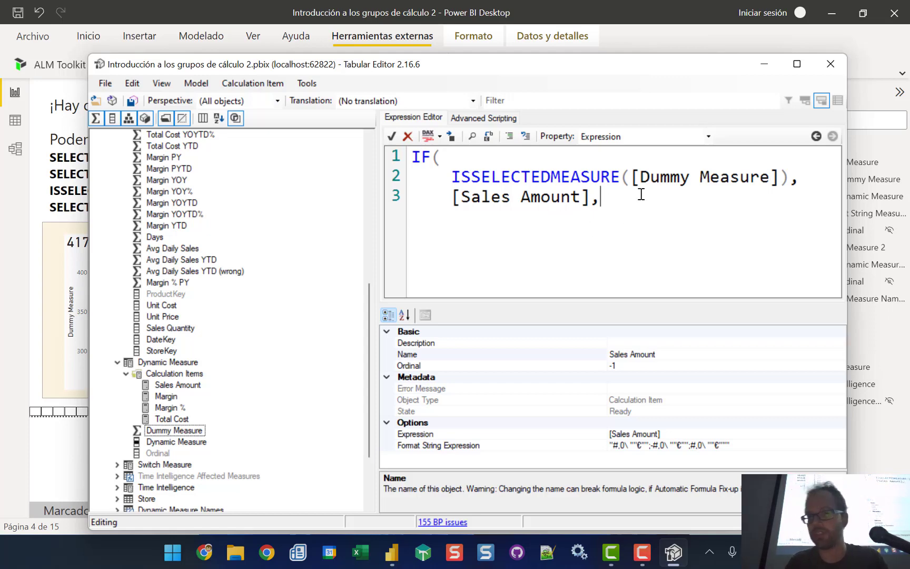
{"action": "key", "text": "Return"}
{"action": "type", "text": "SELE"}
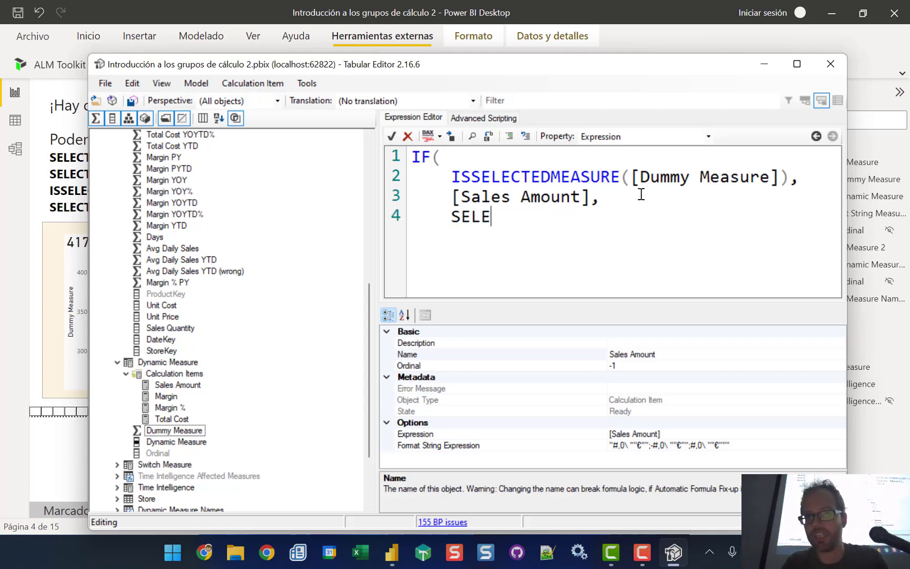
{"action": "type", "text": "CTEDME"}
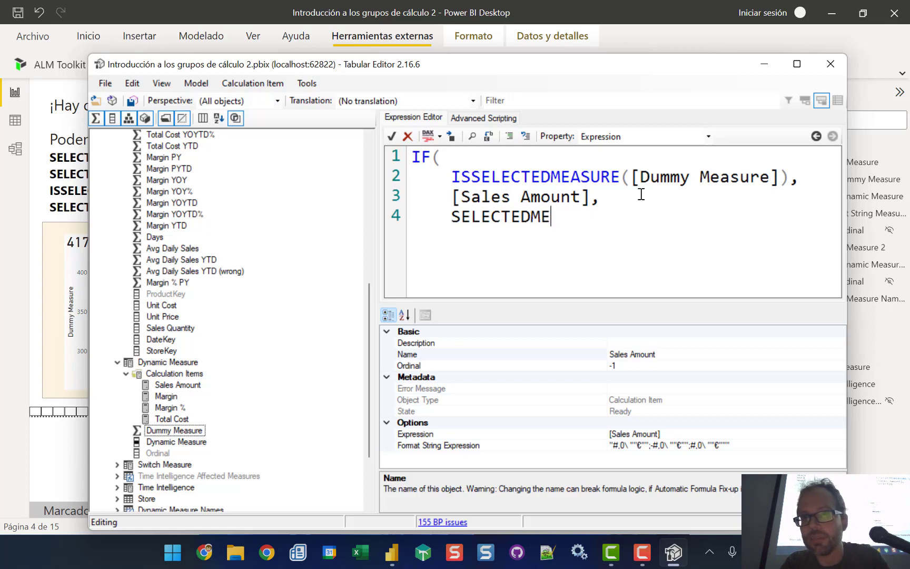
{"action": "type", "text": "ASURE()"}
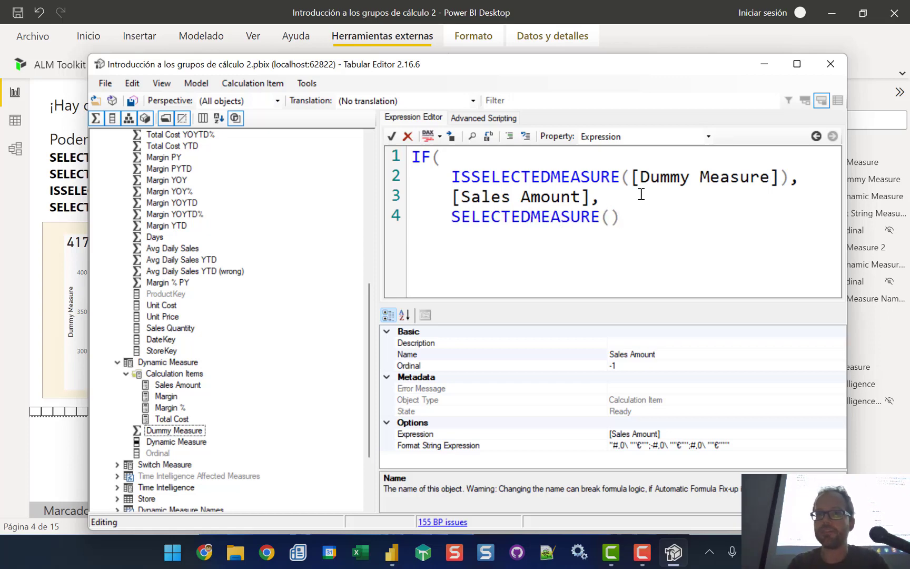
{"action": "key", "text": "Return"}
{"action": "type", "text": ")"}
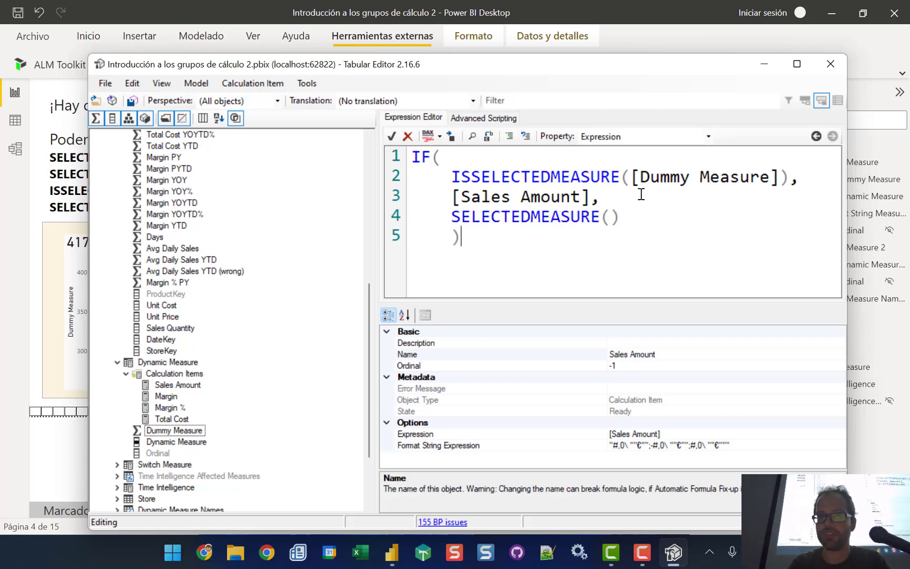
{"action": "key", "text": "Left"}
{"action": "key", "text": "BackSpace"}
{"action": "key", "text": "BackSpace"}
{"action": "key", "text": "BackSpace"}
{"action": "key", "text": "BackSpace"}
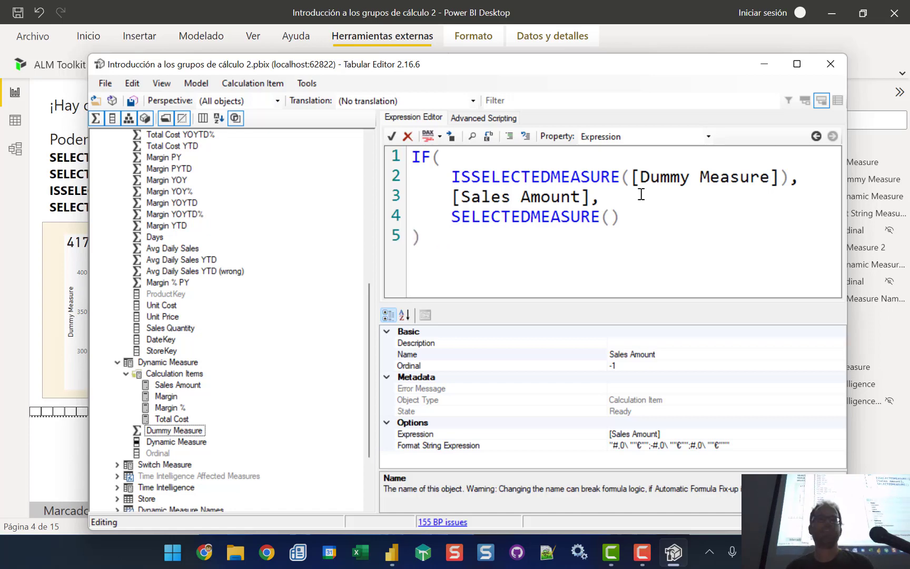
{"action": "left_click", "coordinate": [645, 138]}
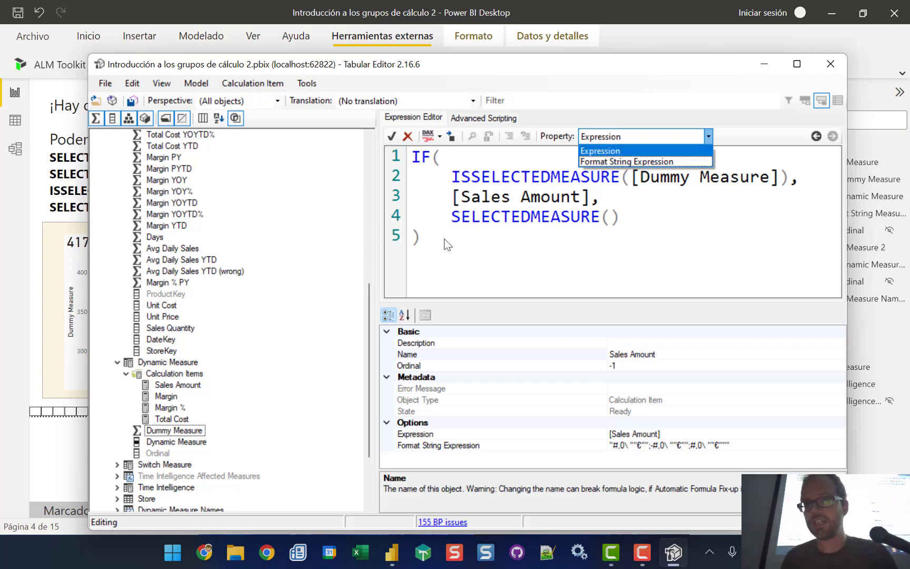
{"action": "left_click", "coordinate": [629, 166]}
{"action": "left_click", "coordinate": [684, 136]}
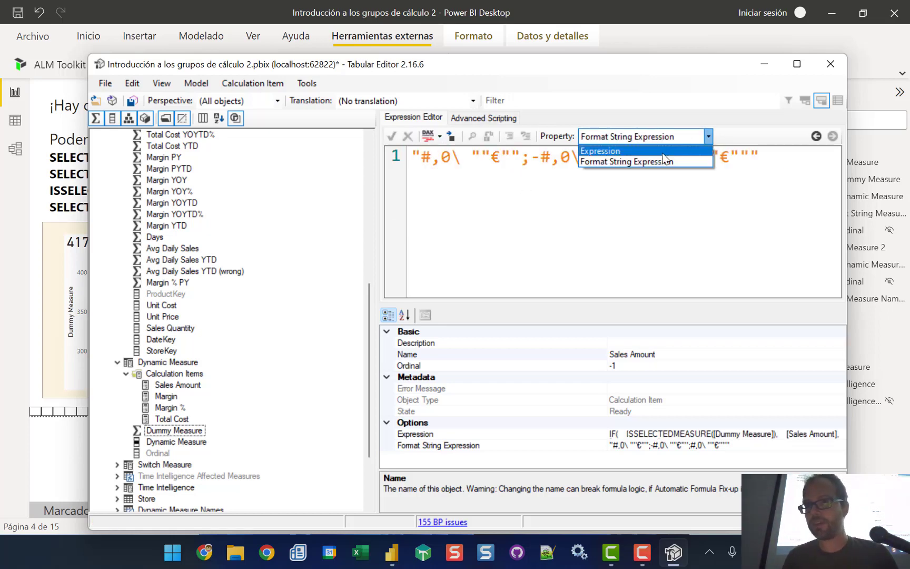
{"action": "left_click", "coordinate": [627, 149]}
{"action": "left_click_drag", "start_coordinate": [815, 178], "coordinate": [374, 153]}
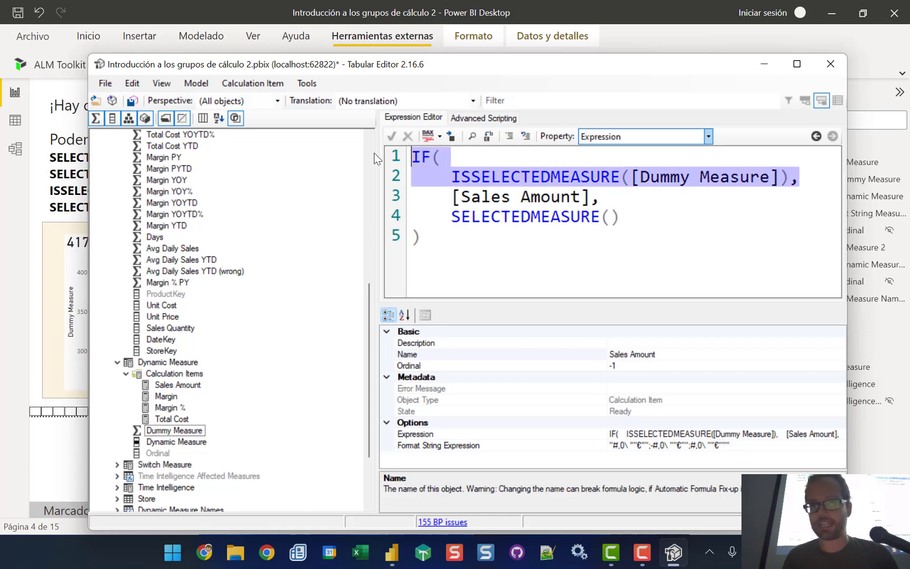
{"action": "left_click", "coordinate": [650, 136]}
{"action": "left_click", "coordinate": [624, 159]}
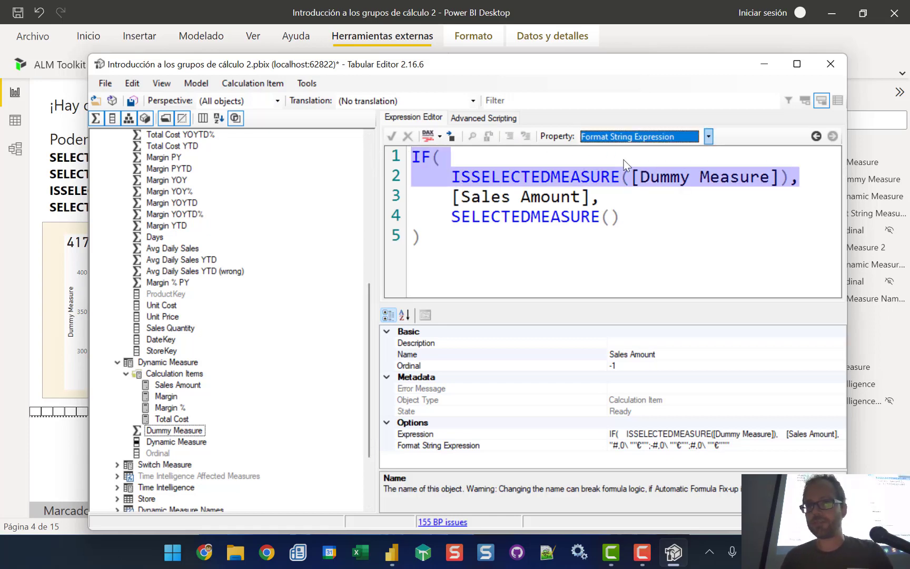
{"action": "left_click", "coordinate": [416, 153]}
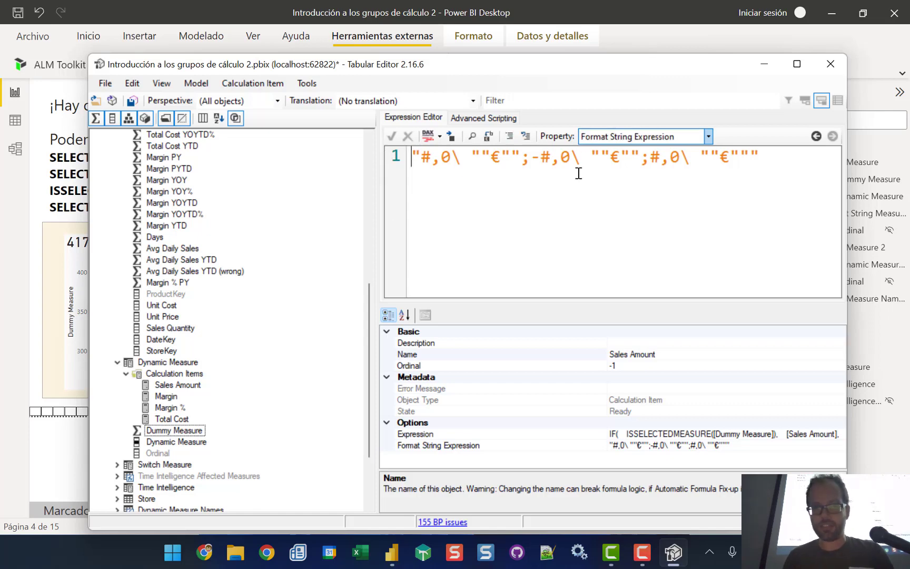
{"action": "type", "text": "#,0\\ \"€\";-#,0\\ \"€\";#,0\\ \"€\""}
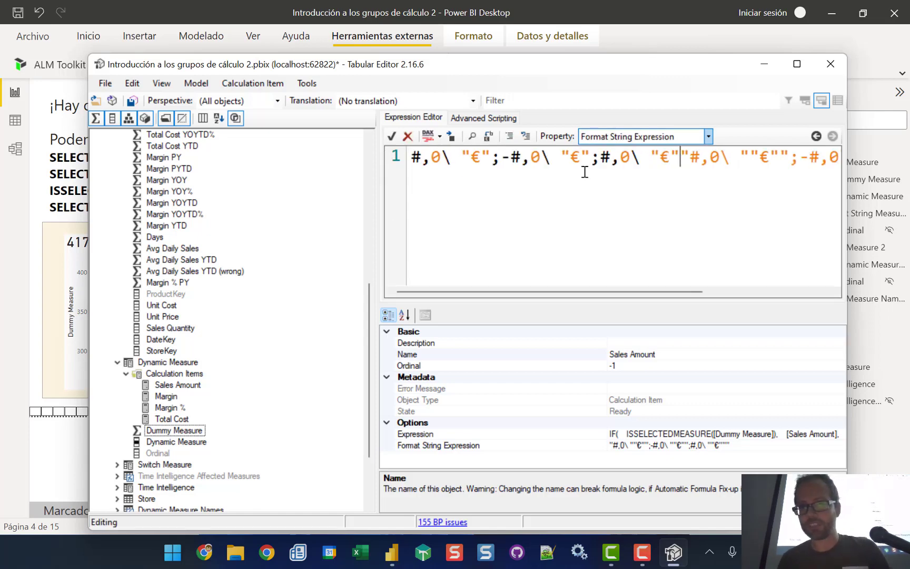
{"action": "key", "text": "ctrl+z"}
Step: Copy the IF( ISSELECTEDMEASURE([Dummy Measure]), opening from the Sales Amount item's expression and insert it before its format string, which goes on its own line
{"action": "left_click", "coordinate": [658, 137]}
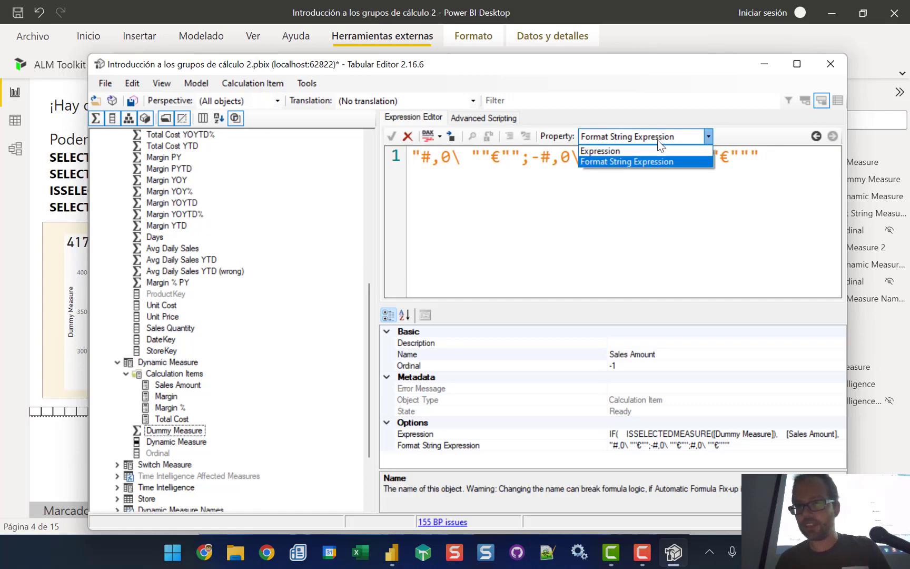
{"action": "left_click", "coordinate": [601, 151]}
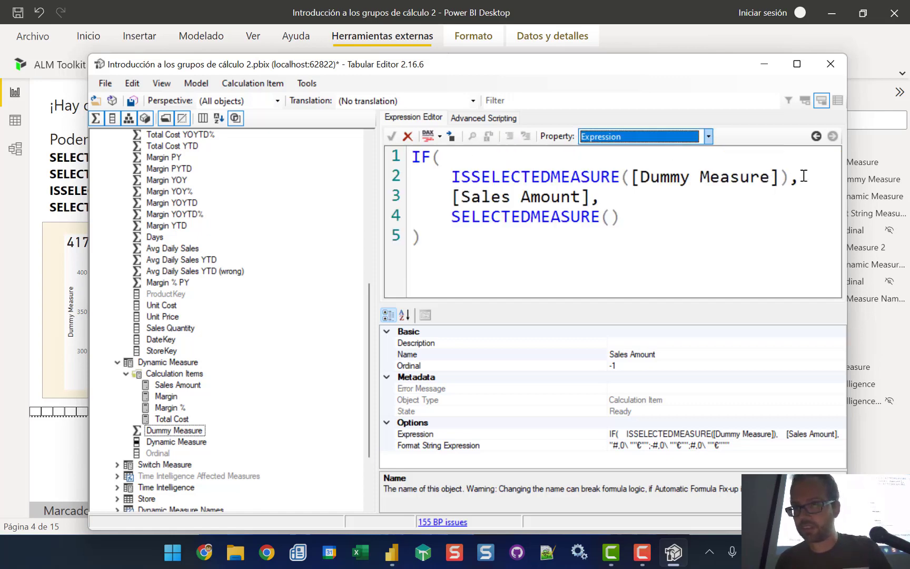
{"action": "left_click_drag", "start_coordinate": [804, 176], "coordinate": [412, 157]}
{"action": "key", "text": "ctrl+c"}
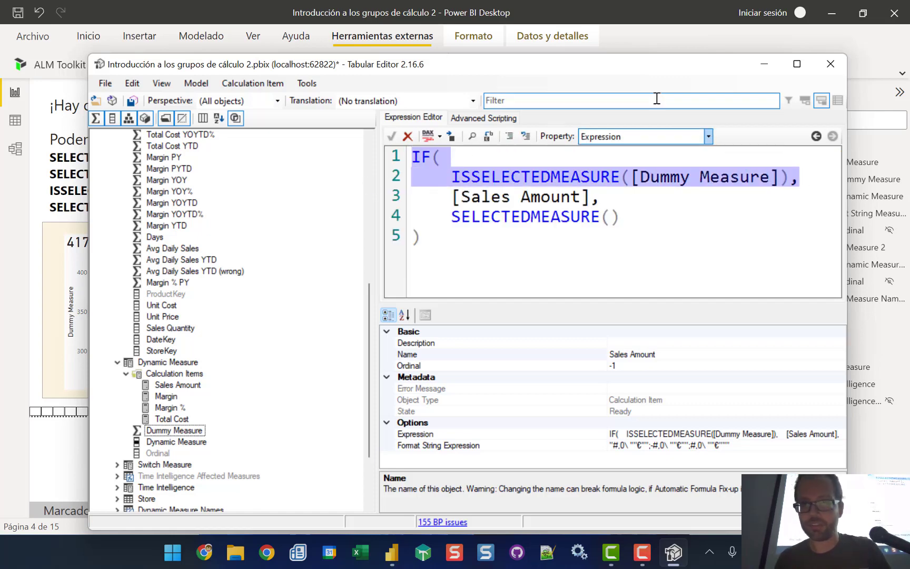
{"action": "left_click", "coordinate": [658, 137]}
{"action": "left_click", "coordinate": [625, 159]}
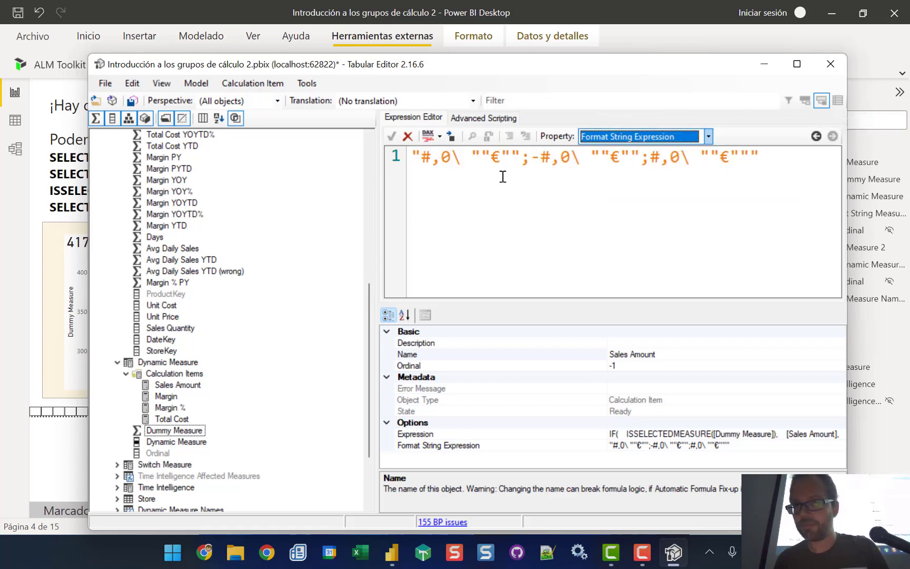
{"action": "left_click", "coordinate": [413, 158]}
{"action": "key", "text": "ctrl+v"}
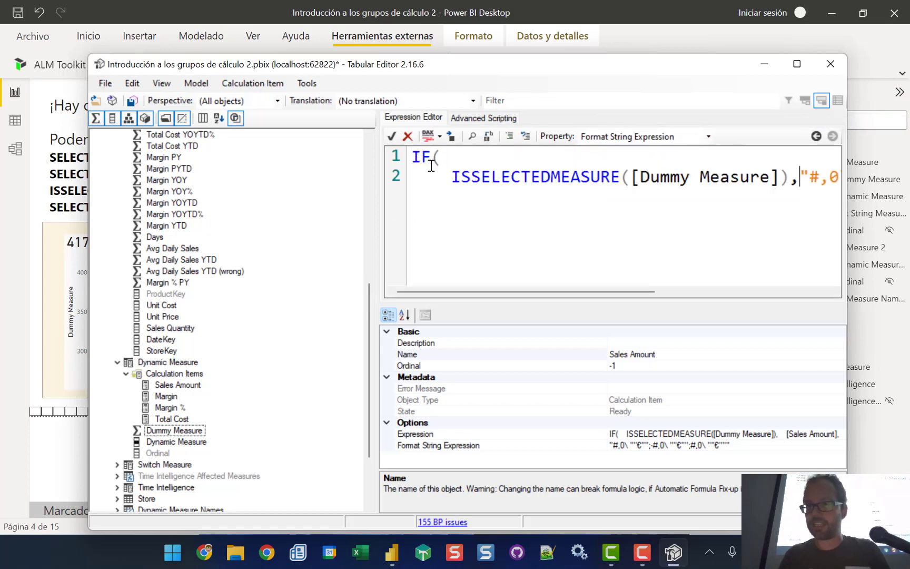
{"action": "key", "text": "Return"}
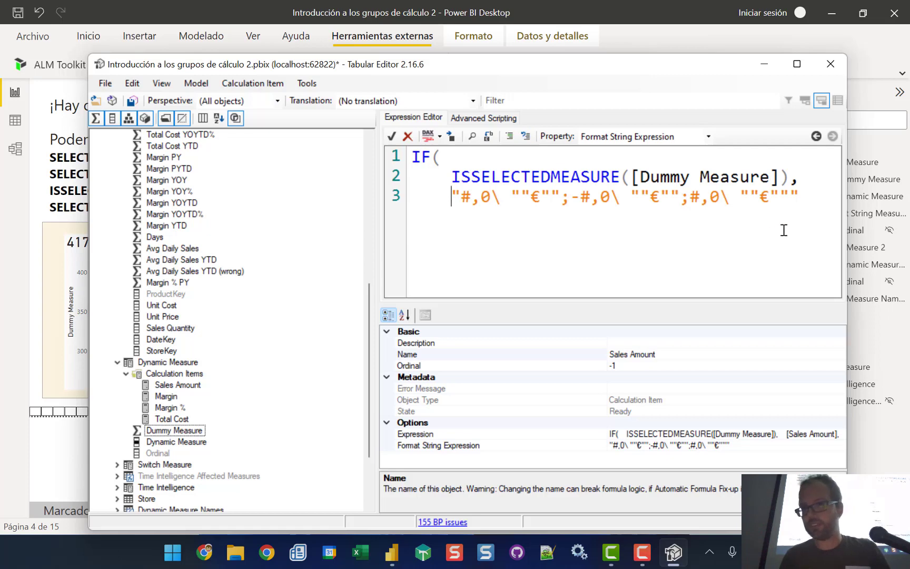
Step: Add SELECTEDMEASUREFORMATSTRING() as the IF's alternative result after the euro format string, and close the function with an unindented parenthesis on its own line
{"action": "left_click", "coordinate": [800, 196]}
{"action": "type", "text": ","}
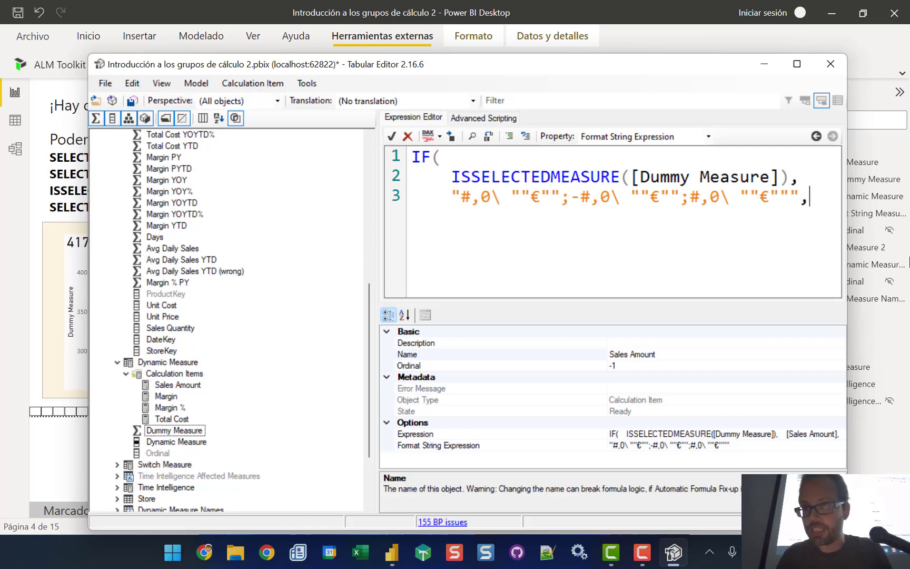
{"action": "key", "text": "Return"}
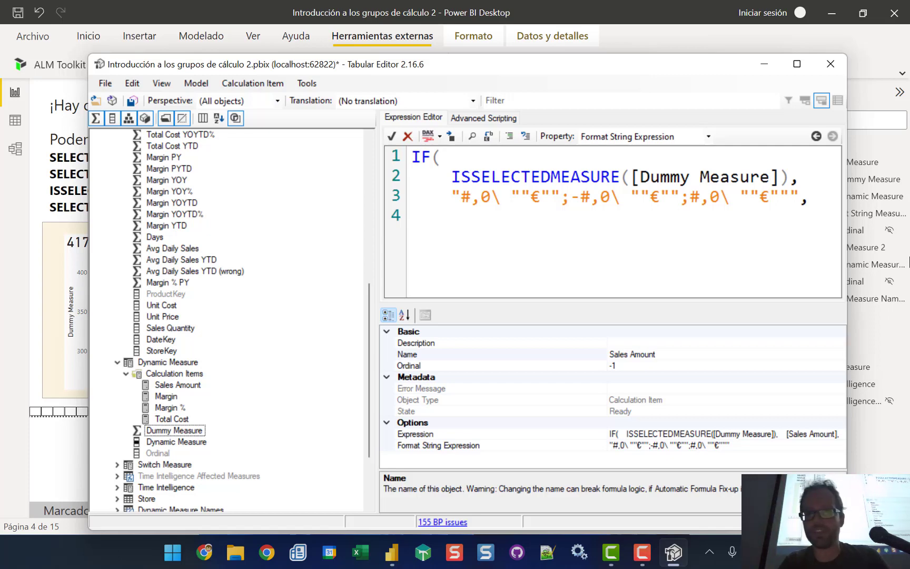
{"action": "type", "text": "SELEC"}
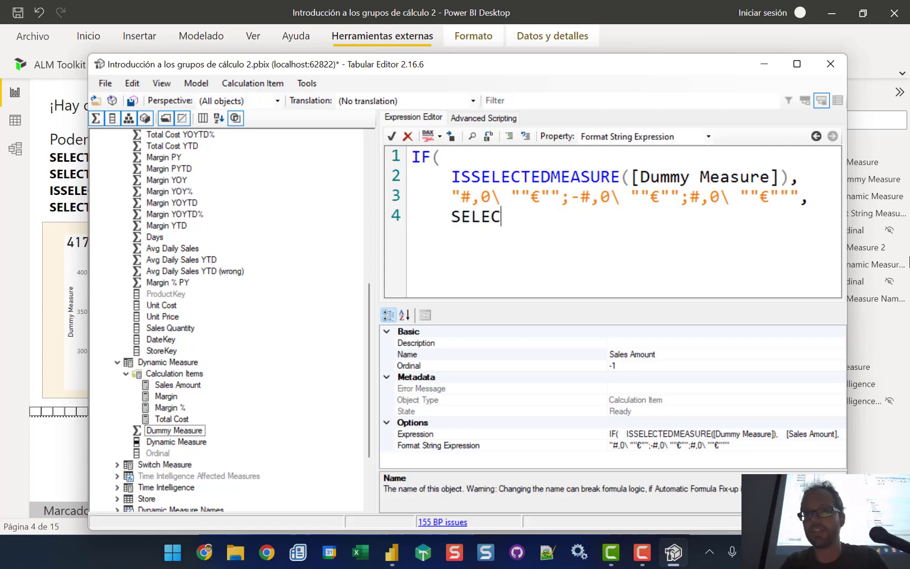
{"action": "type", "text": "TEDMEASUREFOR"}
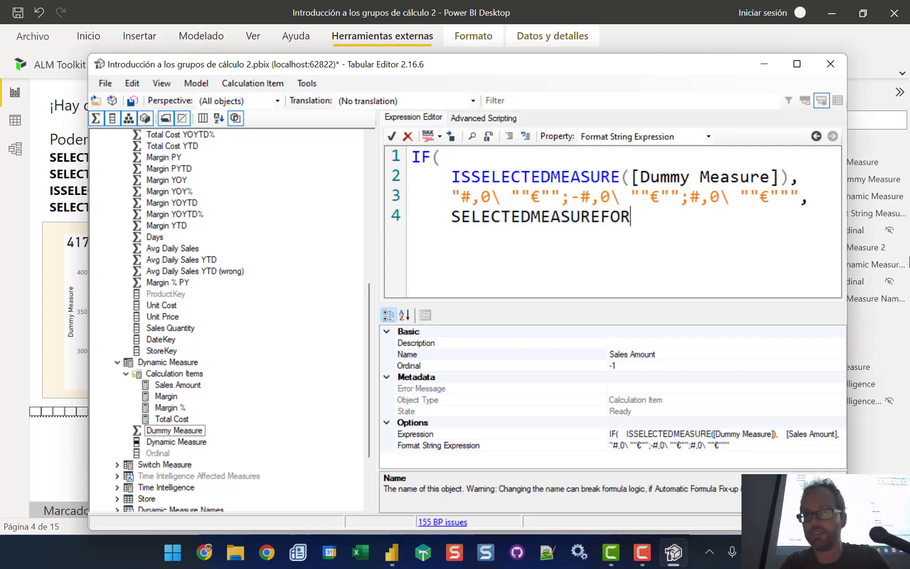
{"action": "type", "text": "MATSTRING()     "}
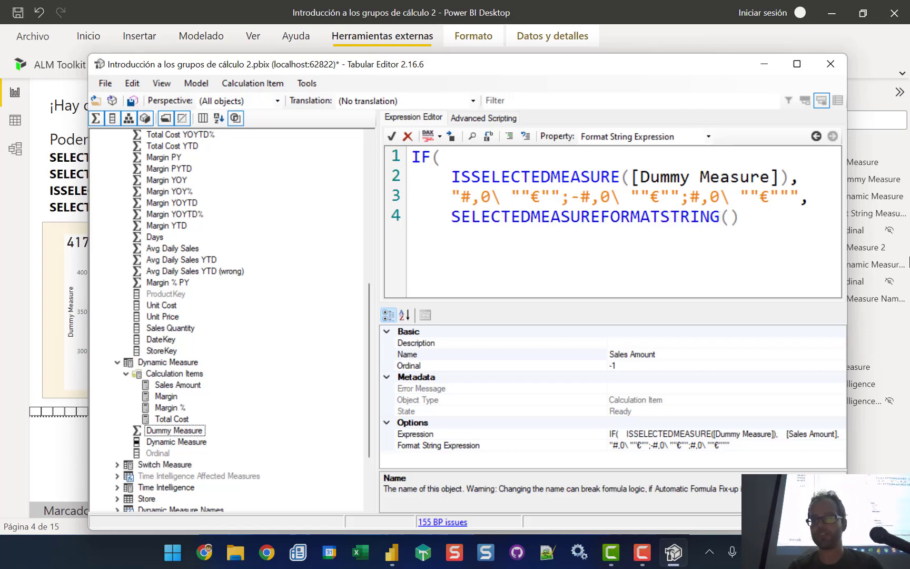
{"action": "type", "text": ")"}
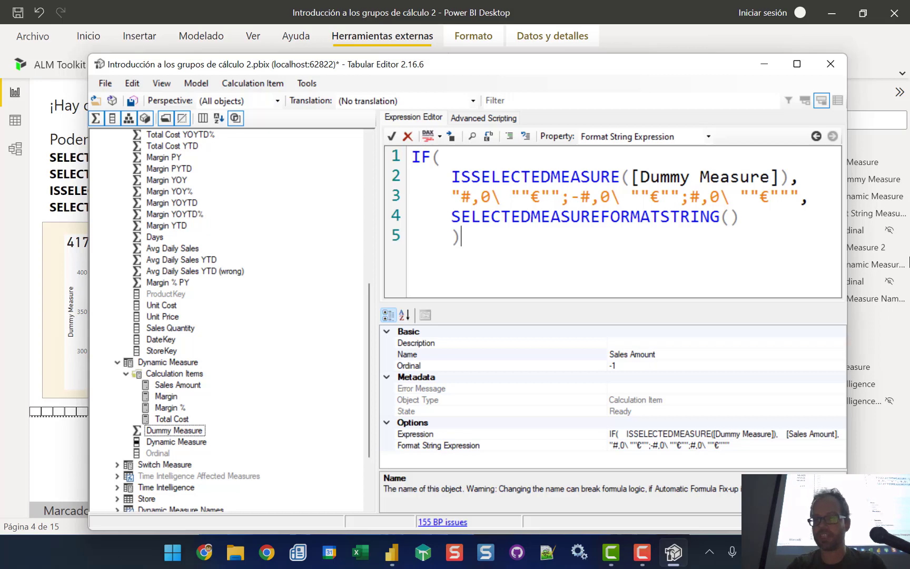
{"action": "key", "text": "BackSpace"}
{"action": "key", "text": "BackSpace"}
{"action": "key", "text": "BackSpace"}
{"action": "key", "text": "BackSpace"}
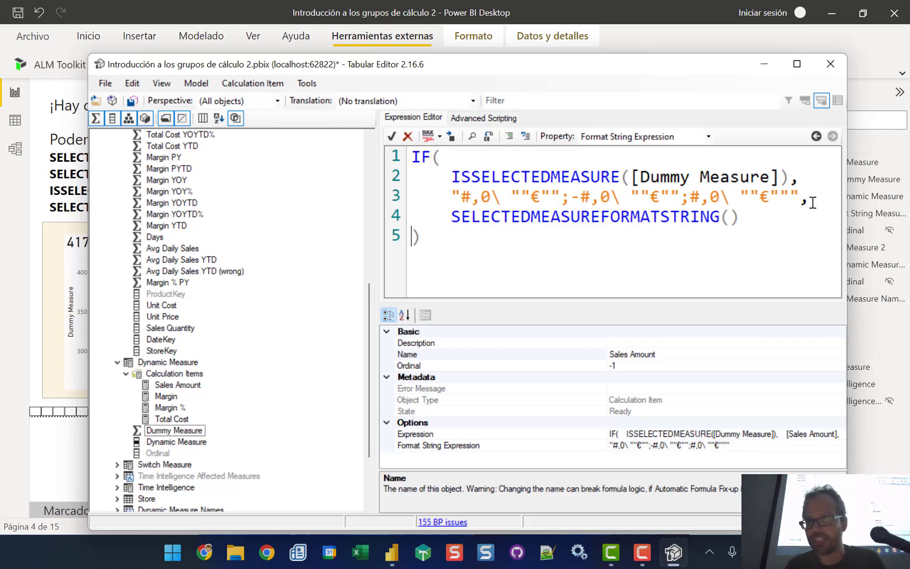
Step: Copy the IF( ISSELECTEDMEASURE([Dummy Measure]), opening into Dynamic Measure 2's Margin % item expression, placing [Margin %] on the line below
{"action": "left_click", "coordinate": [798, 180]}
{"action": "left_click_drag", "start_coordinate": [798, 180], "coordinate": [328, 150]}
{"action": "key", "text": "ctrl+c"}
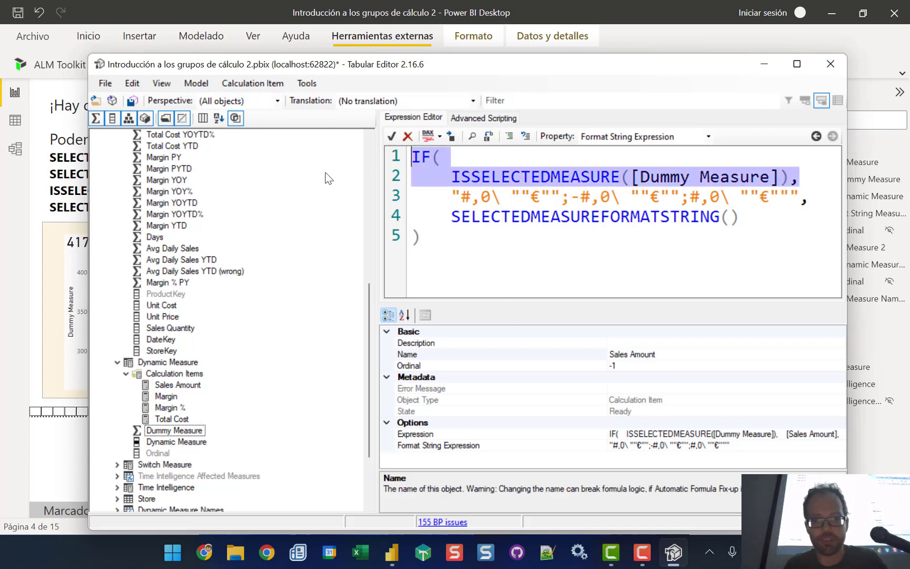
{"action": "scroll", "coordinate": [187, 452], "scroll_direction": "down", "scroll_amount": 2}
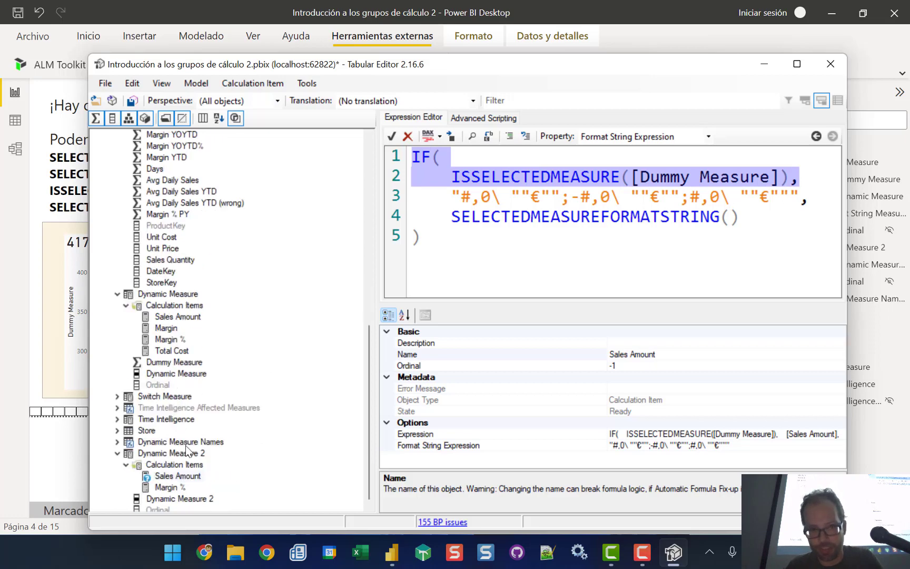
{"action": "scroll", "coordinate": [187, 452], "scroll_direction": "down", "scroll_amount": 1}
{"action": "left_click", "coordinate": [180, 453]}
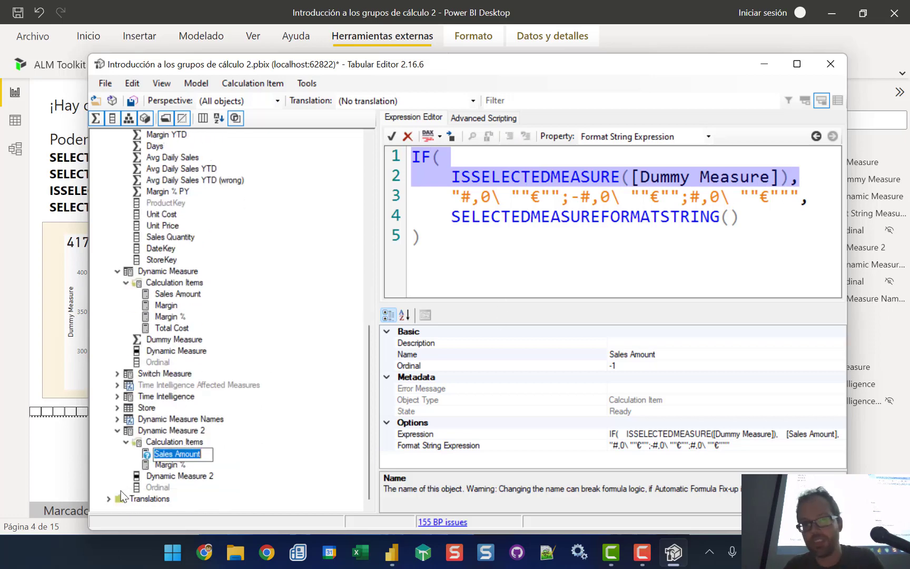
{"action": "left_click", "coordinate": [170, 465]}
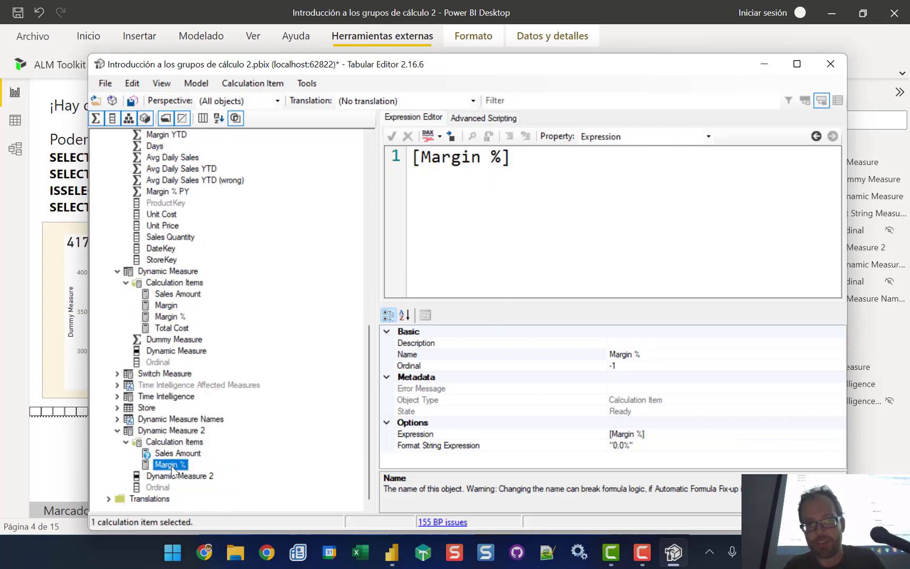
{"action": "left_click", "coordinate": [399, 243]}
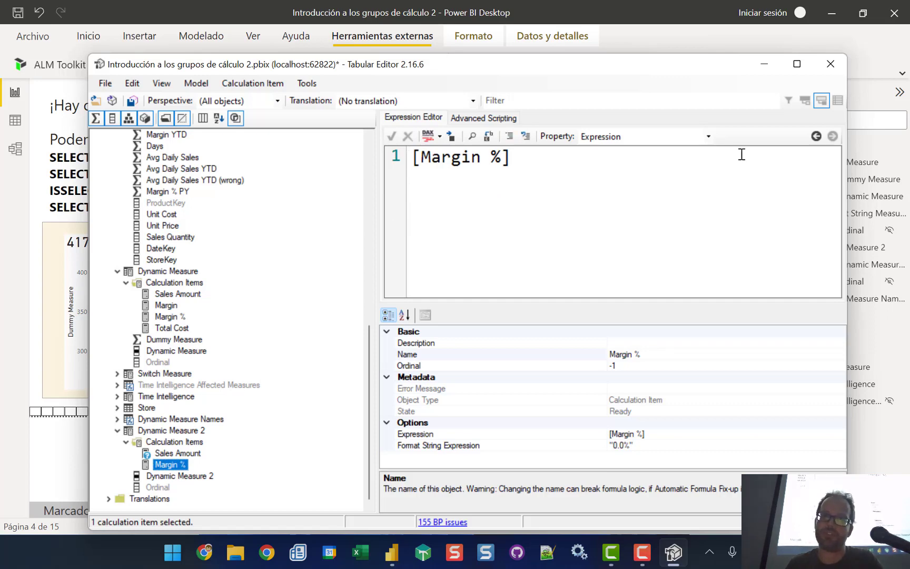
{"action": "key", "text": "ctrl+v"}
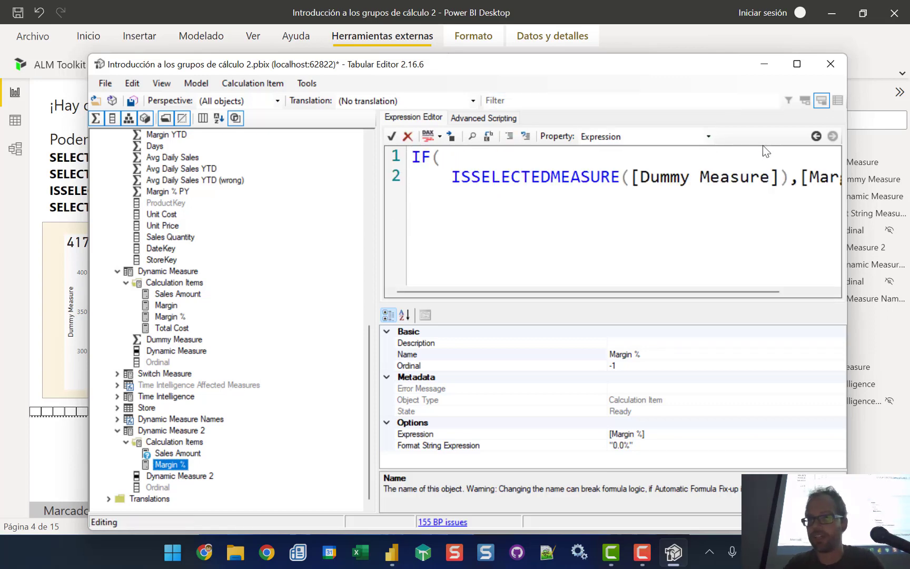
{"action": "key", "text": "Return"}
Step: Add SELECTEDMEASURE() as the alternative result after [Margin %], and close the IF with an unindented parenthesis on its own line
{"action": "left_click", "coordinate": [602, 192]}
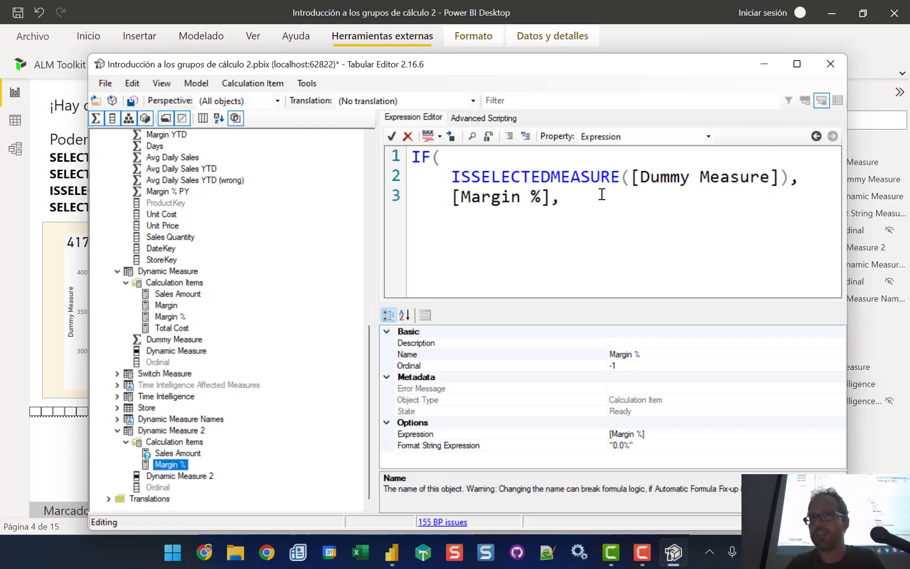
{"action": "type", "text": "SELEC"}
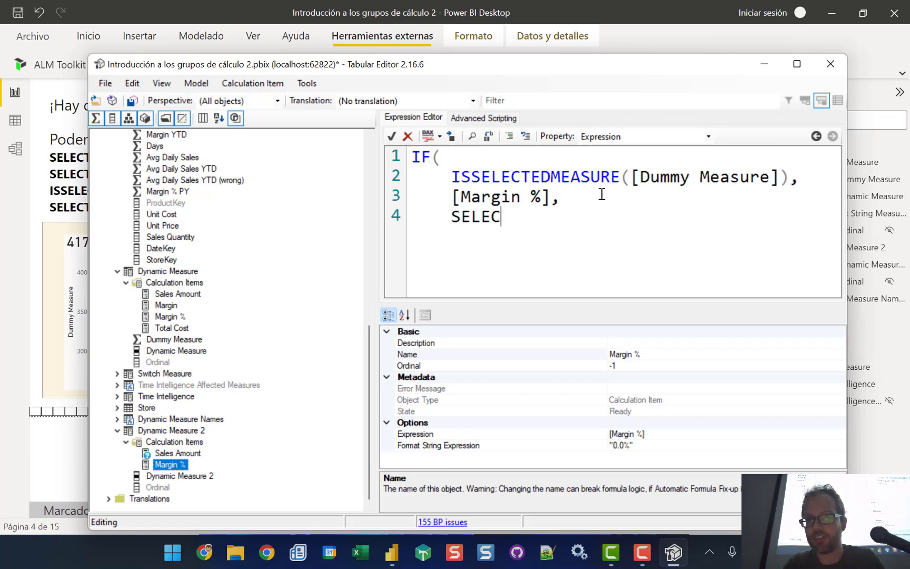
{"action": "type", "text": "TEDMEASURE"}
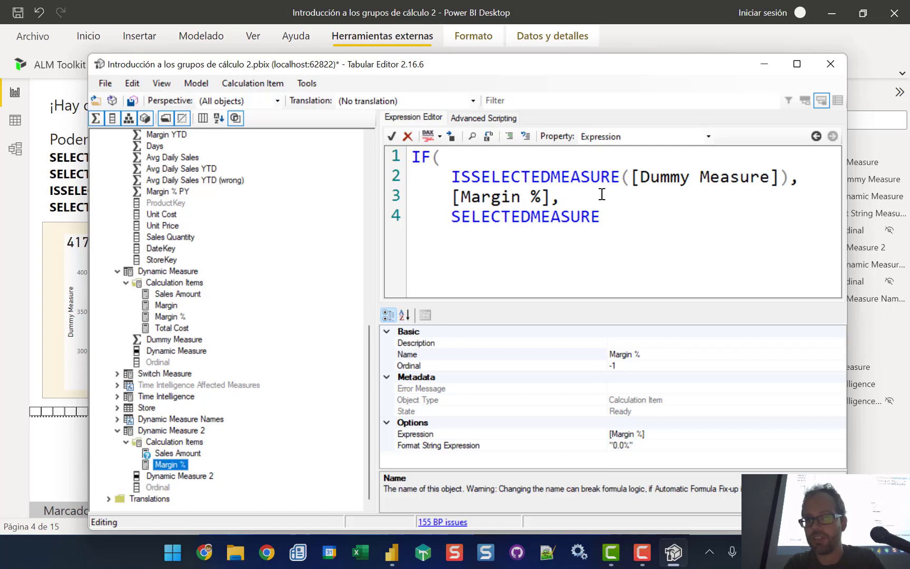
{"action": "type", "text": "()"}
{"action": "key", "text": "Return"}
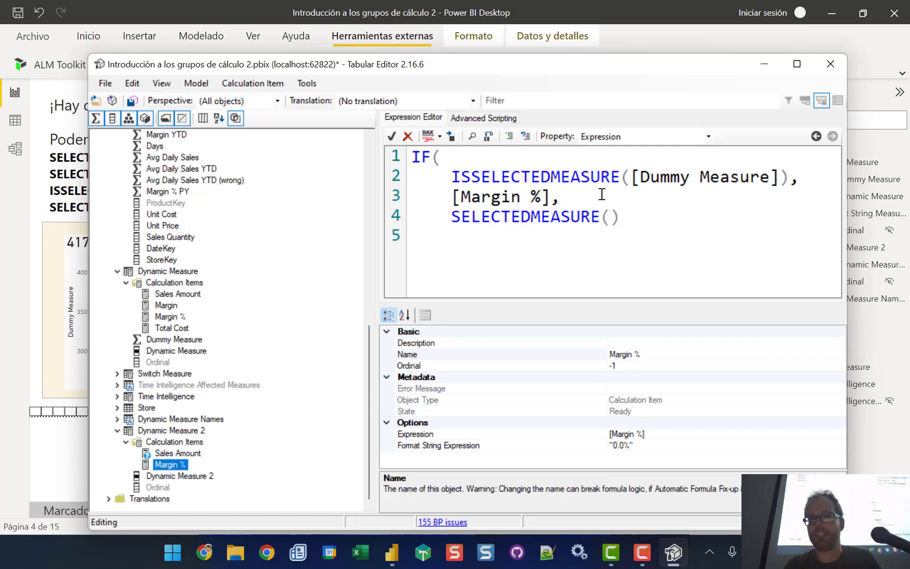
{"action": "type", "text": ")"}
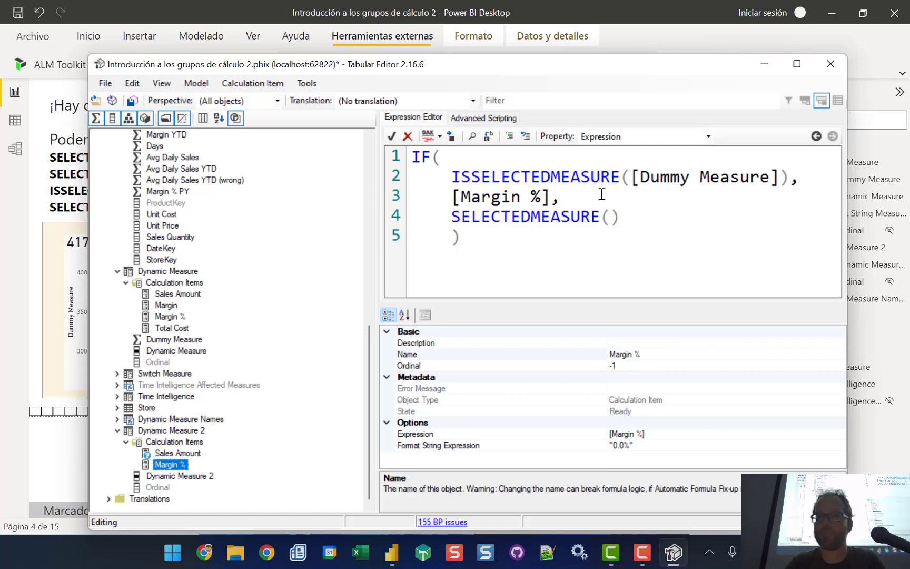
{"action": "key", "text": "Left"}
{"action": "key", "text": "BackSpace"}
{"action": "key", "text": "BackSpace"}
{"action": "key", "text": "BackSpace"}
{"action": "key", "text": "BackSpace"}
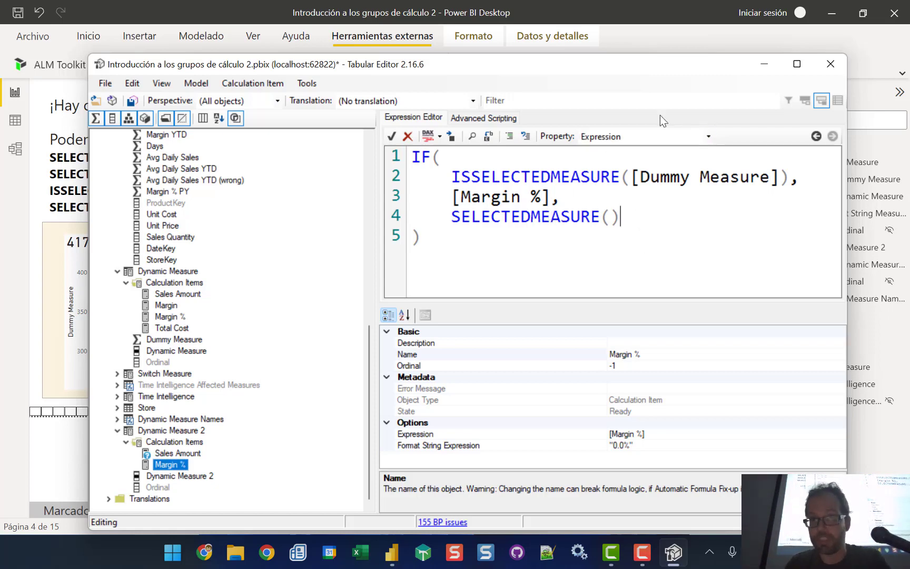
Step: Insert the copied IF( ISSELECTEDMEASURE([Dummy Measure]), opening before the Margin % item's format string expression, moving "0.0%" to its own line
{"action": "left_click", "coordinate": [649, 134]}
{"action": "left_click", "coordinate": [651, 162]}
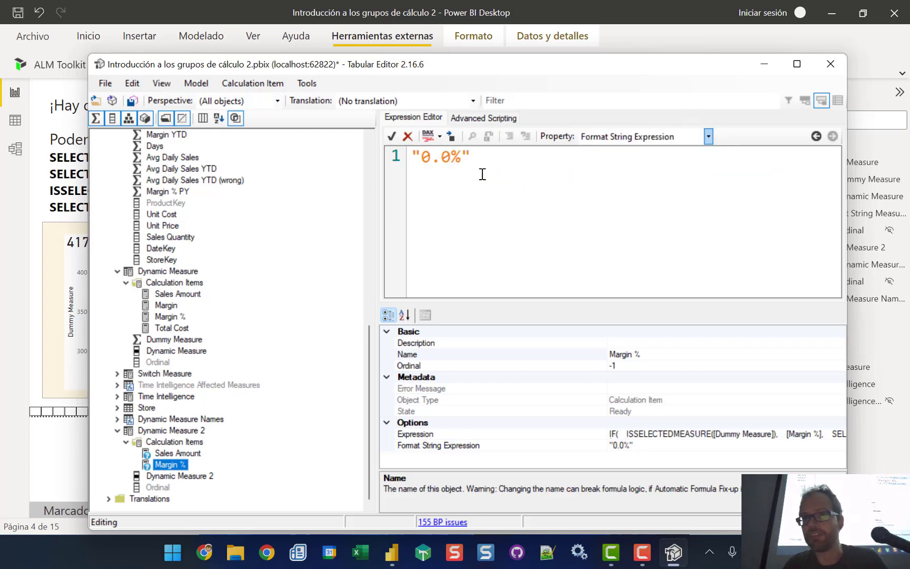
{"action": "key", "text": "ctrl+v"}
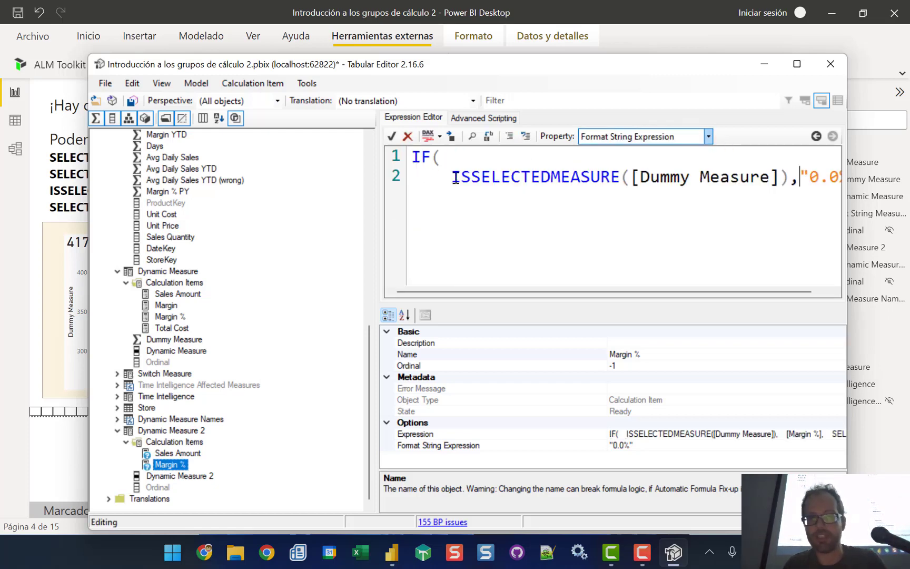
{"action": "key", "text": "Return"}
{"action": "left_click", "coordinate": [532, 190]}
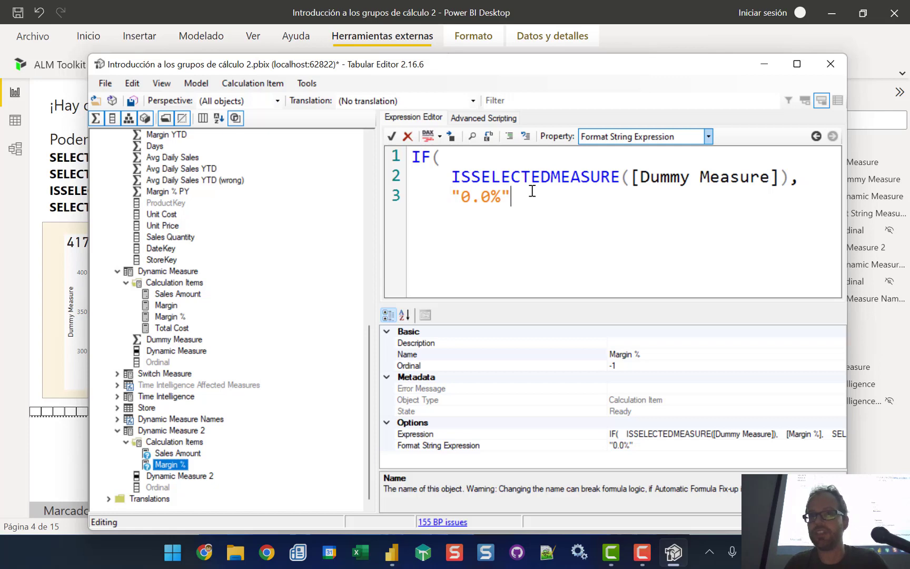
Step: Add SELECTEDMEASUREFORMATSTRING() as the IF's alternative result after "0.0%", and close the function with a parenthesis on its own line
{"action": "type", "text": ","}
{"action": "key", "text": "Return"}
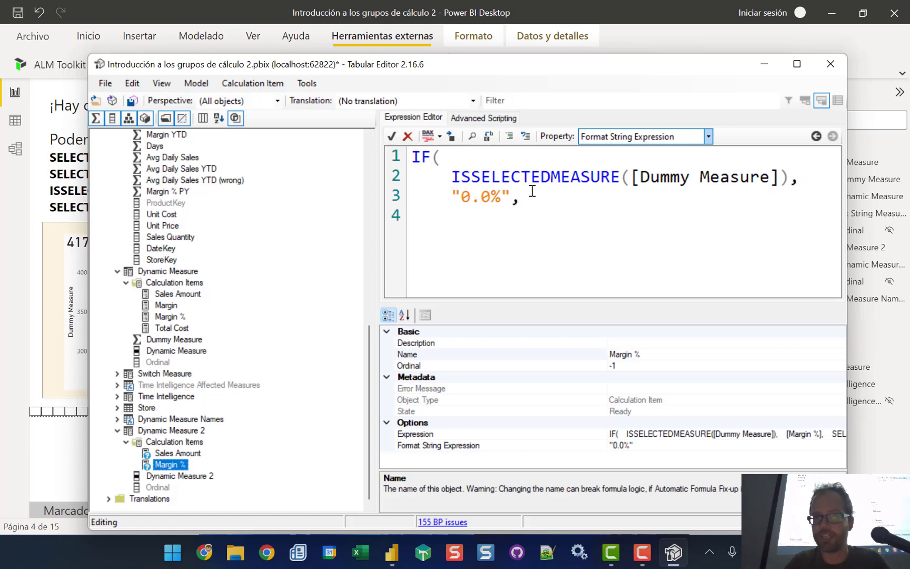
{"action": "type", "text": "SELE"}
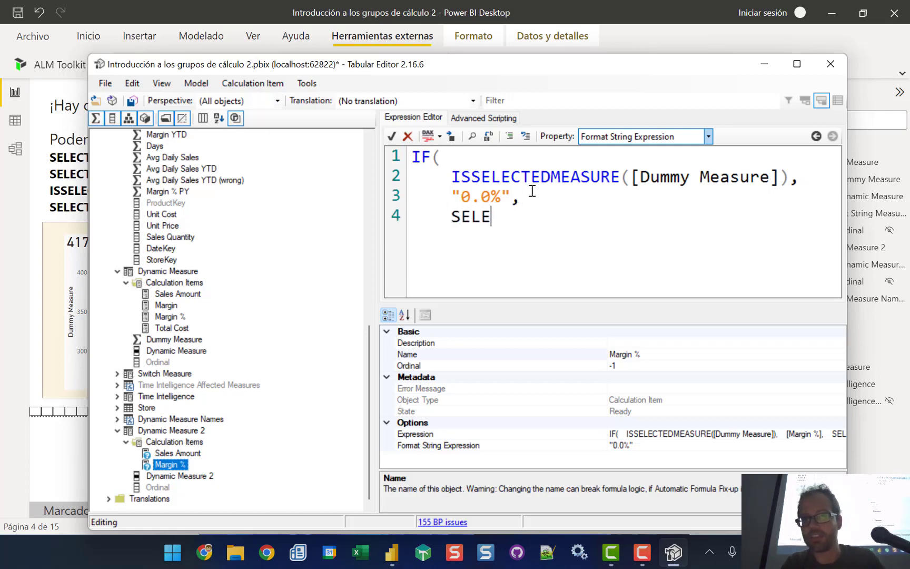
{"action": "type", "text": "CTEDMEASUREFOR"}
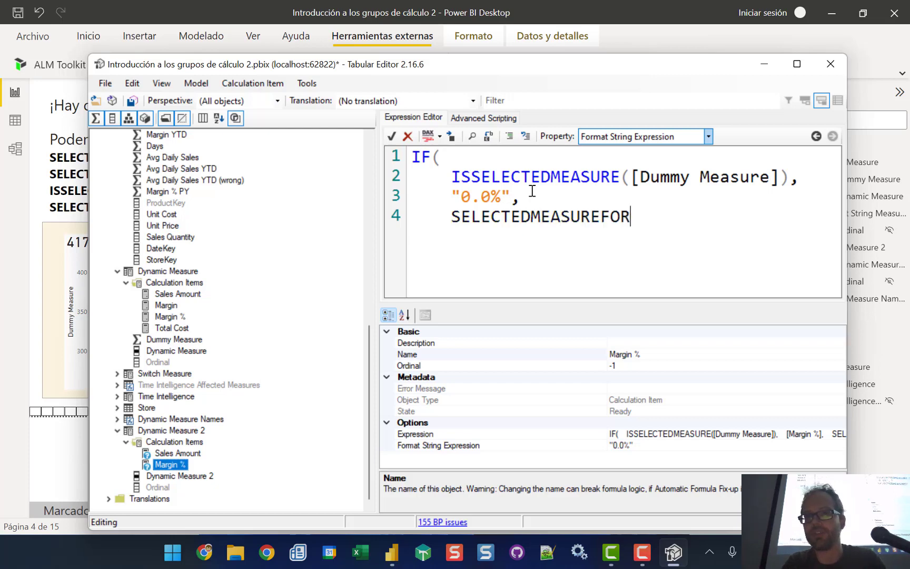
{"action": "type", "text": "MATSTIRN"}
{"action": "key", "text": "BackSpace"}
{"action": "key", "text": "BackSpace"}
{"action": "key", "text": "BackSpace"}
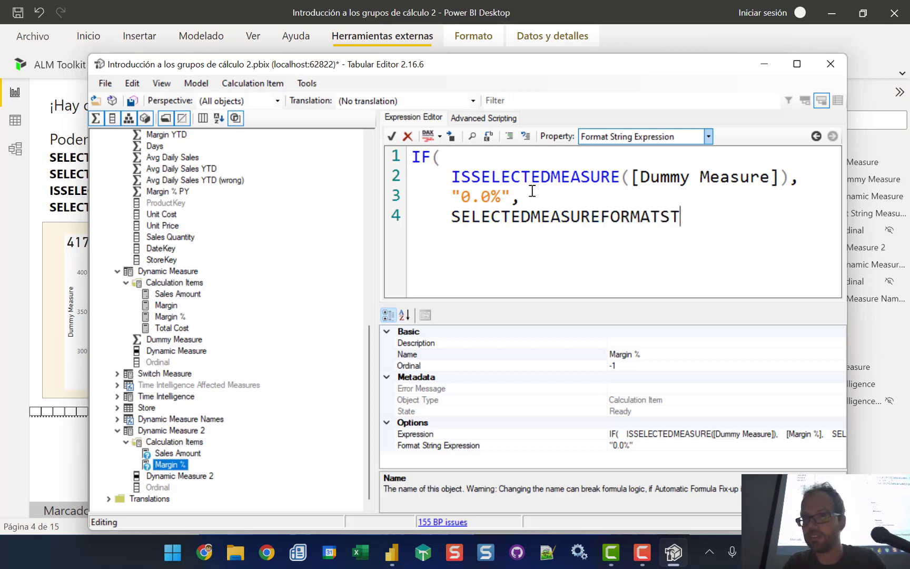
{"action": "type", "text": "RING()"}
{"action": "key", "text": "Return"}
{"action": "key", "text": "Up"}
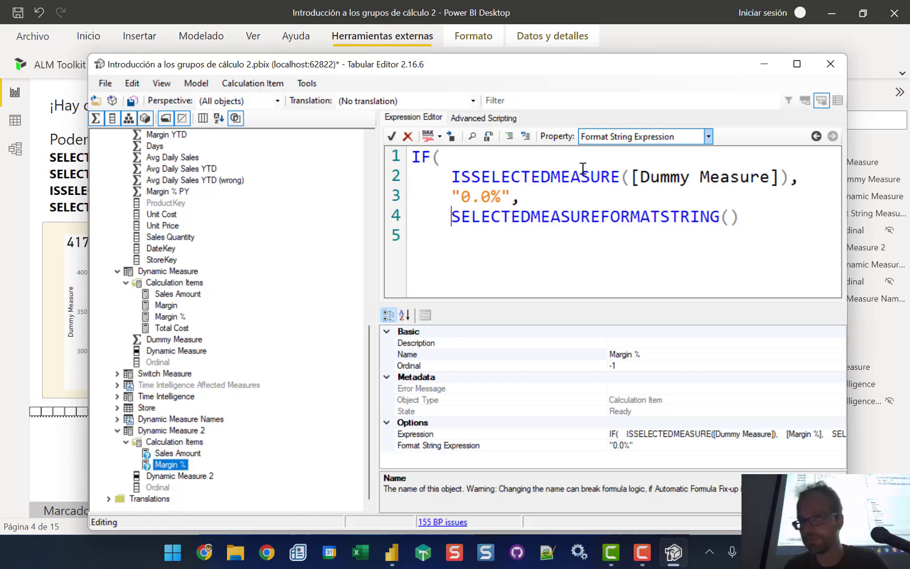
{"action": "left_click", "coordinate": [788, 214]}
{"action": "key", "text": "Down"}
{"action": "type", "text": ")"}
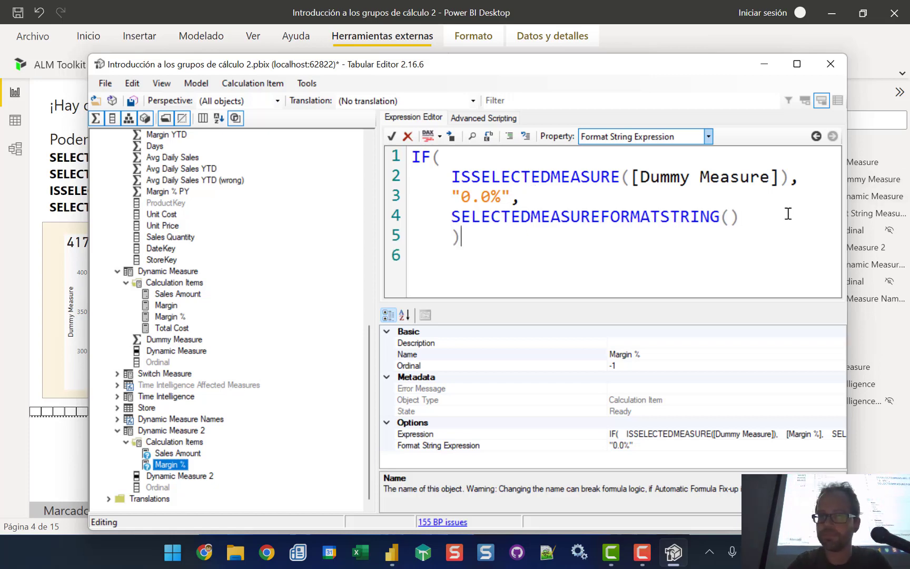
{"action": "key", "text": "BackSpace"}
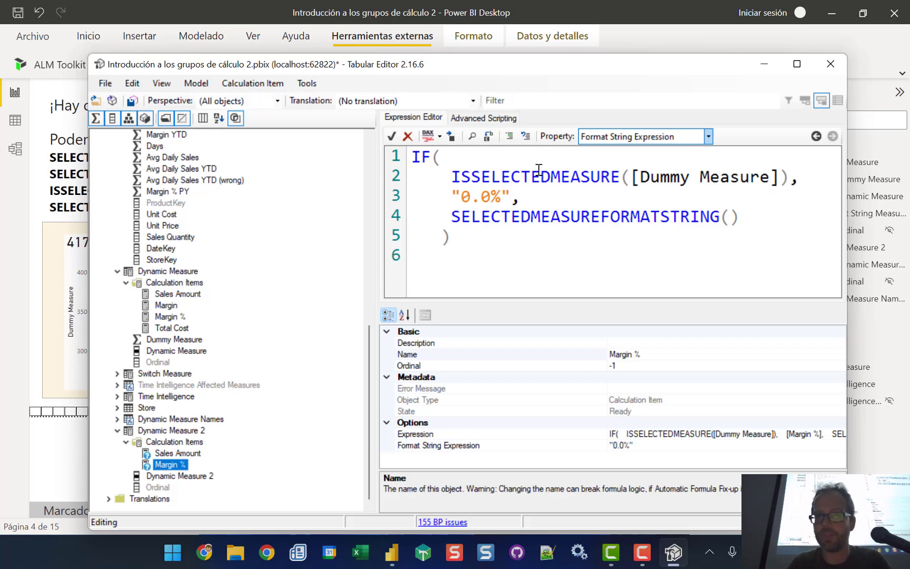
{"action": "left_click", "coordinate": [433, 141]}
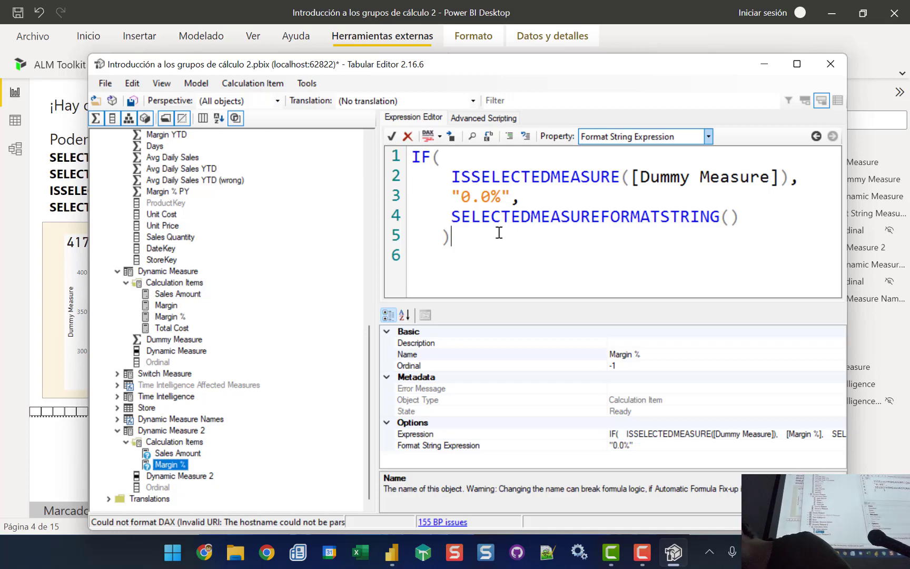
{"action": "key", "text": "alt+Tab"}
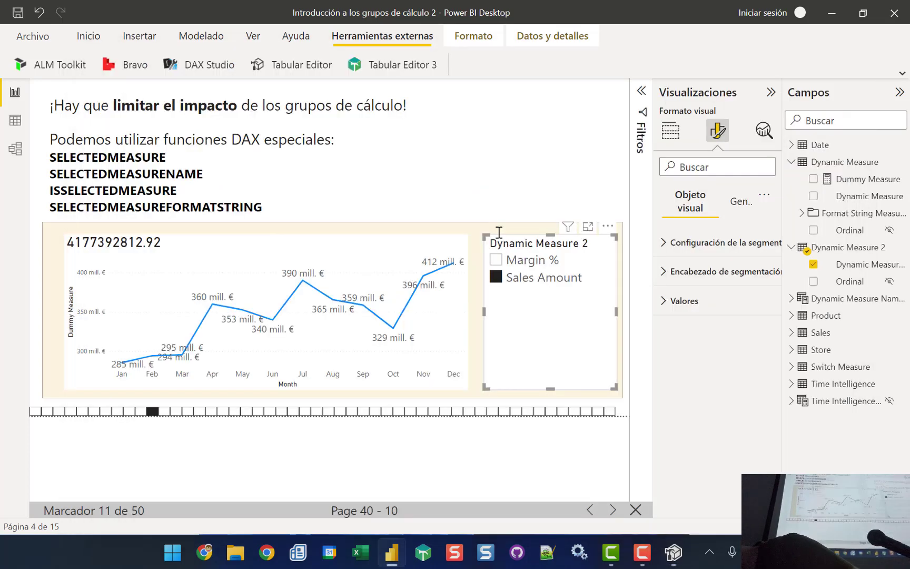
{"action": "key", "text": "Return"}
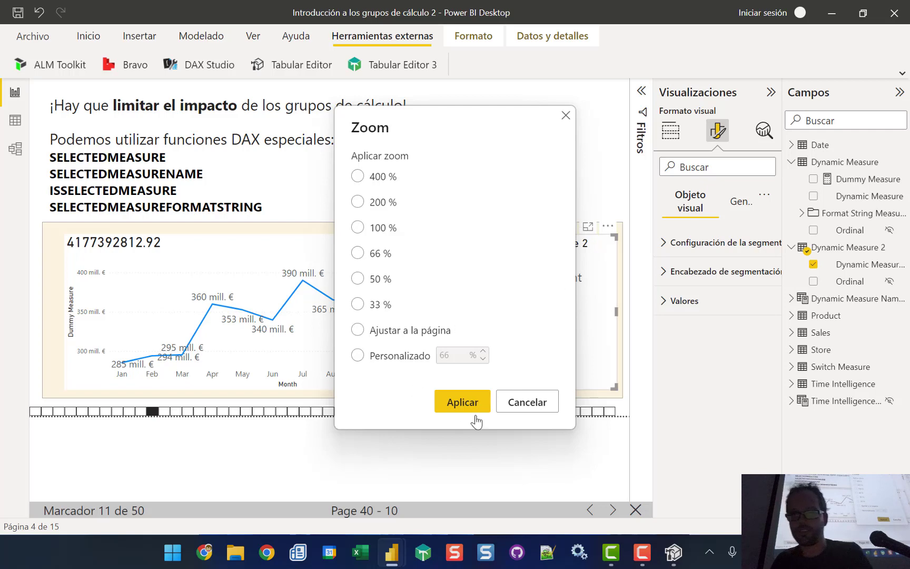
{"action": "left_click", "coordinate": [550, 409]}
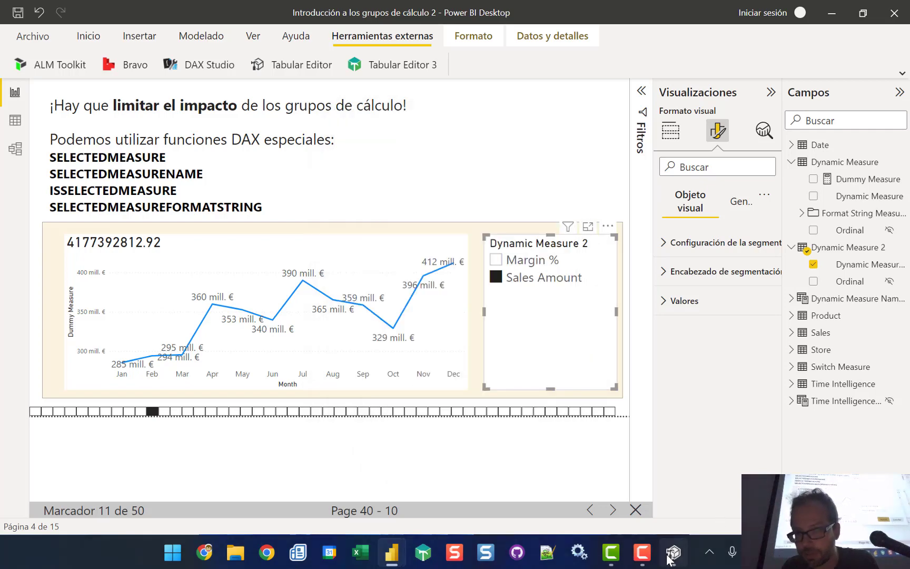
{"action": "left_click", "coordinate": [670, 556]}
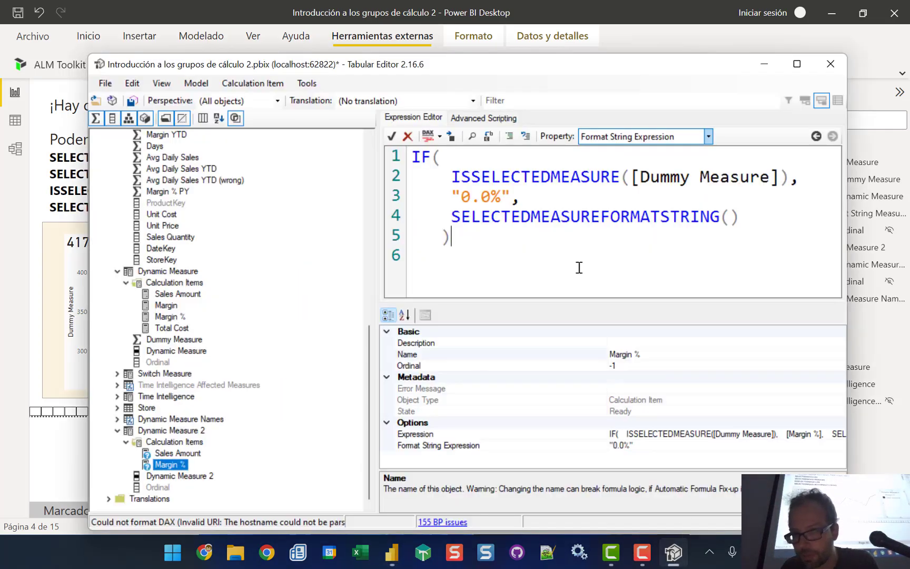
Step: Format the DAX of the Margin % item's format string expression and save the changes to the connected model
{"action": "left_click", "coordinate": [432, 139]}
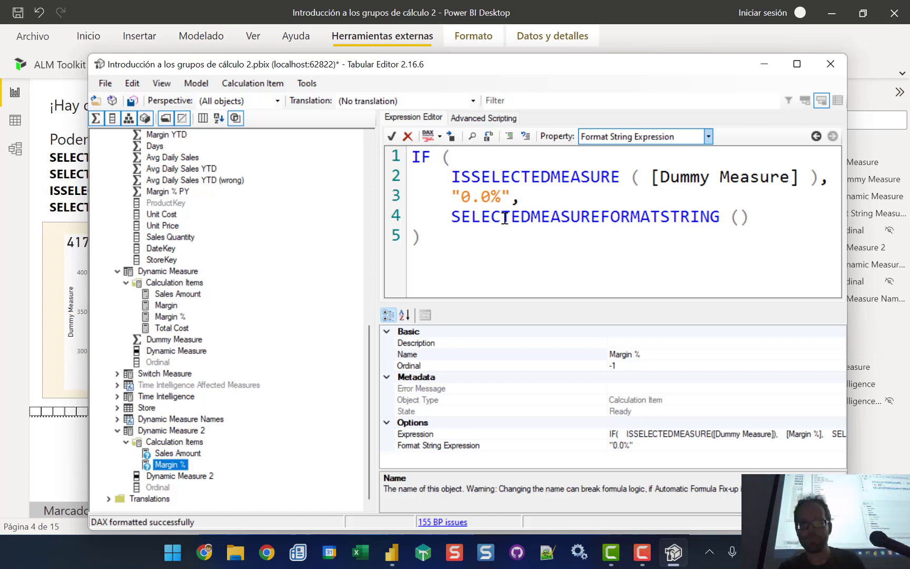
{"action": "left_click", "coordinate": [135, 102]}
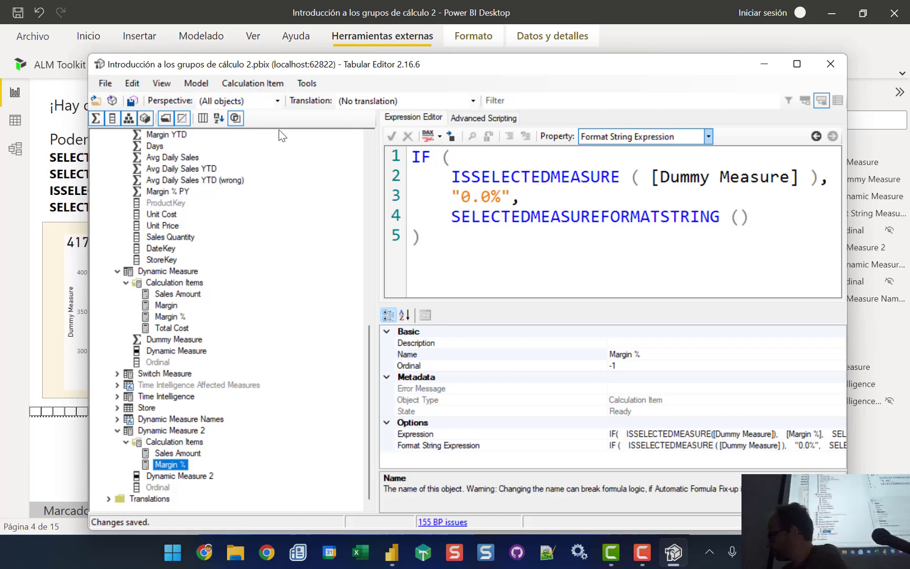
{"action": "left_click", "coordinate": [660, 45]}
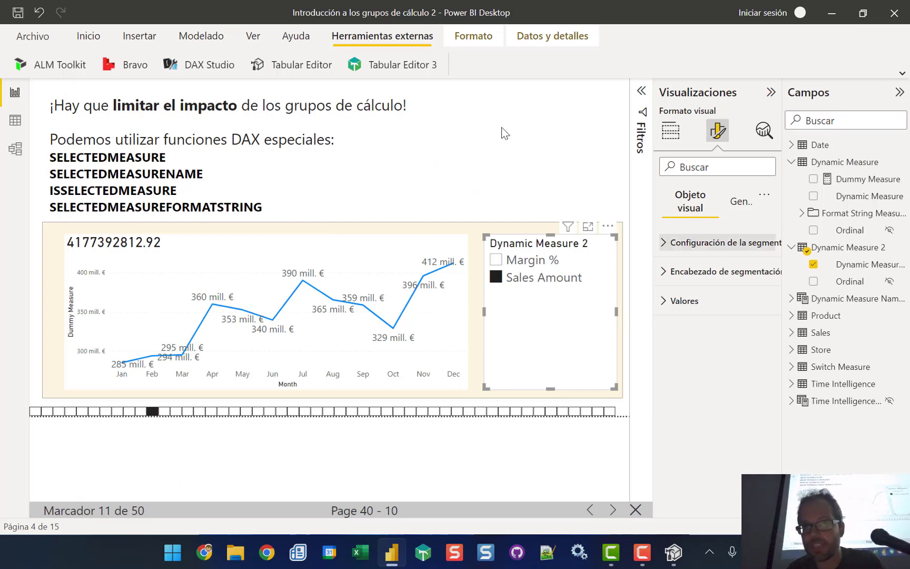
{"action": "key", "text": "alt+Tab"}
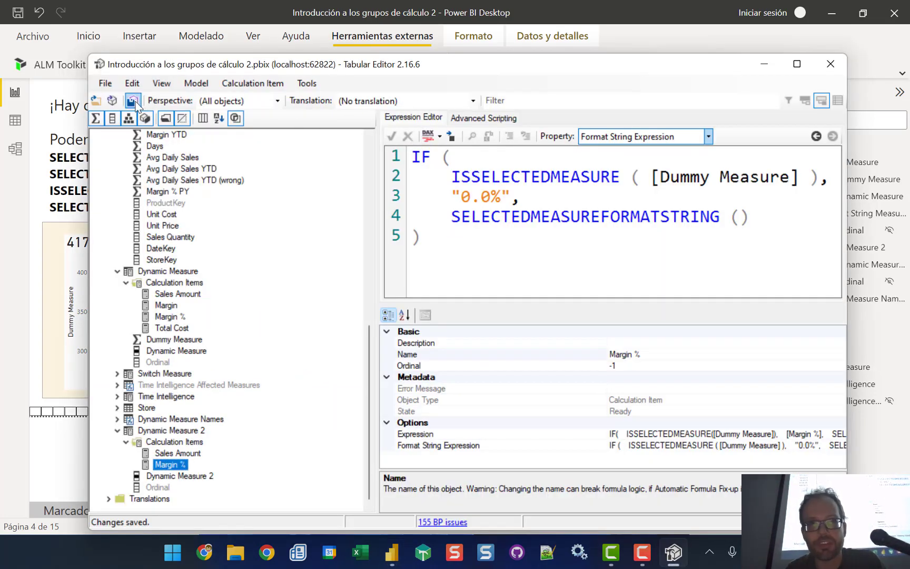
{"action": "left_click", "coordinate": [133, 102]}
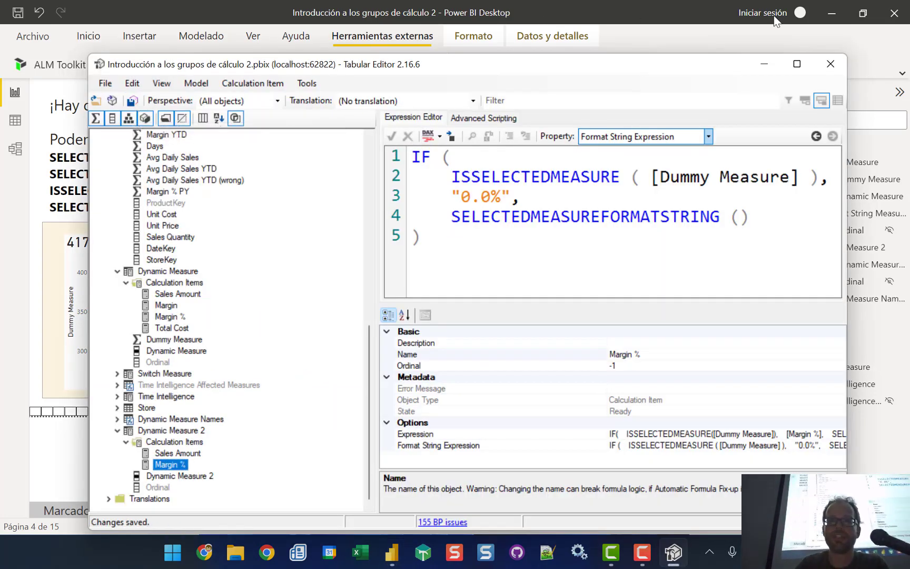
Step: Switch to Power BI Desktop and advance the report through the bookmarks to Page 50 on time intelligence with calculation groups
{"action": "left_click", "coordinate": [747, 38]}
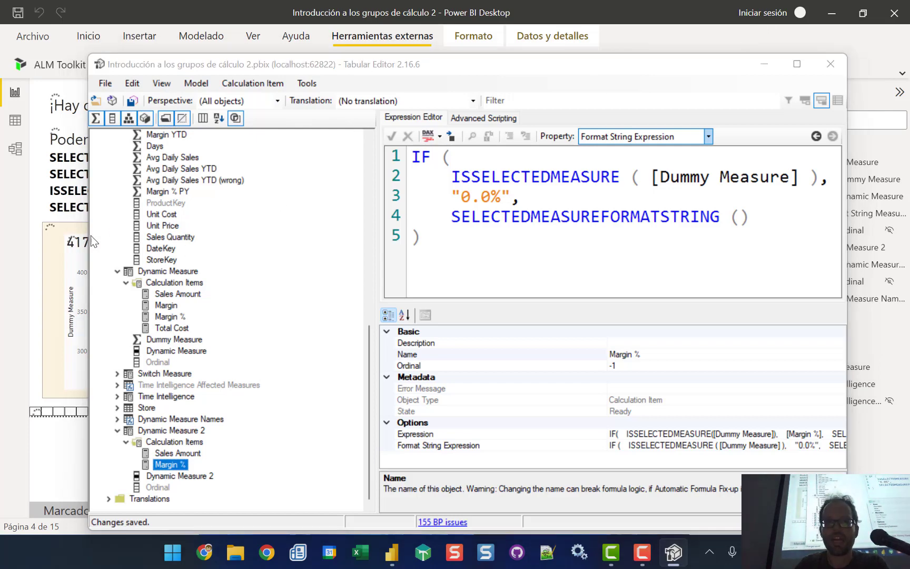
{"action": "key", "text": "alt+Tab"}
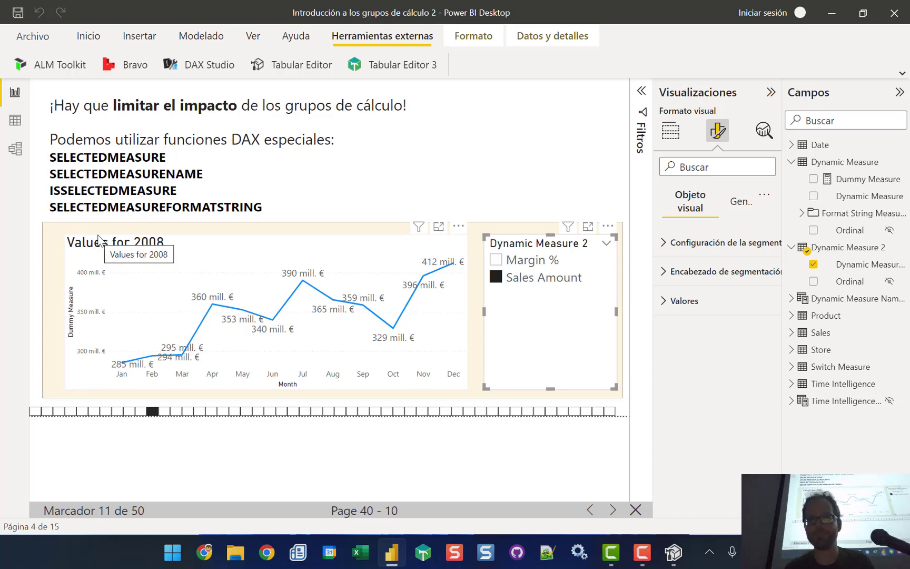
{"action": "left_click", "coordinate": [613, 510]}
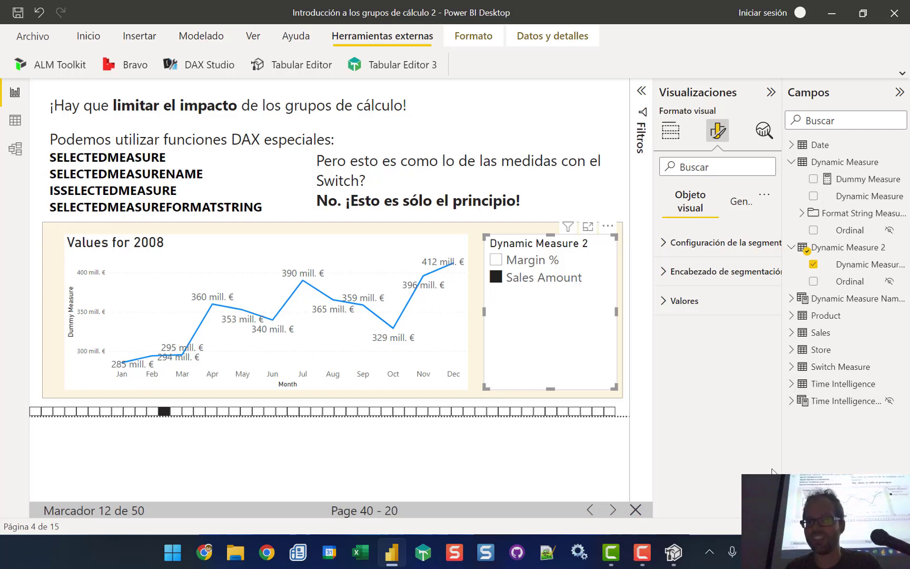
{"action": "left_click", "coordinate": [612, 510]}
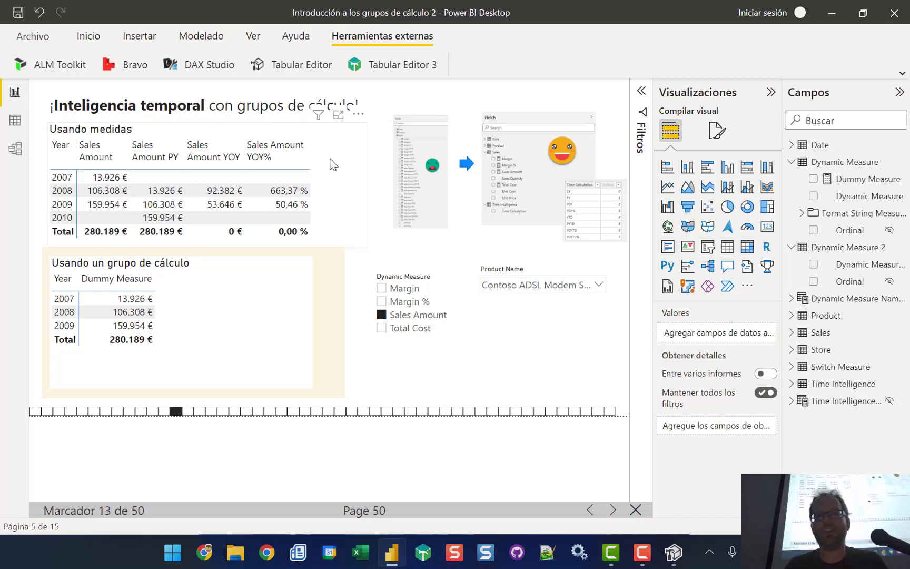
Step: Collapse the visualizations area, expand the Sales table and look through its list of time intelligence measures
{"action": "left_click", "coordinate": [770, 94]}
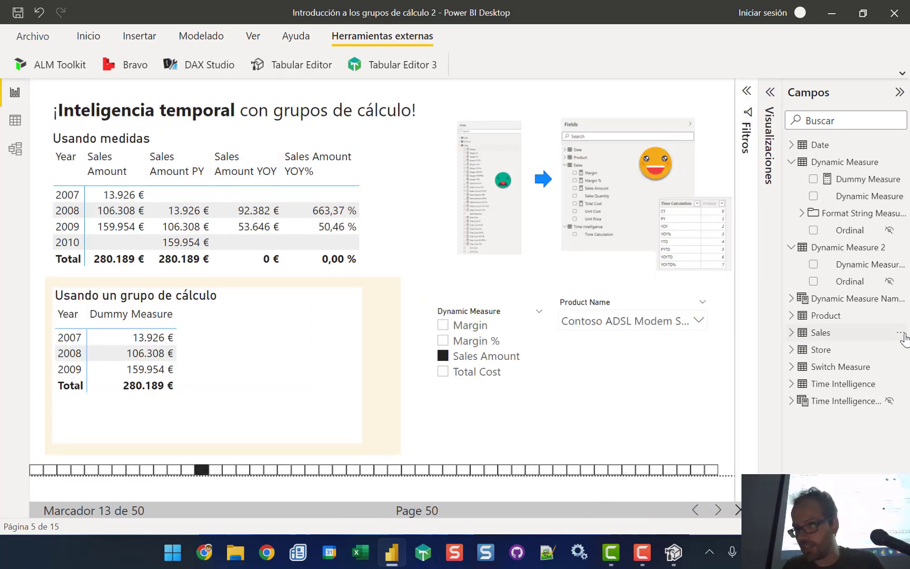
{"action": "left_click", "coordinate": [793, 334]}
{"action": "scroll", "coordinate": [887, 426], "scroll_direction": "down", "scroll_amount": 3}
{"action": "scroll", "coordinate": [886, 426], "scroll_direction": "down", "scroll_amount": 10}
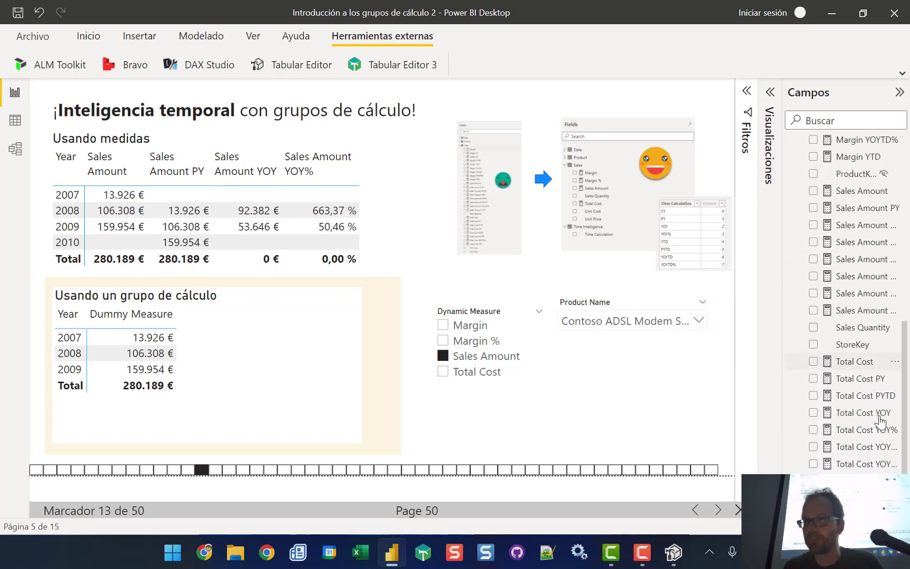
{"action": "scroll", "coordinate": [870, 300], "scroll_direction": "up", "scroll_amount": 15}
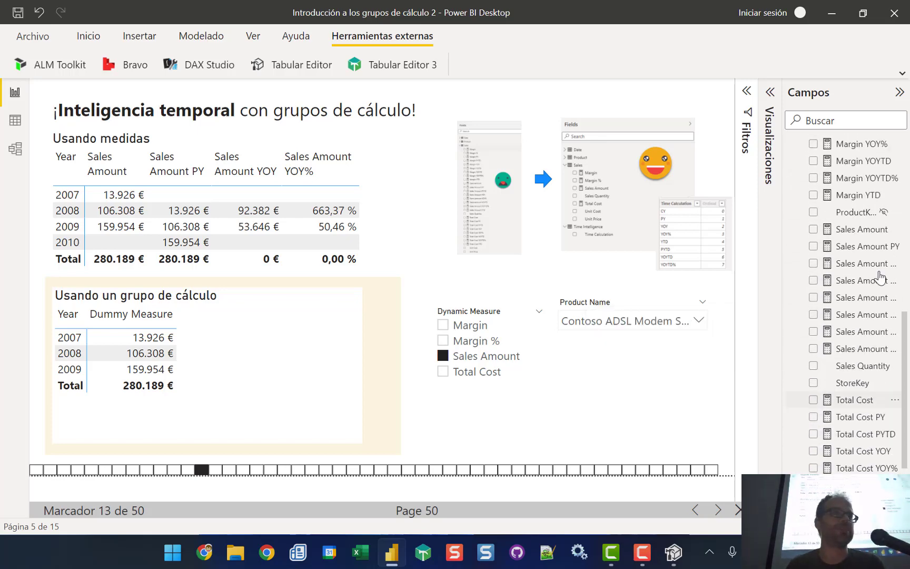
{"action": "scroll", "coordinate": [890, 272], "scroll_direction": "down", "scroll_amount": 3}
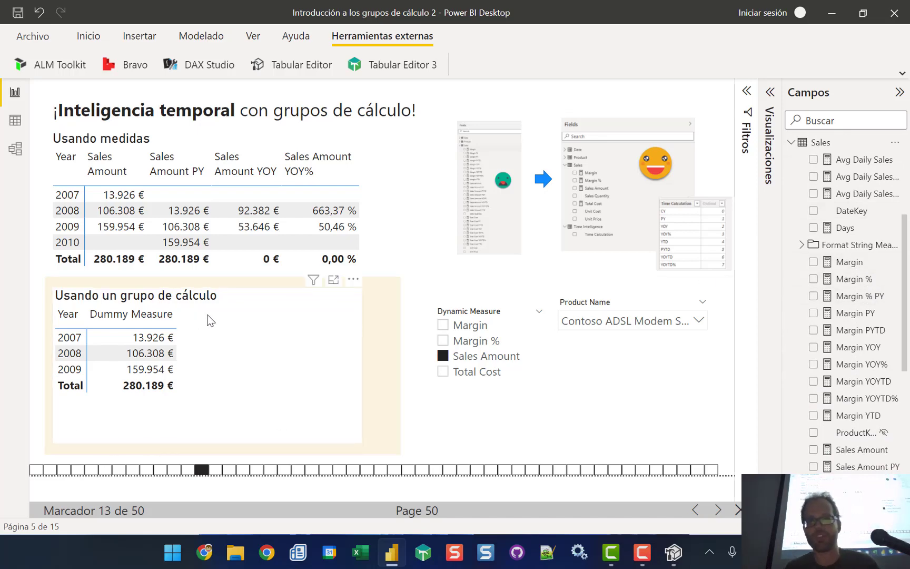
Step: Filter the Dynamic Measure slicer to Margin % to check the calculation group table, and return it to Sales Amount
{"action": "left_click", "coordinate": [444, 343]}
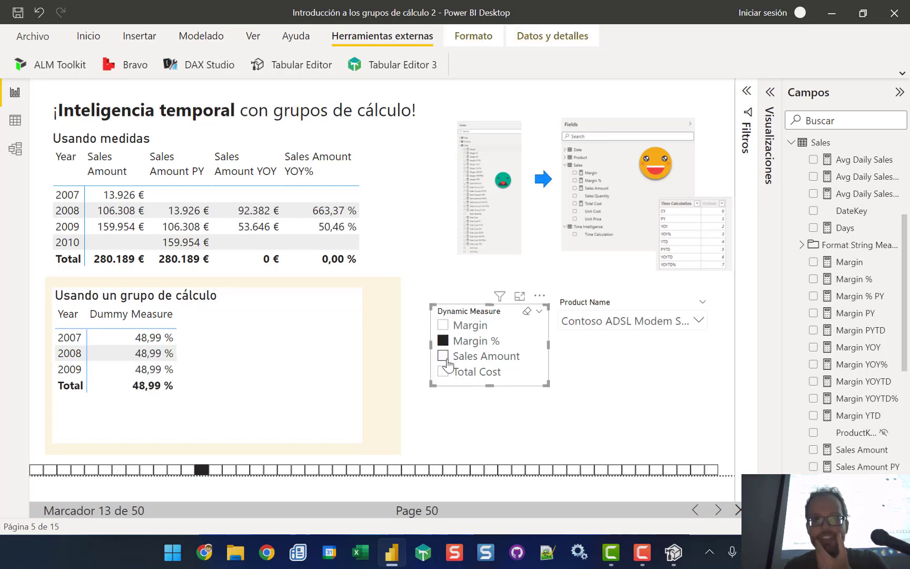
{"action": "left_click", "coordinate": [445, 358]}
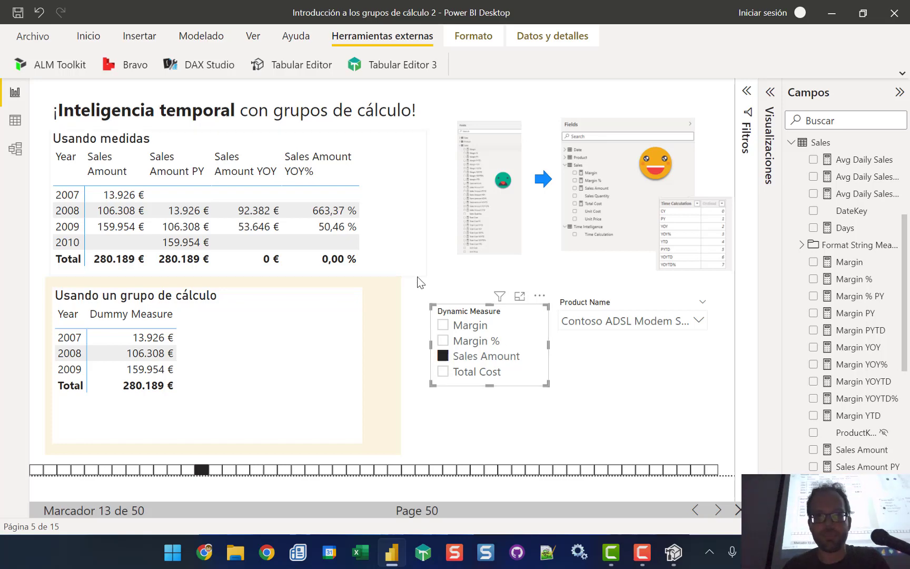
Step: Switch to Tabular Editor and create a new calculation group among the model's tables
{"action": "left_click", "coordinate": [674, 552]}
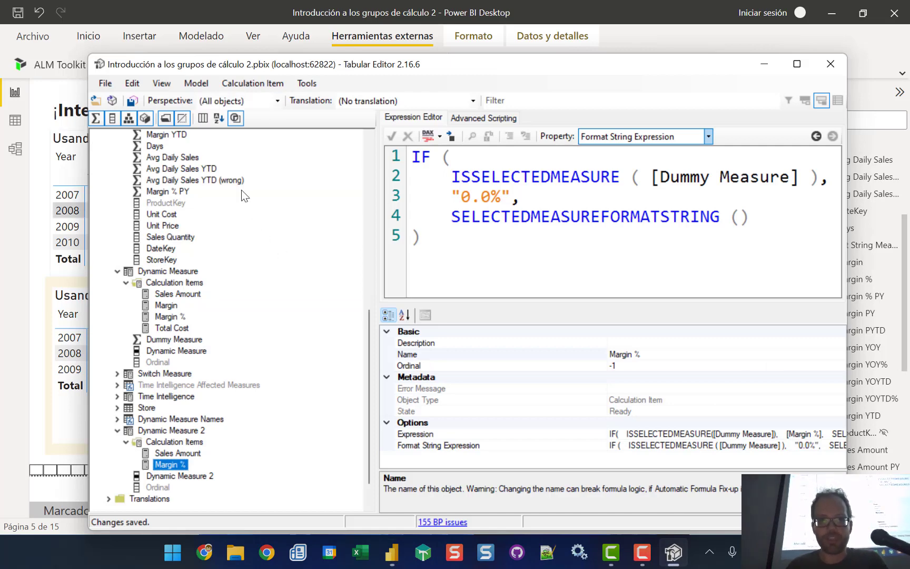
{"action": "scroll", "coordinate": [192, 219], "scroll_direction": "up", "scroll_amount": 10}
{"action": "scroll", "coordinate": [145, 194], "scroll_direction": "up", "scroll_amount": 1}
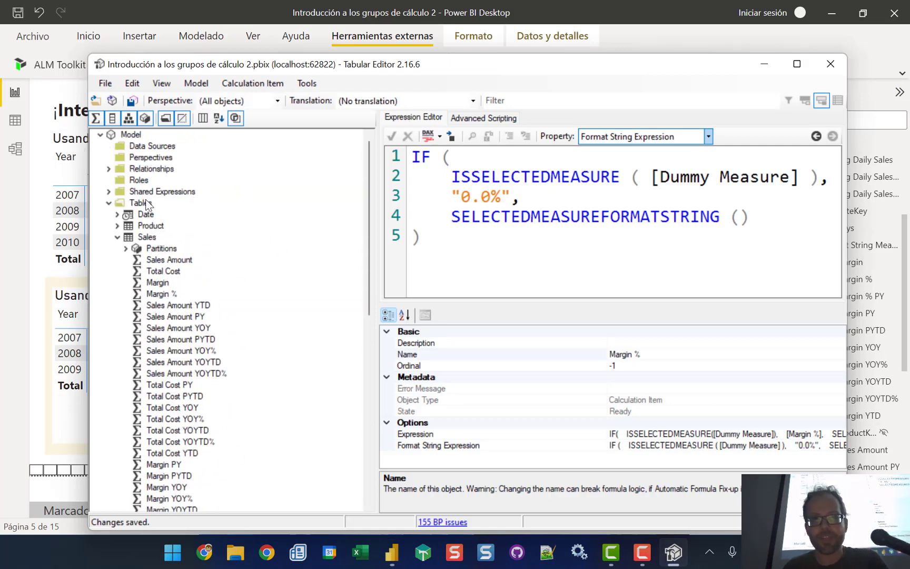
{"action": "right_click", "coordinate": [141, 203]}
{"action": "mouse_move", "coordinate": [190, 230]}
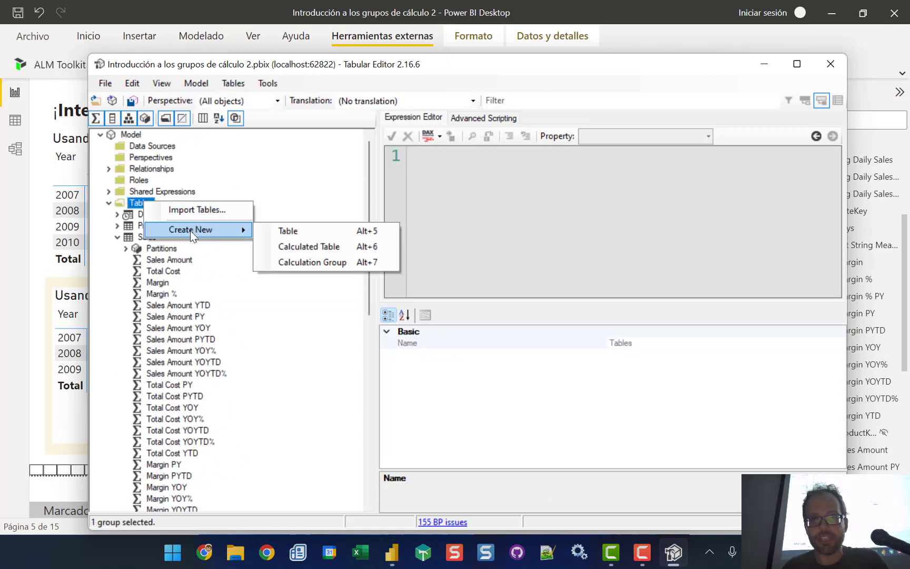
{"action": "left_click", "coordinate": [327, 260]}
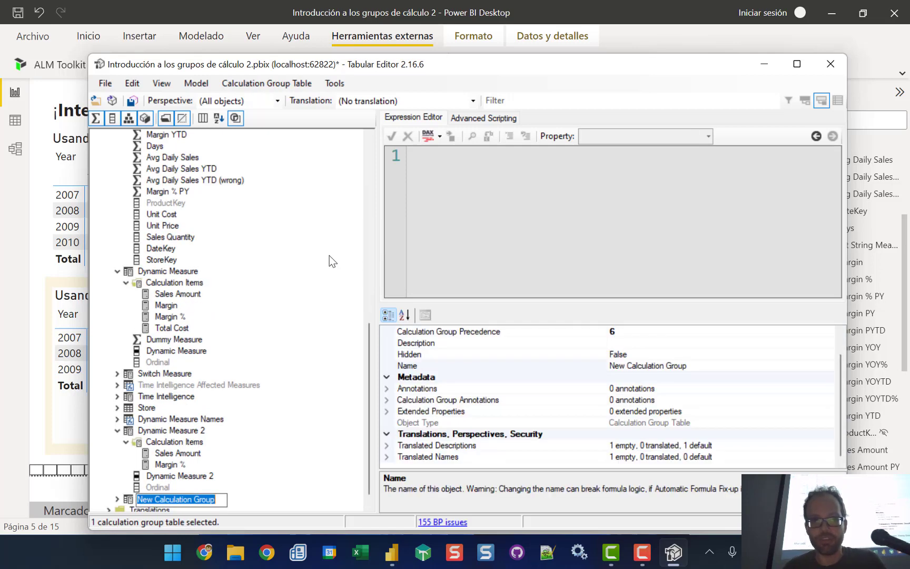
Step: Name the new calculation group Time Intelligence 2 and save the changes to the connected model
{"action": "type", "text": "Time IUn"}
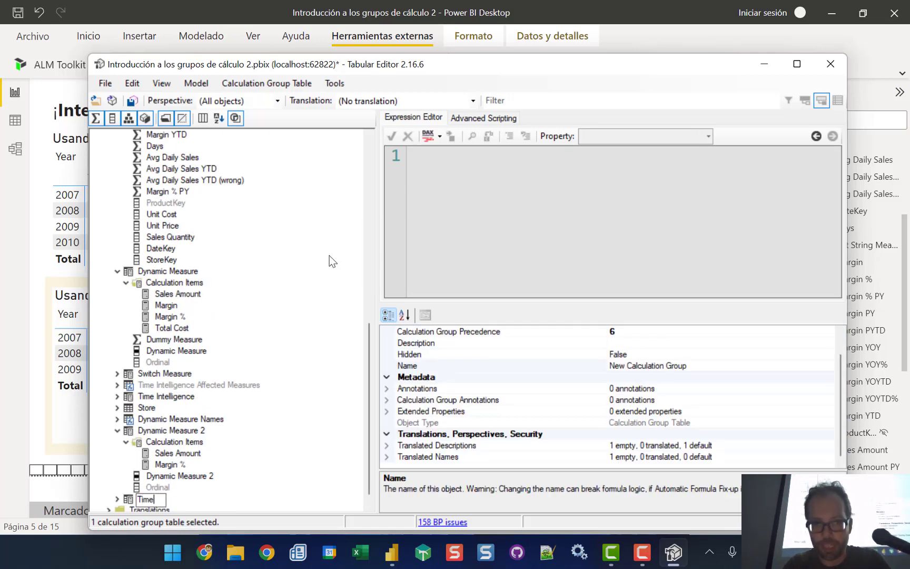
{"action": "key", "text": "BackSpace"}
{"action": "key", "text": "BackSpace"}
{"action": "key", "text": "BackSpace"}
{"action": "type", "text": "Intell"}
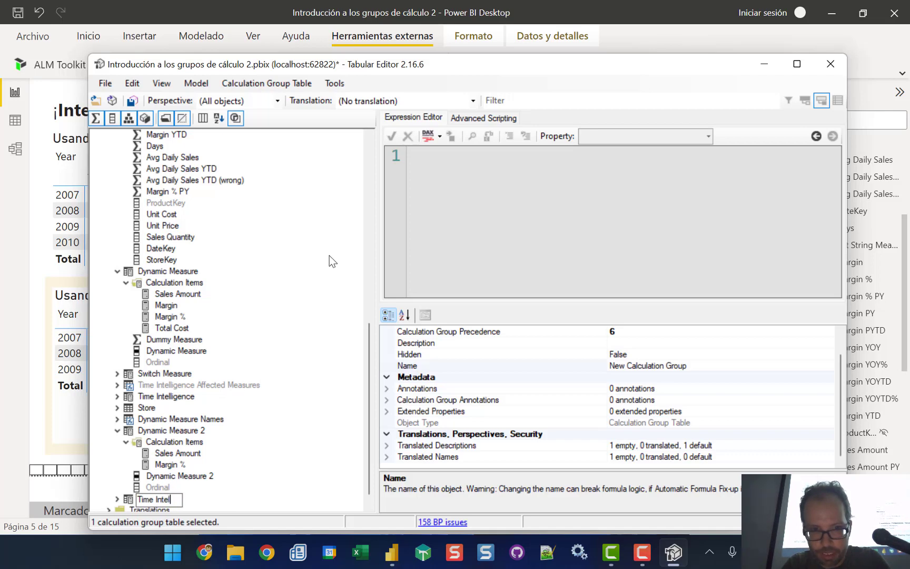
{"action": "type", "text": "igence 2"}
{"action": "key", "text": "Return"}
{"action": "key", "text": "ctrl+s"}
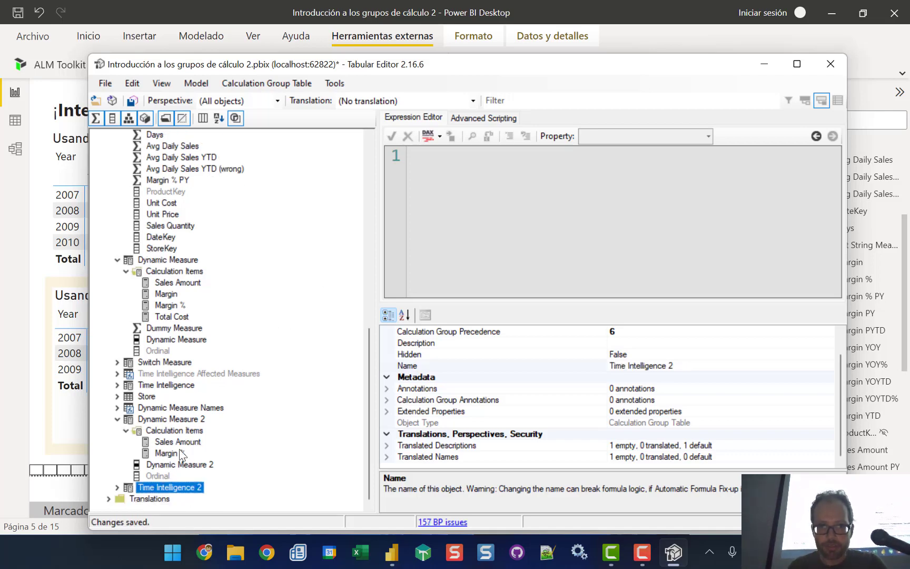
Step: Rename the Name column of the Time Intelligence 2 group to Time Intelligence 2 and save the changes
{"action": "left_click", "coordinate": [117, 487]}
{"action": "left_click", "coordinate": [157, 476]}
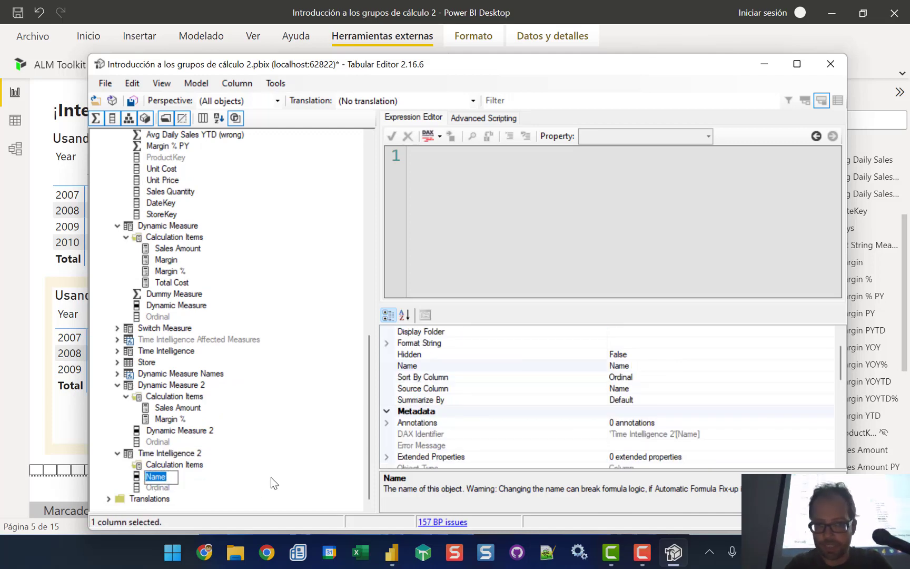
{"action": "key", "text": "F2"}
{"action": "type", "text": "Time I"}
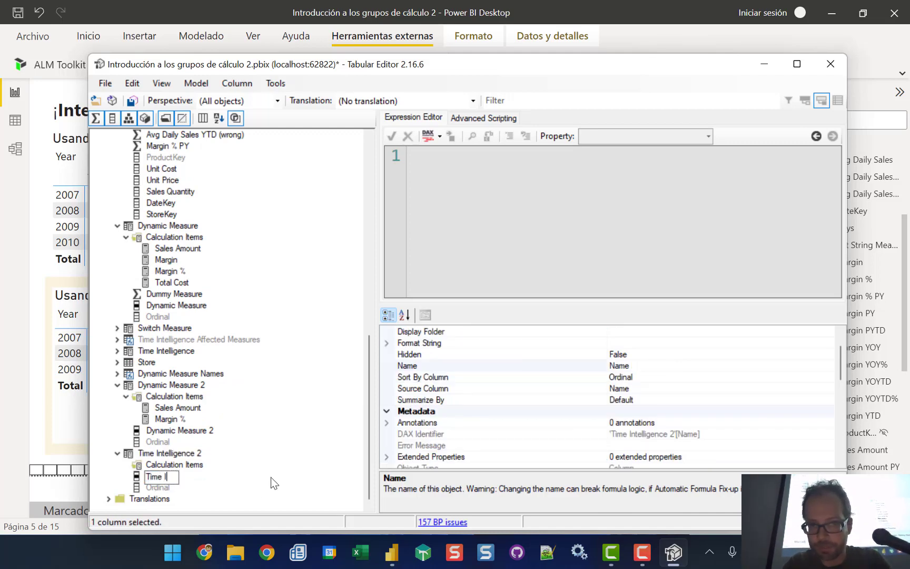
{"action": "type", "text": "ntelligence 2"}
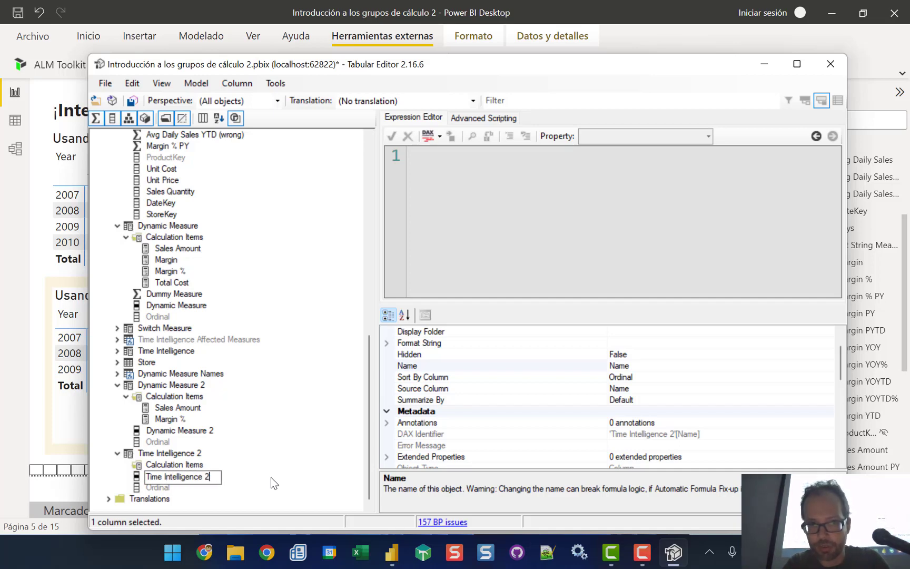
{"action": "key", "text": "Return"}
{"action": "key", "text": "ctrl+s"}
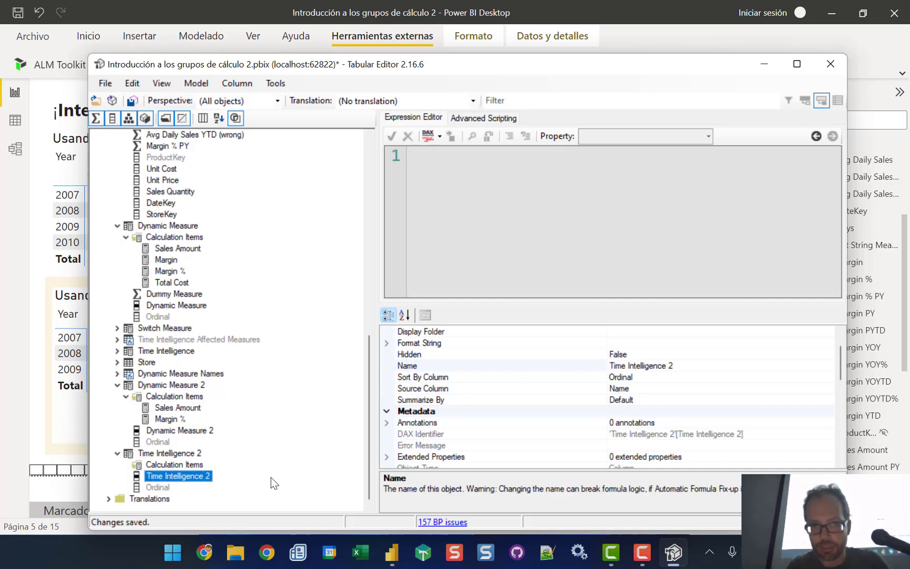
Step: Add a calculation item named Año Actual to Time Intelligence 2, dismissing the Google Drive storage notification, and save
{"action": "right_click", "coordinate": [173, 468]}
{"action": "left_click", "coordinate": [172, 469]}
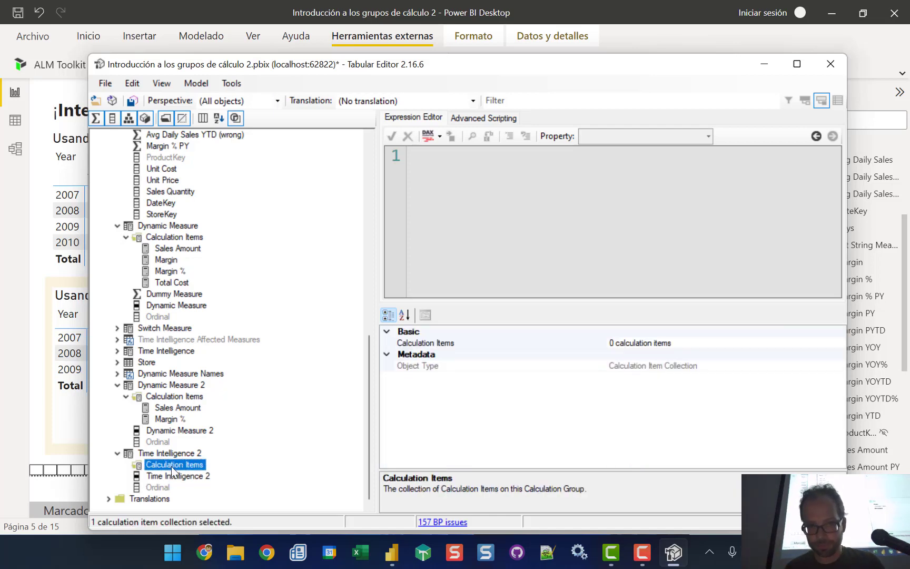
{"action": "right_click", "coordinate": [165, 471]}
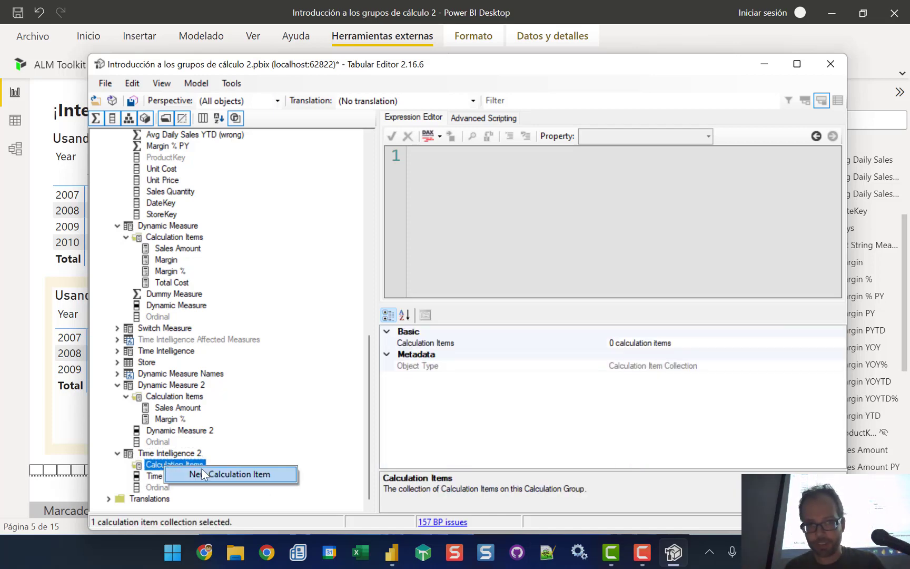
{"action": "left_click", "coordinate": [203, 474]}
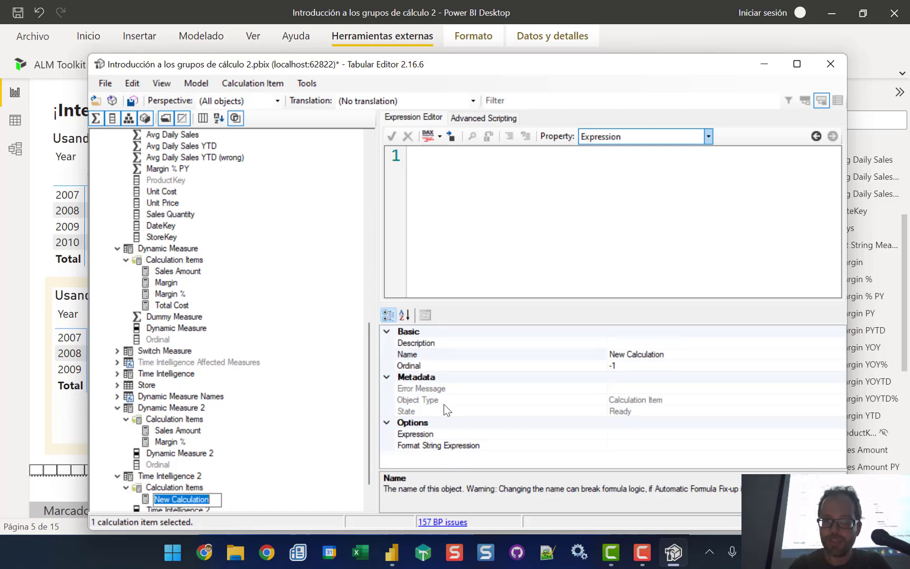
{"action": "type", "text": "A"}
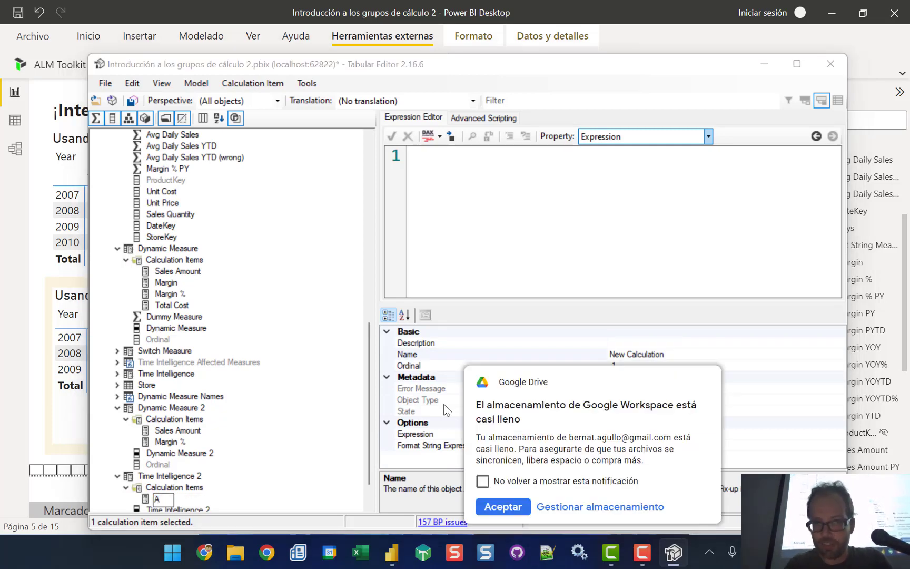
{"action": "left_click", "coordinate": [166, 499]}
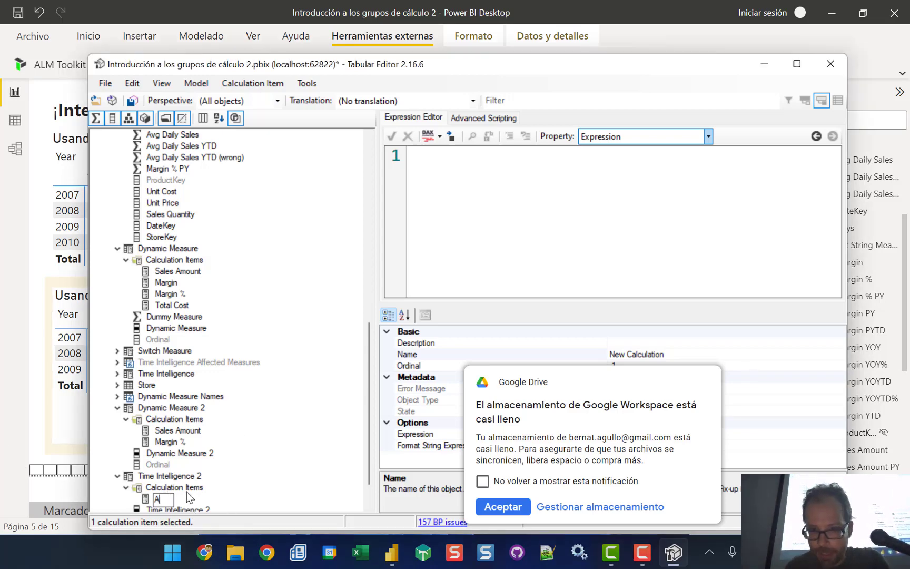
{"action": "type", "text": "ño"}
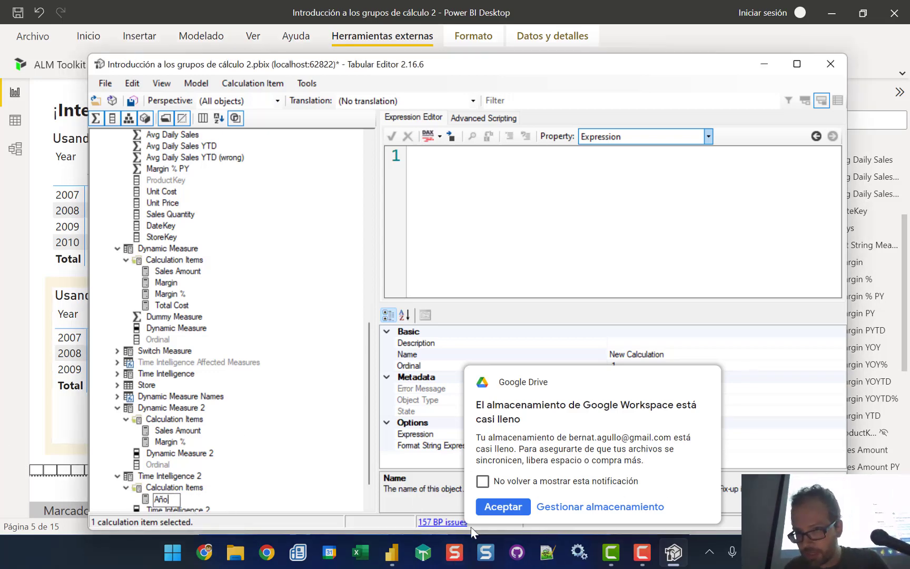
{"action": "left_click", "coordinate": [501, 507]}
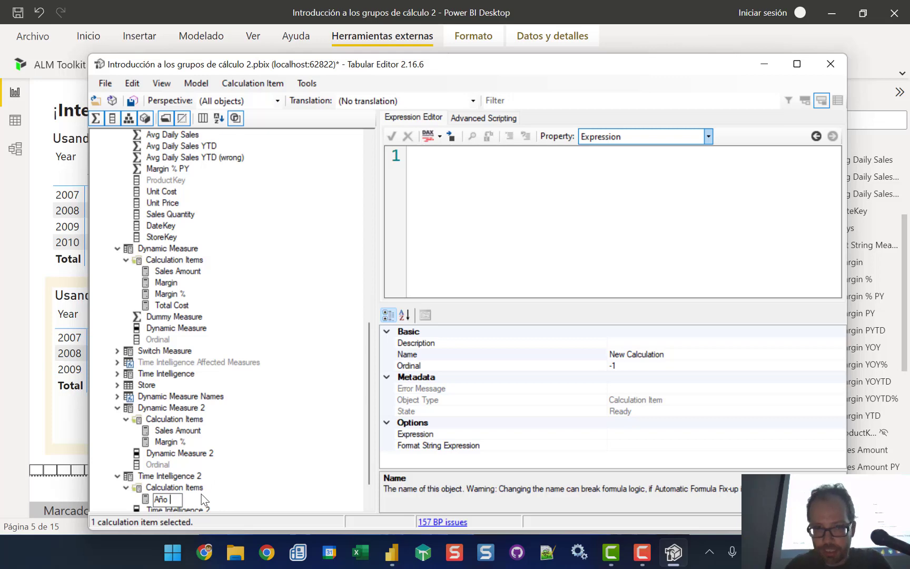
{"action": "type", "text": "Actual"}
{"action": "key", "text": "Return"}
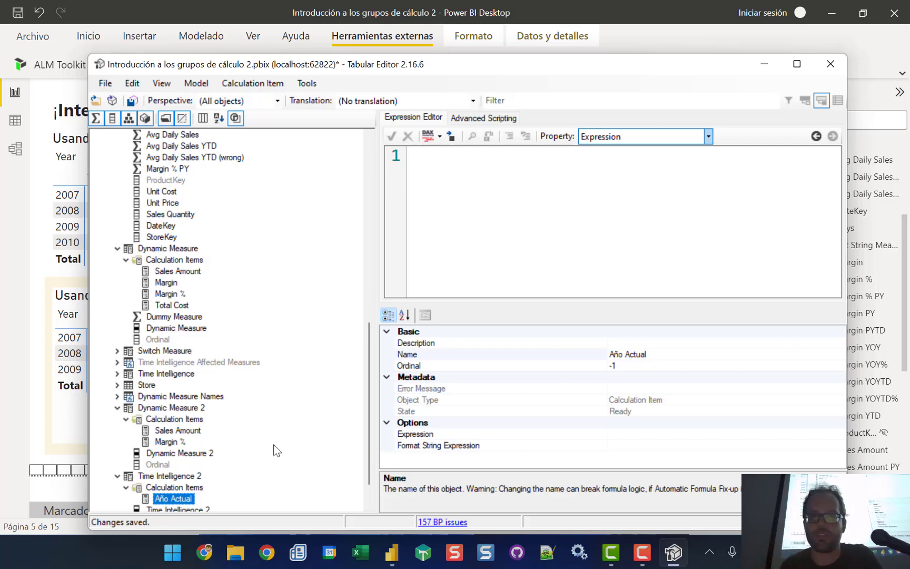
Step: Write SELECTEDMEASURE() as the DAX expression of the Año Actual calculation item
{"action": "left_click", "coordinate": [507, 203]}
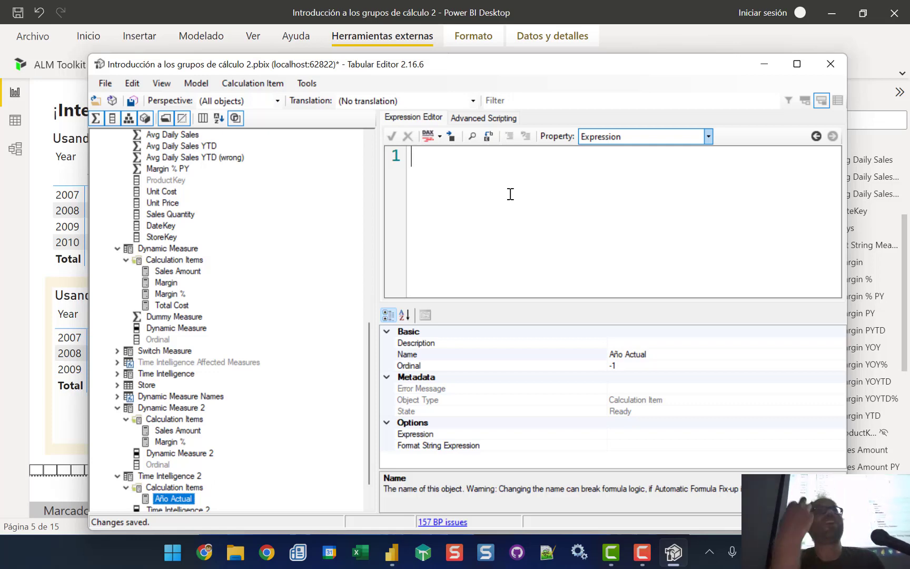
{"action": "type", "text": "SE"}
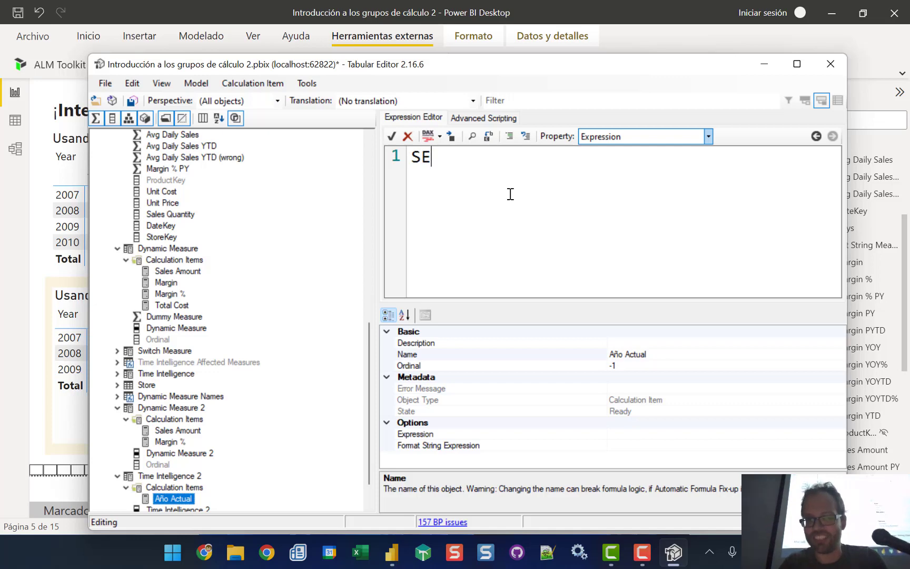
{"action": "type", "text": "LECTEDMEASU"}
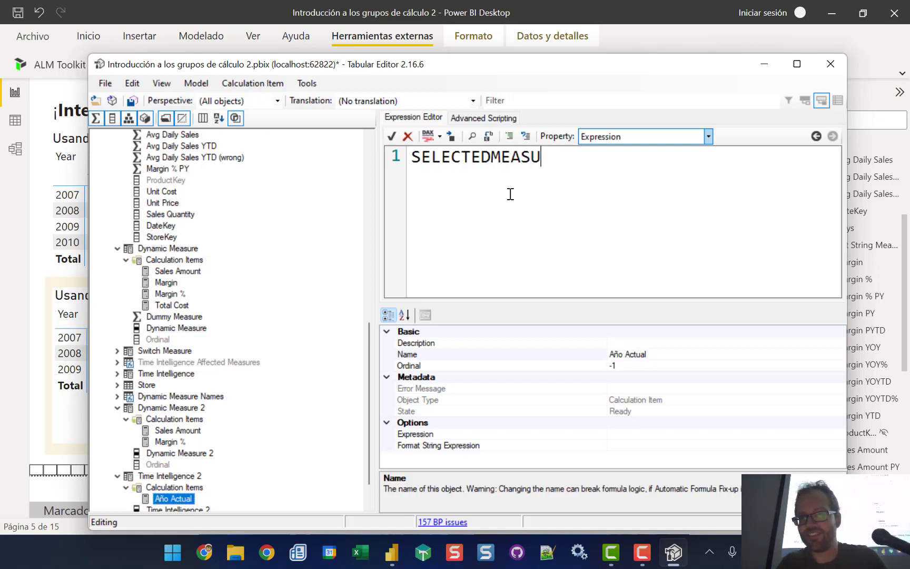
{"action": "type", "text": "RE()"}
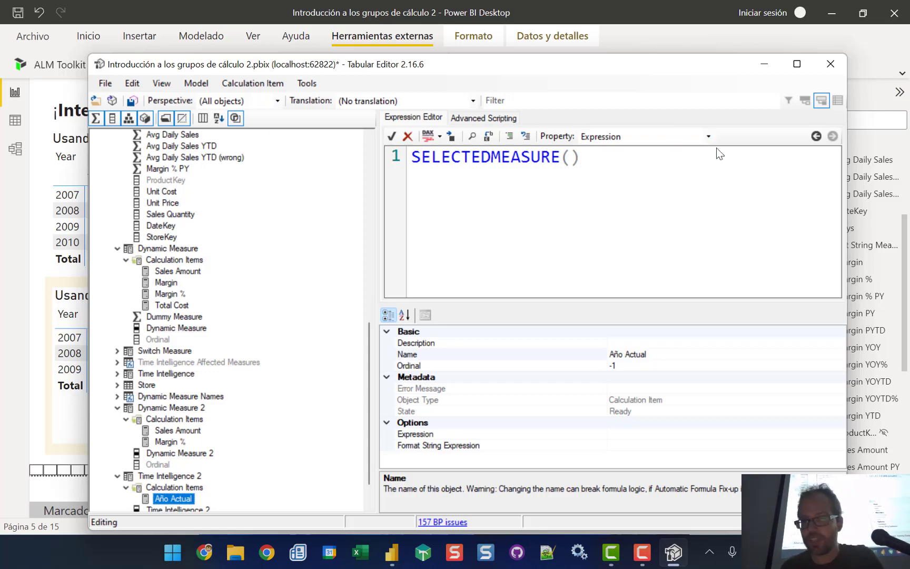
{"action": "left_click", "coordinate": [659, 135]}
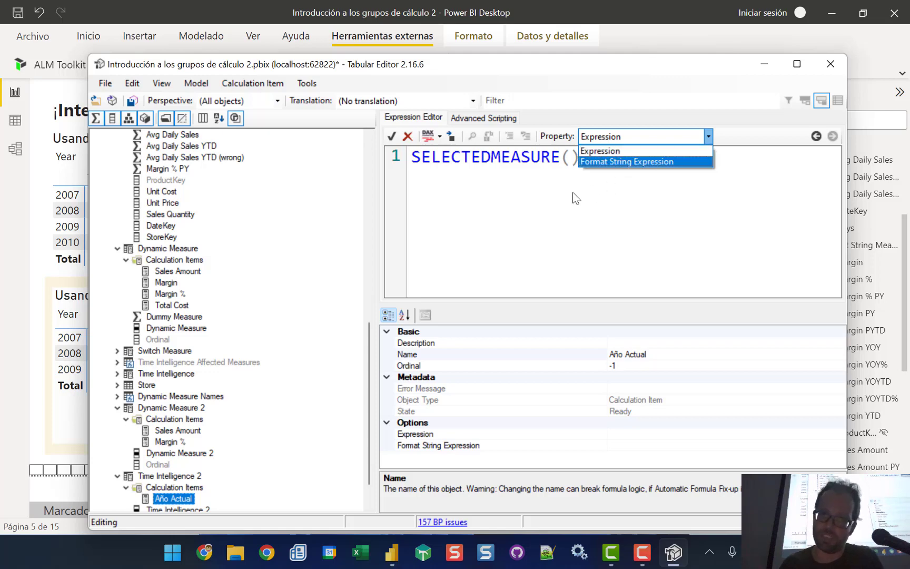
{"action": "left_click", "coordinate": [550, 206]}
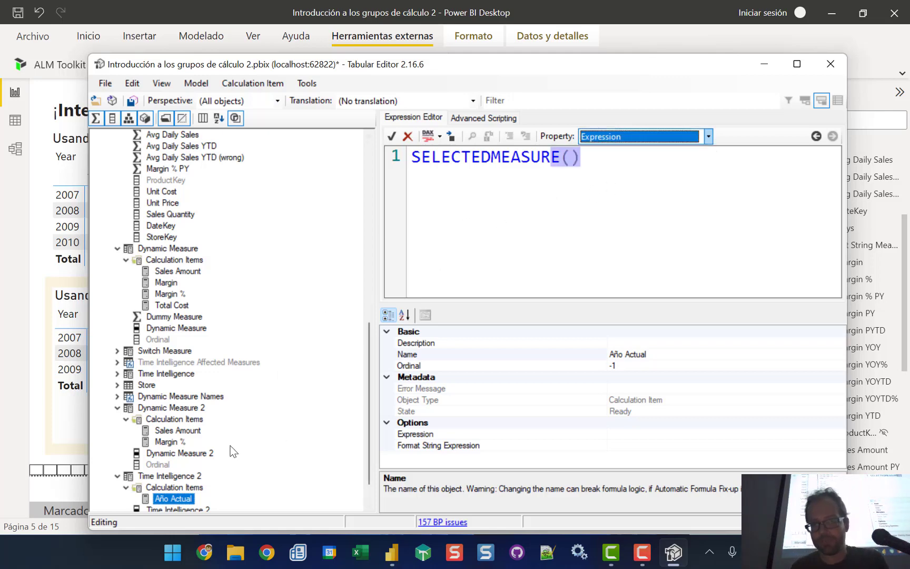
{"action": "left_click", "coordinate": [522, 204]}
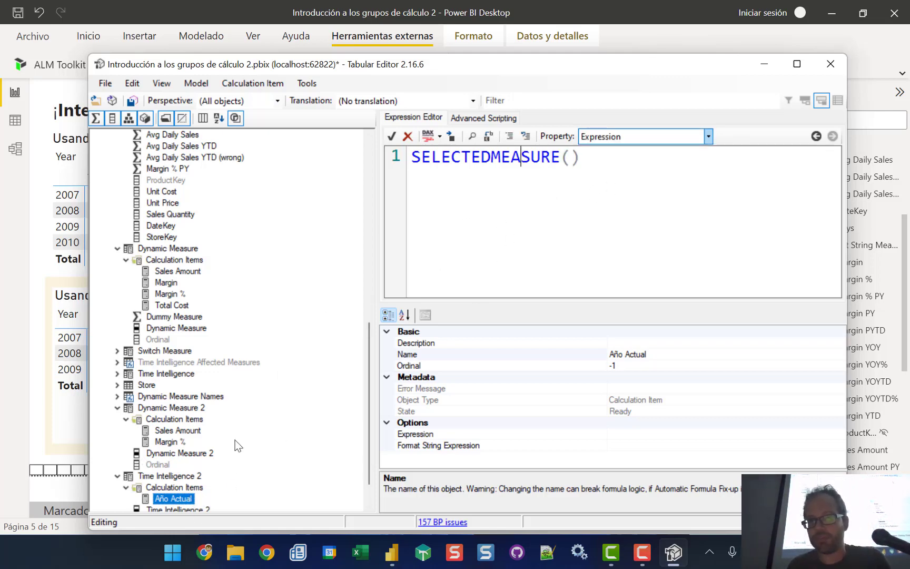
Step: Add a second calculation item named Año Anterior to Time Intelligence 2 and save the changes
{"action": "right_click", "coordinate": [165, 496]}
{"action": "left_click", "coordinate": [207, 490]}
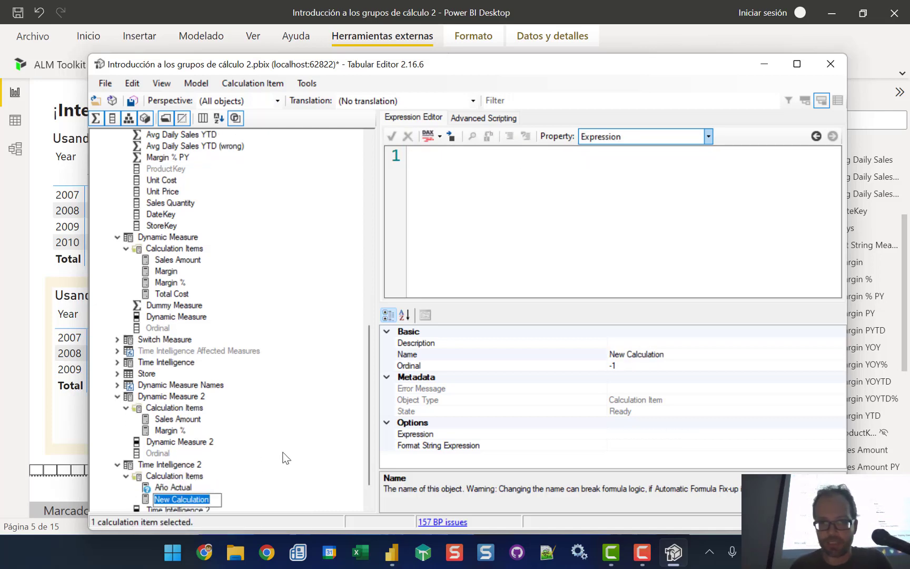
{"action": "type", "text": "Año "}
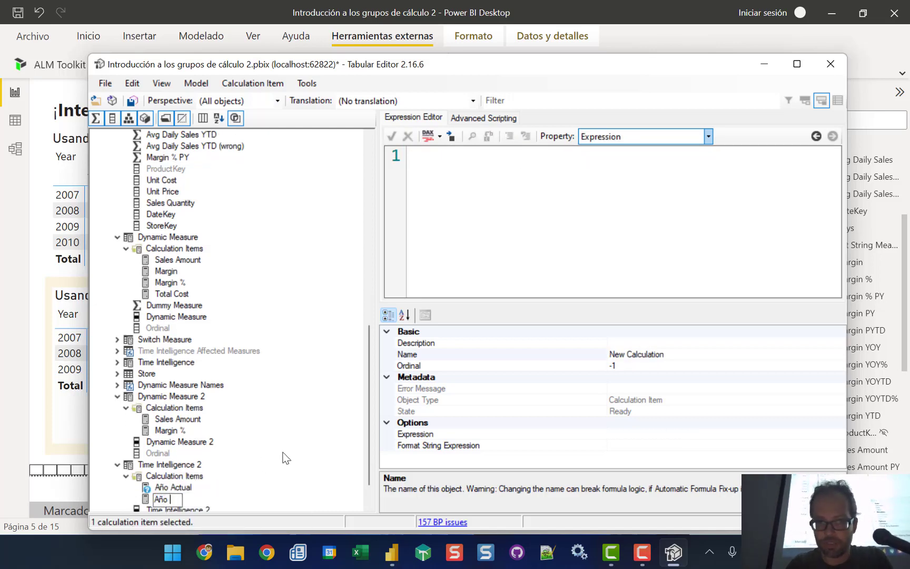
{"action": "type", "text": "Anterior"}
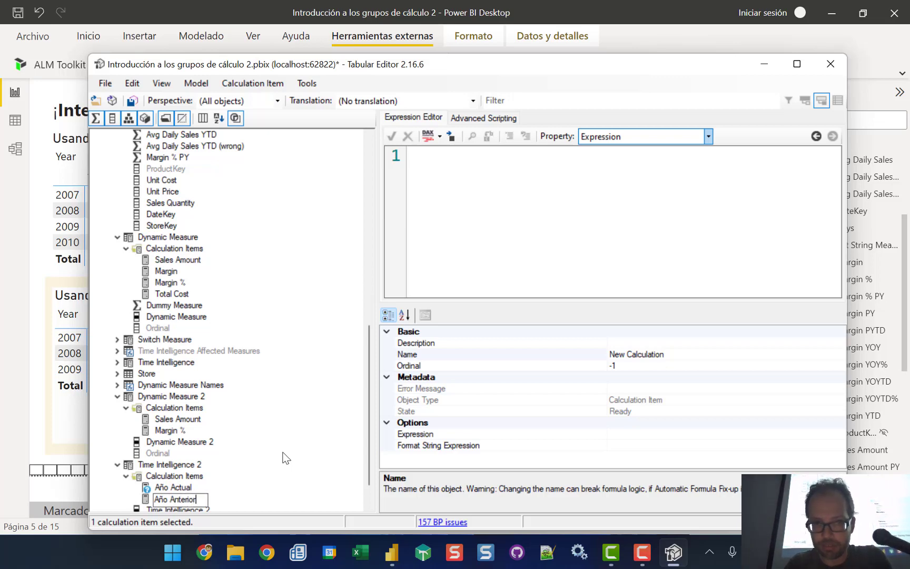
{"action": "key", "text": "Return"}
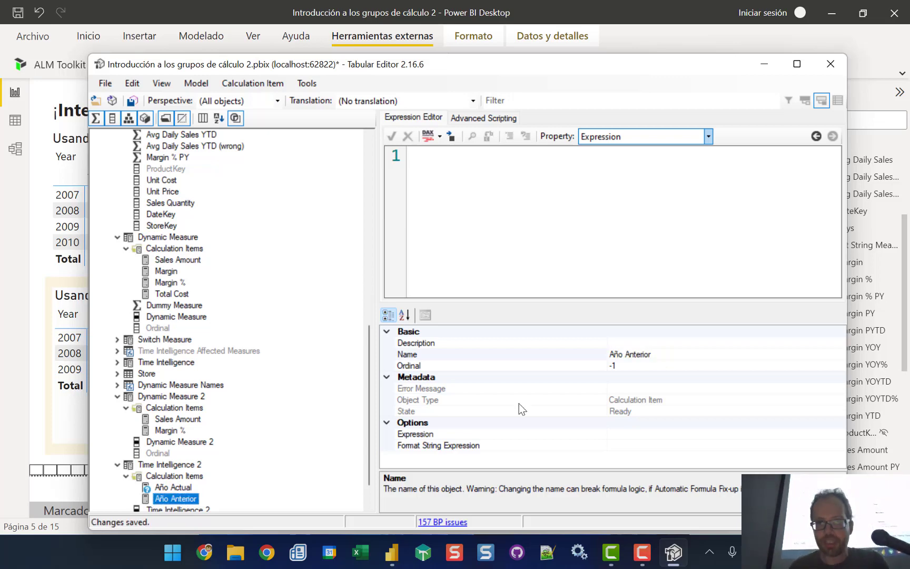
Step: Open the DAX expression of the Sales Amount PY measure as a reference for the Año Anterior item
{"action": "left_click", "coordinate": [530, 201]}
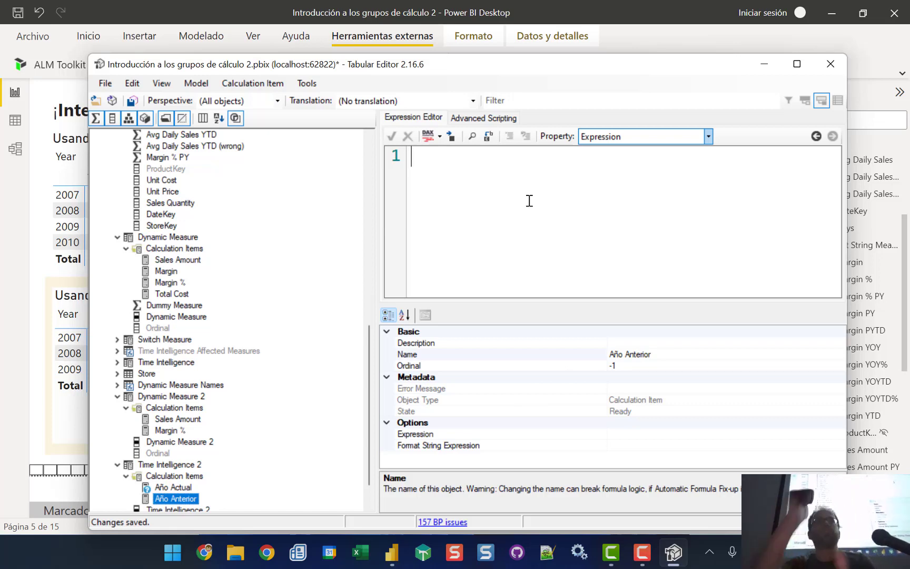
{"action": "scroll", "coordinate": [191, 246], "scroll_direction": "up", "scroll_amount": 9}
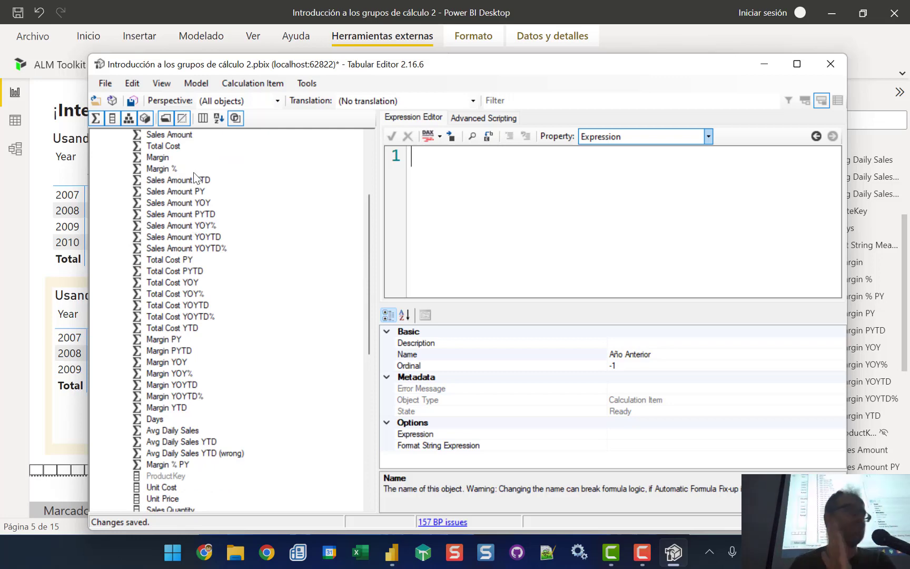
{"action": "left_click", "coordinate": [172, 195]}
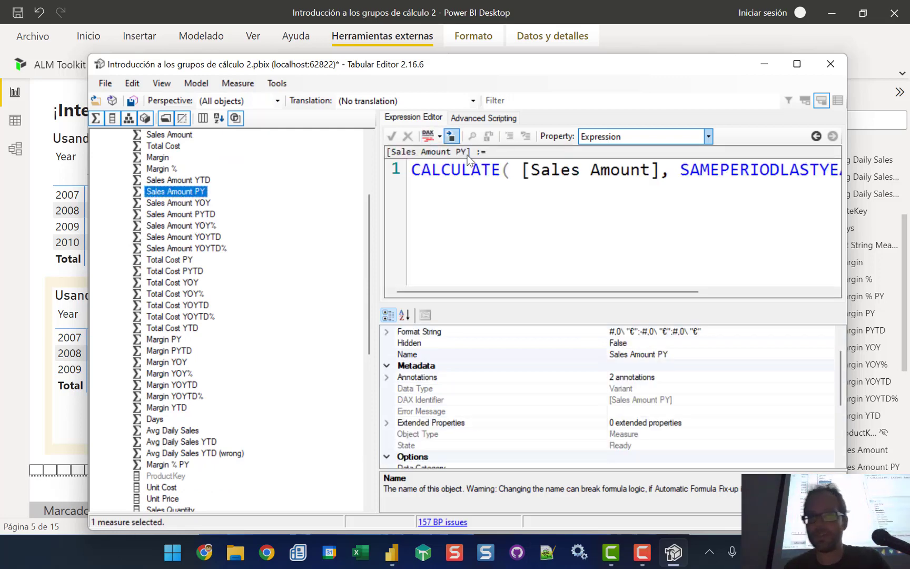
Step: Copy the Sales Amount PY expression into the Año Anterior calculation item of Time Intelligence 2 and format its DAX
{"action": "left_click", "coordinate": [419, 169]}
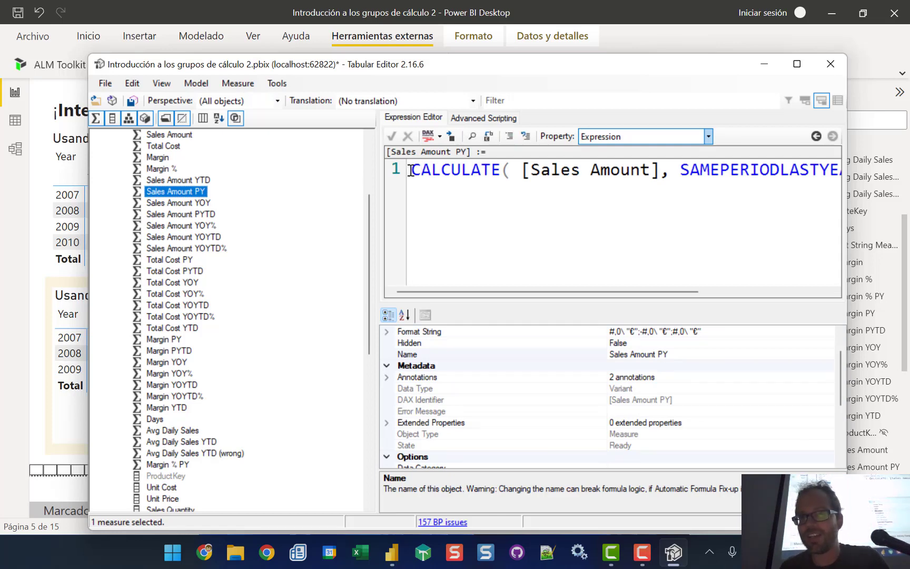
{"action": "left_click_drag", "start_coordinate": [412, 170], "coordinate": [907, 190]}
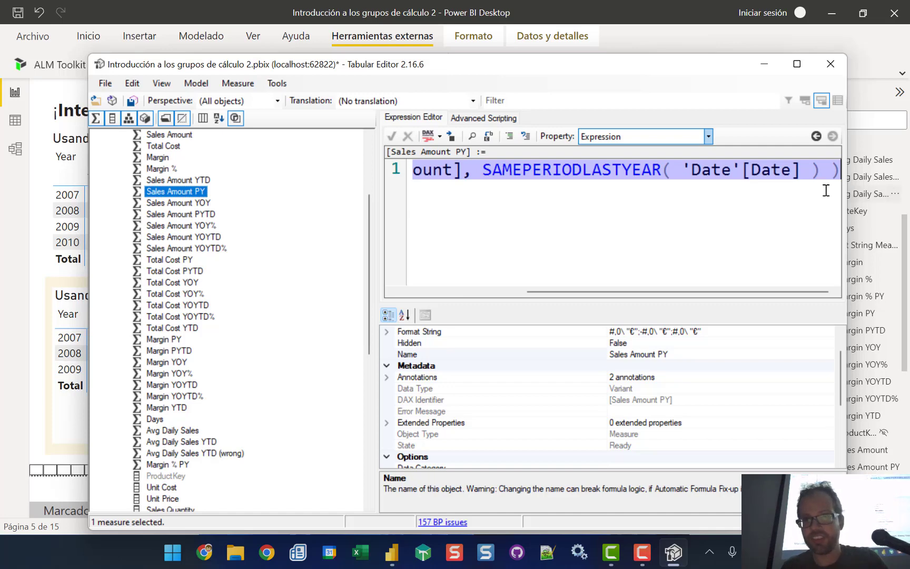
{"action": "scroll", "coordinate": [195, 401], "scroll_direction": "down", "scroll_amount": 10}
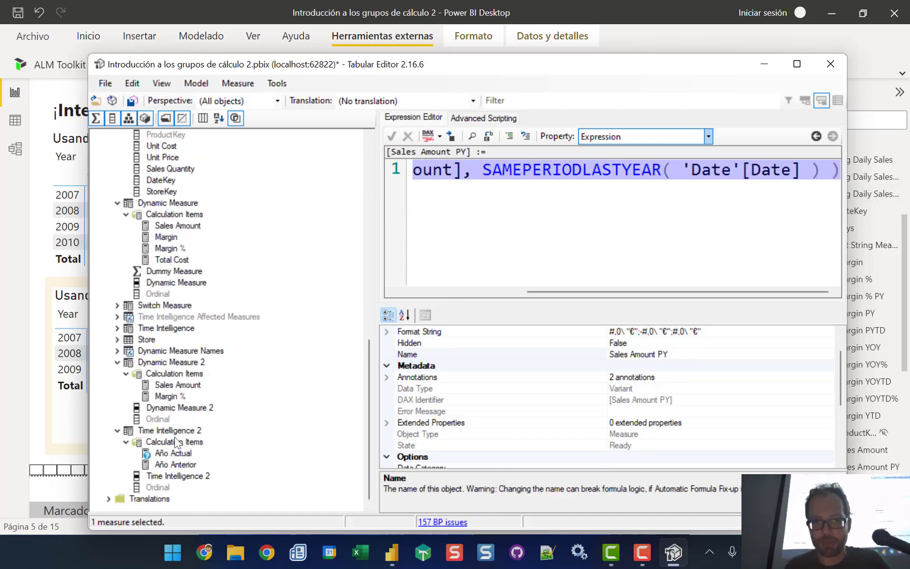
{"action": "left_click", "coordinate": [170, 474]}
{"action": "left_click", "coordinate": [170, 465]}
{"action": "left_click", "coordinate": [496, 198]}
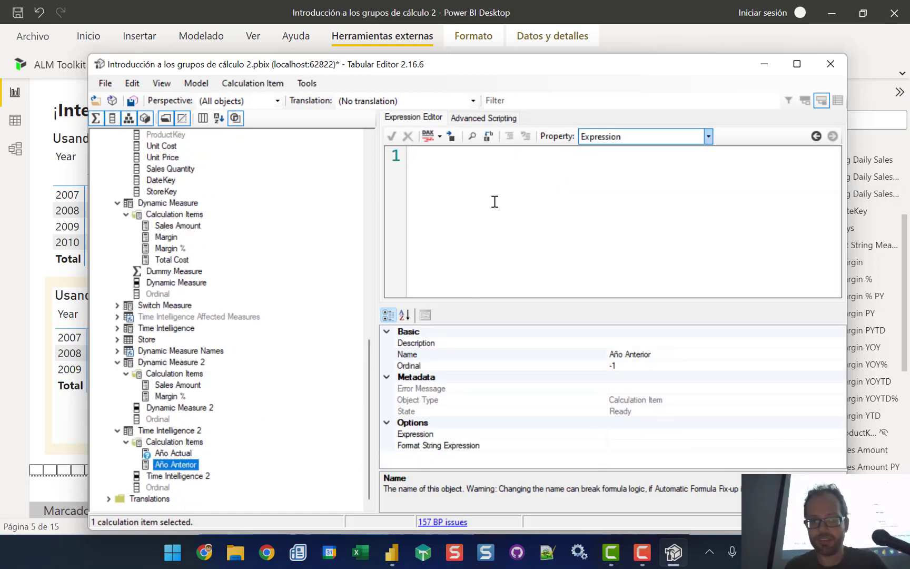
{"action": "key", "text": "ctrl+v"}
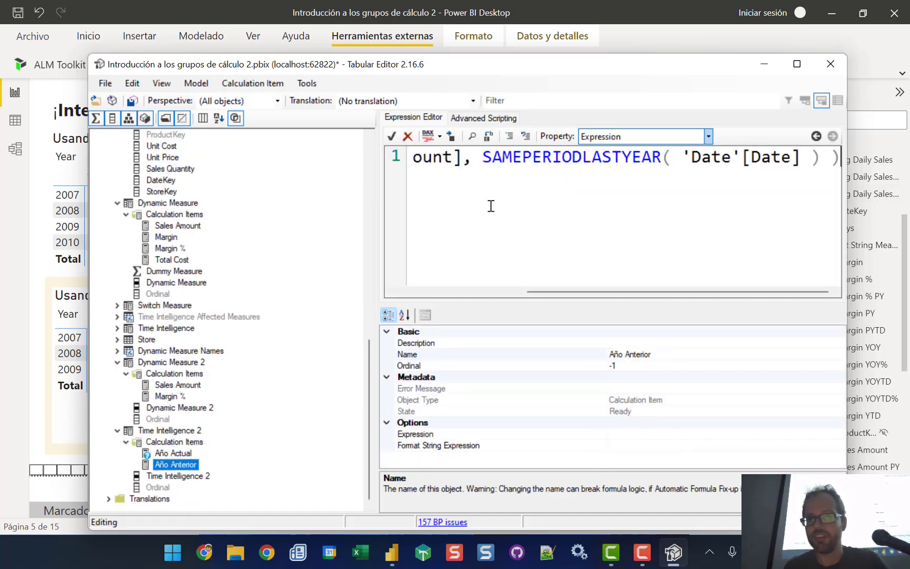
{"action": "left_click", "coordinate": [440, 137]}
{"action": "left_click", "coordinate": [446, 164]}
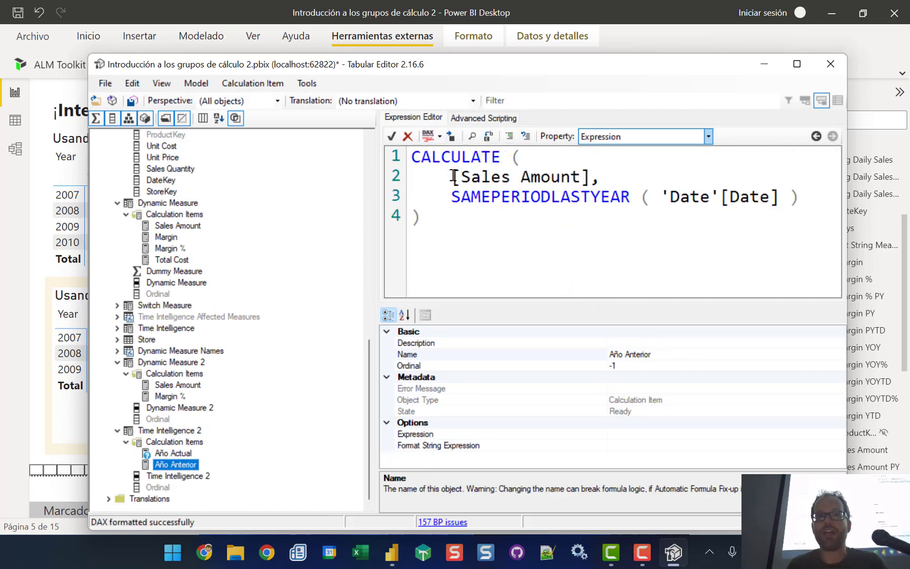
Step: Replace [Sales Amount] with SELECTEDMEASURE() inside the CALCULATE expression of the Año Anterior item
{"action": "left_click_drag", "start_coordinate": [452, 177], "coordinate": [590, 177]}
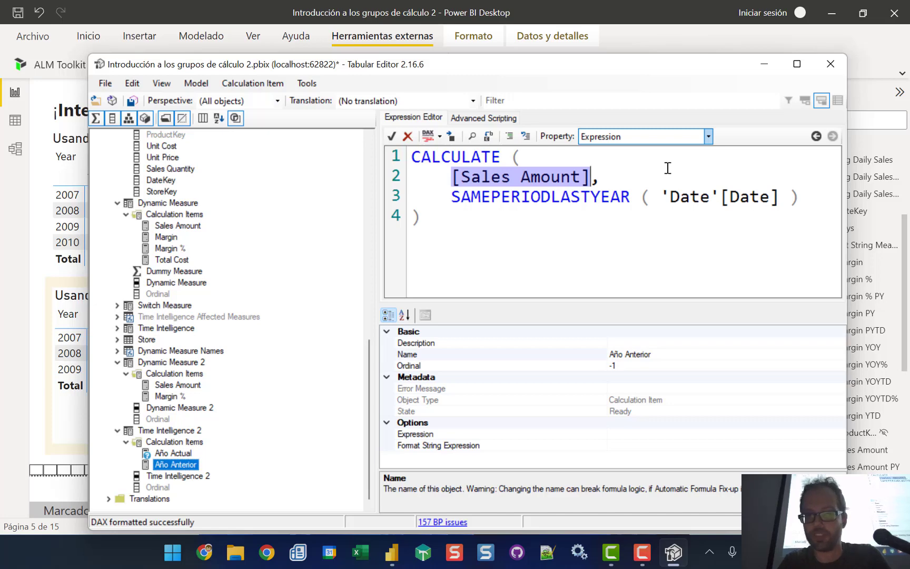
{"action": "type", "text": "SELECTEDM"}
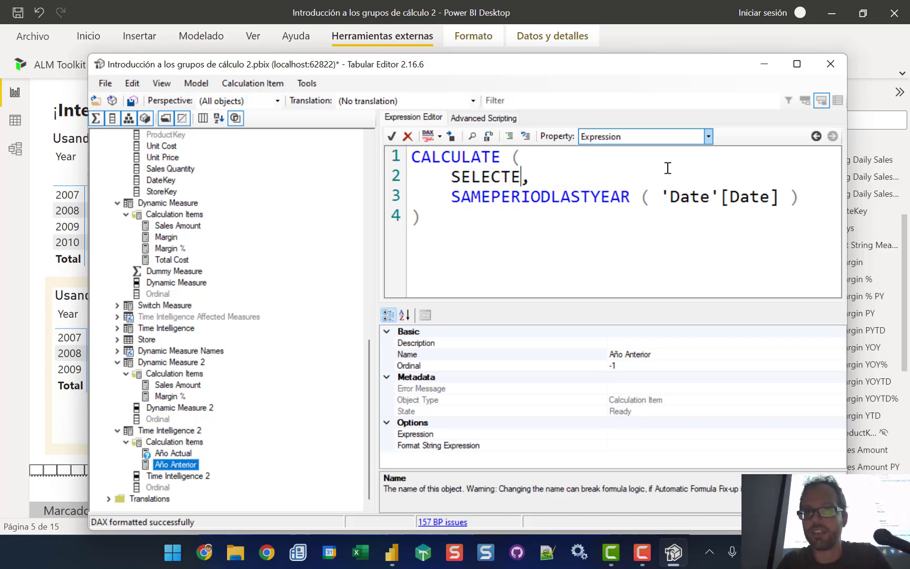
{"action": "type", "text": "EASURE()"}
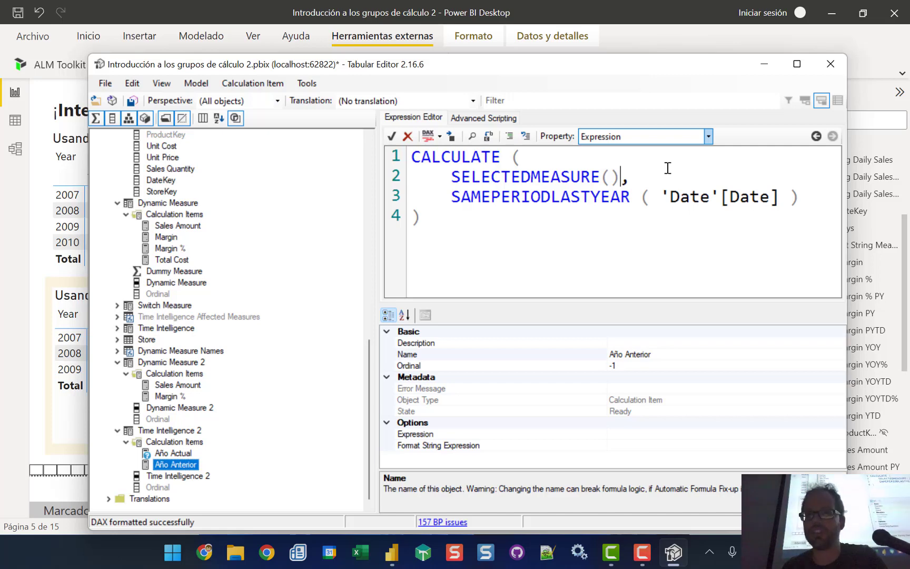
{"action": "left_click", "coordinate": [606, 270]}
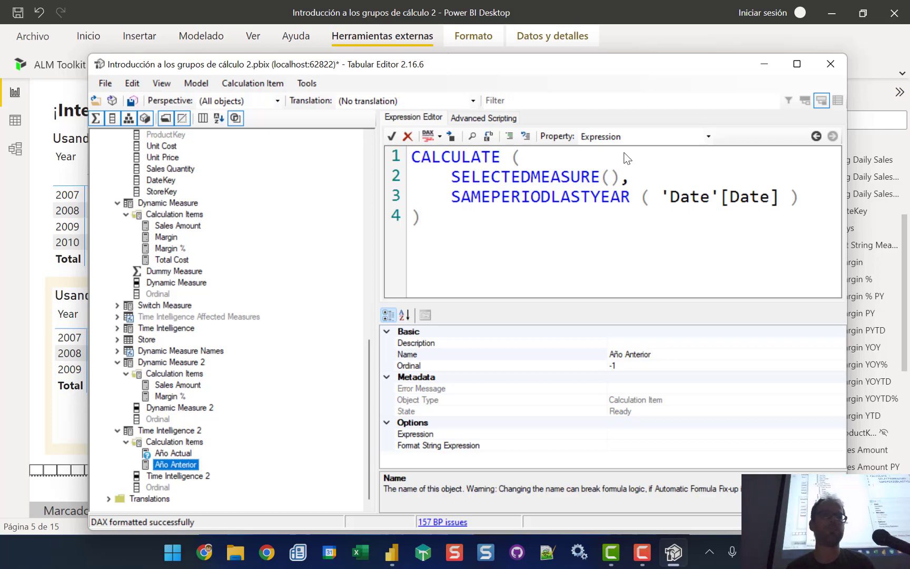
{"action": "left_click", "coordinate": [613, 135]}
{"action": "left_click", "coordinate": [613, 134]}
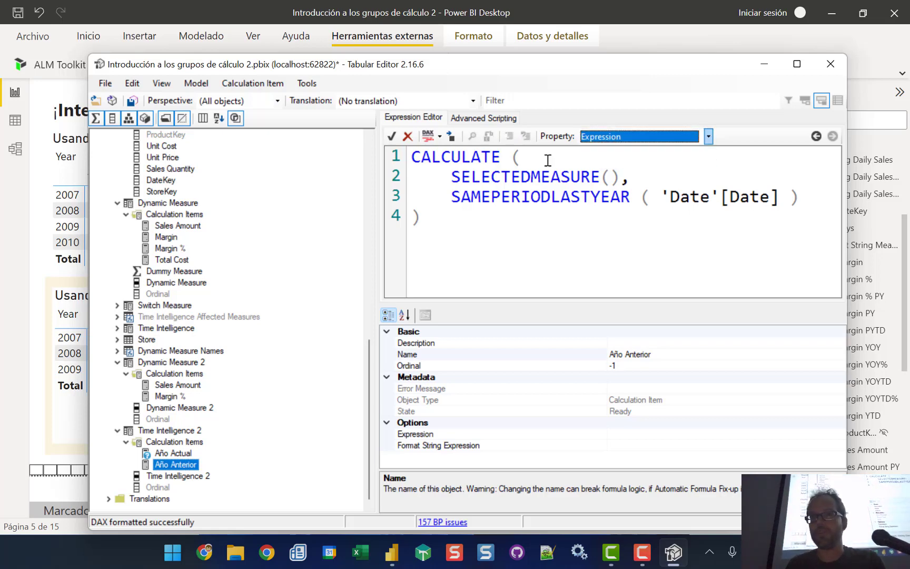
{"action": "left_click", "coordinate": [415, 162]}
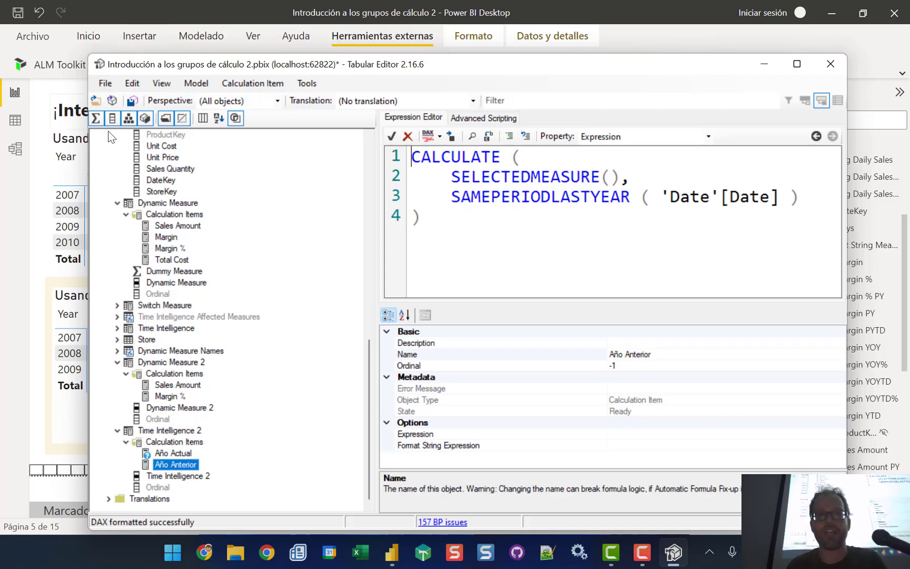
Step: Save the changes to the connected model, switch to Power BI Desktop and refresh the calculation groups
{"action": "left_click", "coordinate": [134, 102]}
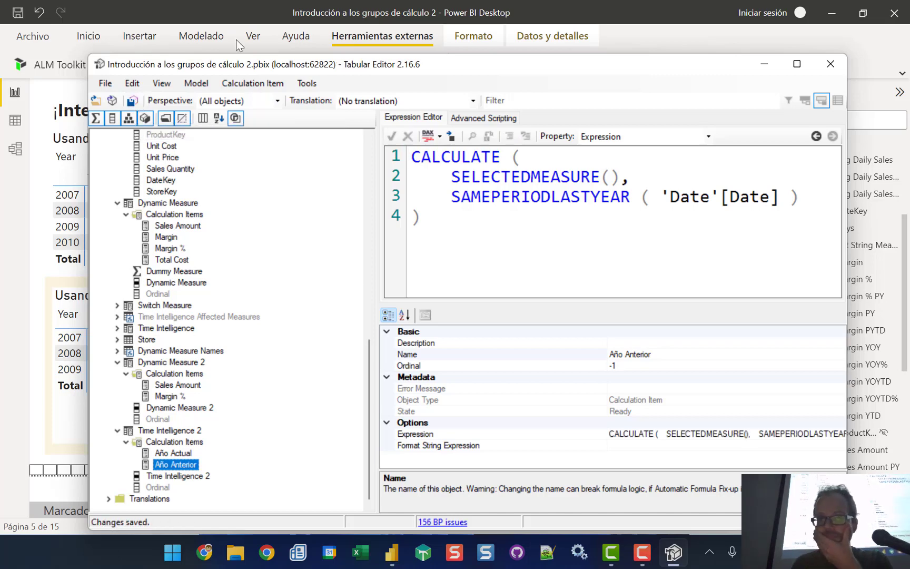
{"action": "left_click", "coordinate": [744, 33]}
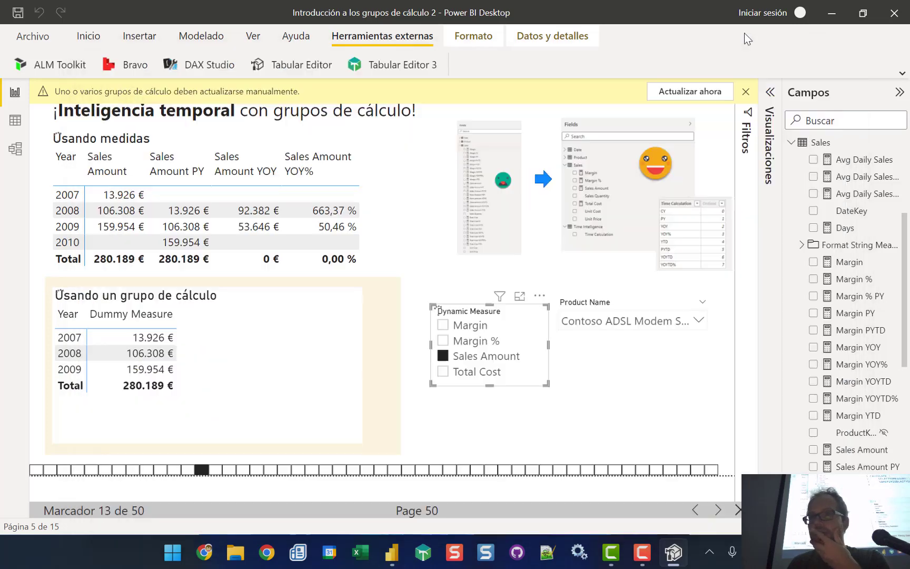
{"action": "left_click", "coordinate": [690, 95]}
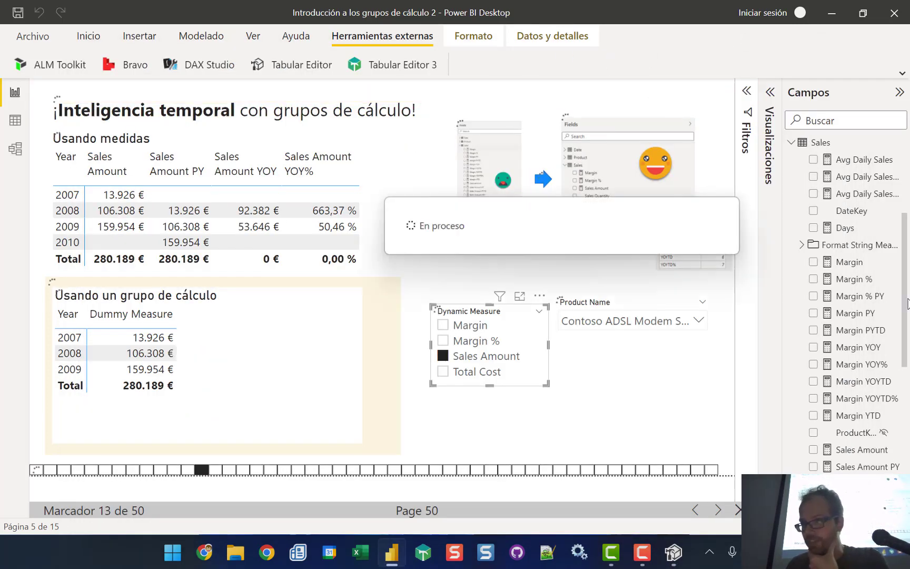
Step: Add the Time Intelligence 2 field to the columns of the "Usando un grupo de cálculo" matrix and filter Dynamic Measure to Margin
{"action": "left_click", "coordinate": [791, 142]}
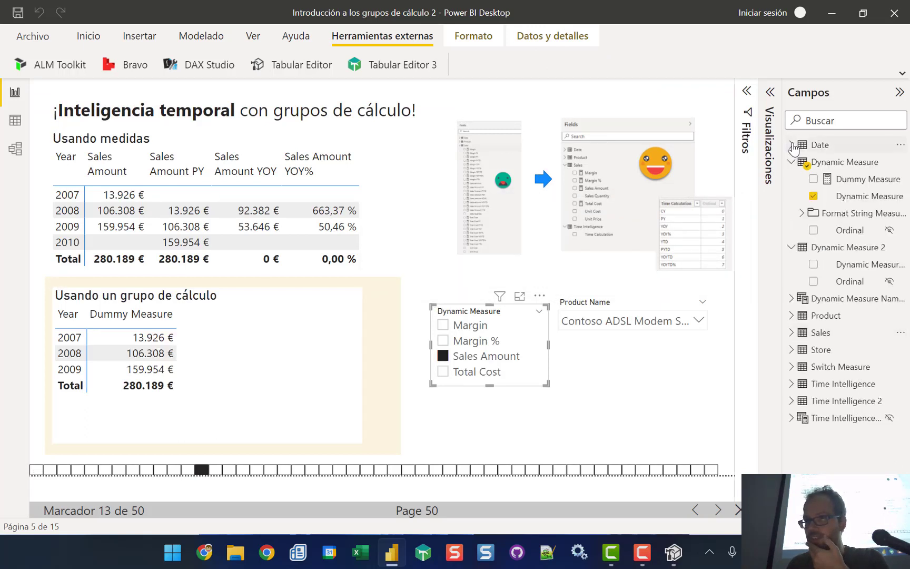
{"action": "left_click", "coordinate": [792, 401]}
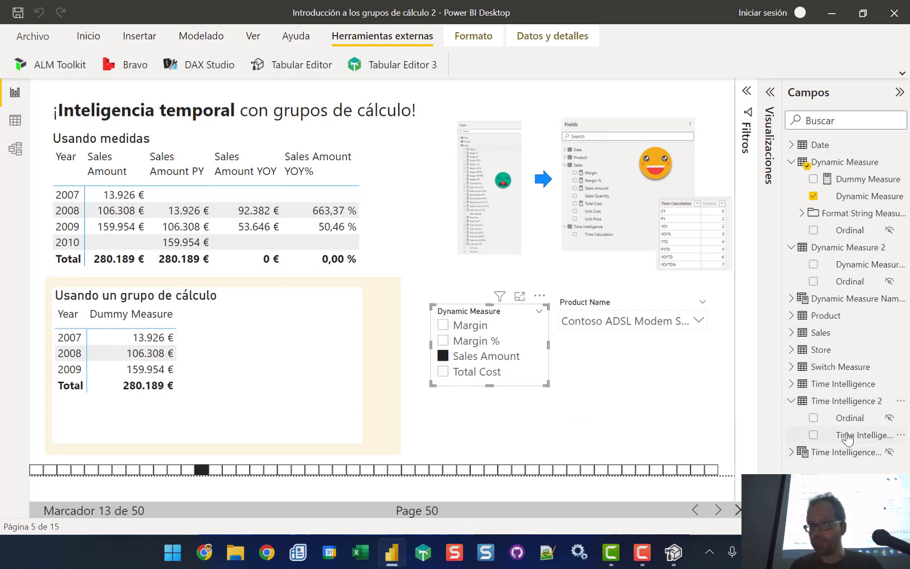
{"action": "left_click", "coordinate": [225, 326]}
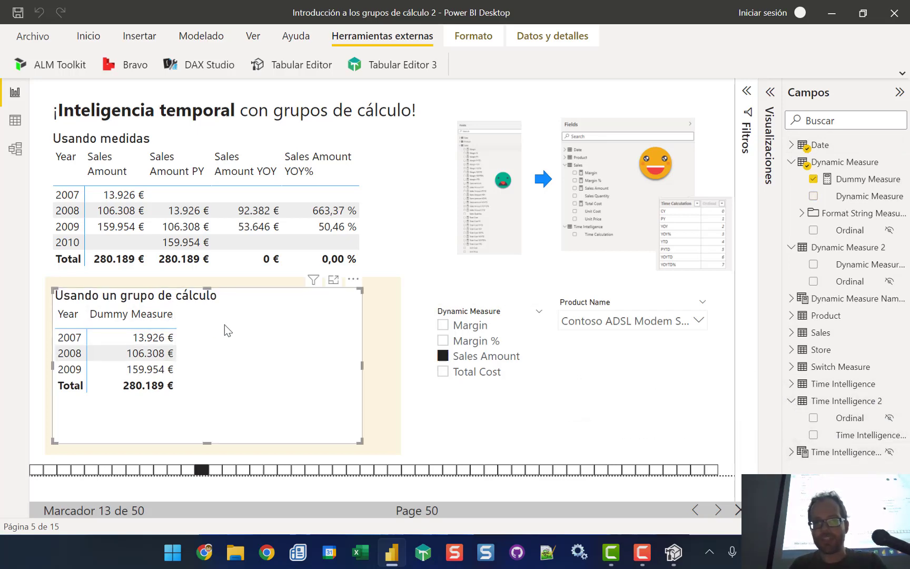
{"action": "left_click", "coordinate": [770, 92]}
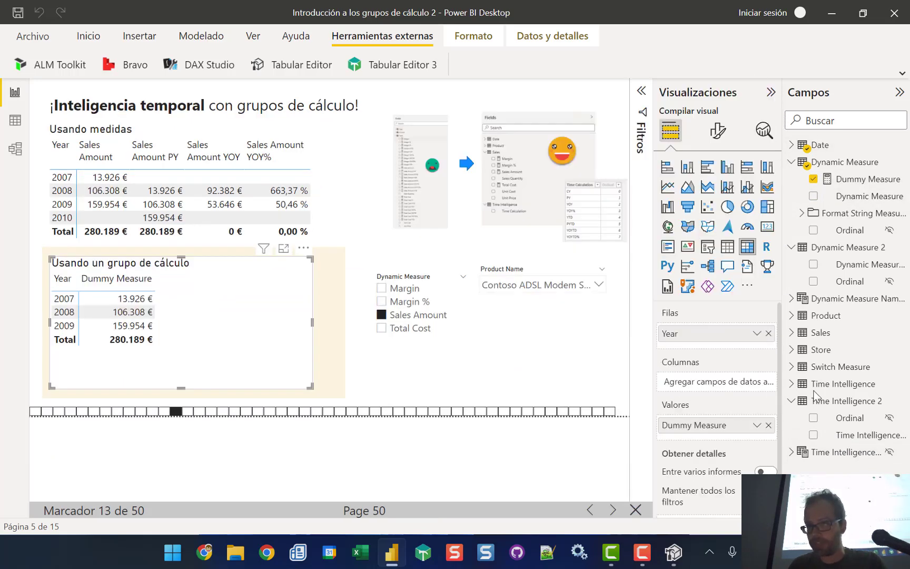
{"action": "left_click_drag", "start_coordinate": [854, 435], "coordinate": [721, 388]}
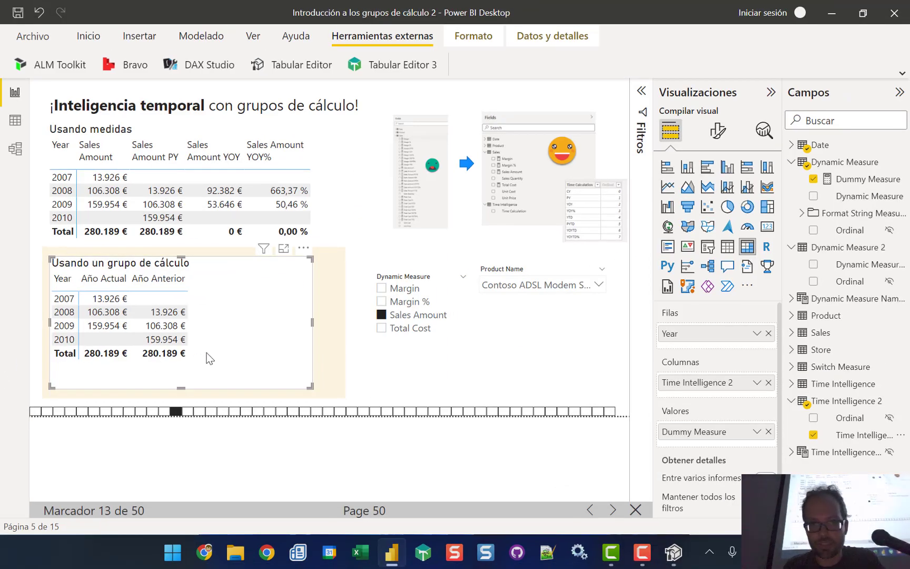
{"action": "left_click", "coordinate": [383, 293]}
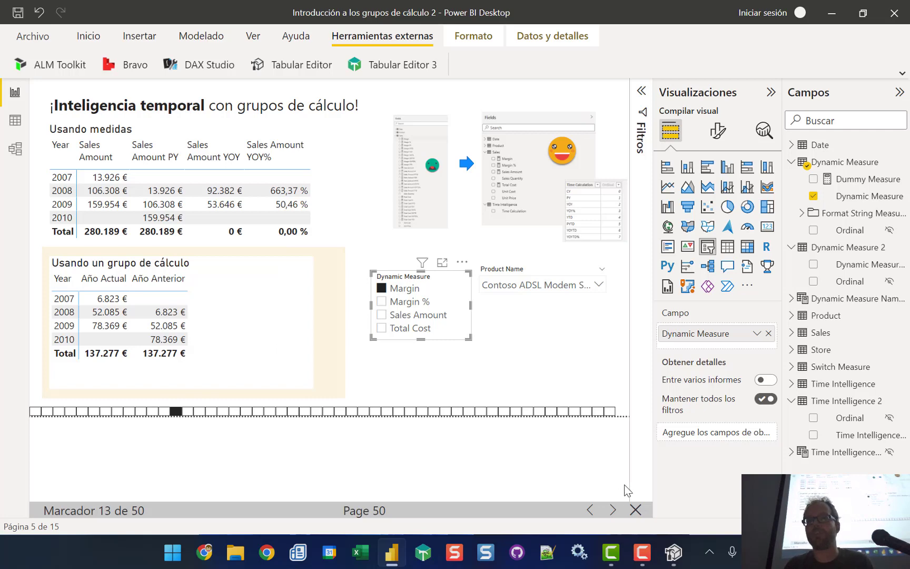
Step: Step through the bookmarks from Page 60-10 to Page 60-40, examining the filters applied to the Sales Amount card
{"action": "left_click", "coordinate": [612, 510]}
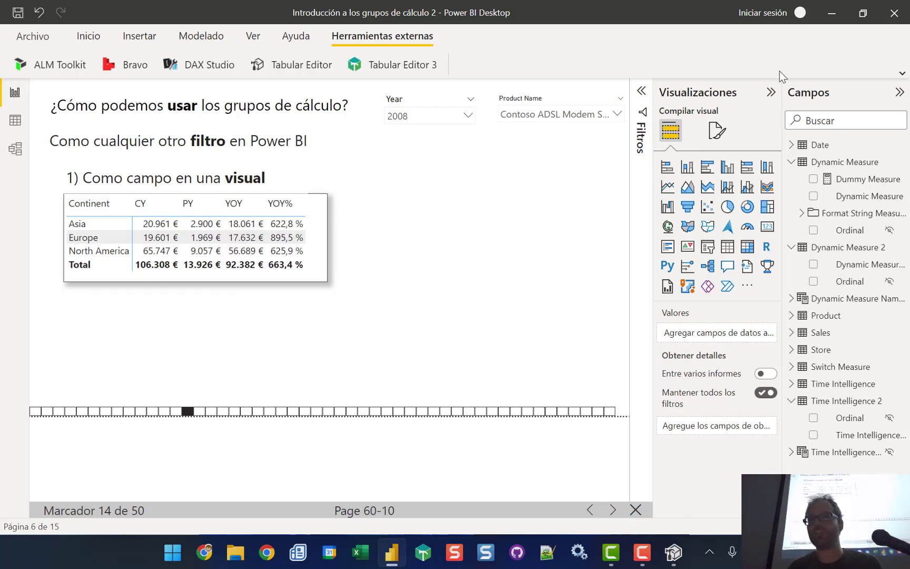
{"action": "left_click", "coordinate": [771, 93]}
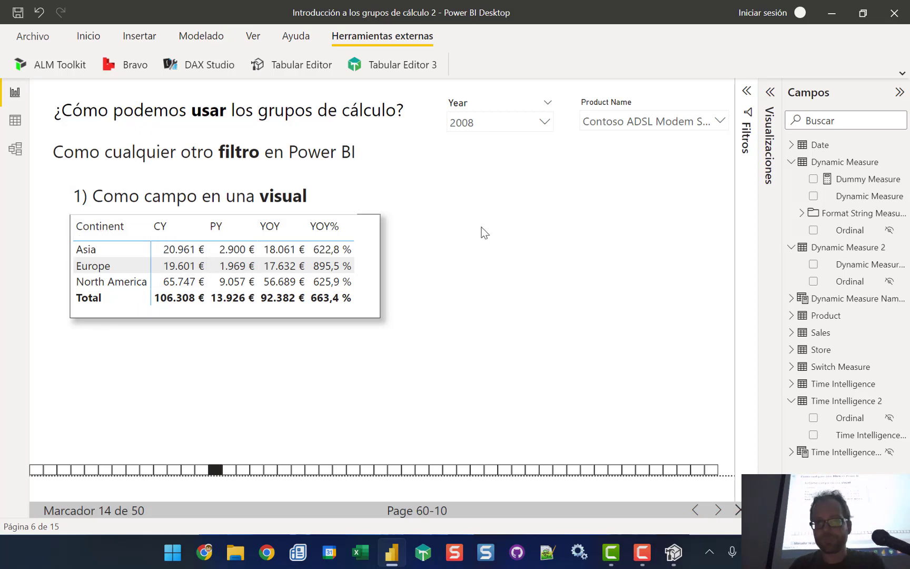
{"action": "left_click", "coordinate": [718, 510]}
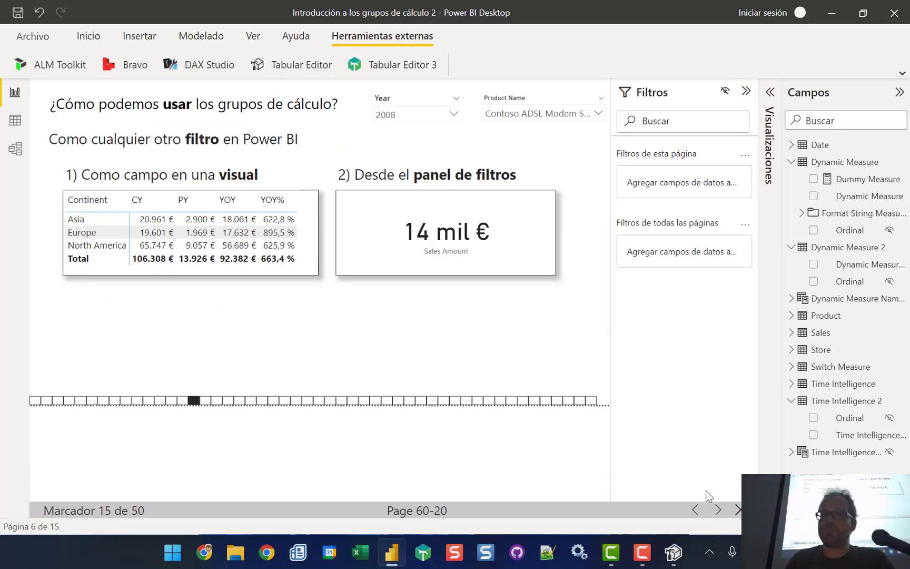
{"action": "left_click", "coordinate": [534, 217]}
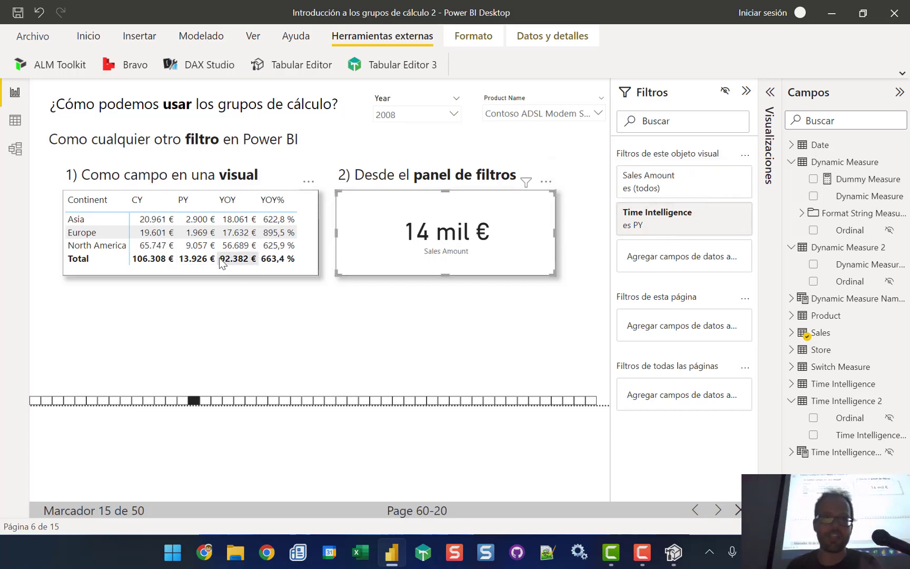
{"action": "left_click", "coordinate": [719, 510]}
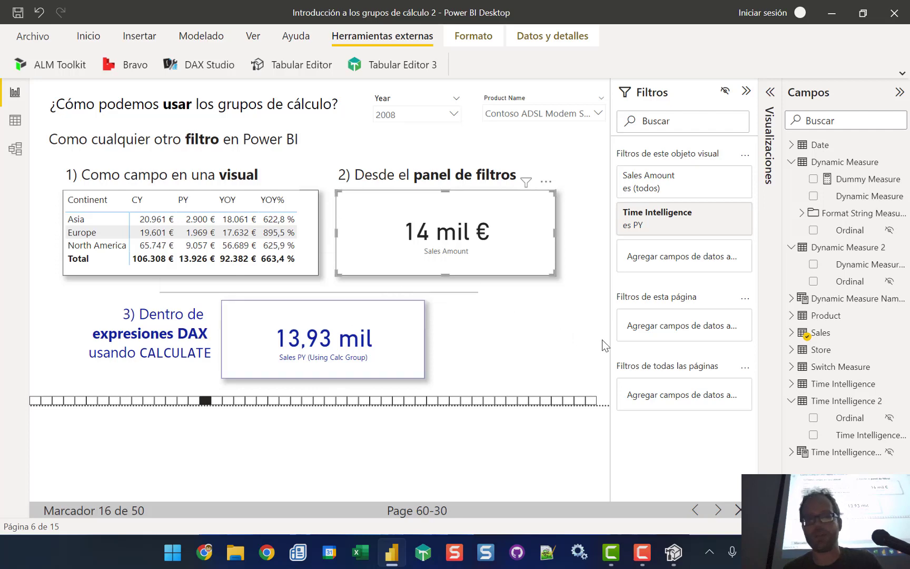
{"action": "left_click", "coordinate": [719, 511]}
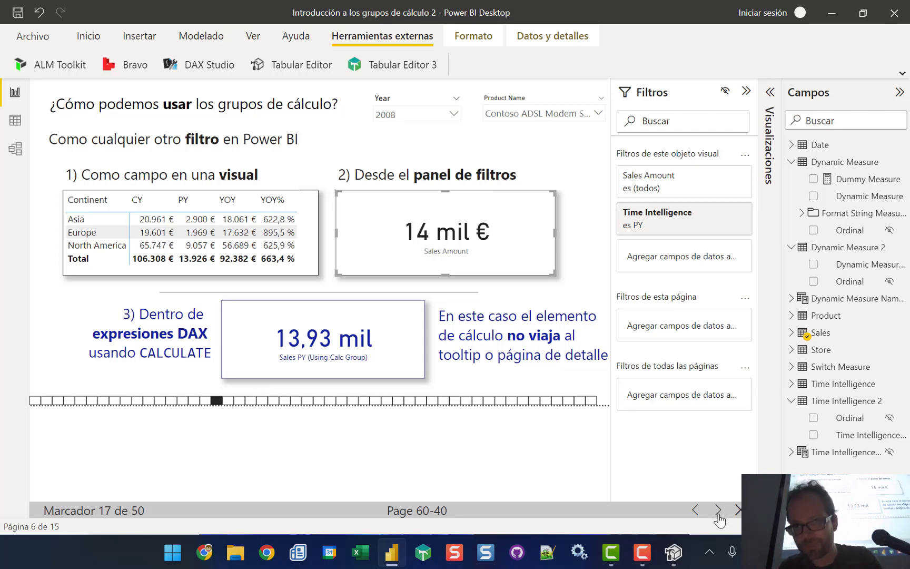
Step: Advance to bookmark Page 60-50 and examine the axis and legend fields of the "Elementos de cálculo en el contexto de filtros" chart
{"action": "left_click", "coordinate": [717, 510]}
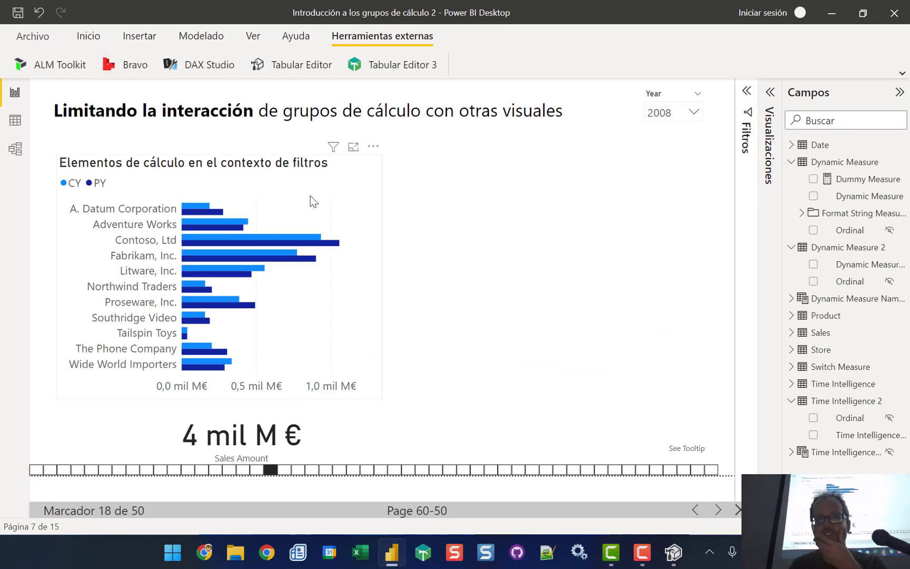
{"action": "left_click", "coordinate": [300, 175]}
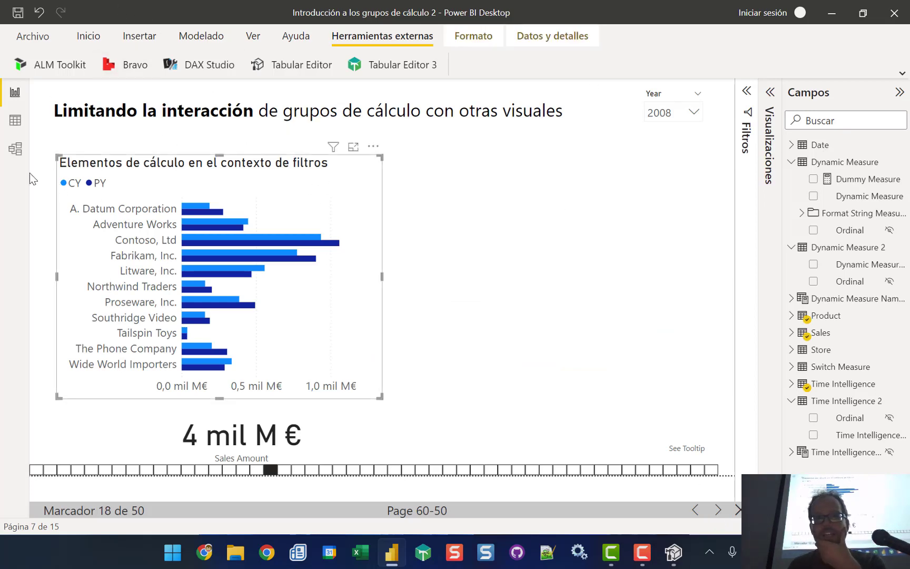
{"action": "left_click", "coordinate": [769, 94]}
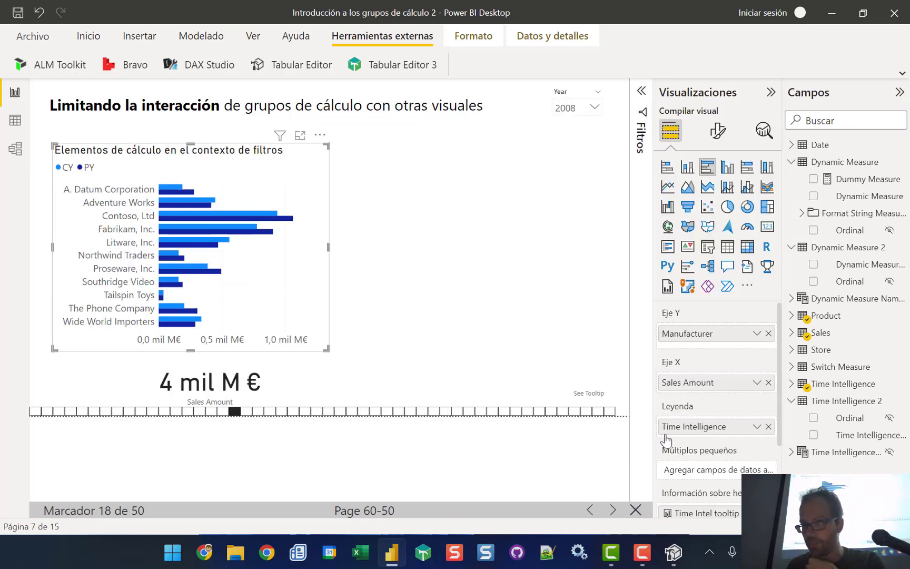
{"action": "mouse_move", "coordinate": [706, 428]}
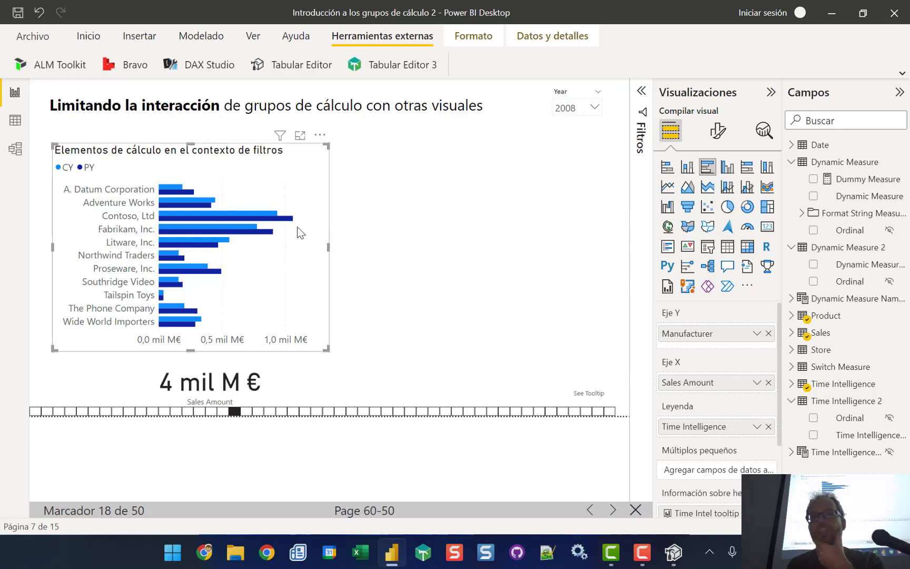
{"action": "mouse_move", "coordinate": [275, 220]}
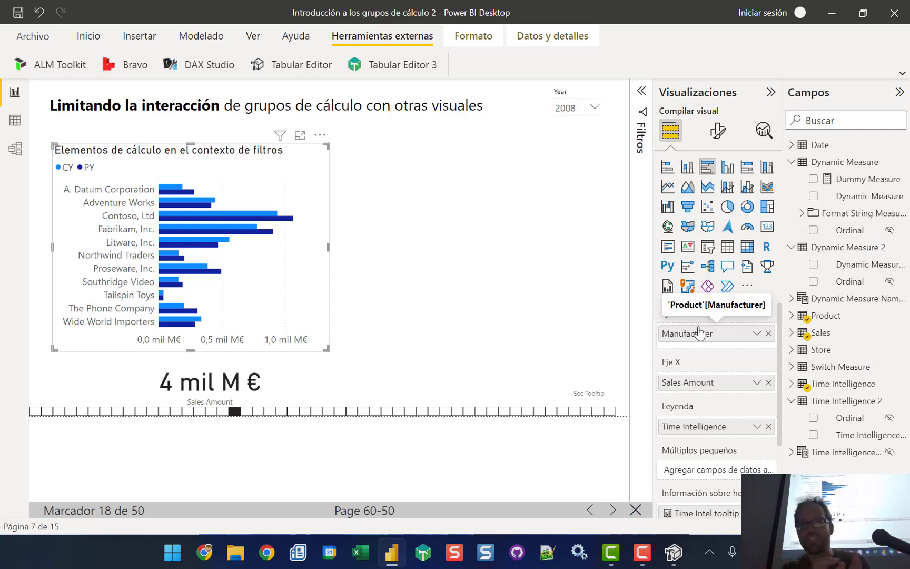
Step: Follow the See Tooltip link to view the tooltip page's Time Intelligence table, and return to the chart page
{"action": "left_click", "coordinate": [590, 399]}
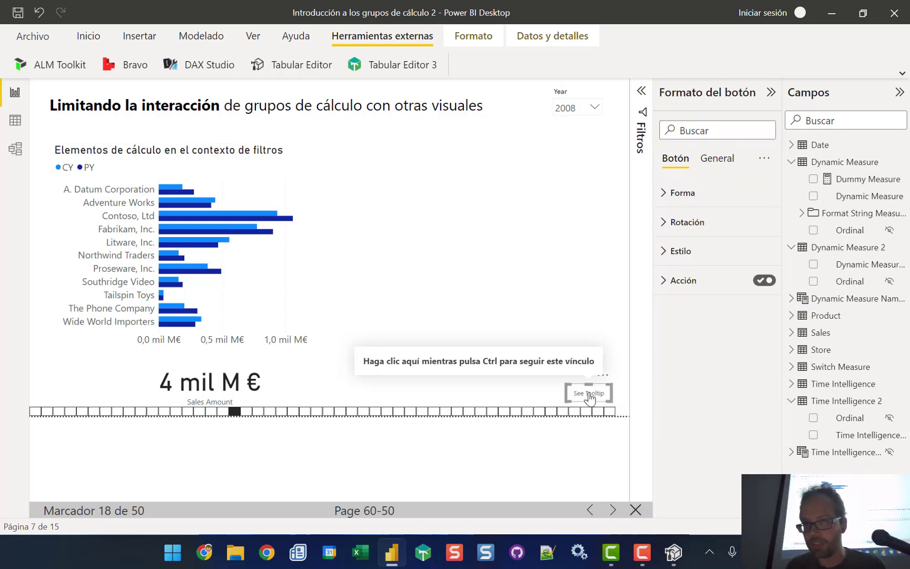
{"action": "left_click", "coordinate": [590, 399], "text": "ctrl"}
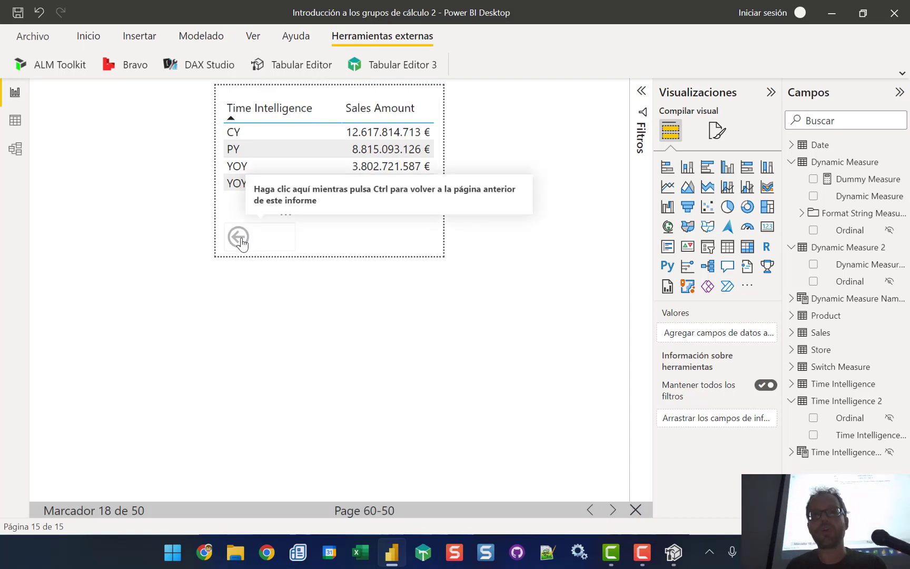
{"action": "left_click", "coordinate": [239, 241], "text": "ctrl"}
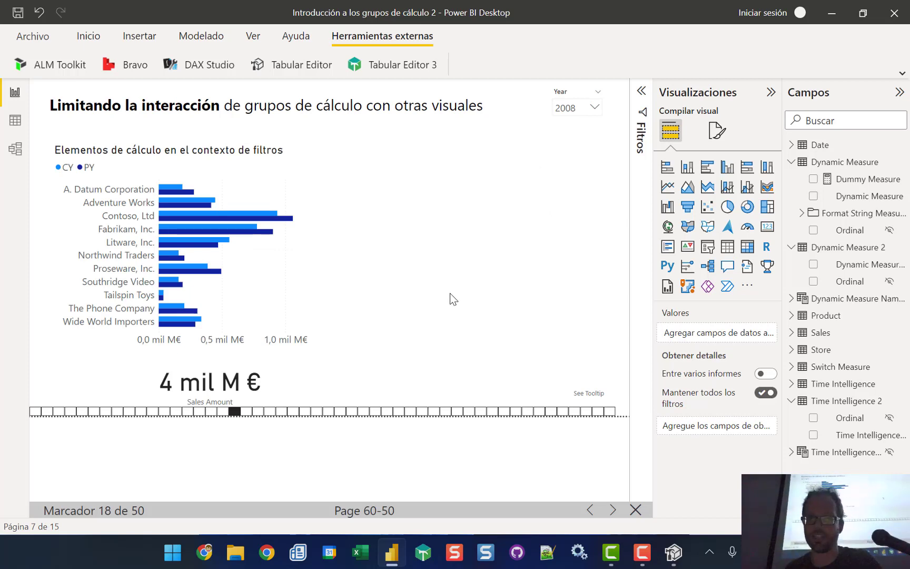
Step: Advance to bookmark Page 60-60 and examine the axis fields of the "Elementos de cálculo en expresiones DAX" chart
{"action": "left_click", "coordinate": [612, 512]}
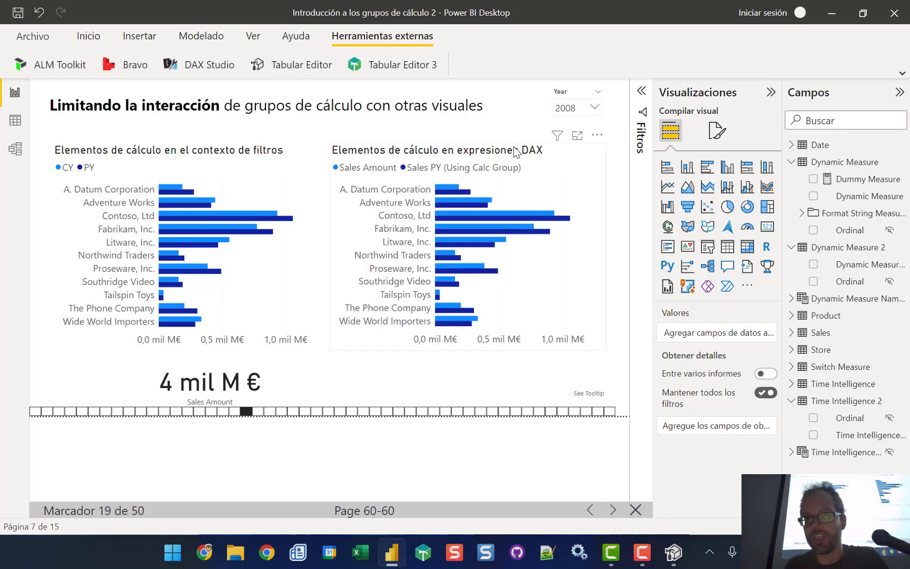
{"action": "mouse_move", "coordinate": [582, 158]}
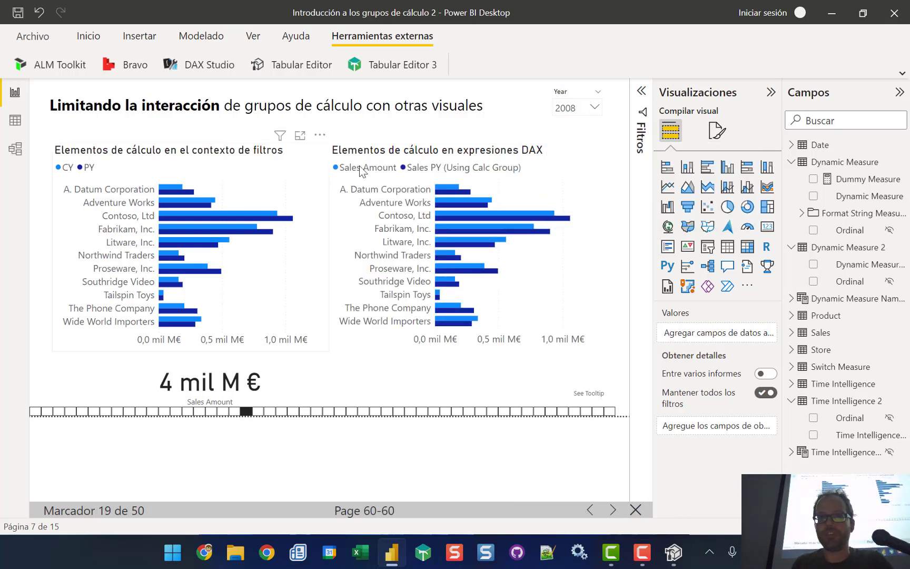
{"action": "left_click", "coordinate": [584, 160]}
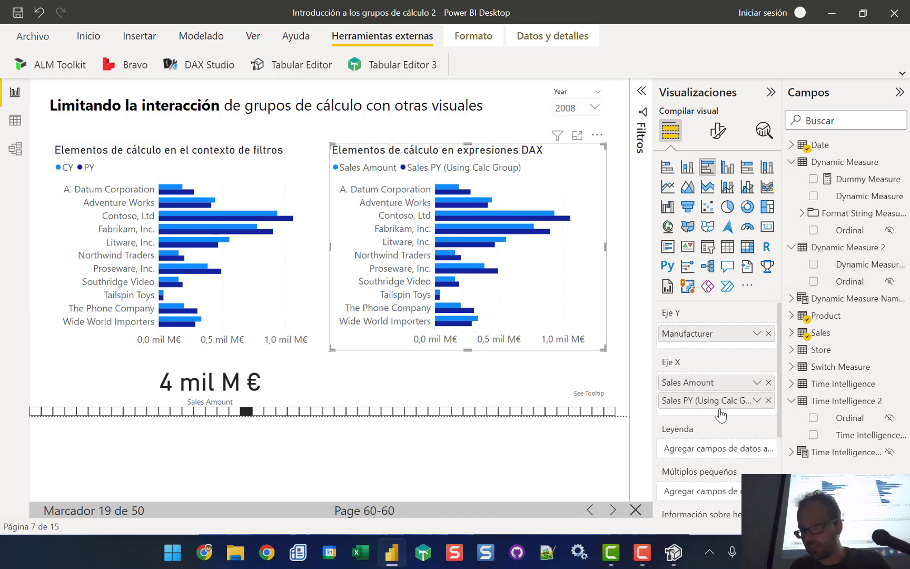
Step: Search the fields for "Usin" and view the DAX definition of the Sales PY (Using Calc Group) measure
{"action": "left_click", "coordinate": [819, 124]}
{"action": "type", "text": "U"}
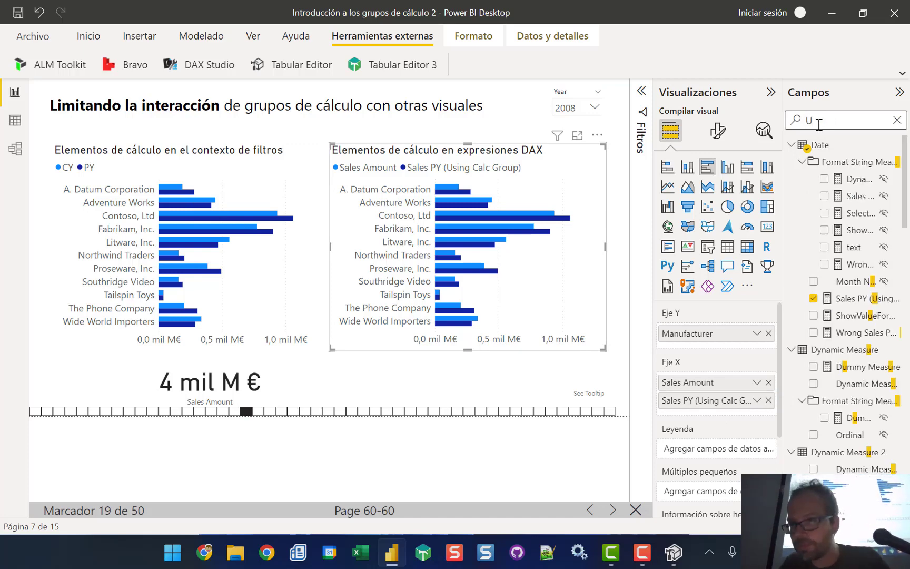
{"action": "type", "text": "sin"}
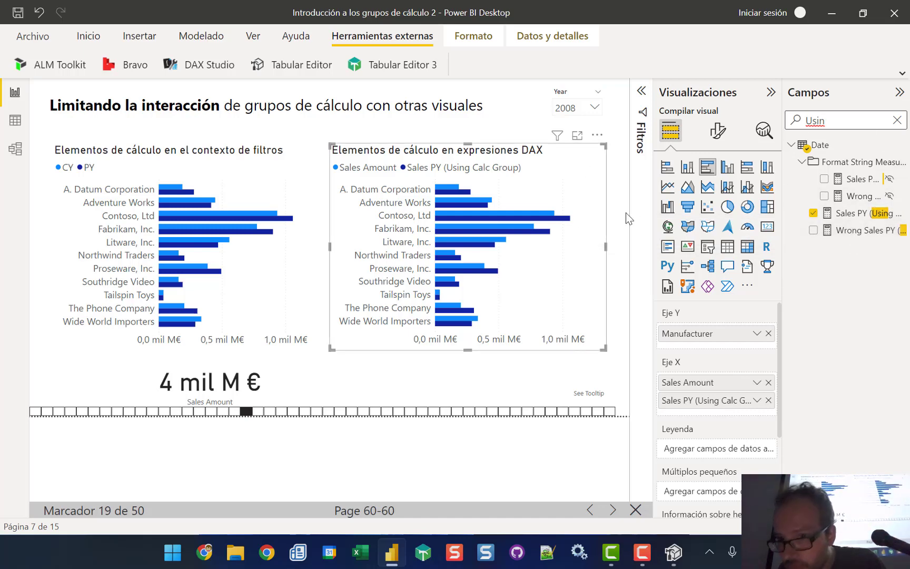
{"action": "left_click", "coordinate": [864, 214]}
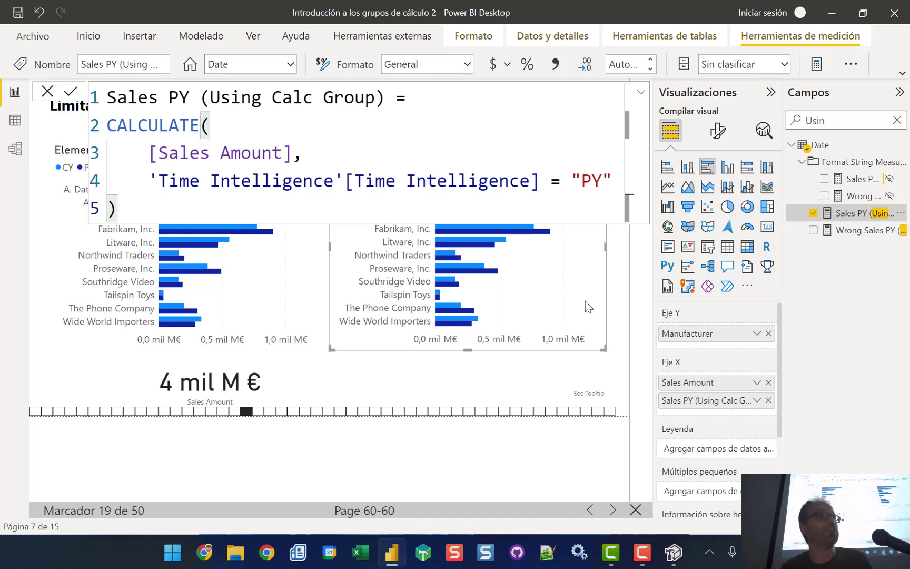
{"action": "left_click", "coordinate": [623, 302]}
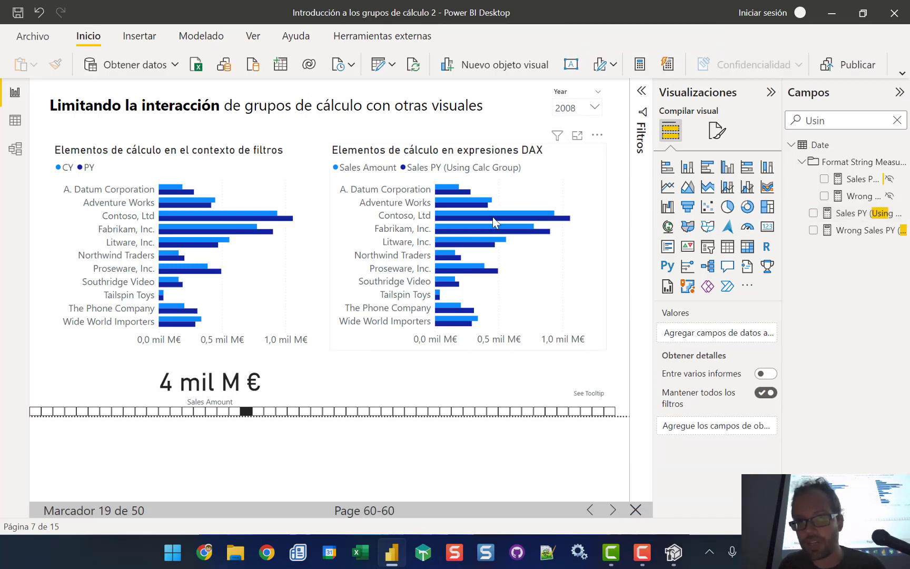
Step: Cross-filter the Sales Amount card by the CY and PY legend items of the "Elementos de cálculo en el contexto de filtros" chart
{"action": "mouse_move", "coordinate": [485, 216]}
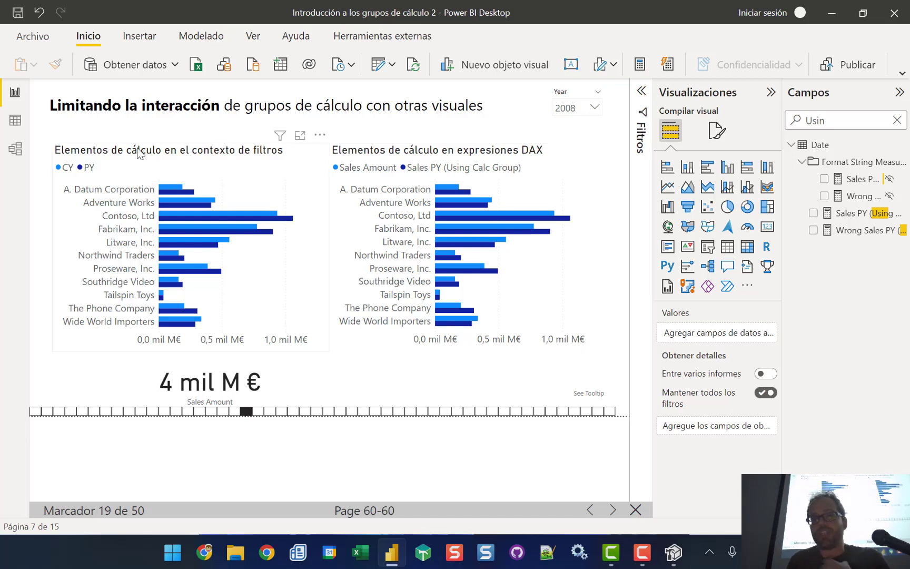
{"action": "left_click", "coordinate": [268, 388]}
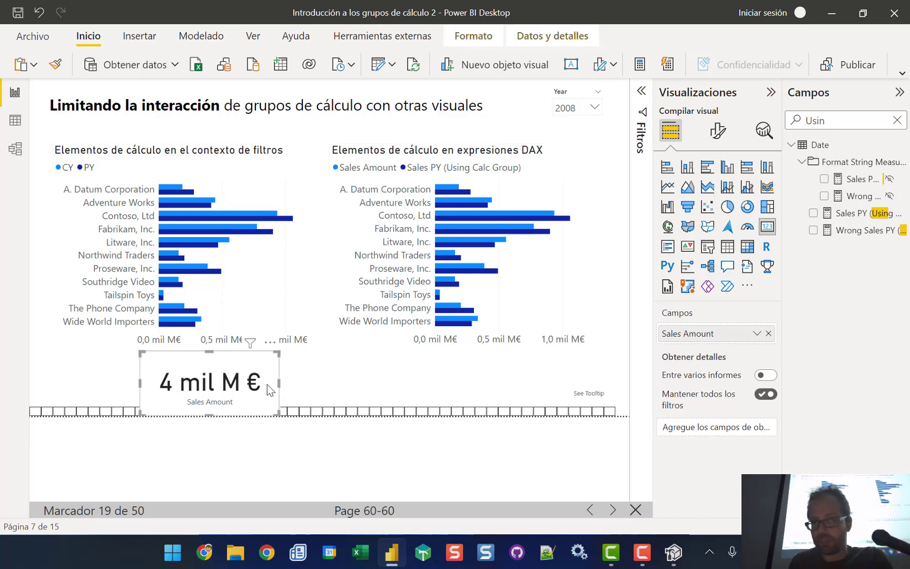
{"action": "left_click", "coordinate": [329, 374]}
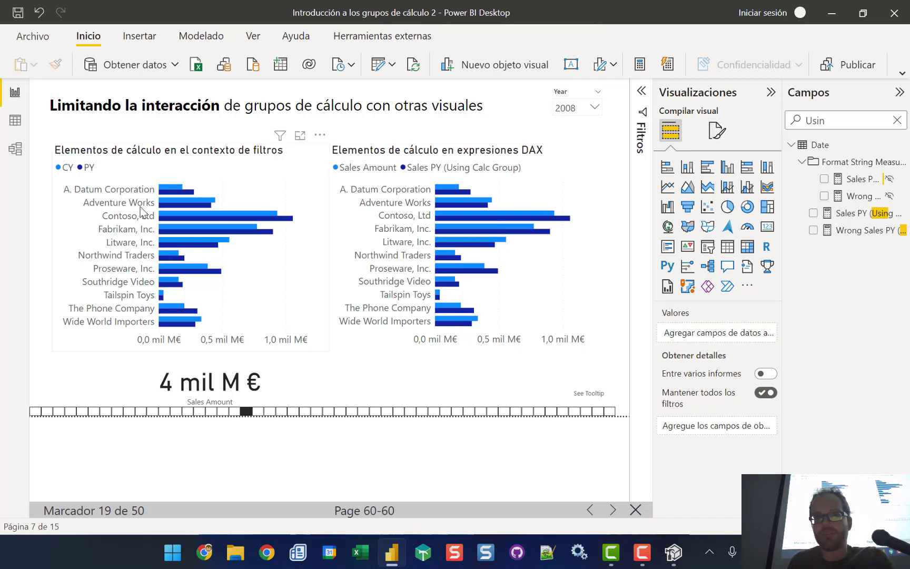
{"action": "left_click", "coordinate": [64, 168]}
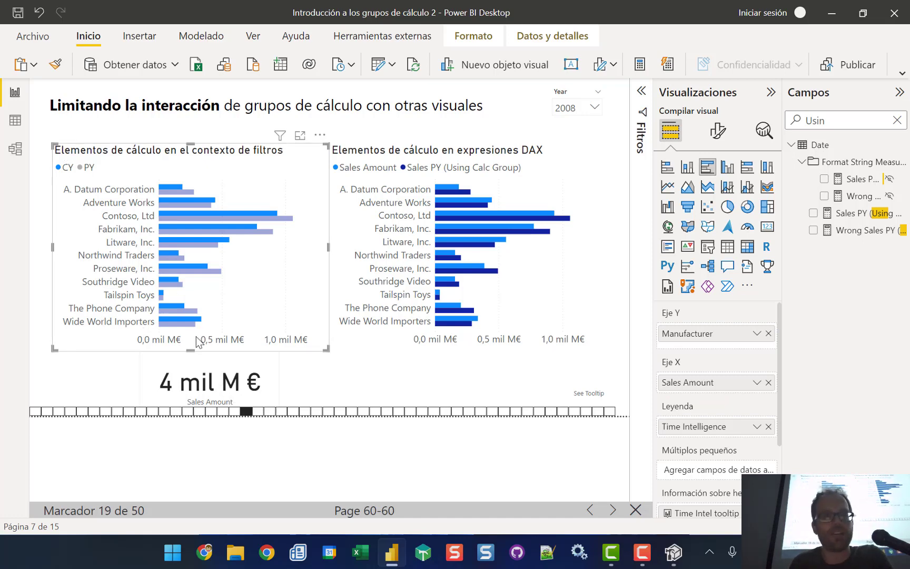
{"action": "left_click", "coordinate": [88, 167]}
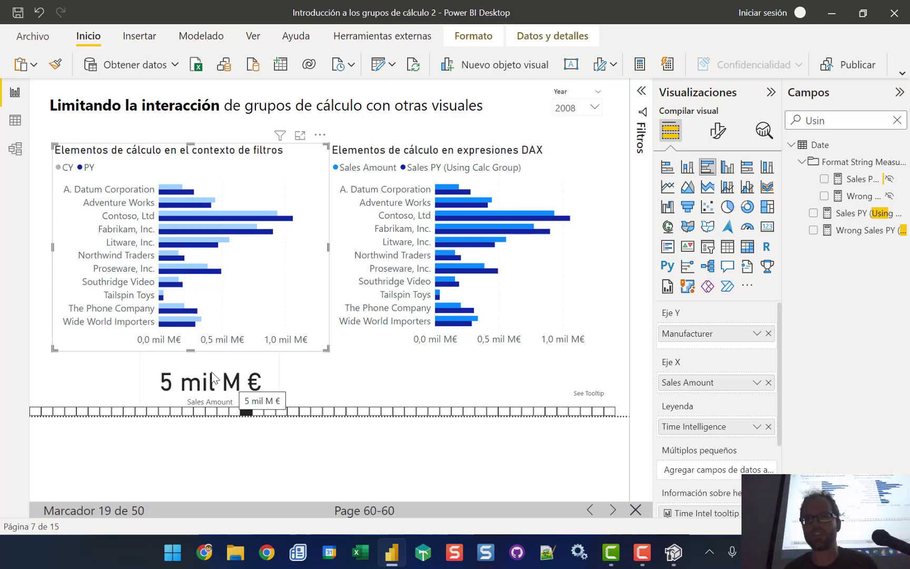
Step: Step through the precedence bookmarks from Page 80 - 01 to Page 80 - 06 with Visualizations collapsed, examining the value and format expressions
{"action": "left_click", "coordinate": [613, 511]}
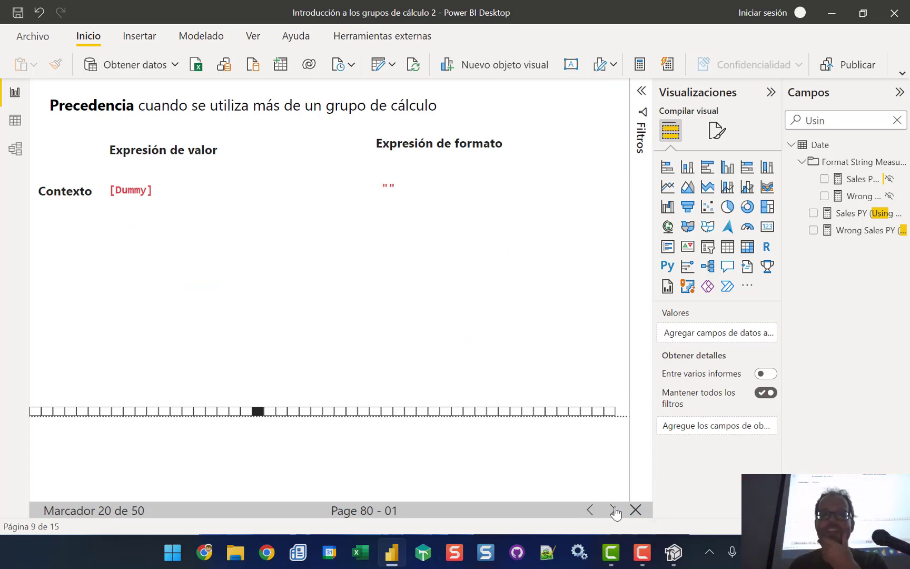
{"action": "left_click", "coordinate": [771, 98]}
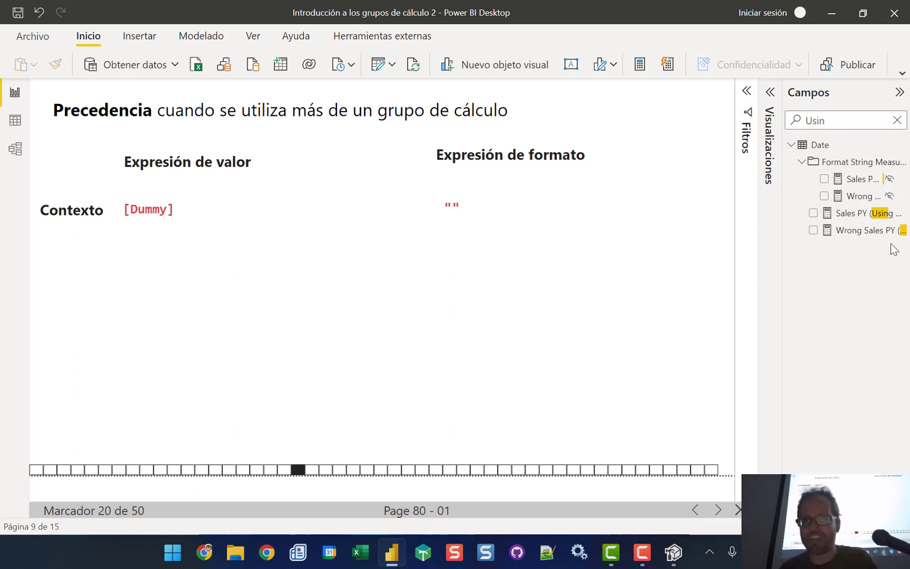
{"action": "left_click", "coordinate": [717, 510]}
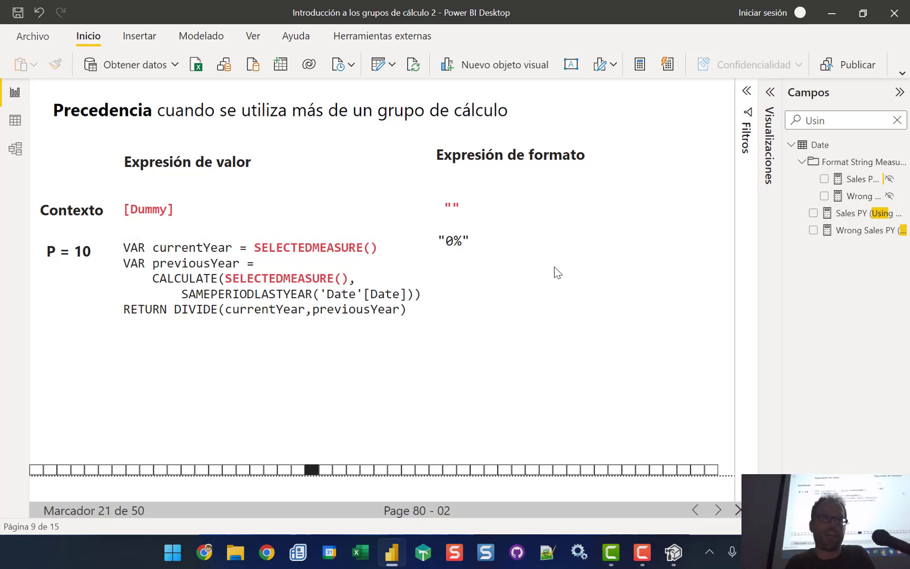
{"action": "left_click", "coordinate": [718, 511]}
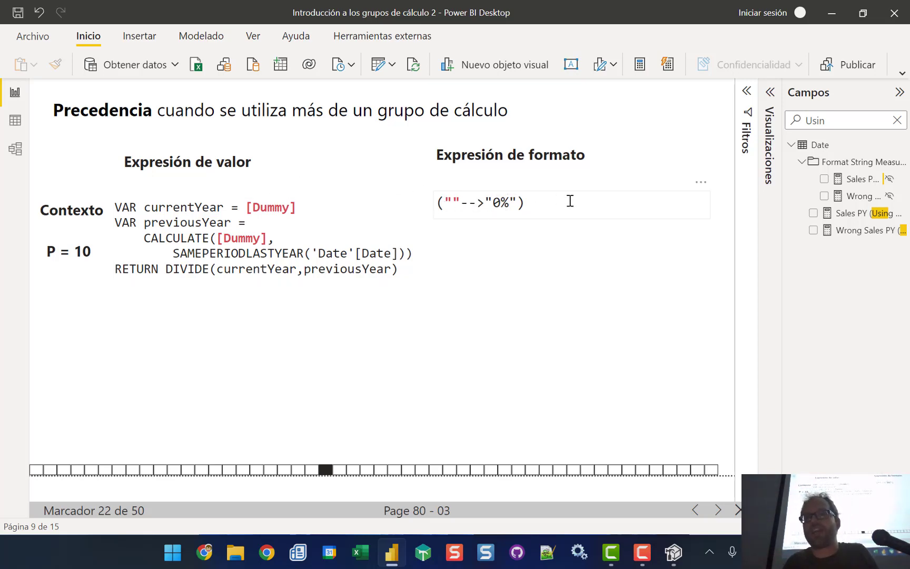
{"action": "left_click", "coordinate": [714, 511]}
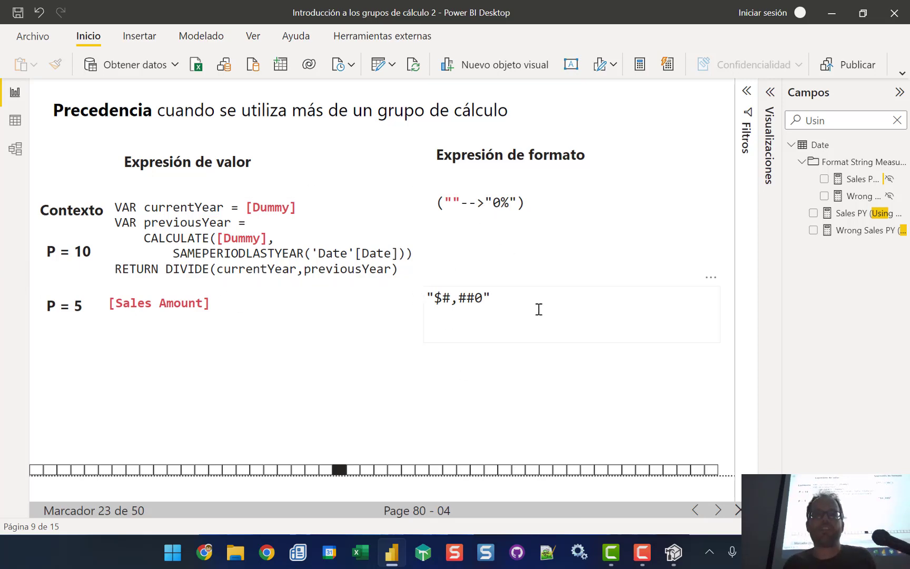
{"action": "left_click", "coordinate": [717, 510]}
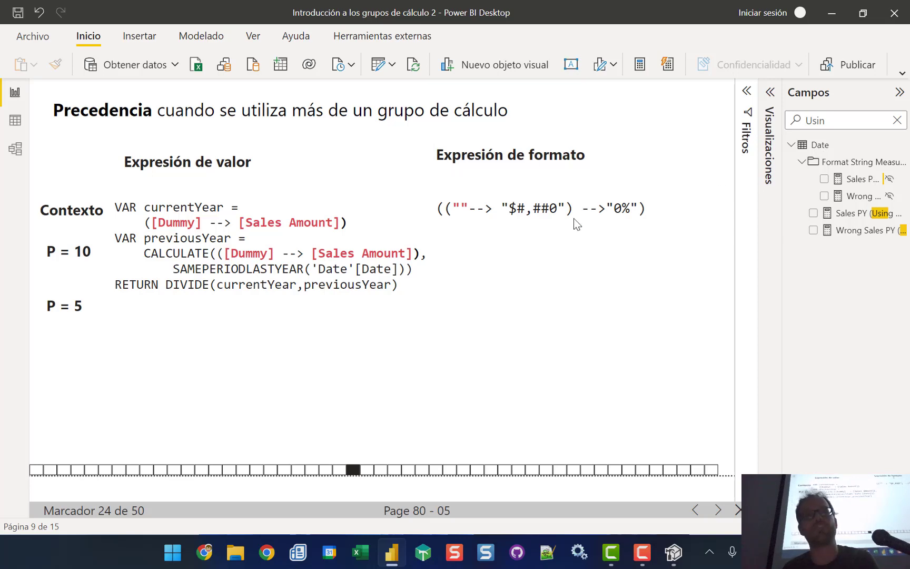
{"action": "left_click", "coordinate": [717, 510]}
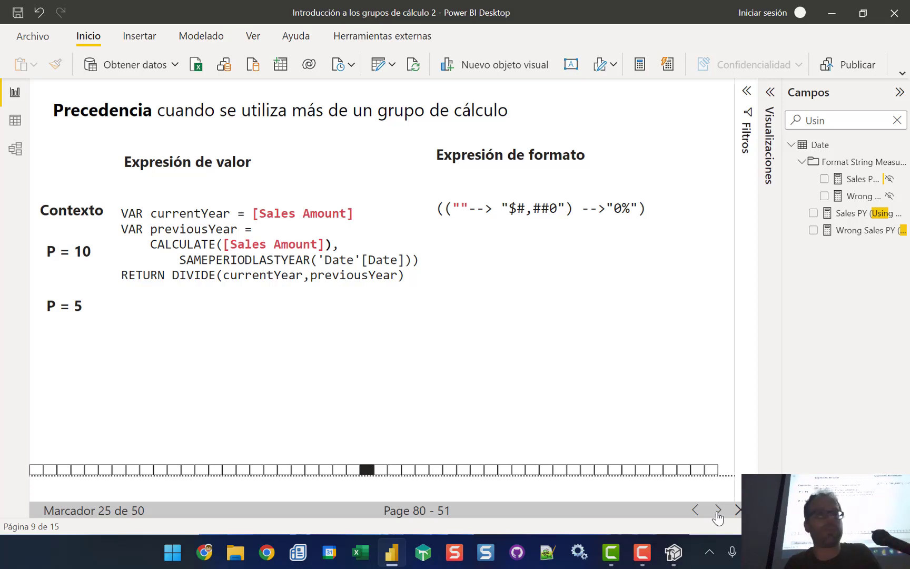
{"action": "left_click", "coordinate": [718, 509]}
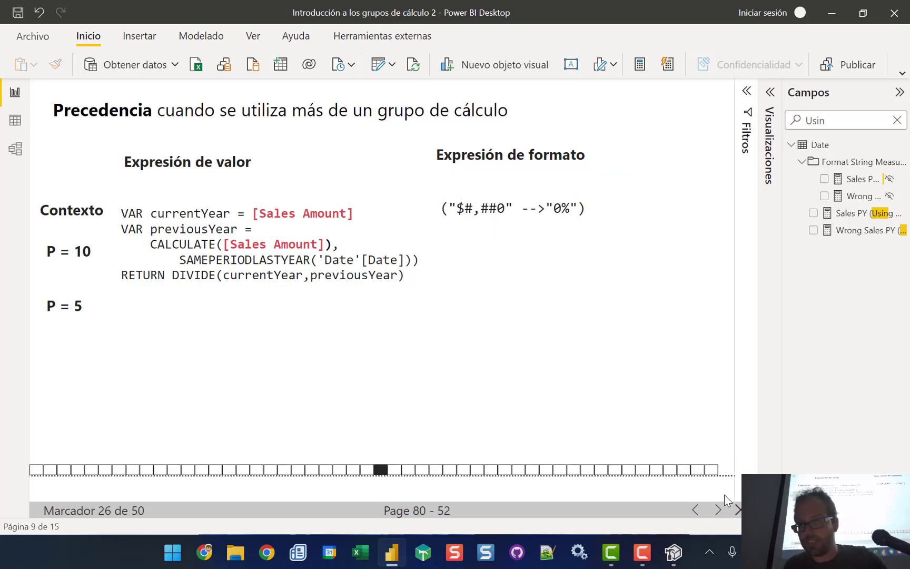
{"action": "left_click", "coordinate": [718, 509]}
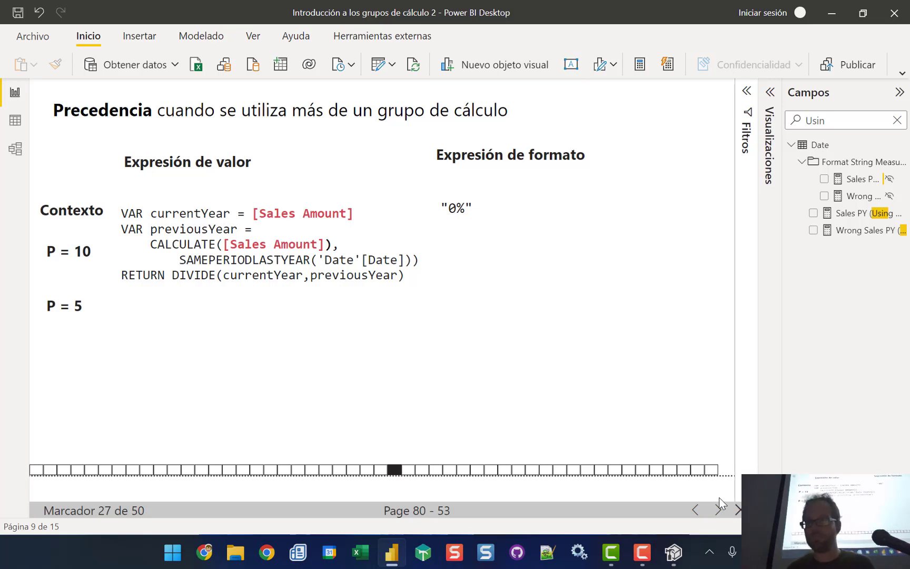
{"action": "left_click", "coordinate": [720, 510]}
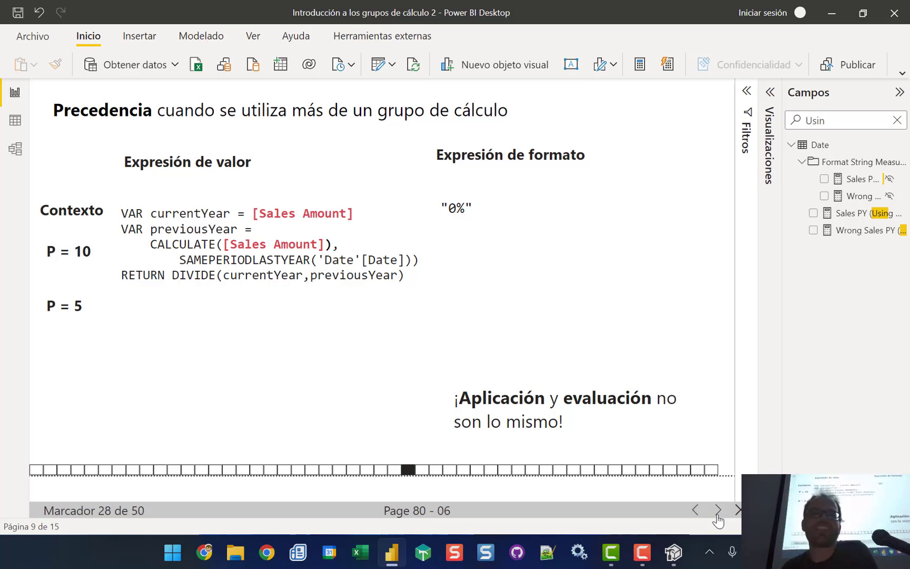
Step: Step through bookmarks Page 81 - 01 to Page 81 - 60, examining the P = 20 and P = 10 expressions, and continue to Page 80-10
{"action": "left_click", "coordinate": [718, 518]}
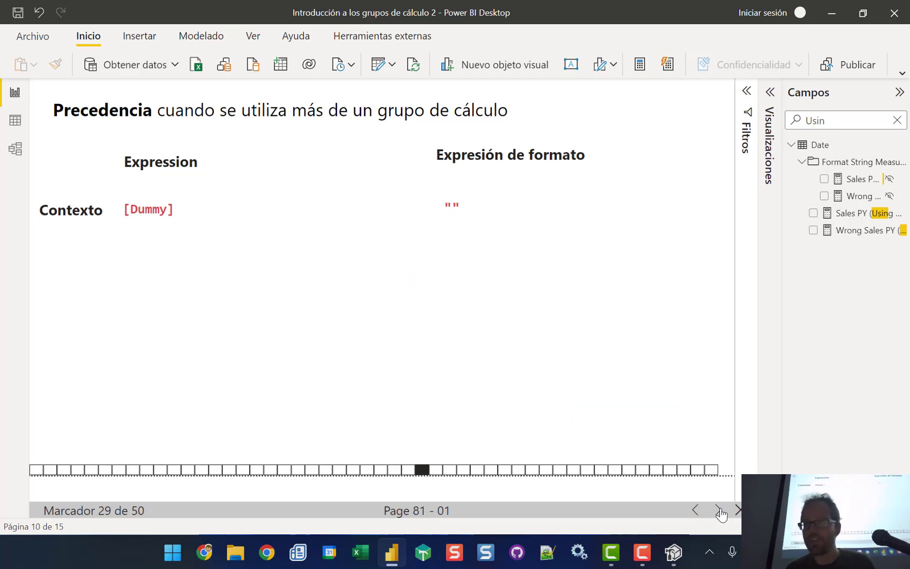
{"action": "left_click", "coordinate": [719, 511]}
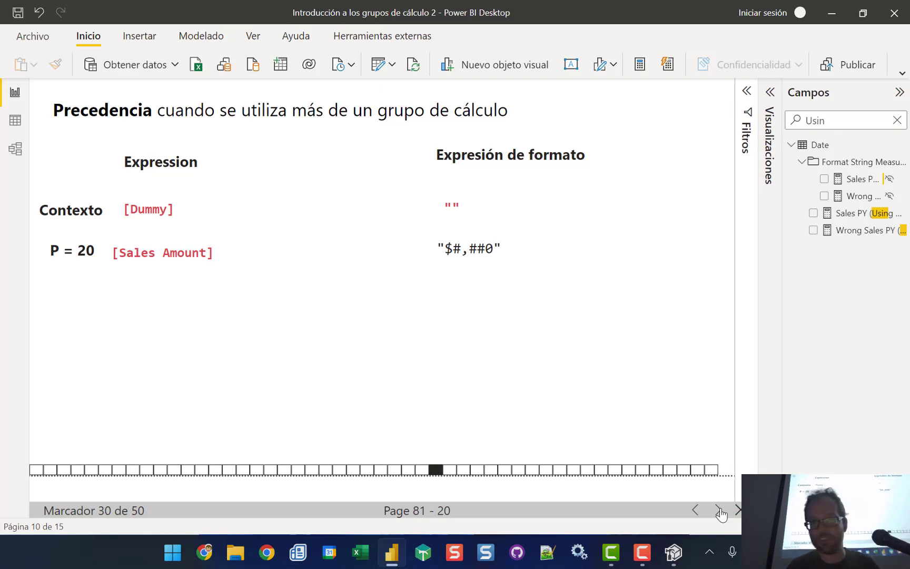
{"action": "left_click", "coordinate": [719, 510]}
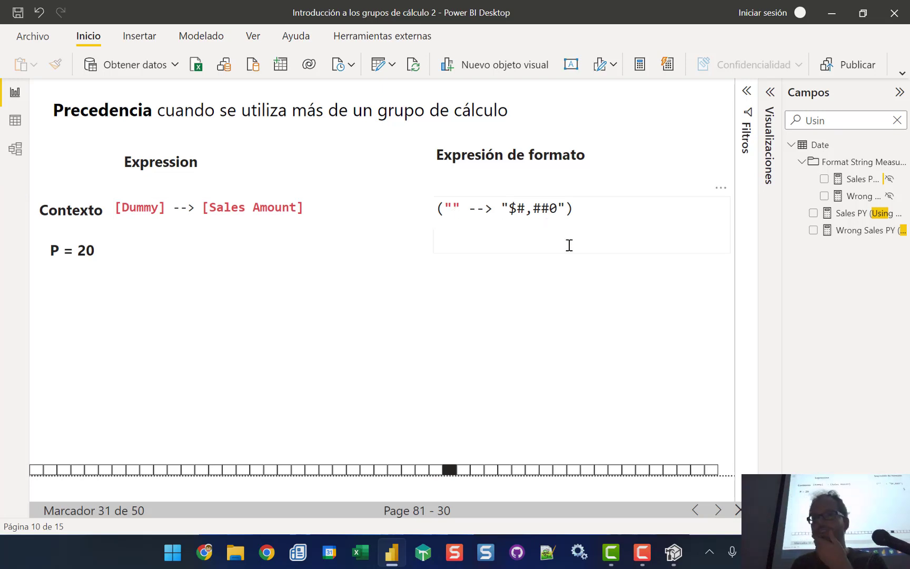
{"action": "left_click", "coordinate": [716, 511]}
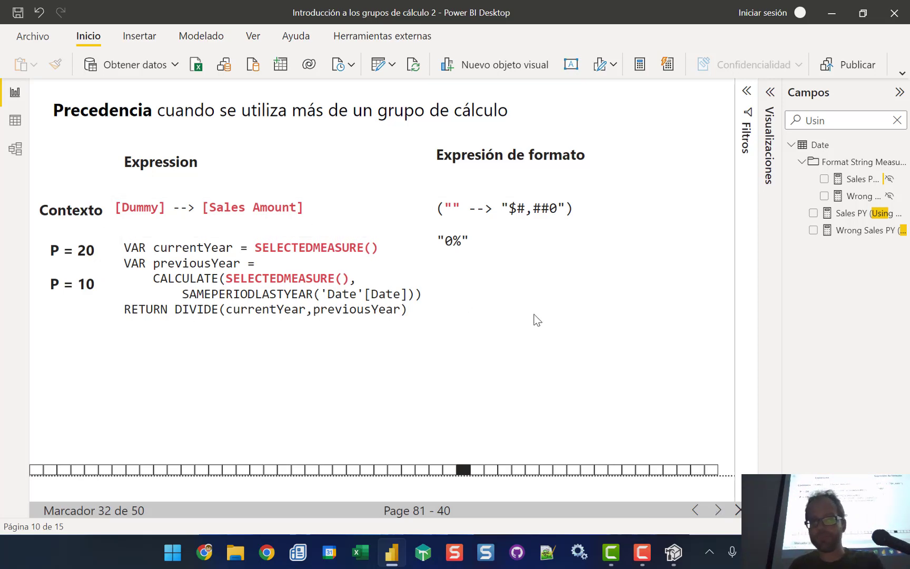
{"action": "left_click", "coordinate": [717, 511]}
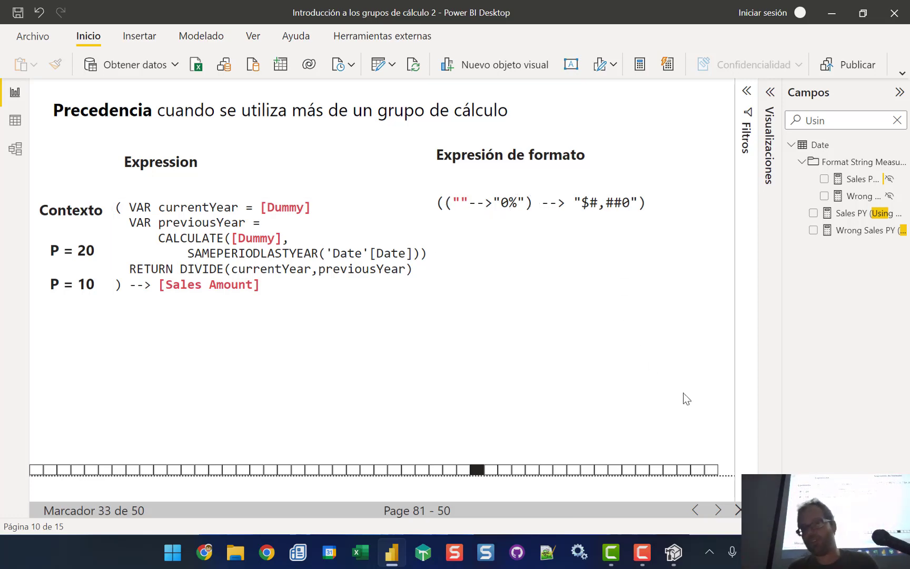
{"action": "left_click", "coordinate": [718, 509]}
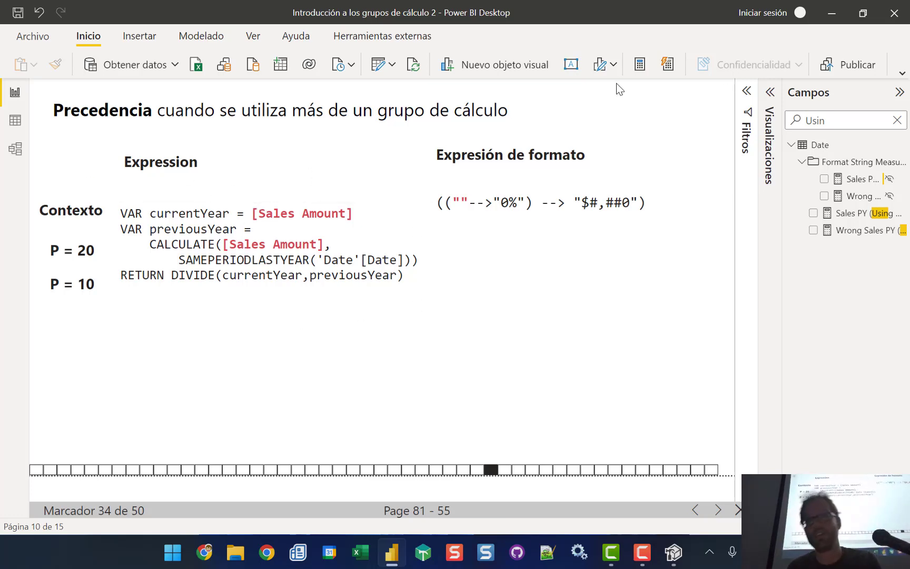
{"action": "left_click", "coordinate": [720, 509]}
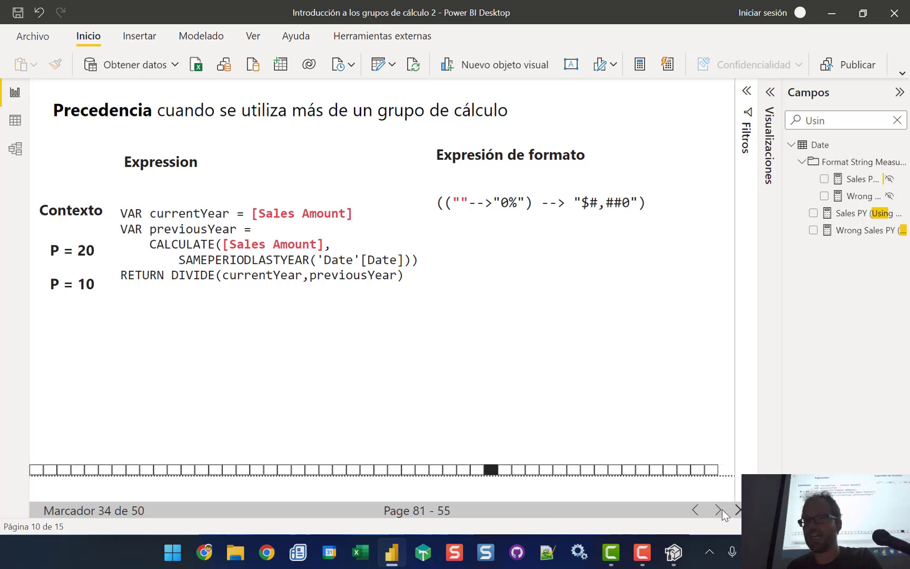
{"action": "left_click", "coordinate": [719, 511]}
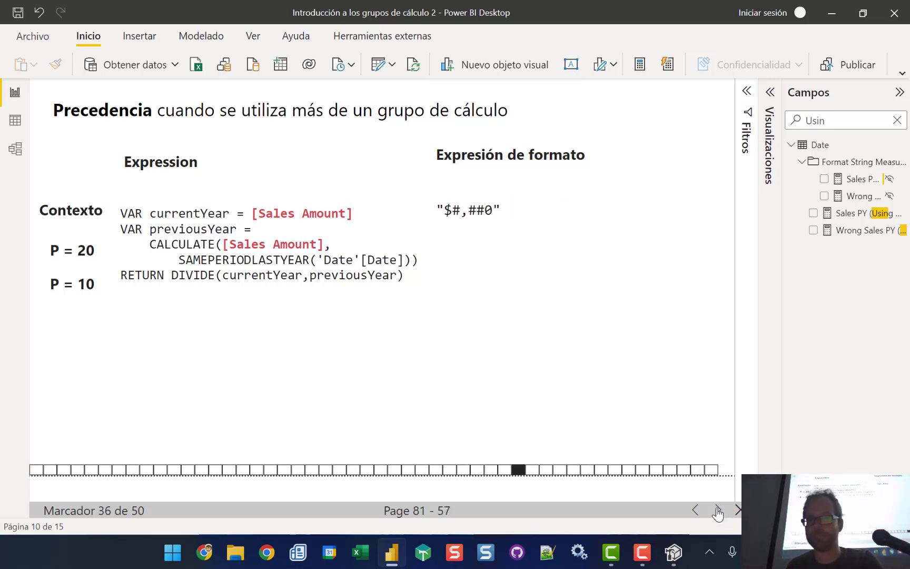
{"action": "left_click", "coordinate": [719, 512]}
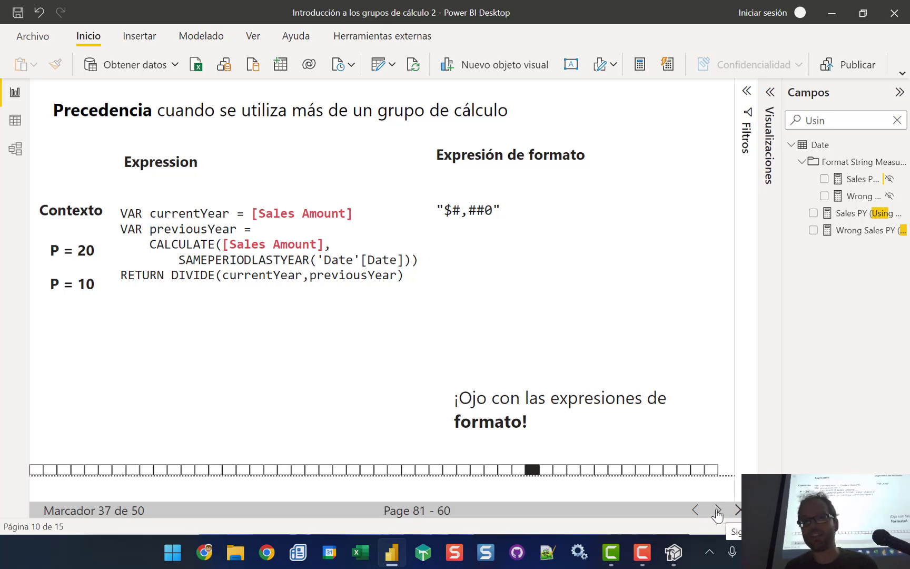
{"action": "left_click", "coordinate": [717, 510]}
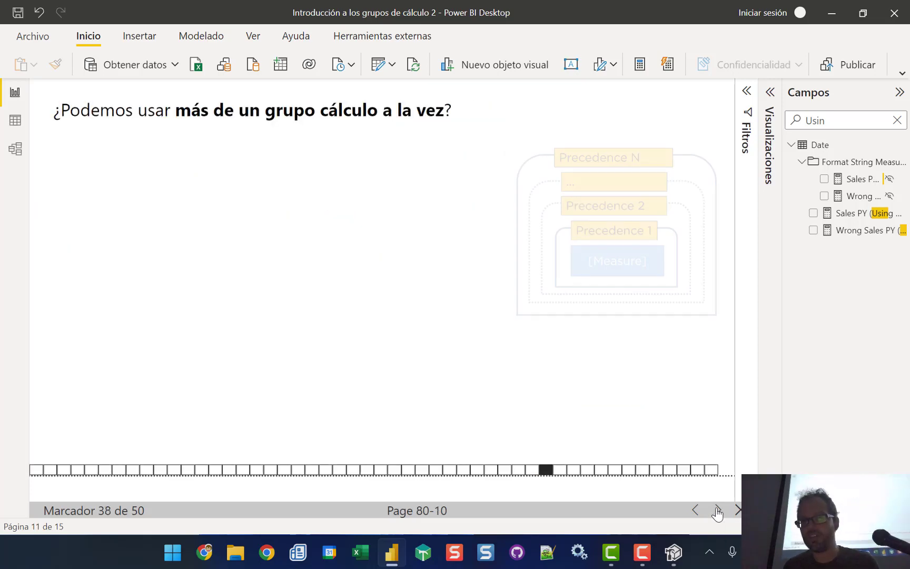
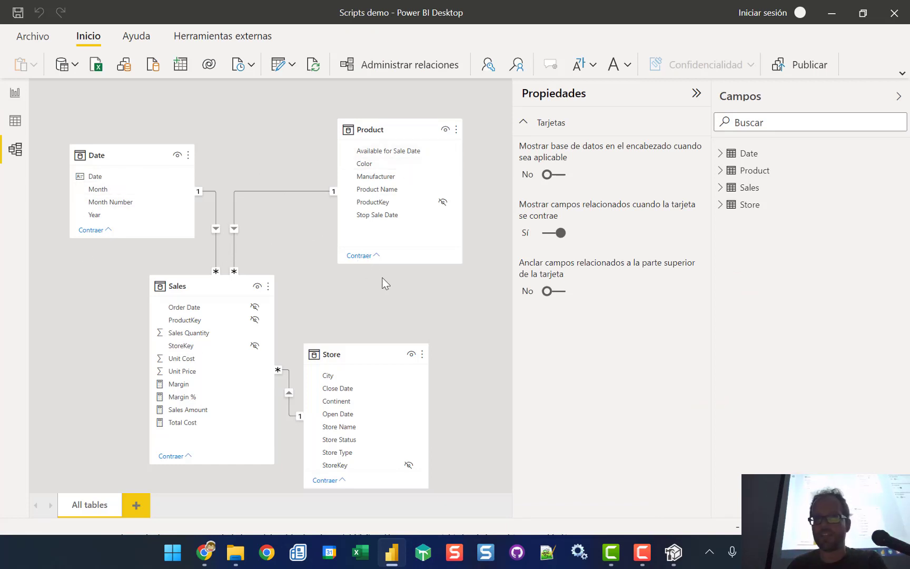
Step: Show the report page of the Scripts demo file and examine the fields of the Sales Amount line chart
{"action": "left_click", "coordinate": [15, 92]}
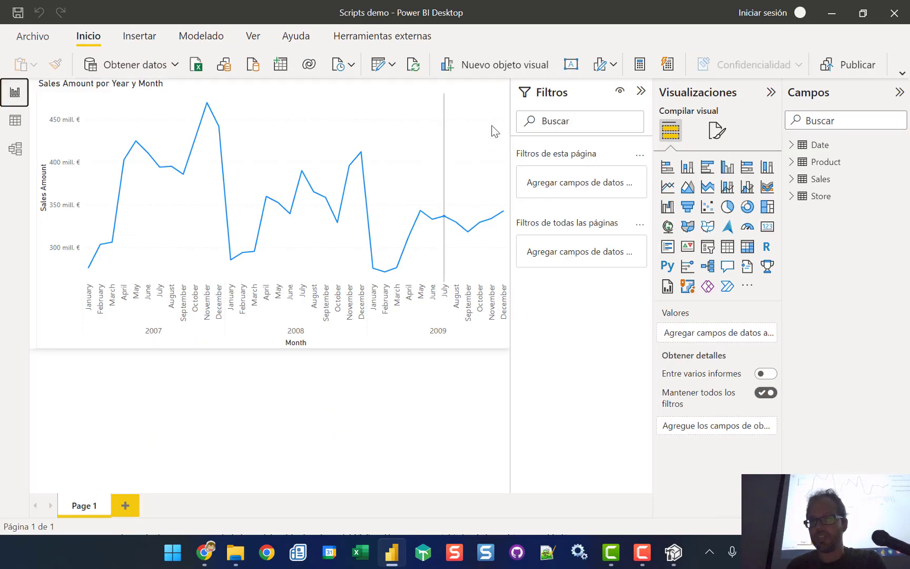
{"action": "left_click", "coordinate": [474, 108]}
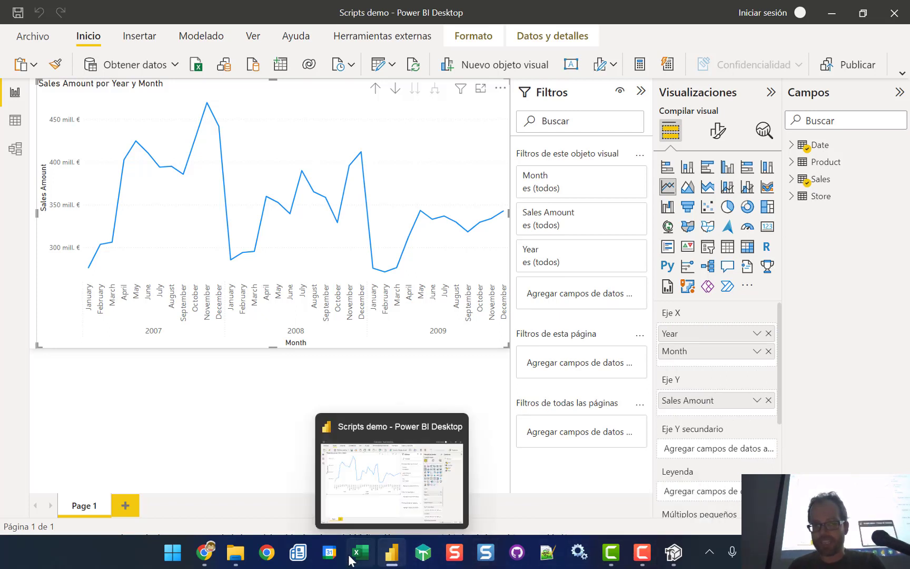
Step: Switch to Chrome and open the esbrina-ba.com article "One-click Calculation Groups for your toolbelt"
{"action": "left_click", "coordinate": [274, 557]}
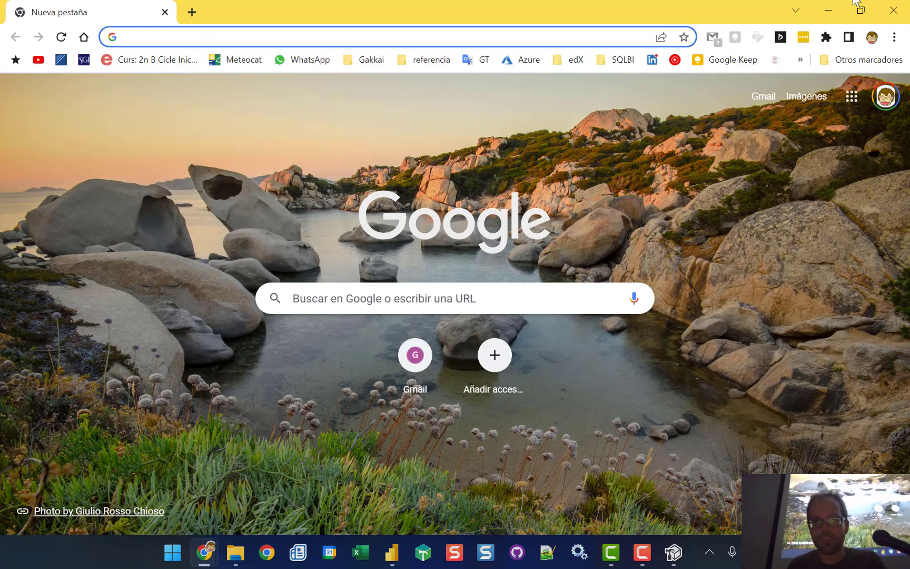
{"action": "type", "text": "ww"}
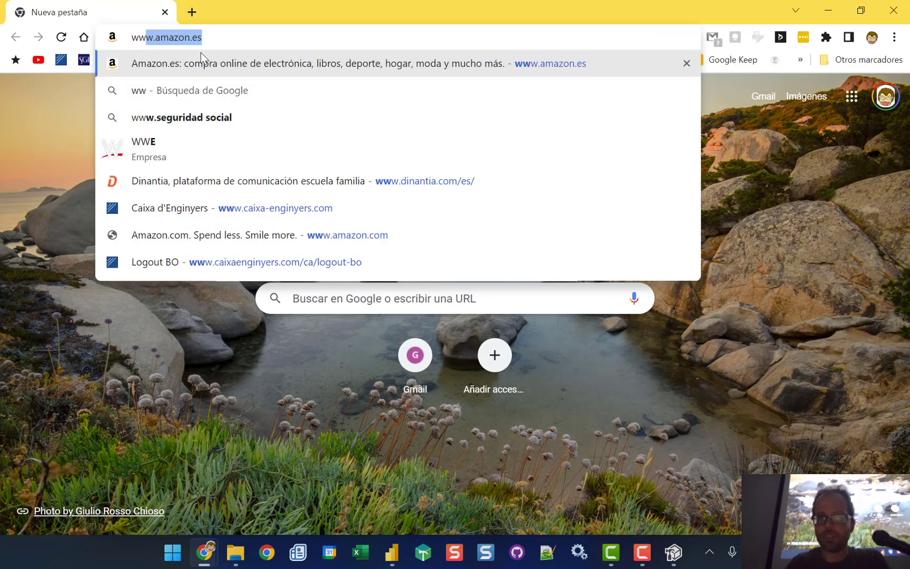
{"action": "type", "text": "w.esbrina-"}
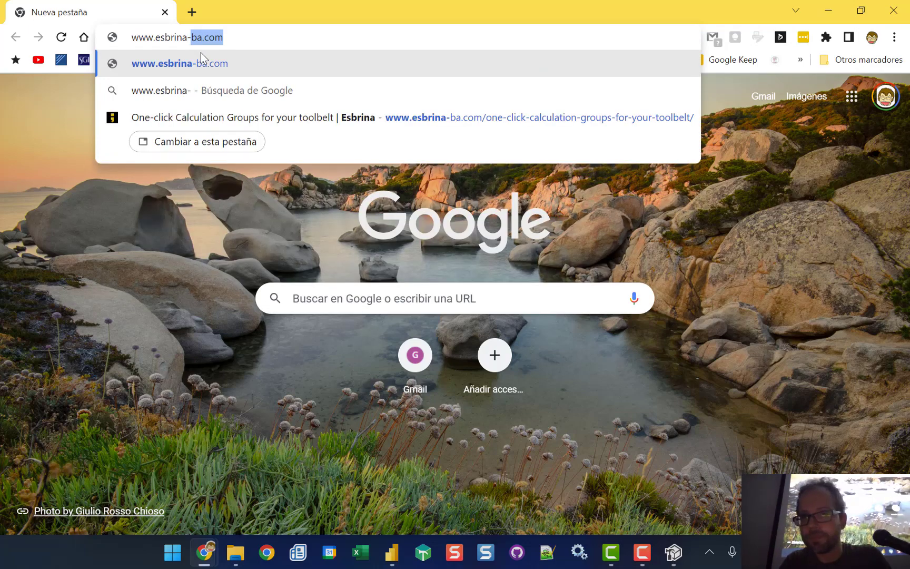
{"action": "left_click", "coordinate": [290, 113]}
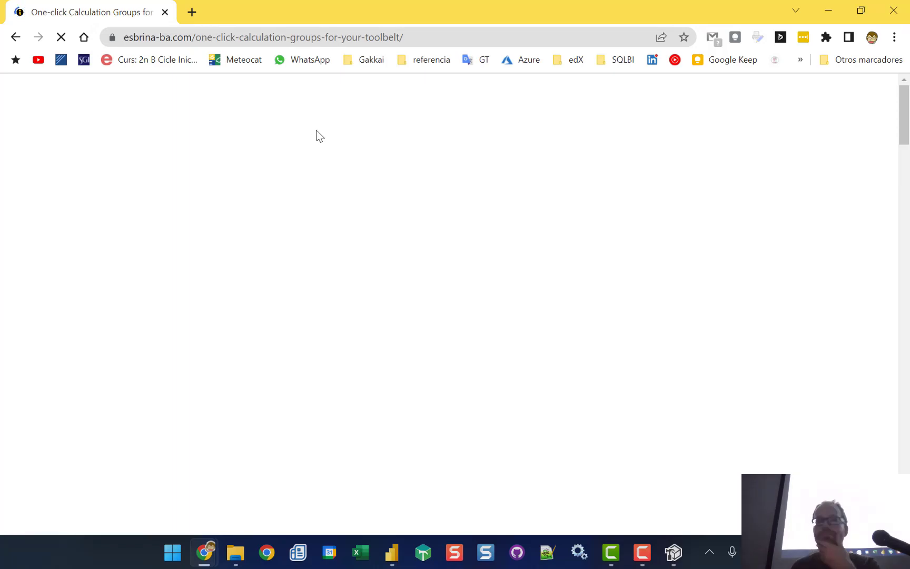
Step: Open the new GitHub version of the dynamic measure script in a separate tab and copy all its code
{"action": "scroll", "coordinate": [387, 274], "scroll_direction": "down", "scroll_amount": 10}
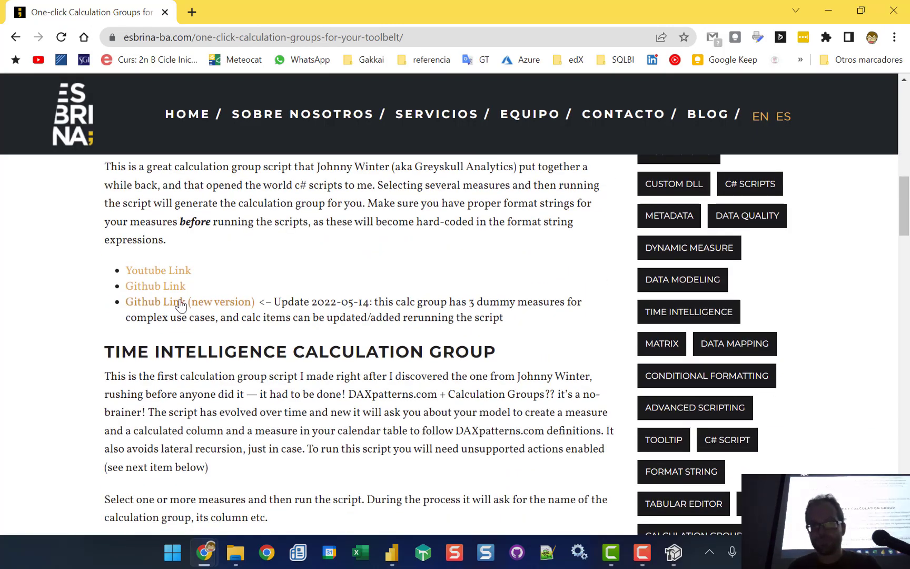
{"action": "middle_click", "coordinate": [180, 305]}
{"action": "left_click", "coordinate": [252, 16]}
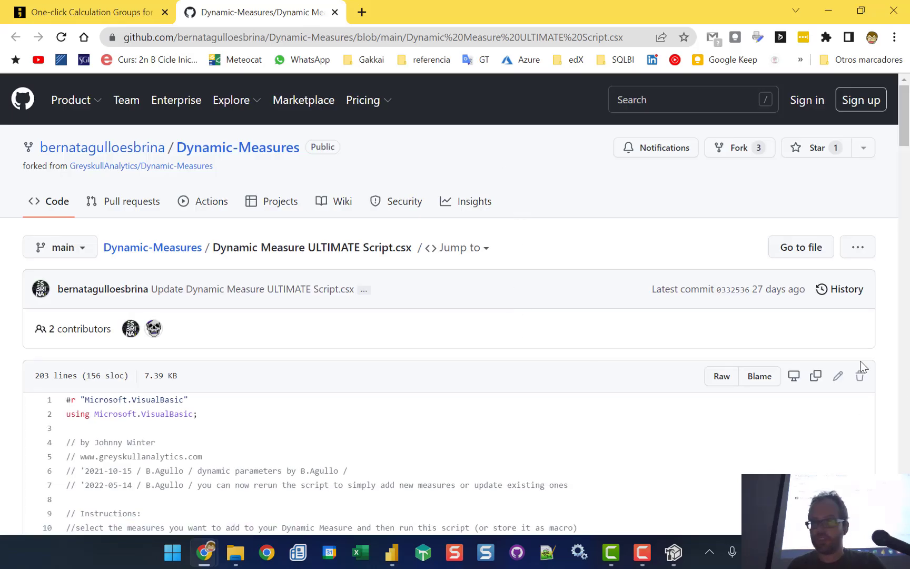
{"action": "left_click", "coordinate": [815, 376]}
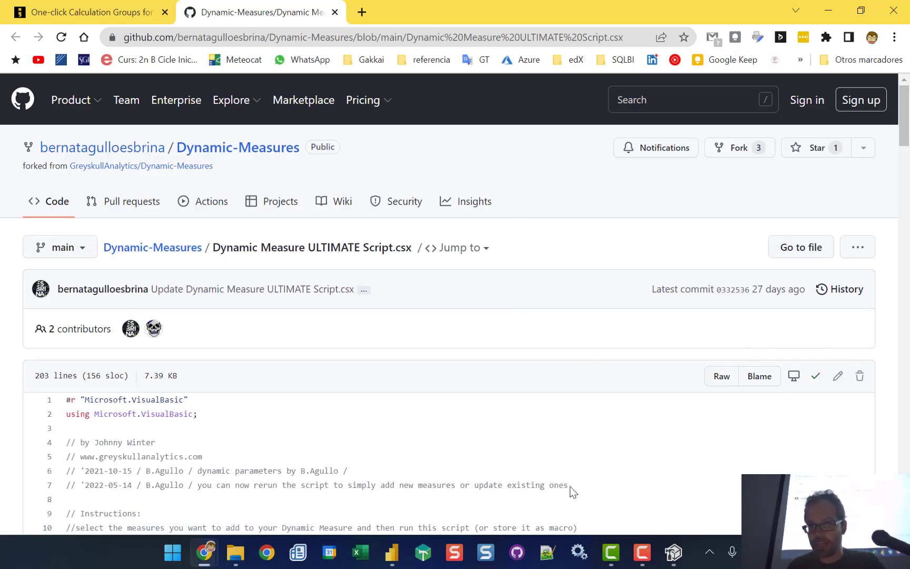
Step: Switch to Tabular Editor and connect it to the local Scripts demo.pbix instance with Windows Integrated or Azure AD login
{"action": "left_click", "coordinate": [674, 553]}
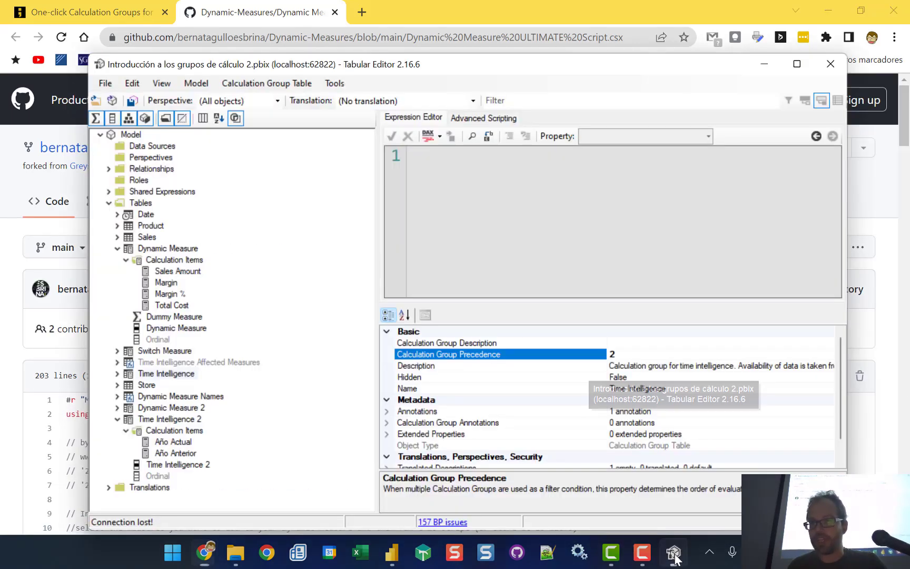
{"action": "left_click", "coordinate": [112, 101]}
{"action": "left_click", "coordinate": [494, 262]}
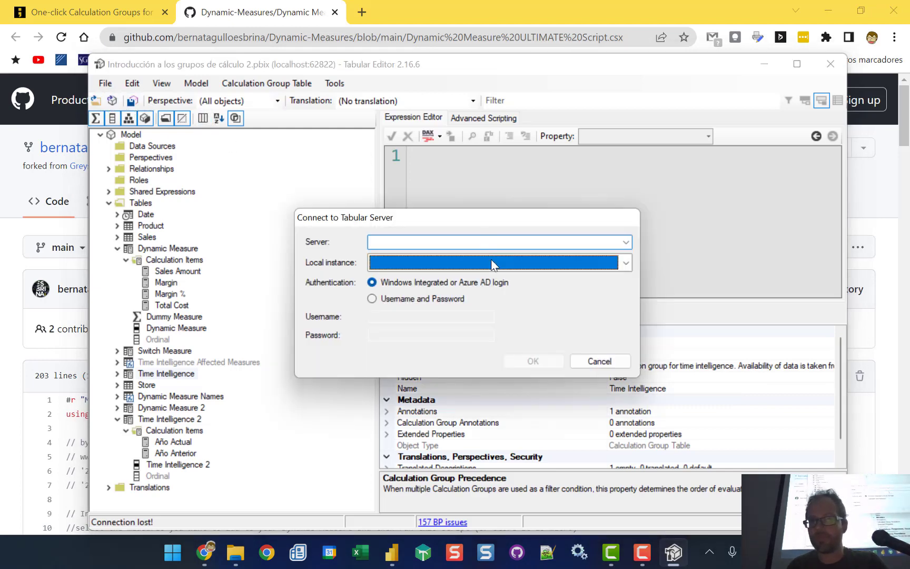
{"action": "left_click", "coordinate": [506, 279]}
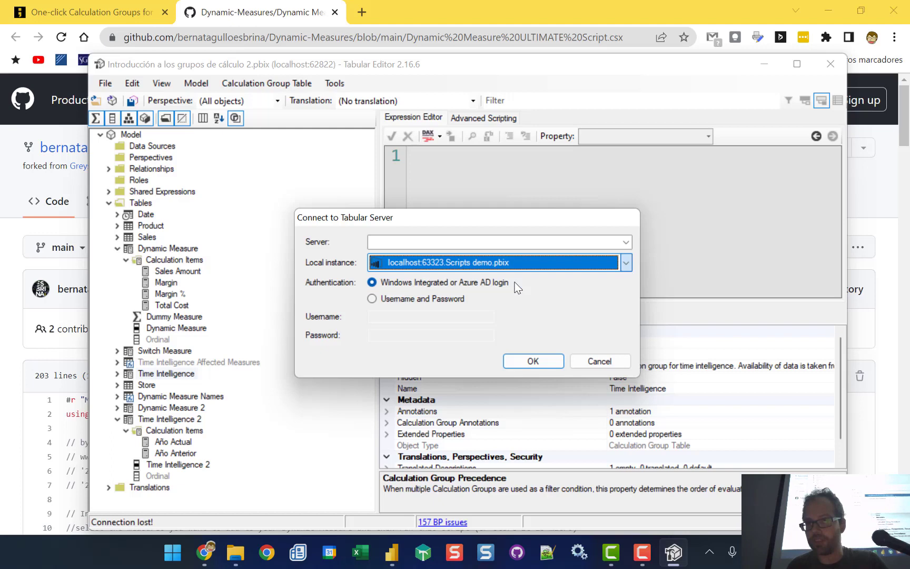
{"action": "left_click", "coordinate": [532, 360]}
{"action": "left_click", "coordinate": [558, 341]}
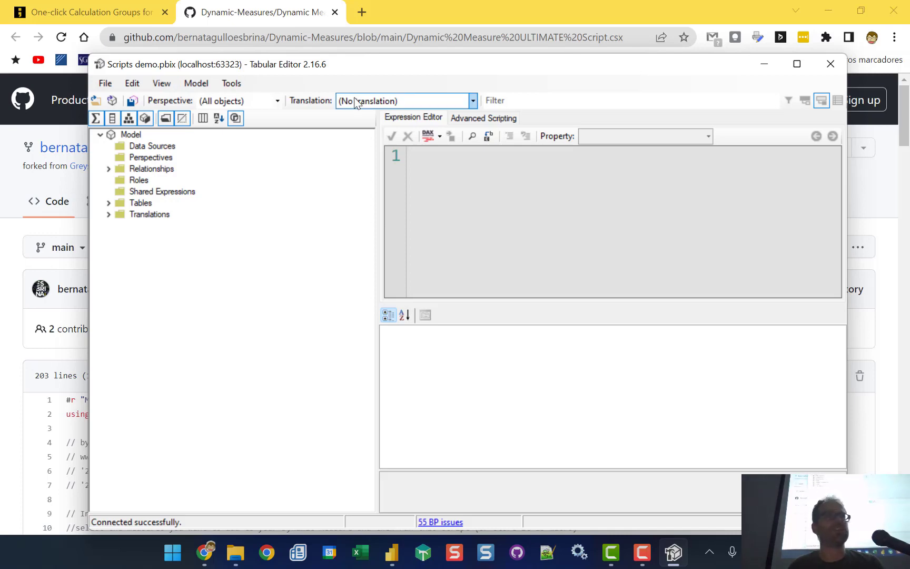
Step: Paste the copied code as an advanced script and save it as the custom action "dynamic pug barcelona" for the Measure context
{"action": "left_click", "coordinate": [468, 120]}
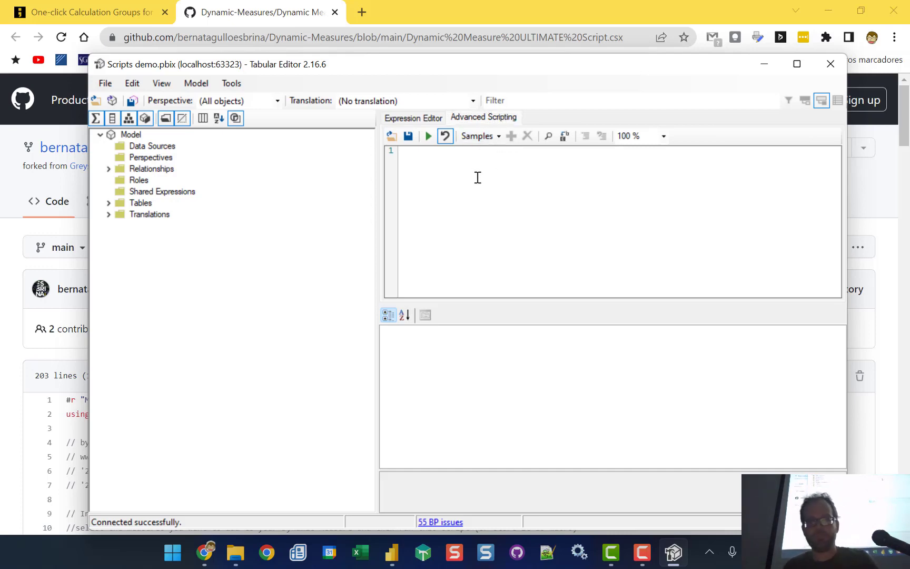
{"action": "key", "text": "ctrl+v"}
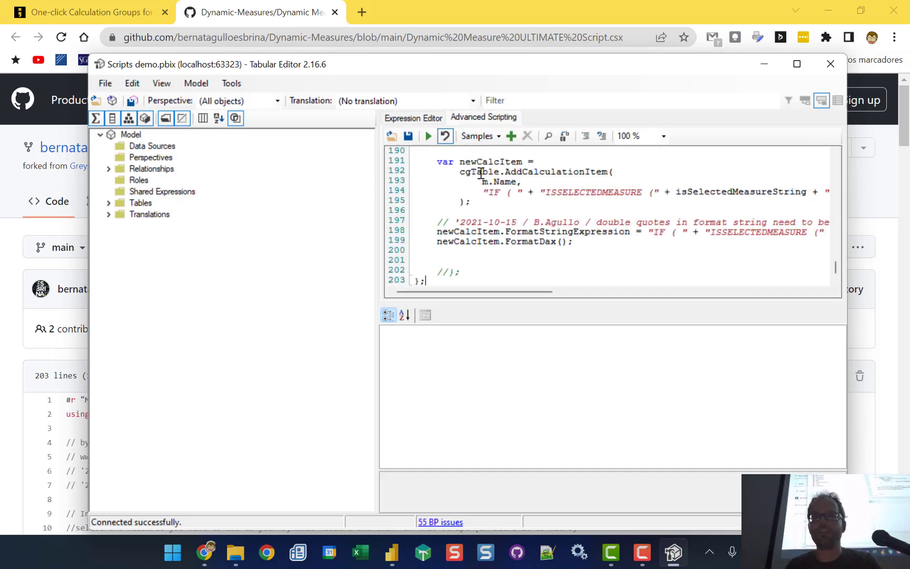
{"action": "left_click", "coordinate": [510, 138]}
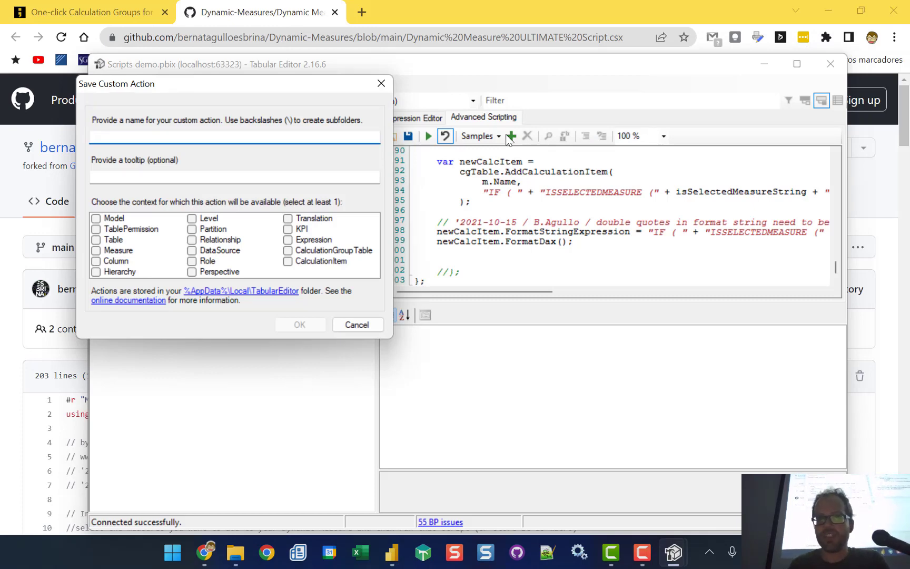
{"action": "left_click", "coordinate": [119, 248]}
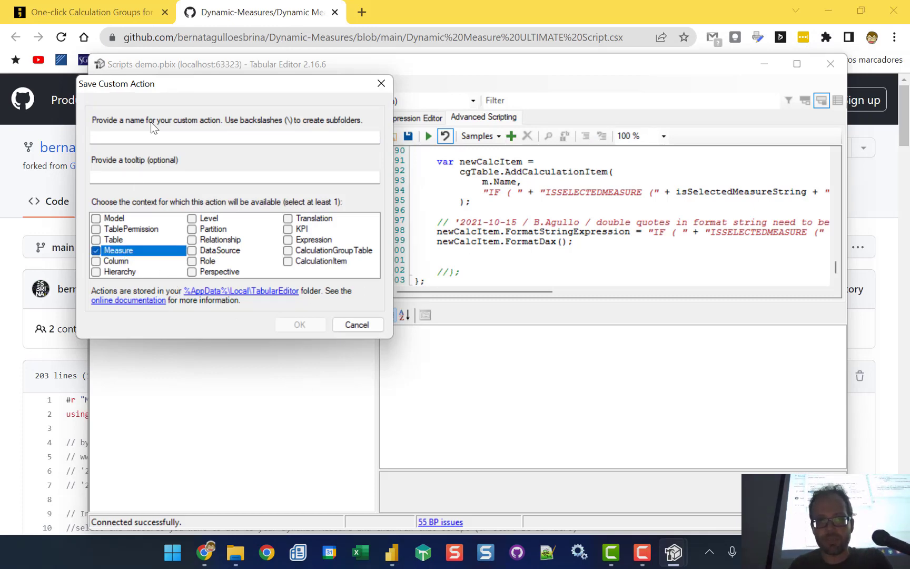
{"action": "left_click", "coordinate": [135, 137]}
{"action": "type", "text": "dy"}
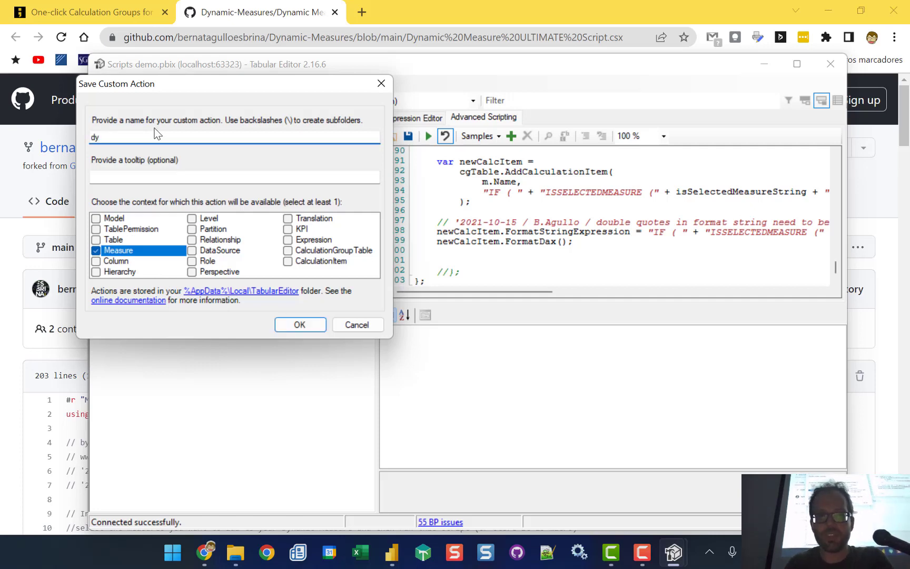
{"action": "type", "text": "namic pug barcelona"}
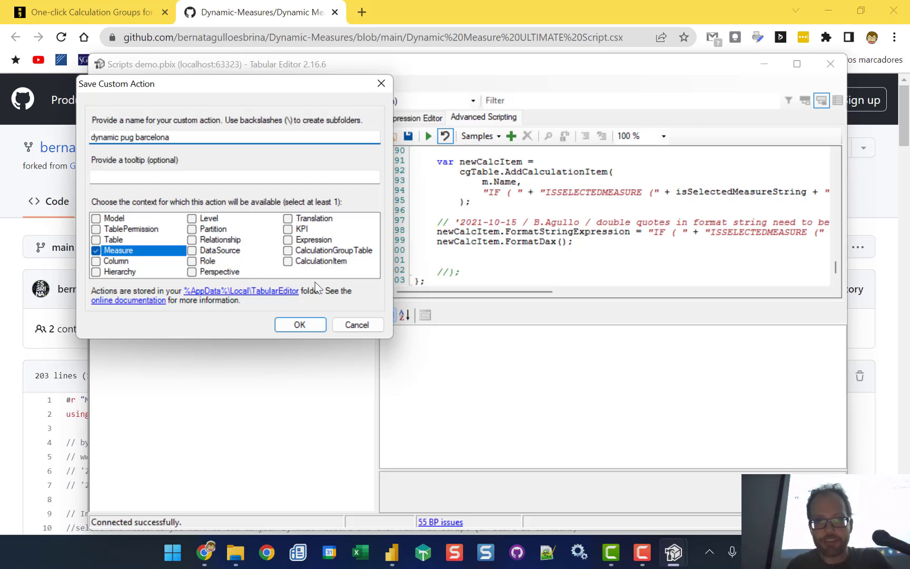
{"action": "left_click", "coordinate": [322, 322]}
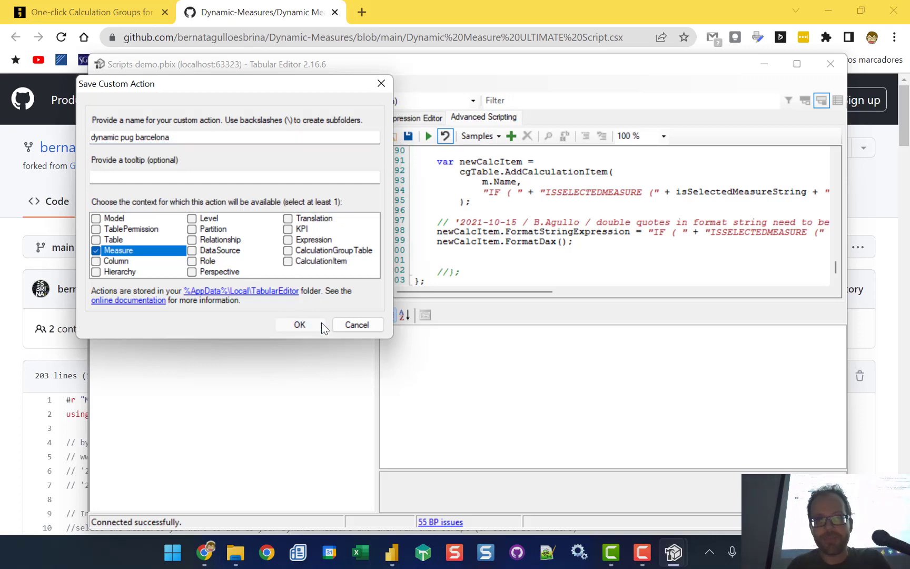
Step: Run the "dynamic pug barcelona" custom action on the Sales table's Sales Amount, Total Cost, Margin and Margin % measures
{"action": "left_click", "coordinate": [109, 203]}
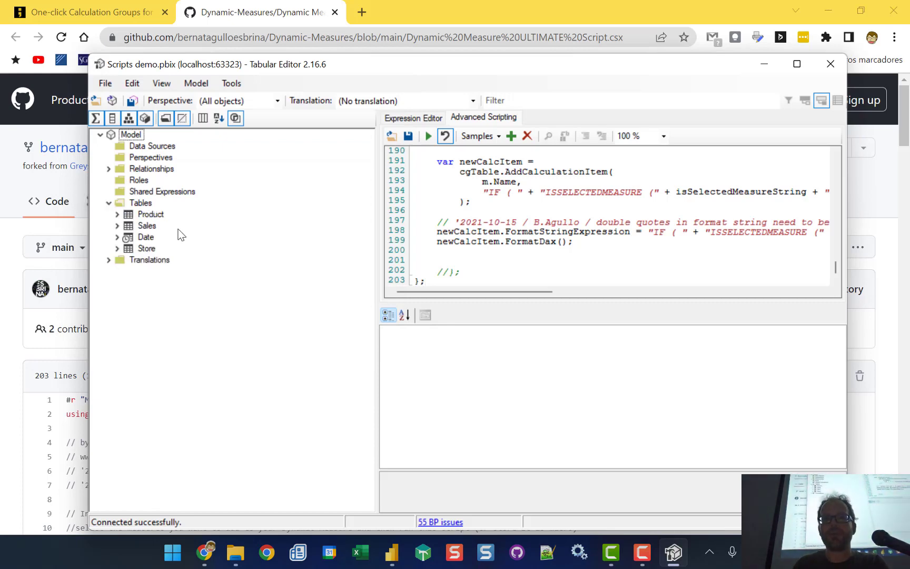
{"action": "left_click", "coordinate": [117, 225]}
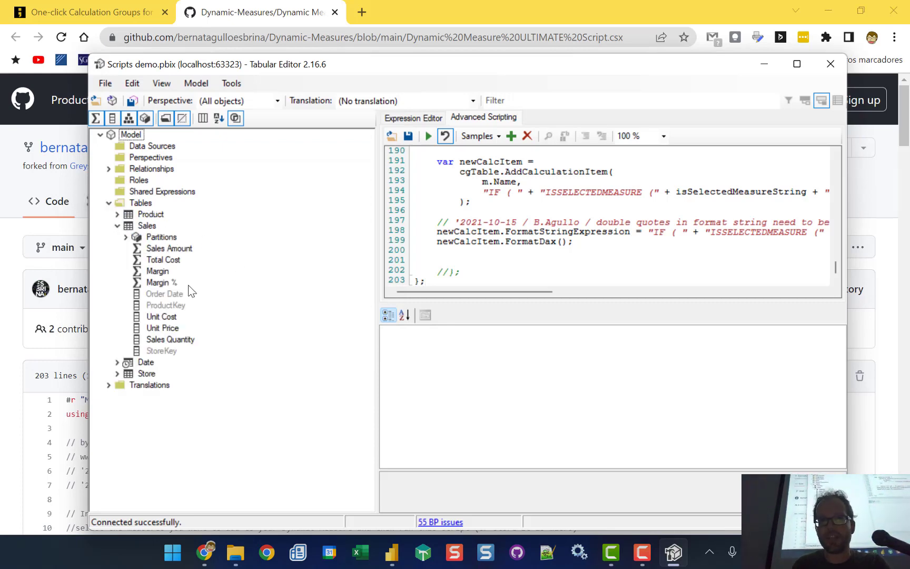
{"action": "left_click", "coordinate": [169, 248]}
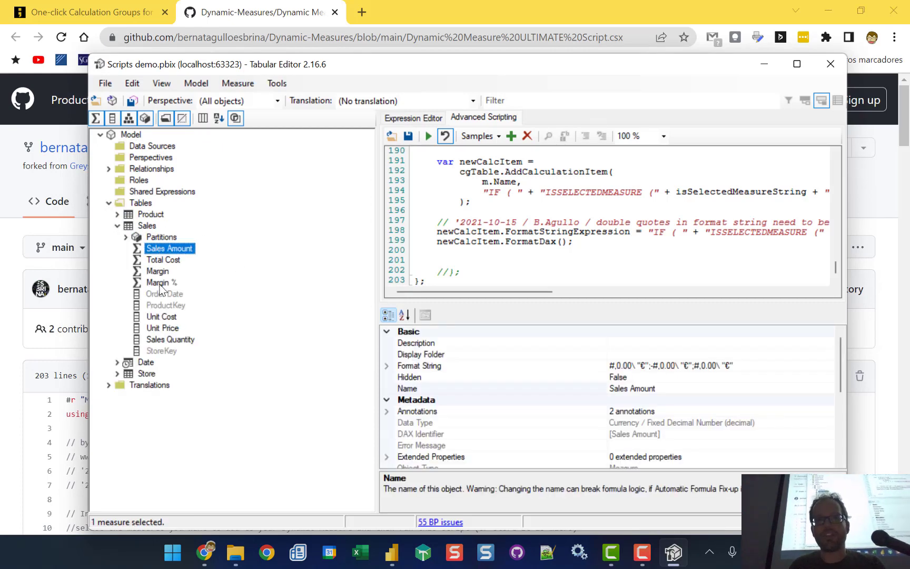
{"action": "left_click", "coordinate": [159, 283], "text": "shift"}
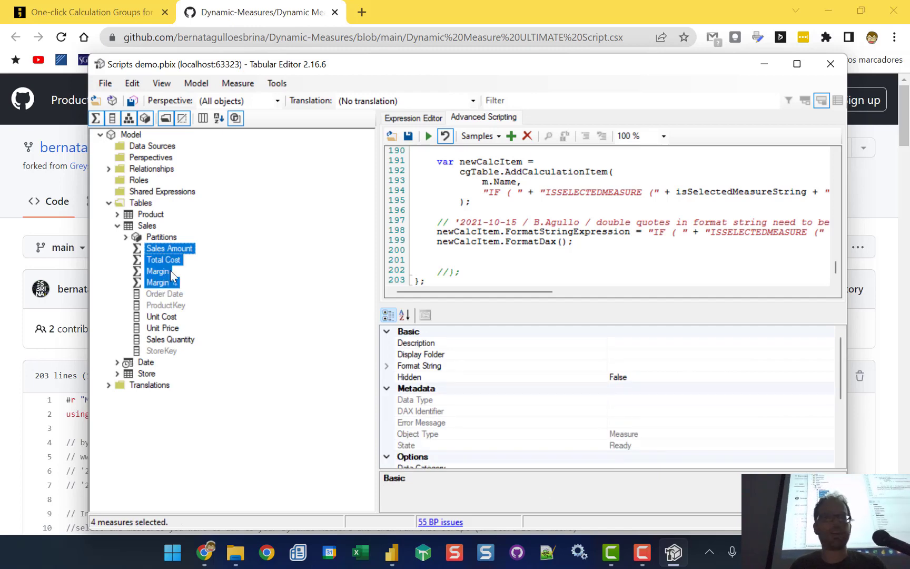
{"action": "right_click", "coordinate": [162, 258]}
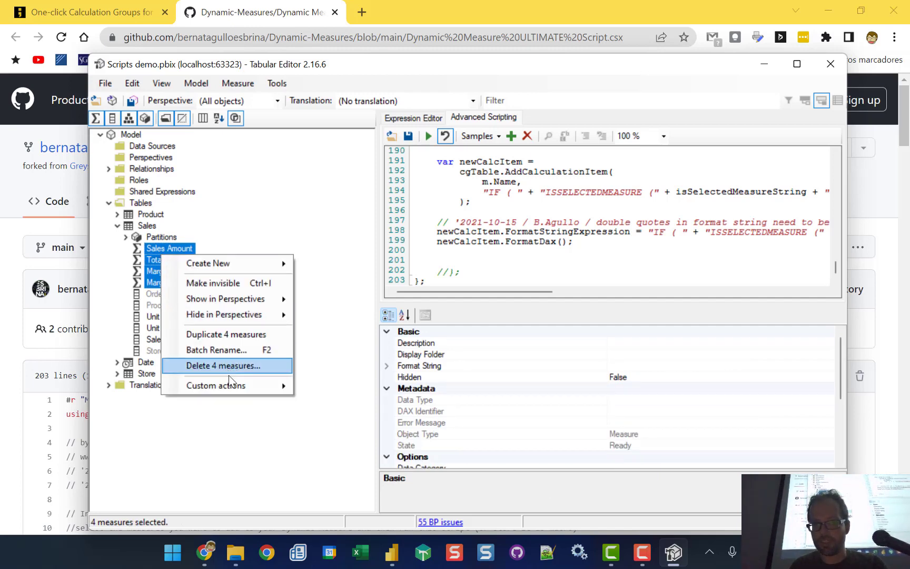
{"action": "mouse_move", "coordinate": [230, 384]}
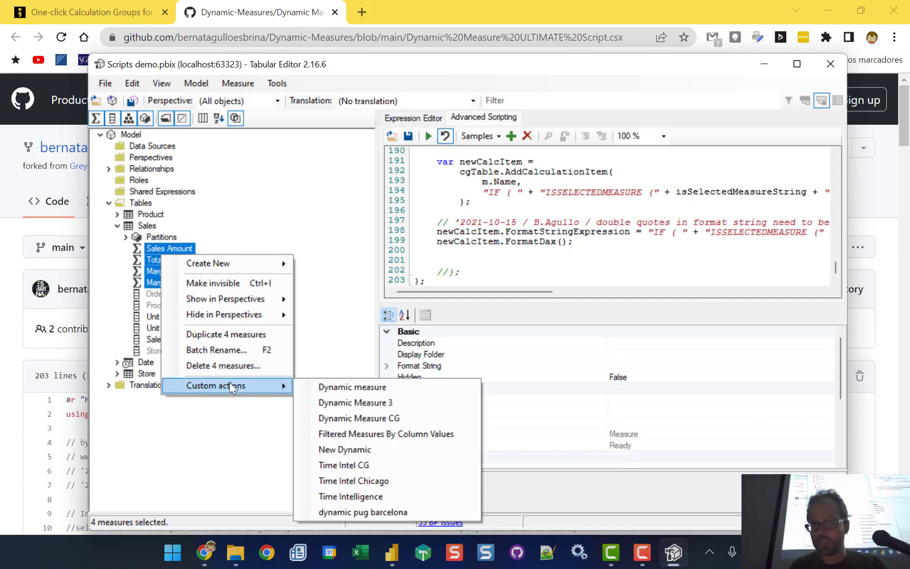
{"action": "left_click", "coordinate": [363, 516]}
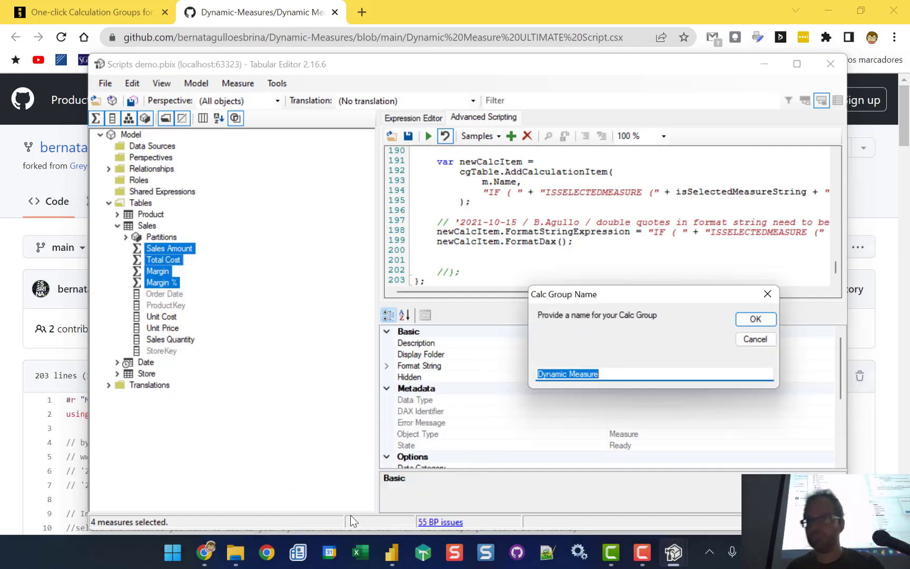
Step: Name both the calculation group and its column Dynamic Measure, and the dynamic measure Dummy
{"action": "left_click", "coordinate": [752, 318]}
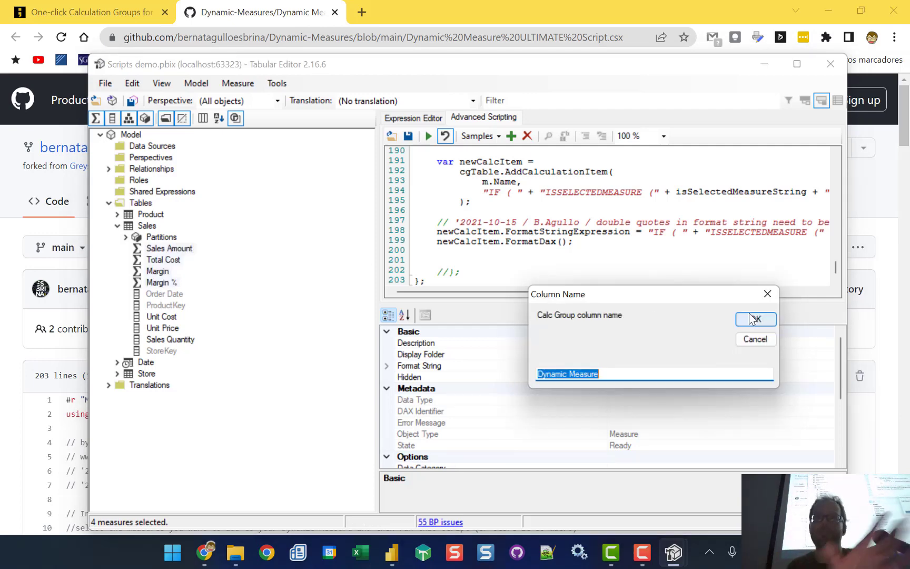
{"action": "left_click", "coordinate": [755, 320]}
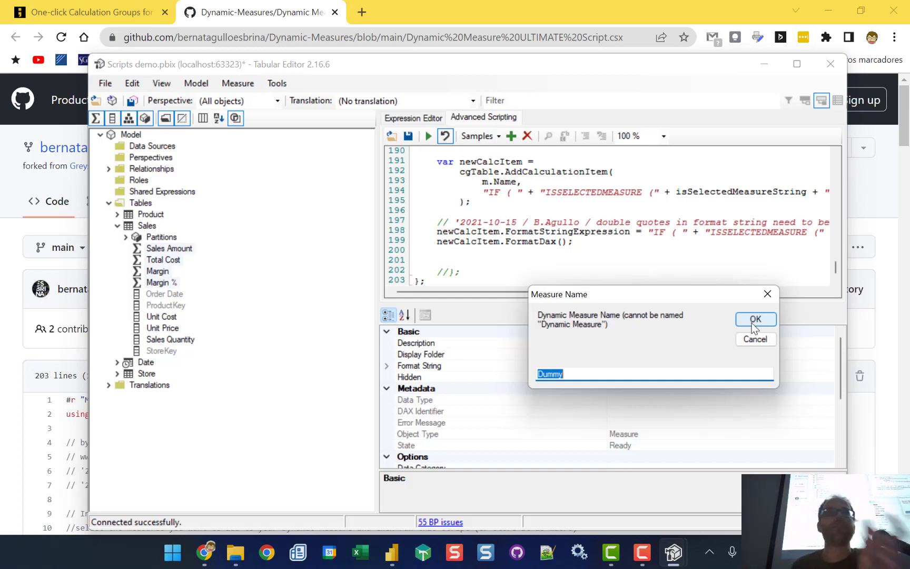
{"action": "left_click", "coordinate": [752, 321]}
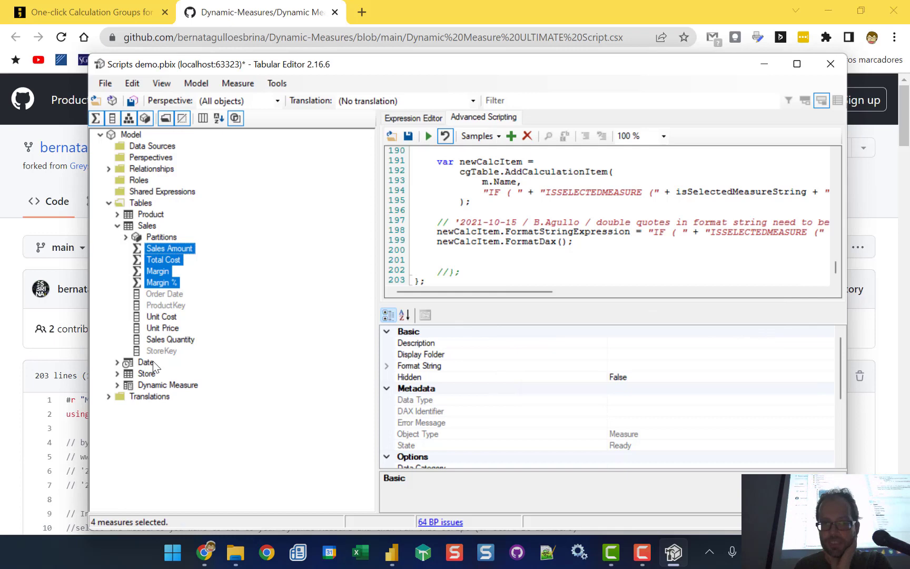
Step: Examine the expression and format string expression of the Dynamic Measure group's Sales Amount item, and the format string of the Sales Amount measure
{"action": "left_click", "coordinate": [117, 385]}
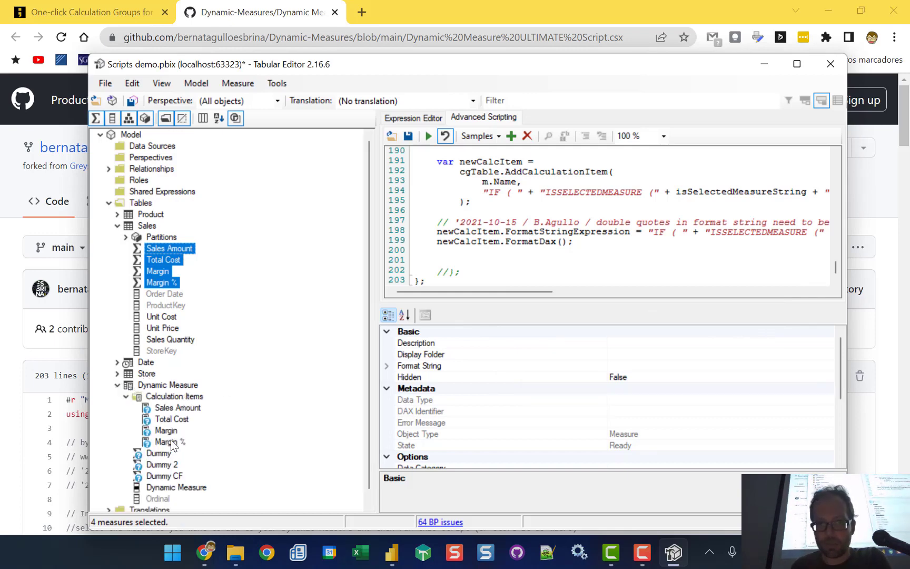
{"action": "left_click", "coordinate": [176, 408]}
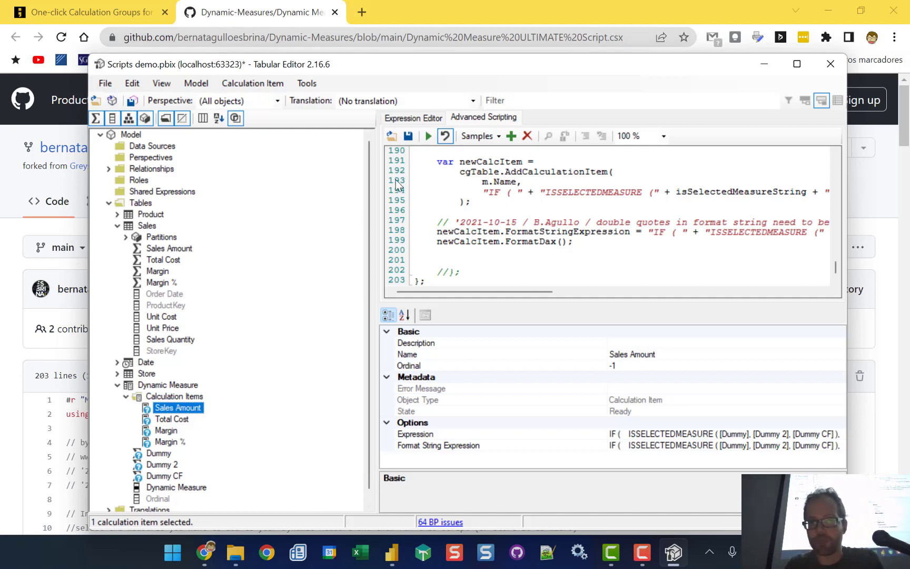
{"action": "left_click", "coordinate": [415, 118]}
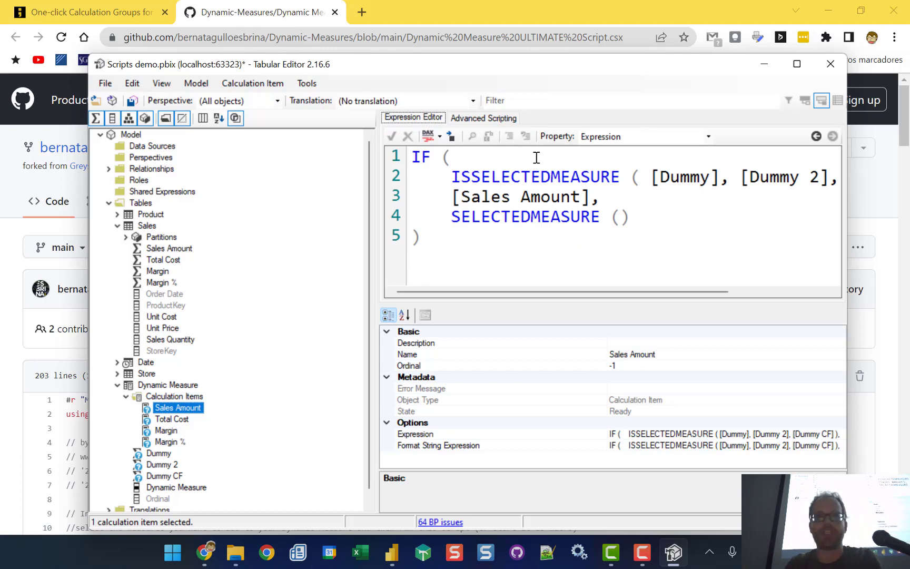
{"action": "left_click_drag", "start_coordinate": [601, 292], "coordinate": [514, 302]}
{"action": "left_click", "coordinate": [617, 136]}
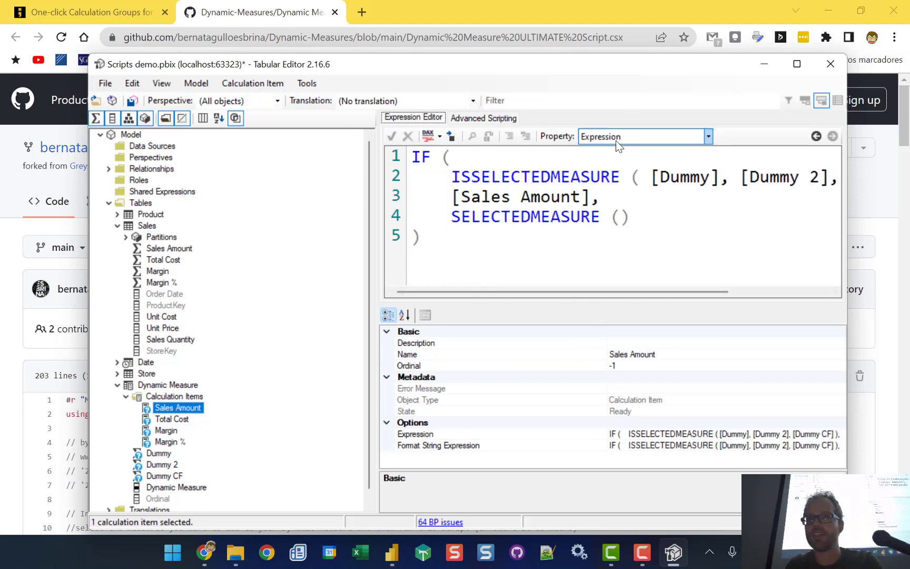
{"action": "left_click", "coordinate": [624, 162]}
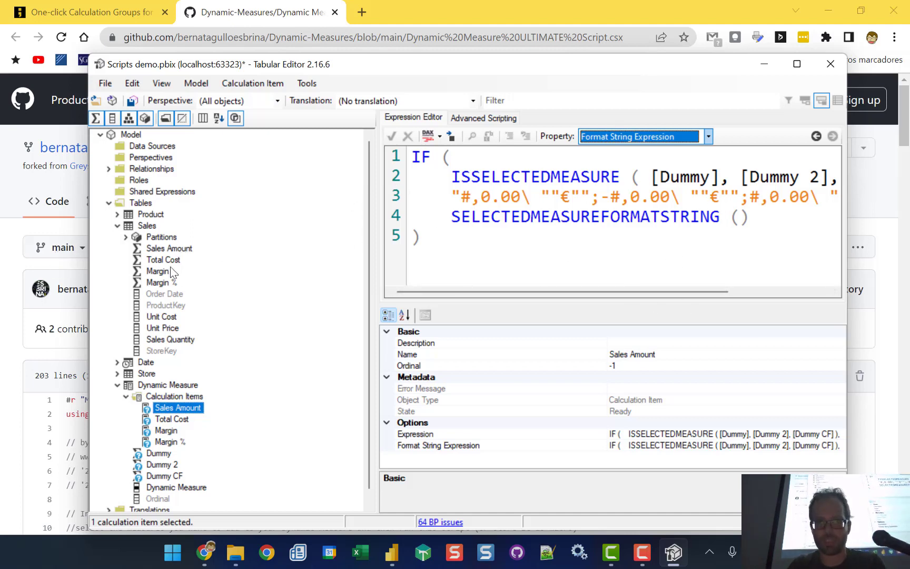
{"action": "left_click", "coordinate": [177, 248]}
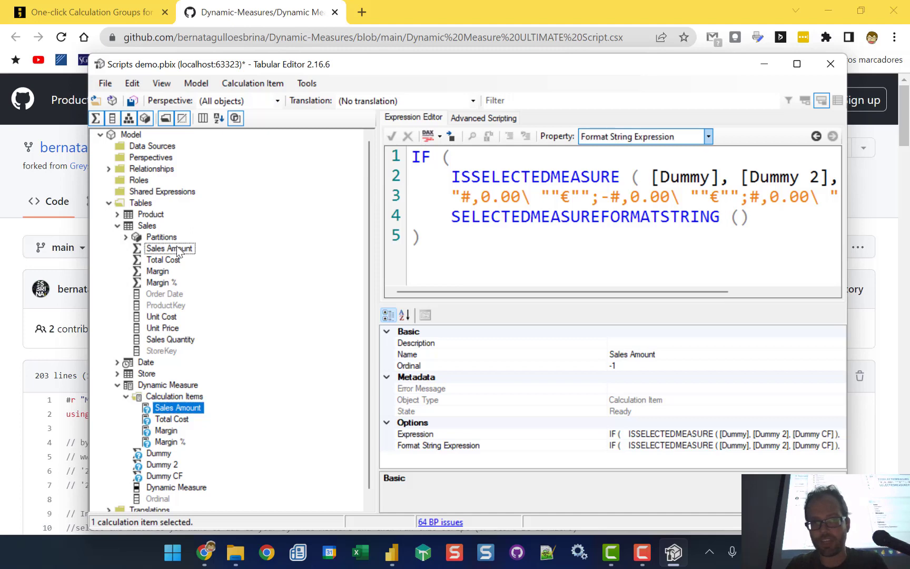
{"action": "left_click", "coordinate": [754, 365]}
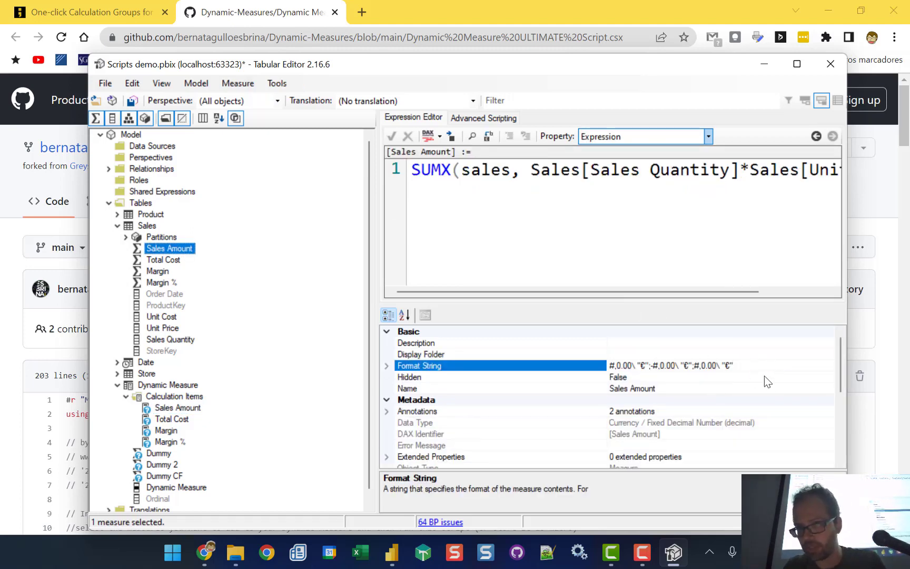
Step: Change the Sales Amount measure's format from custom to Currency
{"action": "left_click", "coordinate": [387, 365]}
{"action": "left_click", "coordinate": [676, 389]}
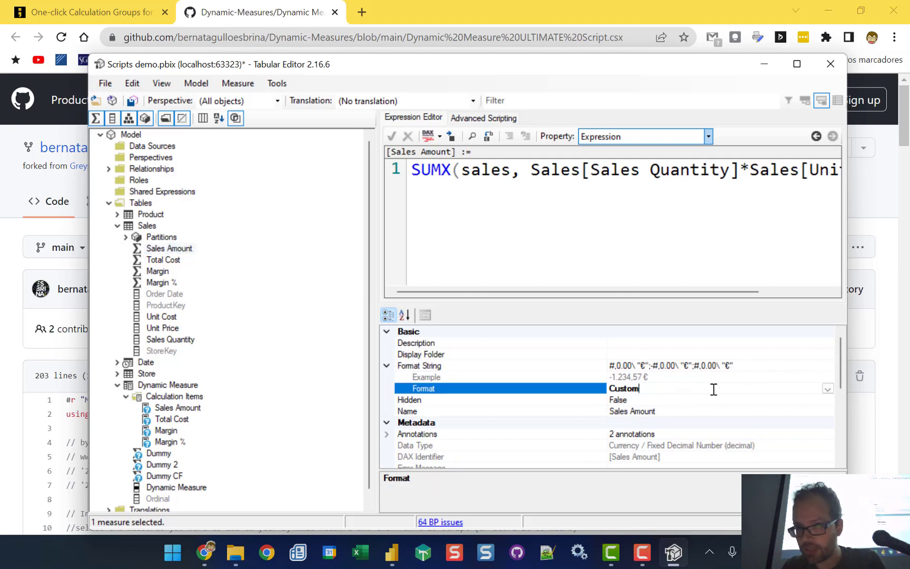
{"action": "left_click", "coordinate": [827, 388]}
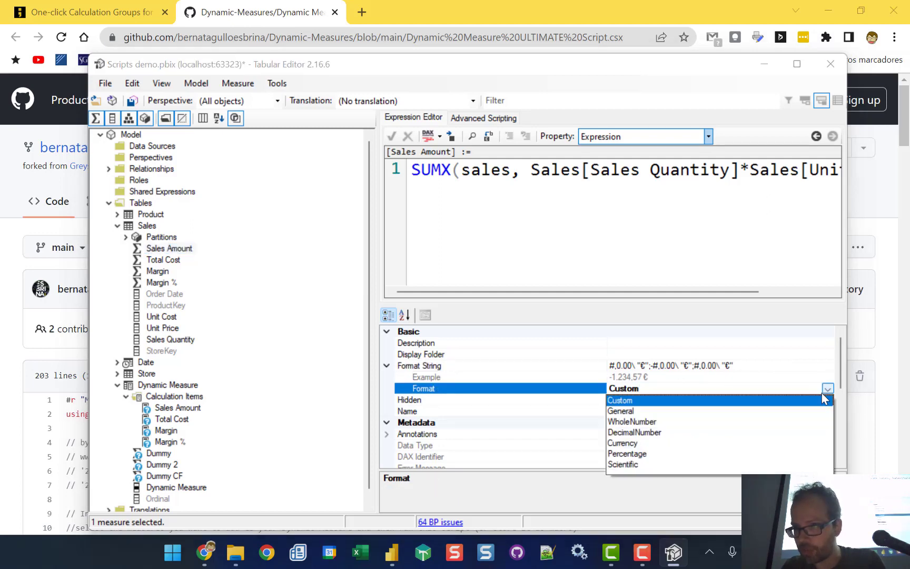
{"action": "left_click", "coordinate": [685, 444]}
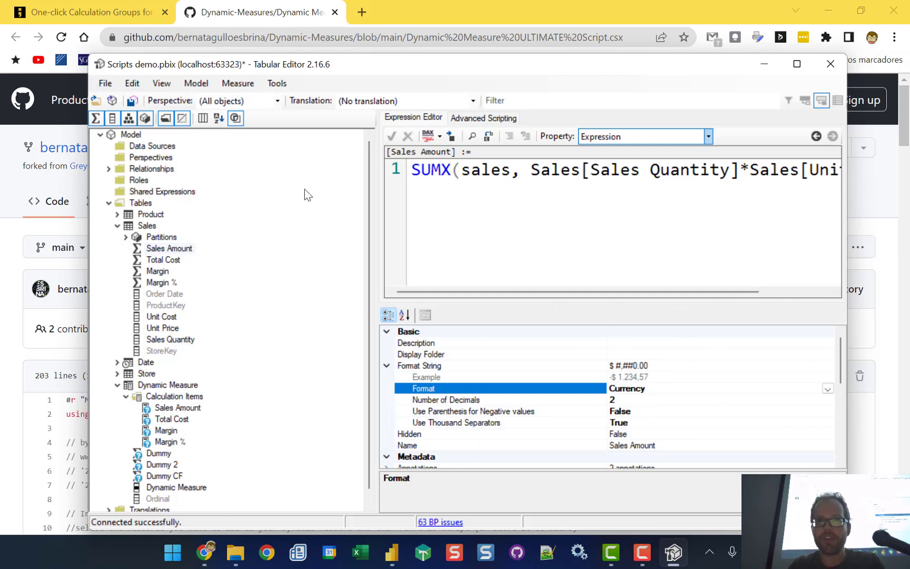
Step: Rerun the "dynamic pug barcelona" custom action on only the Sales table's Sales Amount measure
{"action": "right_click", "coordinate": [158, 248]}
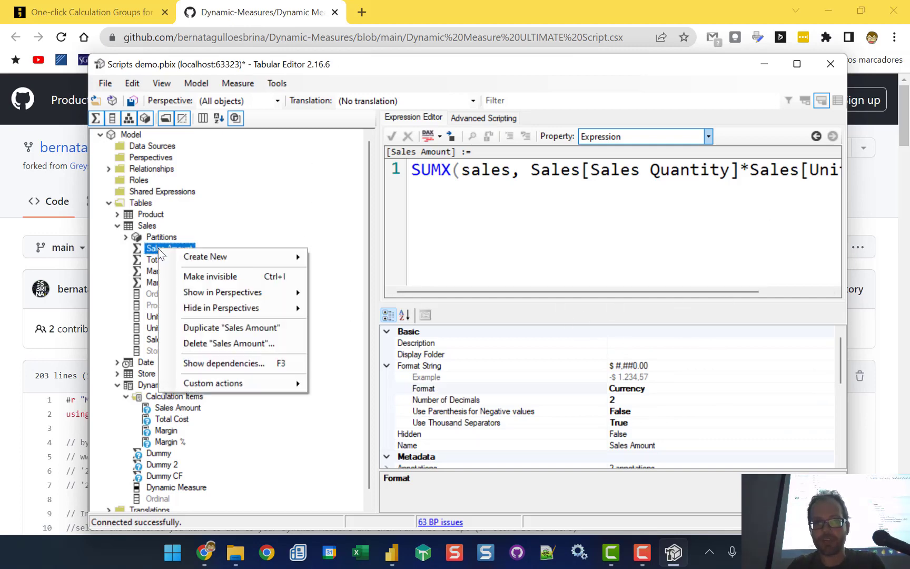
{"action": "mouse_move", "coordinate": [241, 388]}
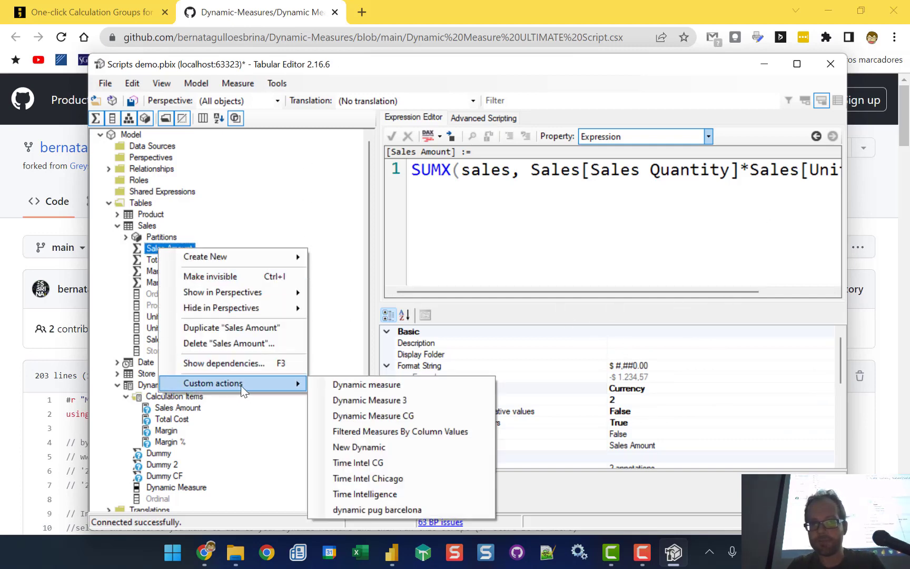
{"action": "left_click", "coordinate": [405, 509]}
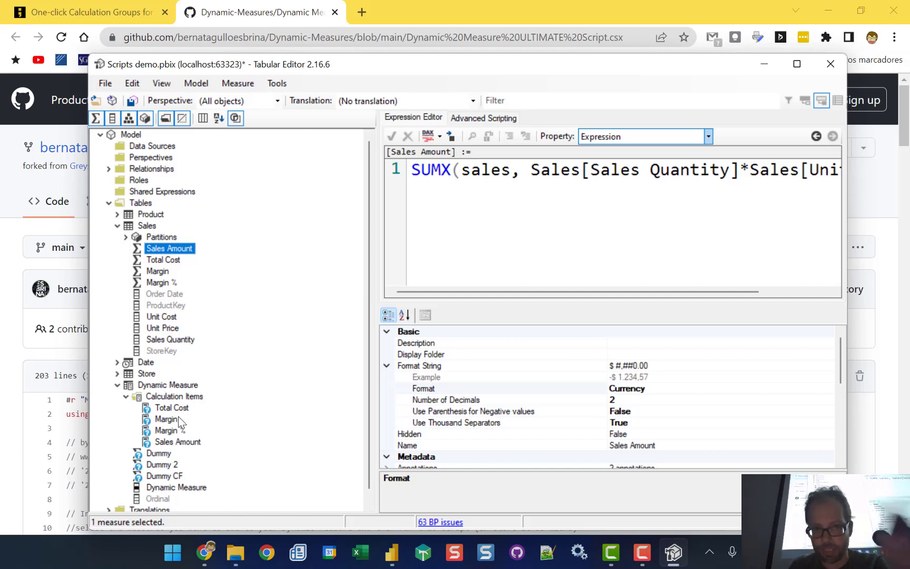
Step: Check the format string expression of the Dynamic Measure group's Sales Amount item and save the changes to the connected model
{"action": "left_click", "coordinate": [178, 443]}
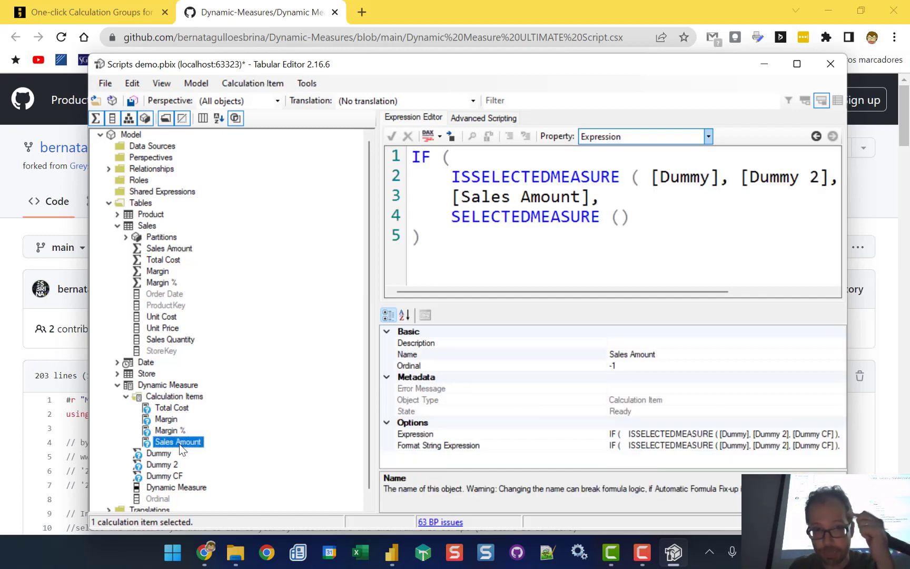
{"action": "left_click", "coordinate": [641, 141]}
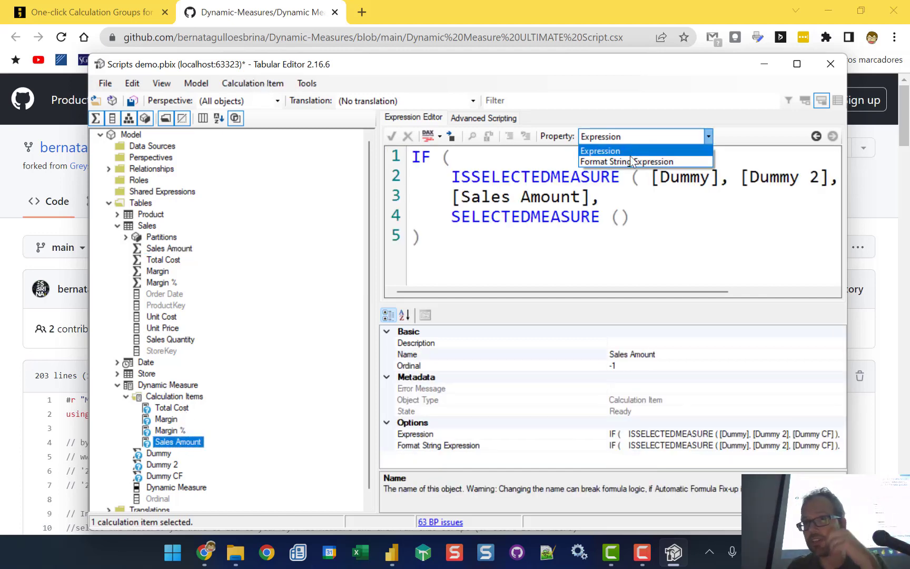
{"action": "left_click", "coordinate": [627, 160]}
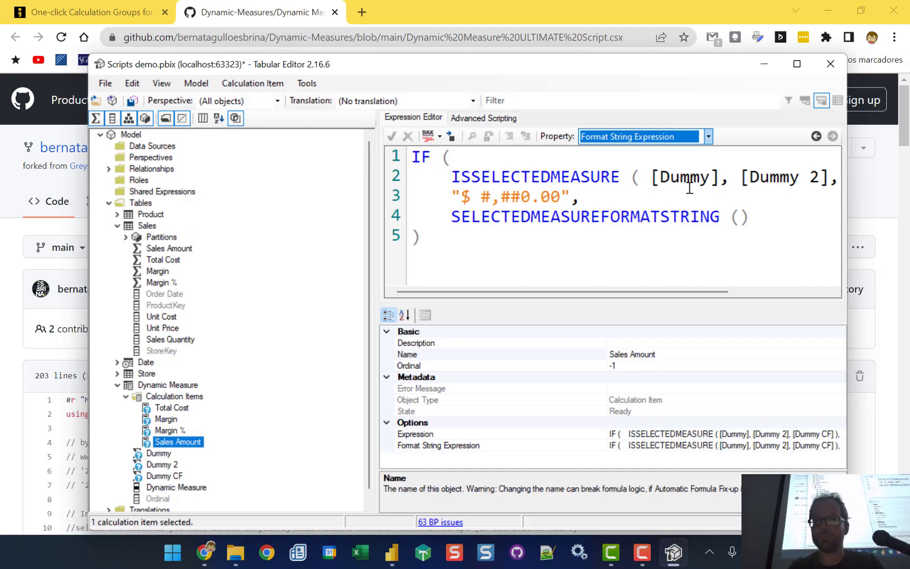
{"action": "left_click", "coordinate": [132, 100]}
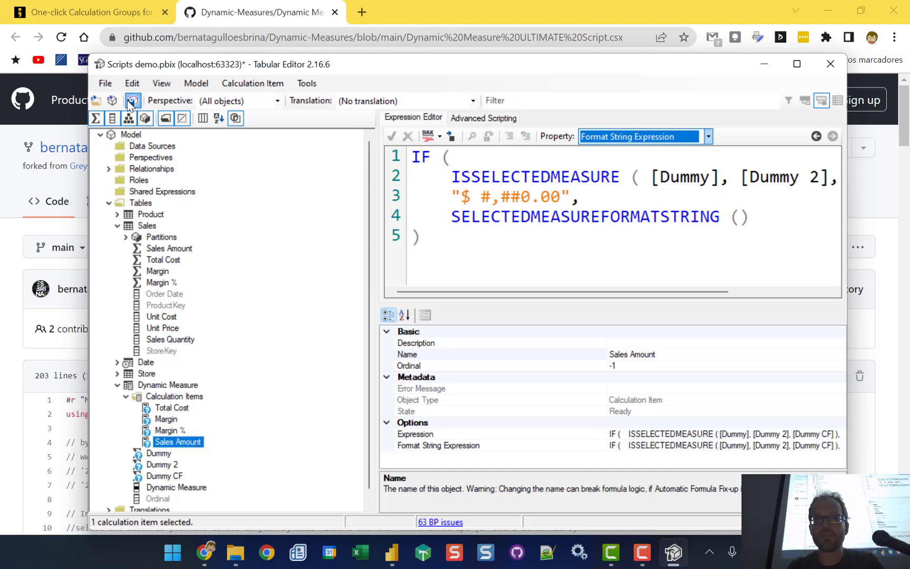
{"action": "key", "text": "Up"}
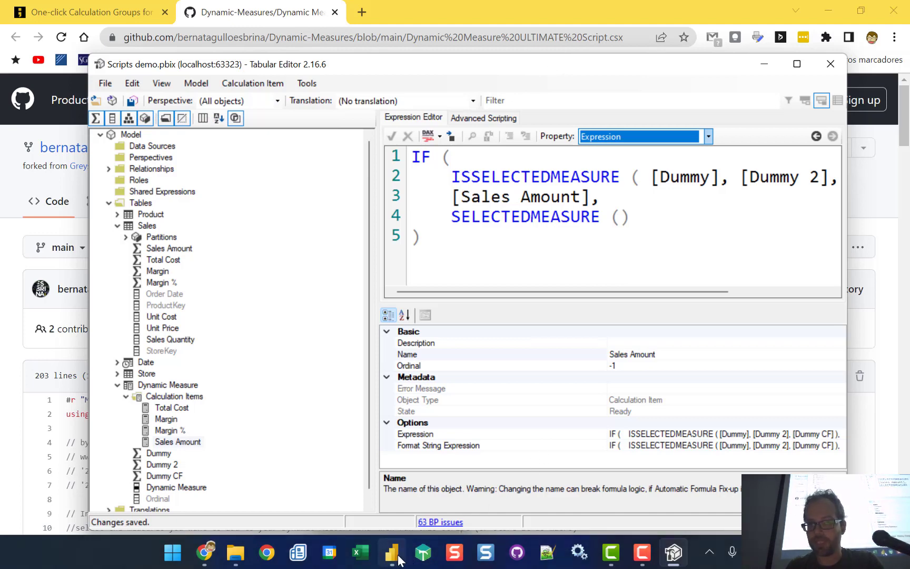
Step: In Chrome, open the blog post's GitHub link for the time intelligence script in a new tab and copy the script's code
{"action": "left_click", "coordinate": [446, 12]}
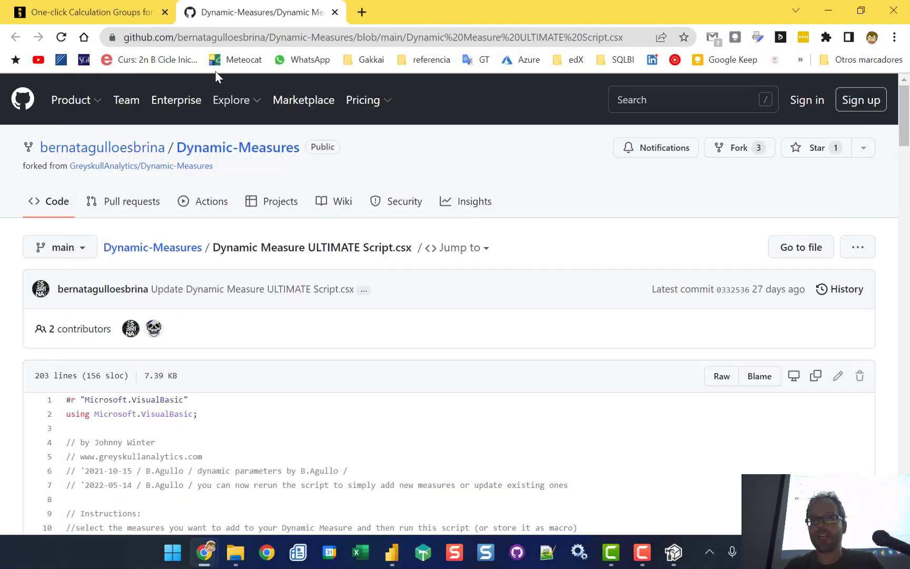
{"action": "left_click", "coordinate": [46, 6]}
{"action": "scroll", "coordinate": [232, 295], "scroll_direction": "down", "scroll_amount": 5}
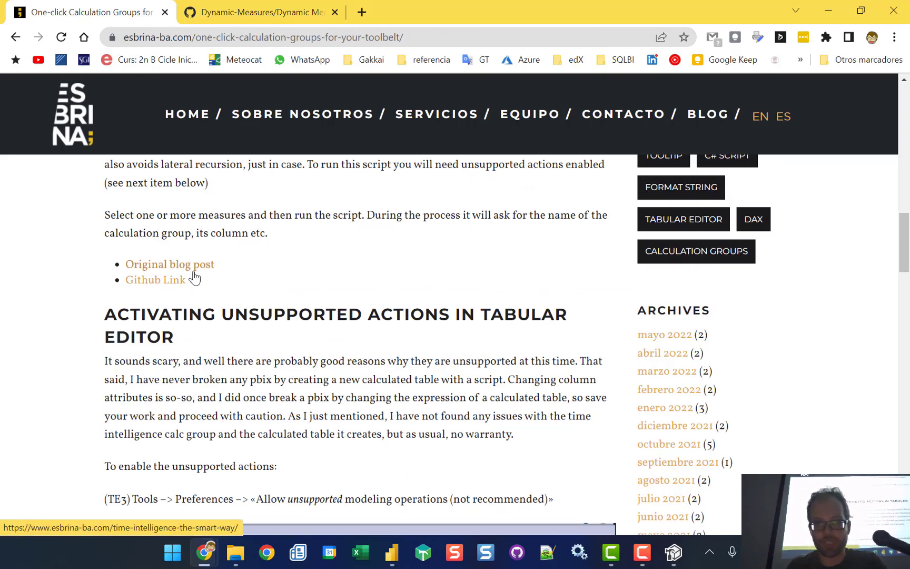
{"action": "scroll", "coordinate": [182, 332], "scroll_direction": "up", "scroll_amount": 1}
{"action": "middle_click", "coordinate": [154, 352]}
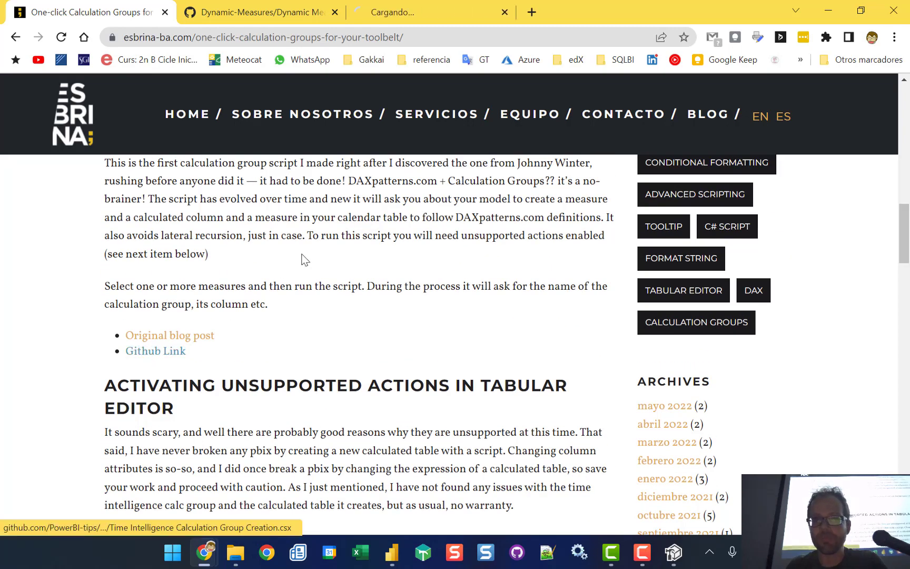
{"action": "left_click", "coordinate": [424, 15]}
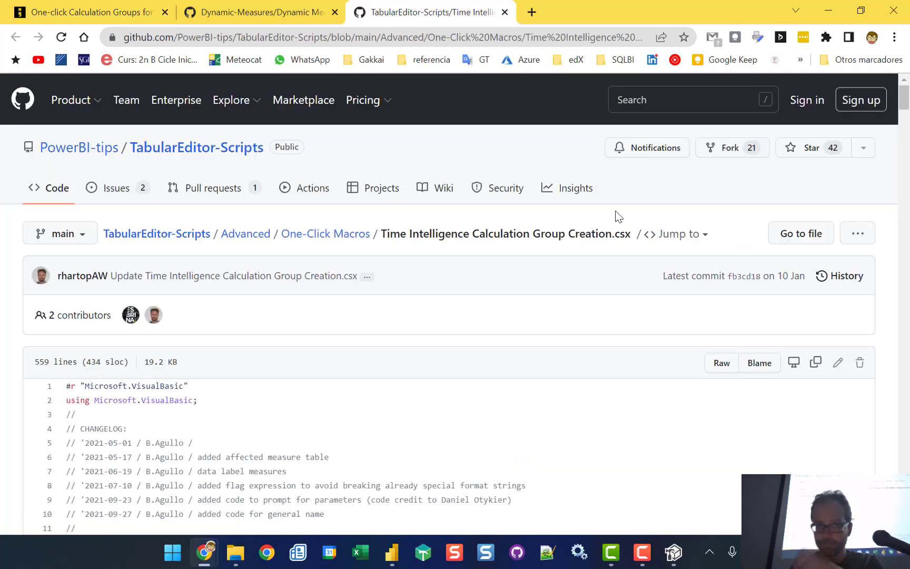
{"action": "left_click", "coordinate": [815, 366]}
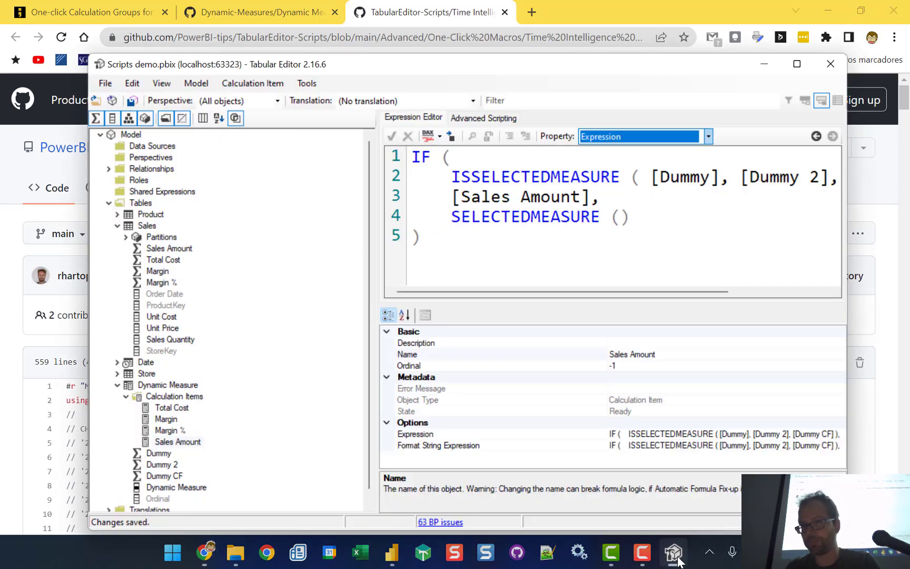
Step: Back in Tabular Editor, replace the whole advanced script with the copied time intelligence code
{"action": "left_click", "coordinate": [674, 552]}
{"action": "left_click", "coordinate": [474, 118]}
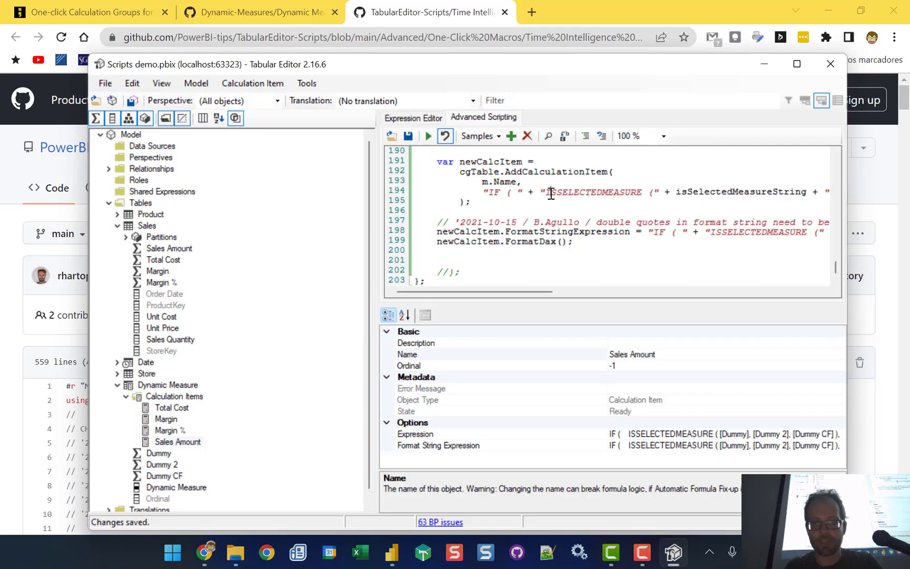
{"action": "key", "text": "ctrl+a"}
{"action": "key", "text": "Delete"}
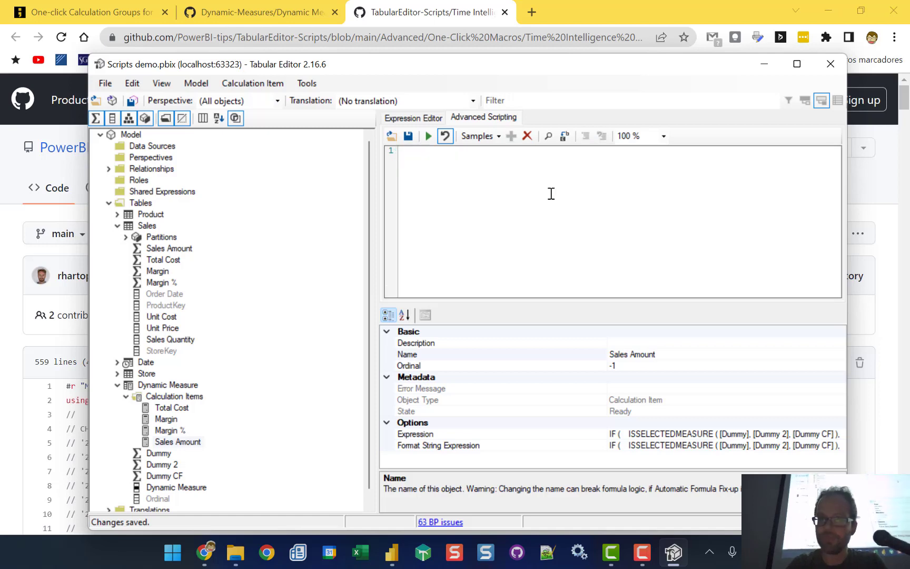
{"action": "key", "text": "ctrl+v"}
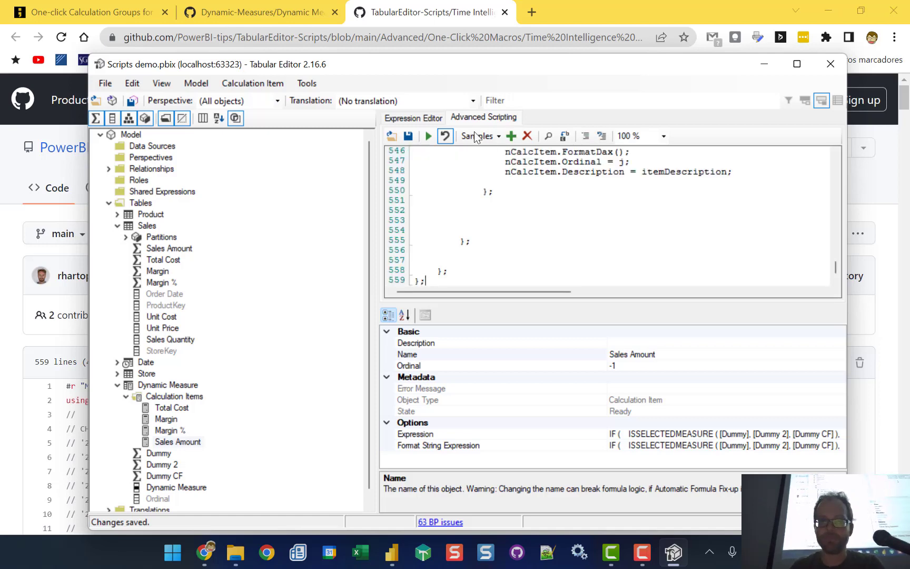
Step: Save the script as the custom action "time intel pug barcelona" for the Measure context
{"action": "left_click", "coordinate": [509, 136]}
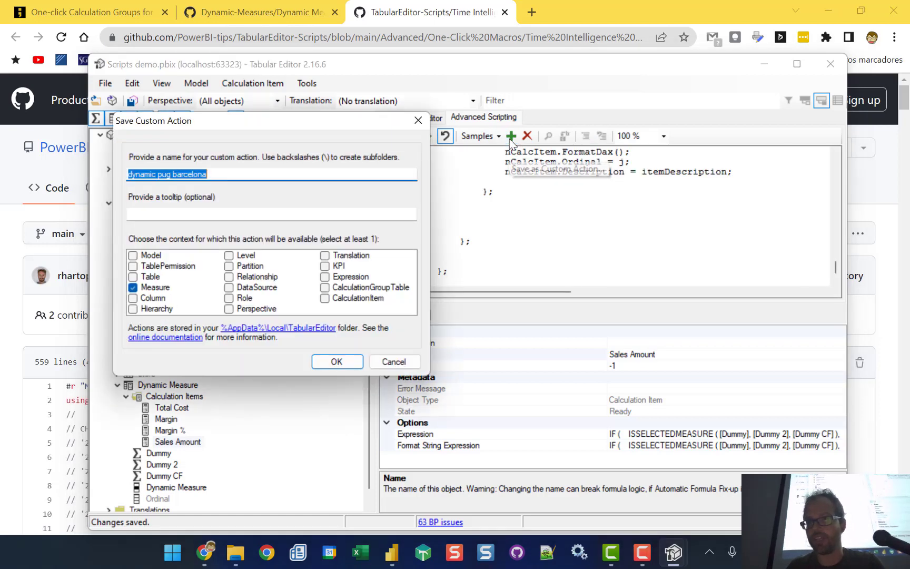
{"action": "left_click", "coordinate": [411, 364]}
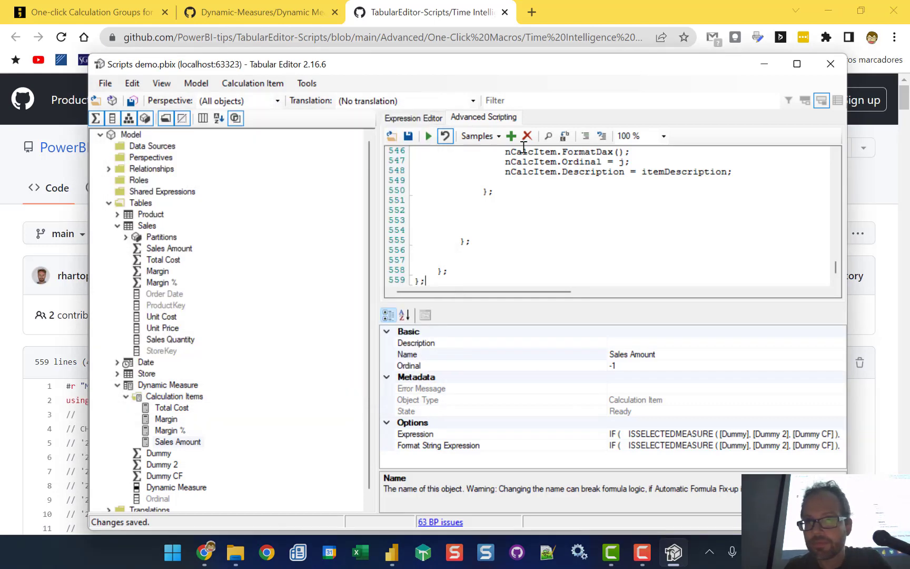
{"action": "left_click", "coordinate": [512, 137]}
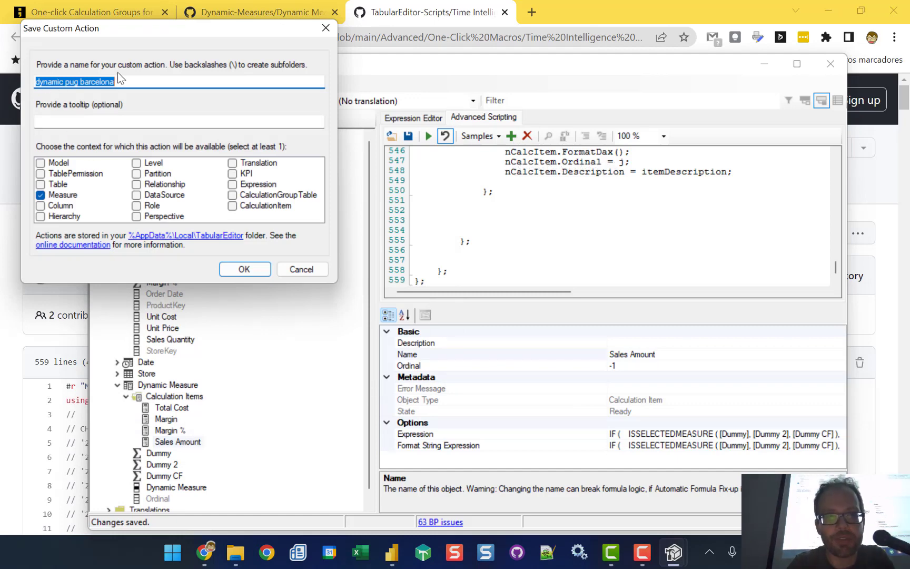
{"action": "type", "text": "ti"}
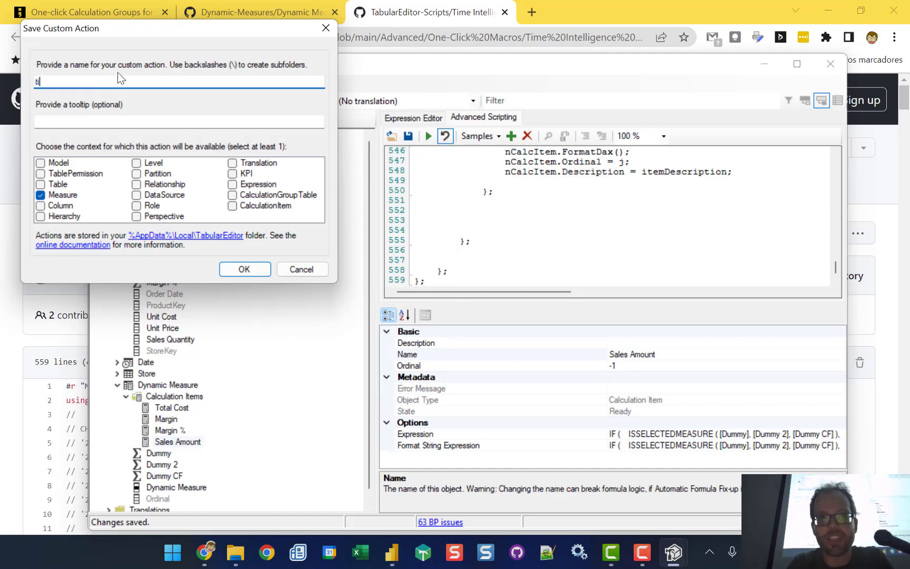
{"action": "type", "text": "me intel "}
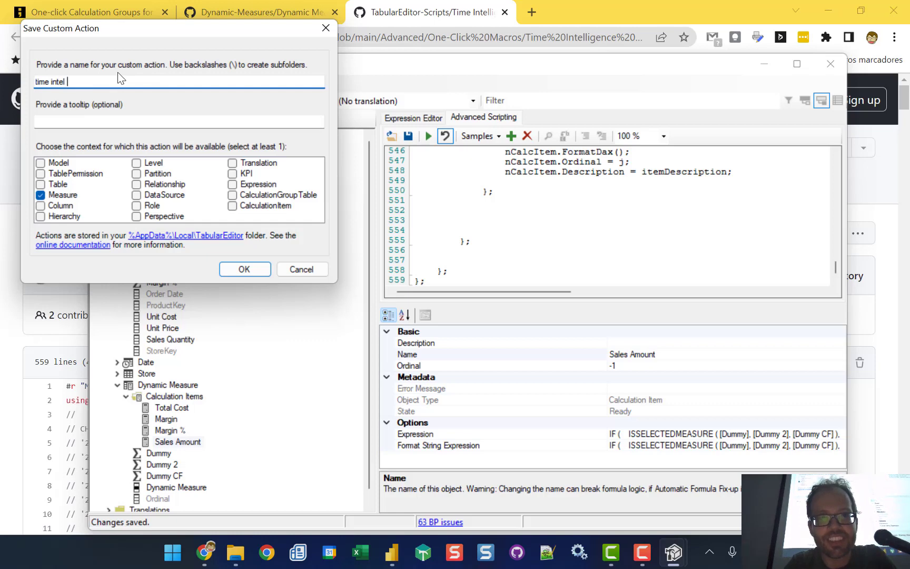
{"action": "type", "text": "pug barcelona"}
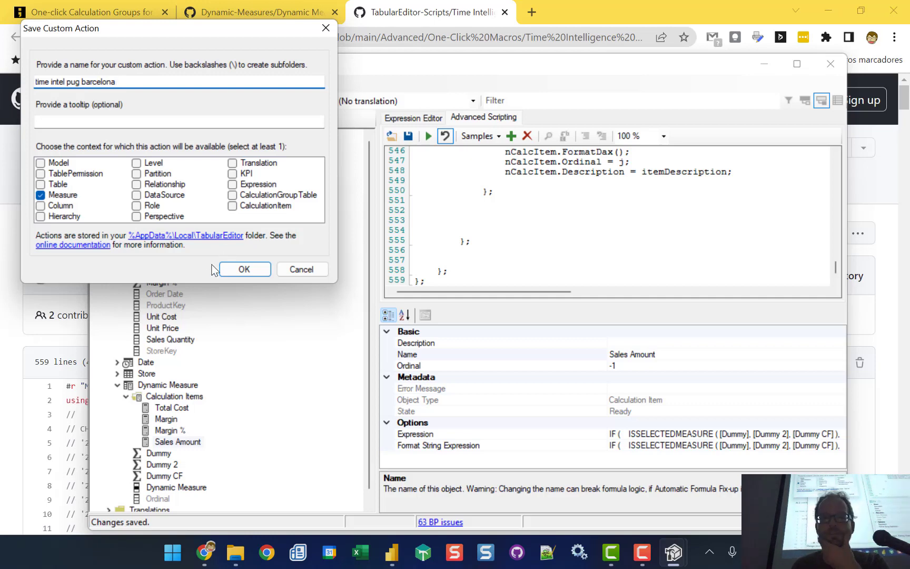
{"action": "left_click", "coordinate": [245, 273]}
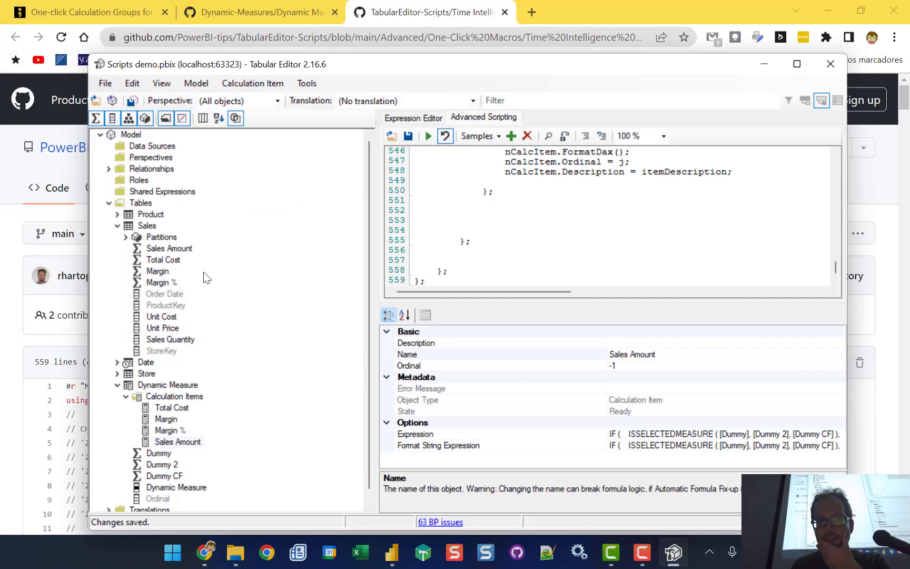
Step: Check in the preferences whether unsupported Power BI features (experimental) are allowed
{"action": "left_click", "coordinate": [165, 287]}
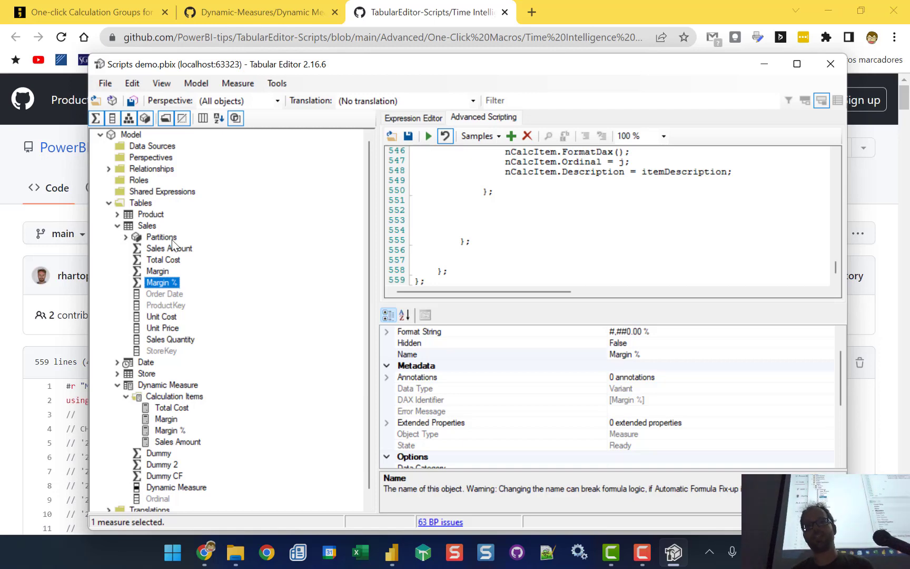
{"action": "left_click", "coordinate": [102, 85]}
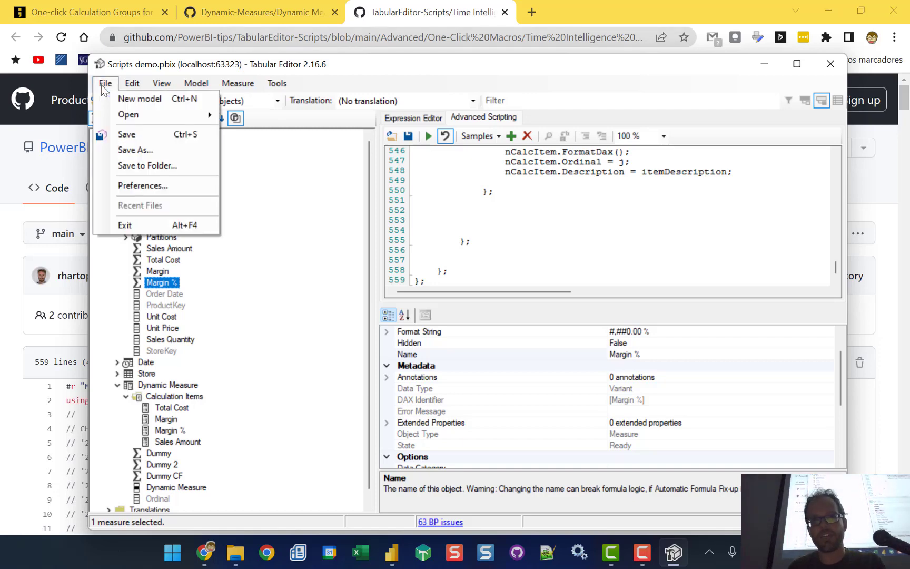
{"action": "left_click", "coordinate": [105, 85]}
{"action": "left_click", "coordinate": [105, 83]}
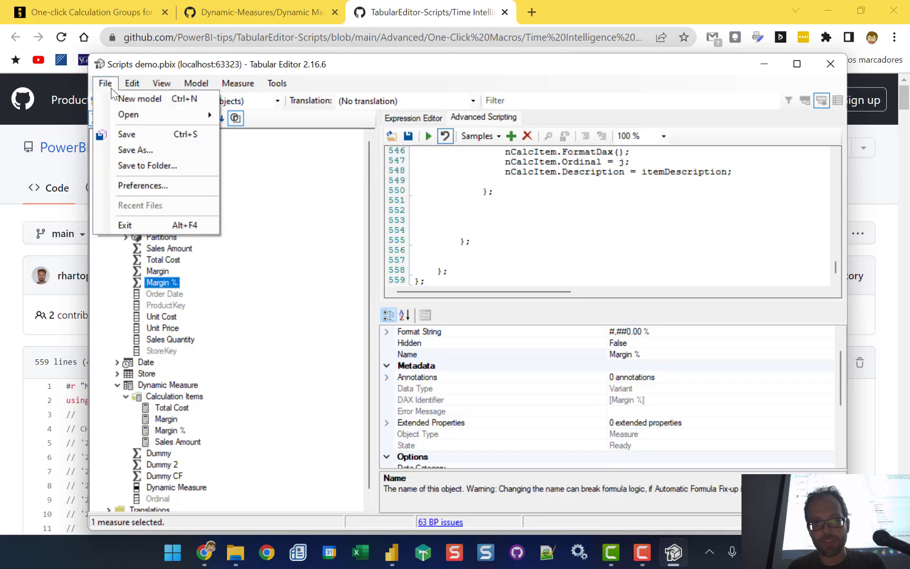
{"action": "left_click", "coordinate": [138, 186]}
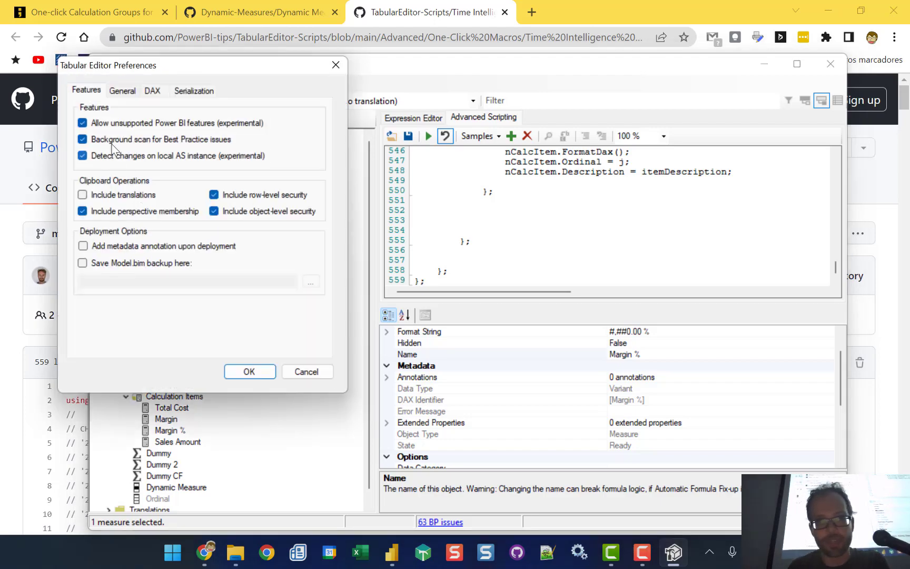
{"action": "mouse_move", "coordinate": [239, 126]}
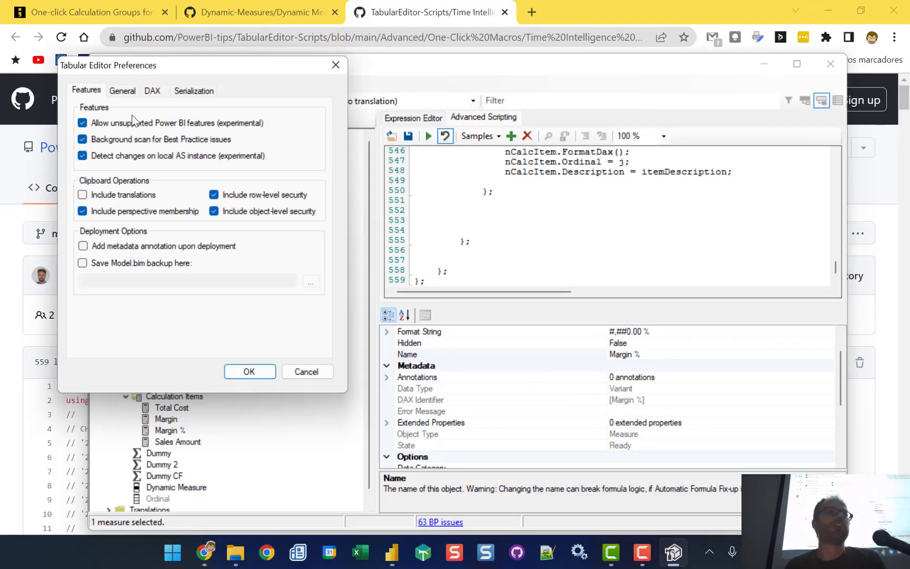
{"action": "mouse_move", "coordinate": [136, 125]}
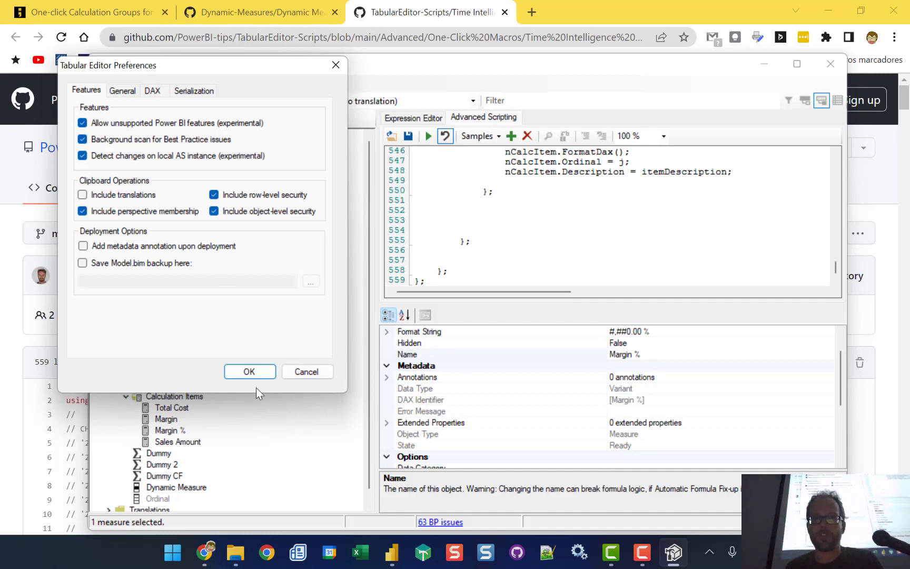
{"action": "left_click", "coordinate": [249, 372]}
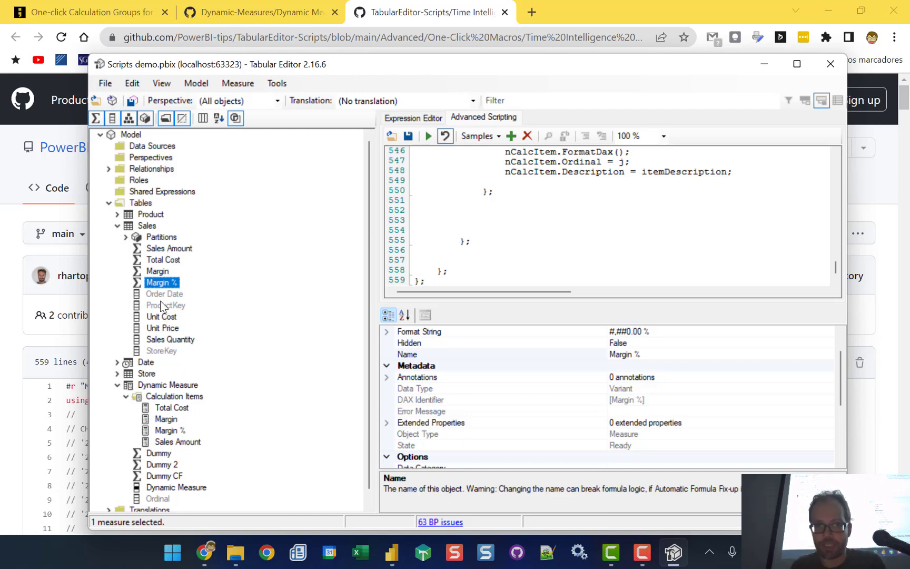
Step: Run the custom action "time intel pug barcelona" on the Sales Amount, Total Cost, Margin and Margin % measures
{"action": "left_click", "coordinate": [168, 251]}
{"action": "left_click", "coordinate": [157, 271]}
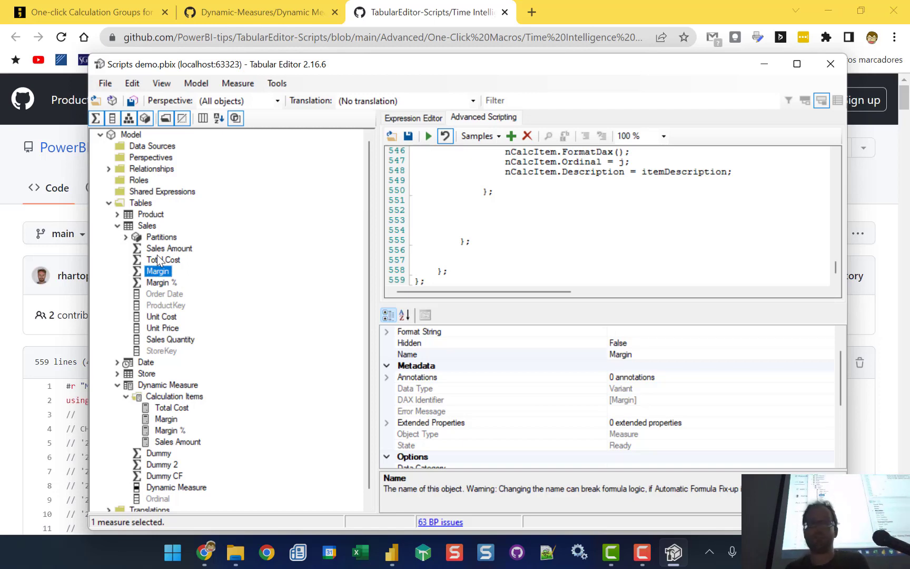
{"action": "left_click", "coordinate": [150, 284]}
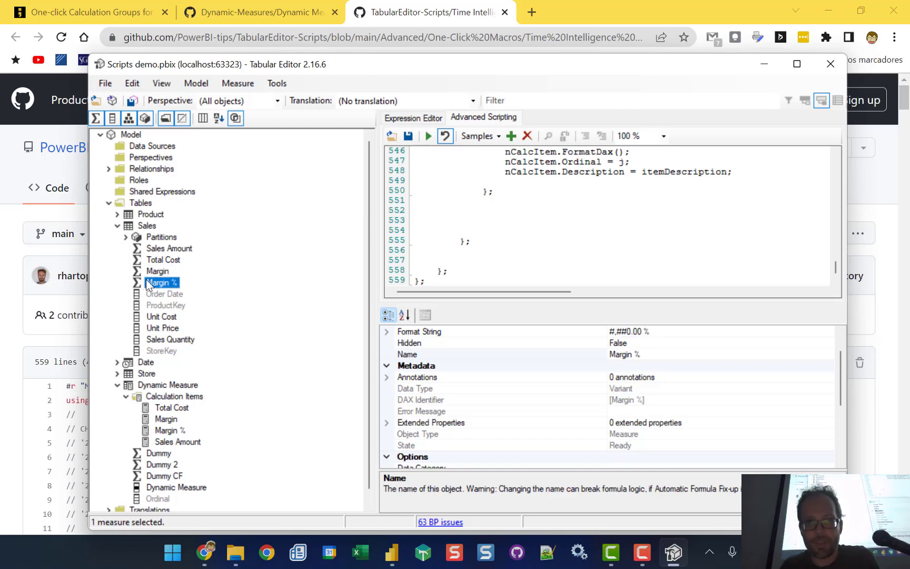
{"action": "left_click", "coordinate": [172, 248], "text": "shift"}
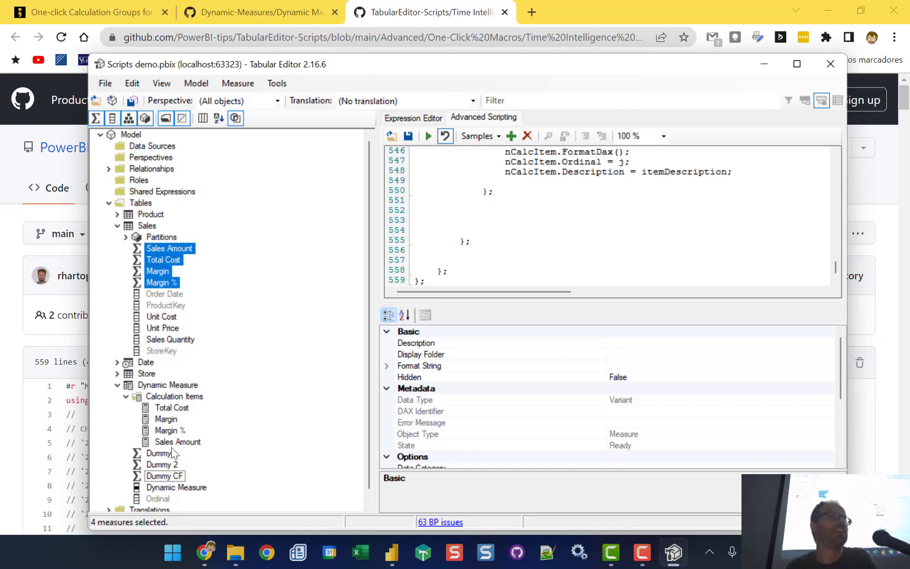
{"action": "right_click", "coordinate": [172, 256]}
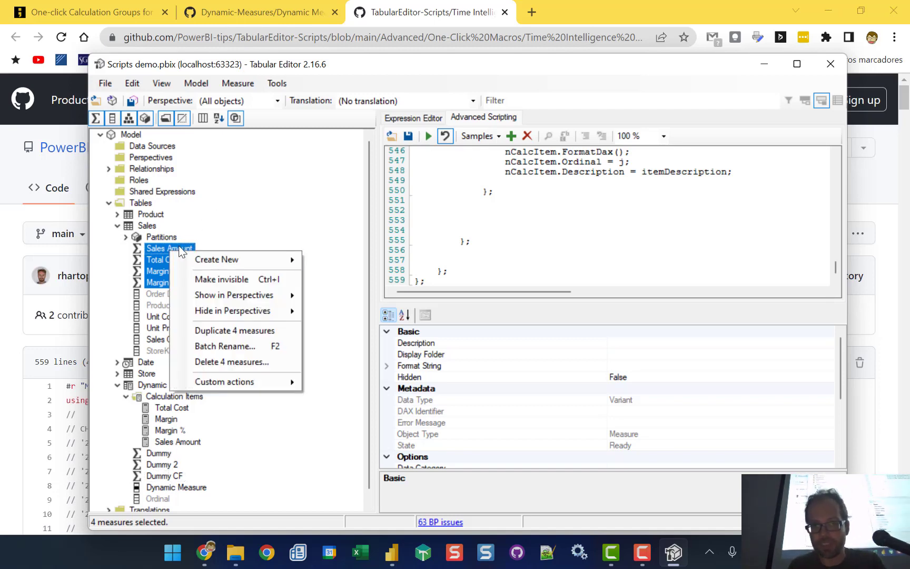
{"action": "mouse_move", "coordinate": [246, 380]}
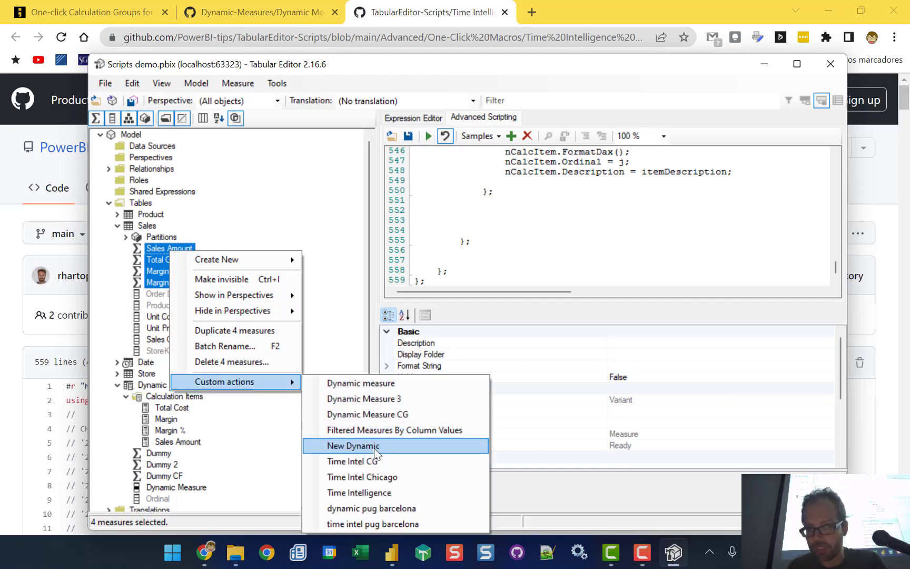
{"action": "left_click", "coordinate": [394, 524]}
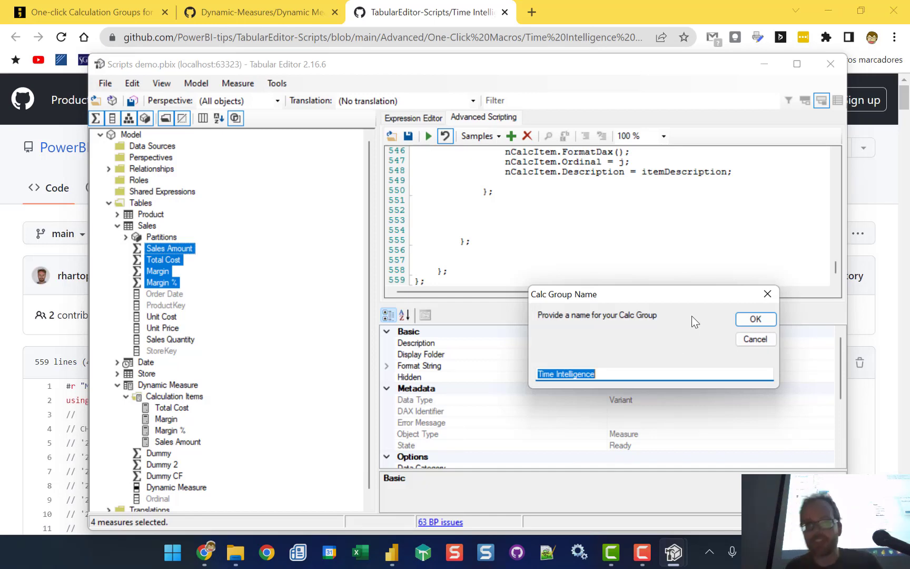
Step: Accept the script's default names, including "Time Intelligence" for the calculation group and "Time Intelligence Affected Measures" for the affected measures table
{"action": "left_click", "coordinate": [753, 320]}
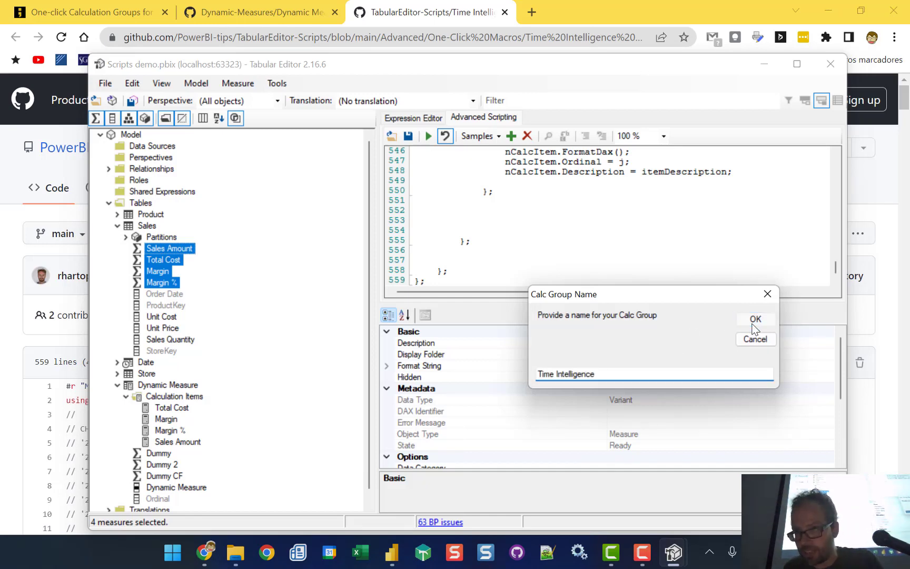
{"action": "left_click", "coordinate": [752, 324]}
{"action": "left_click", "coordinate": [753, 324]}
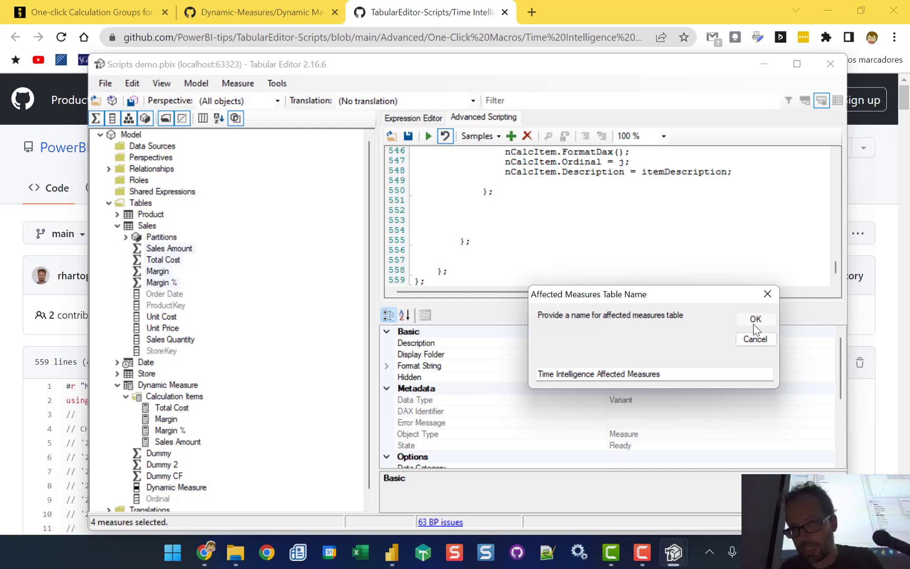
{"action": "left_click", "coordinate": [753, 319]}
{"action": "left_click", "coordinate": [753, 319]}
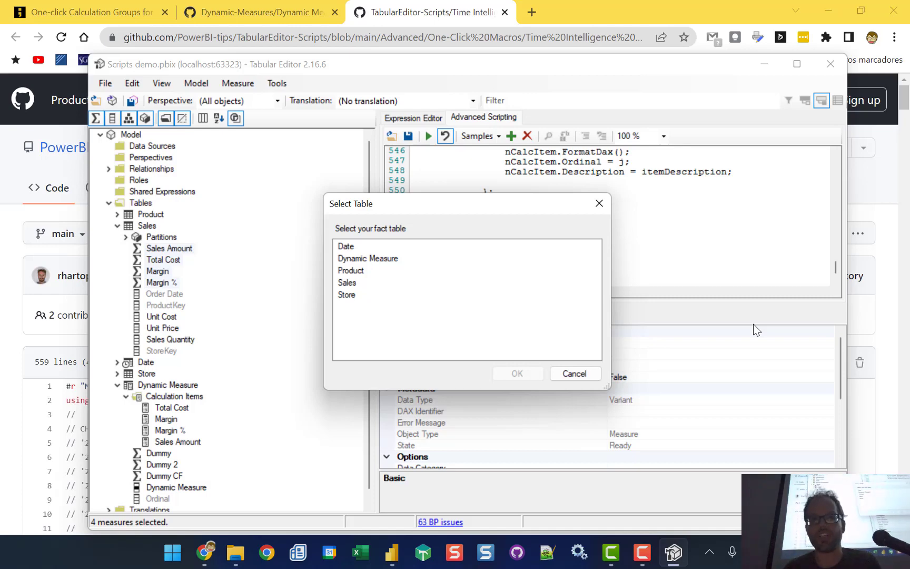
Step: Choose Sales as the script's fact table and Order Date as its main date column
{"action": "left_click", "coordinate": [356, 283]}
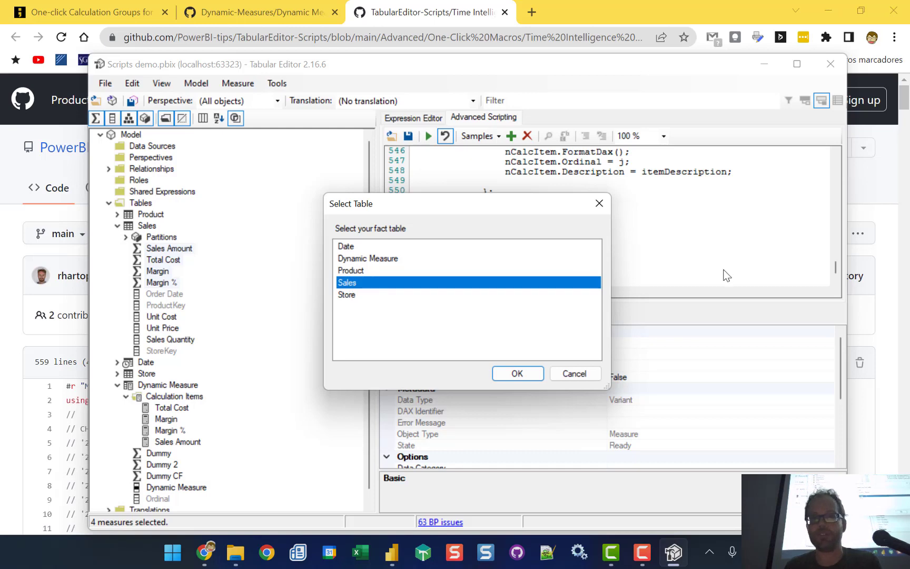
{"action": "left_click", "coordinate": [519, 374]}
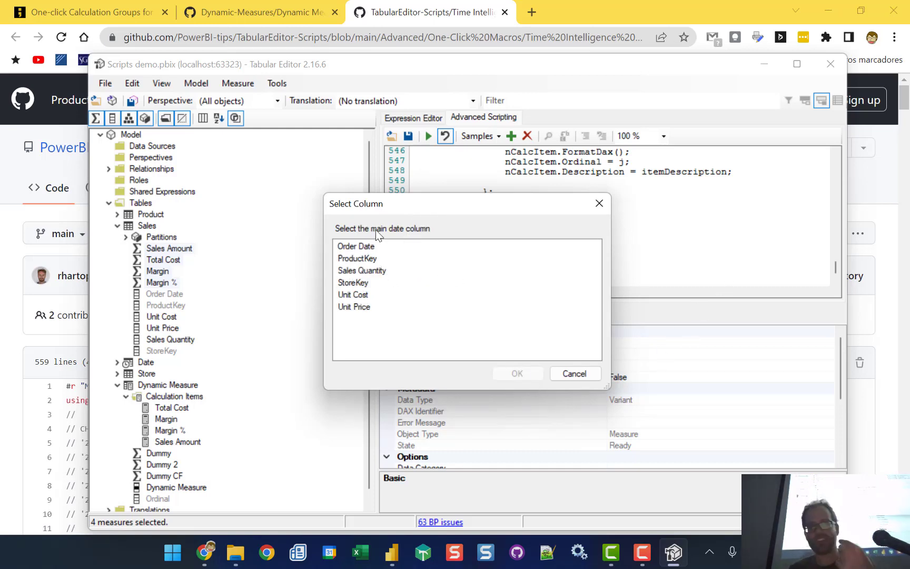
{"action": "left_click", "coordinate": [367, 251]}
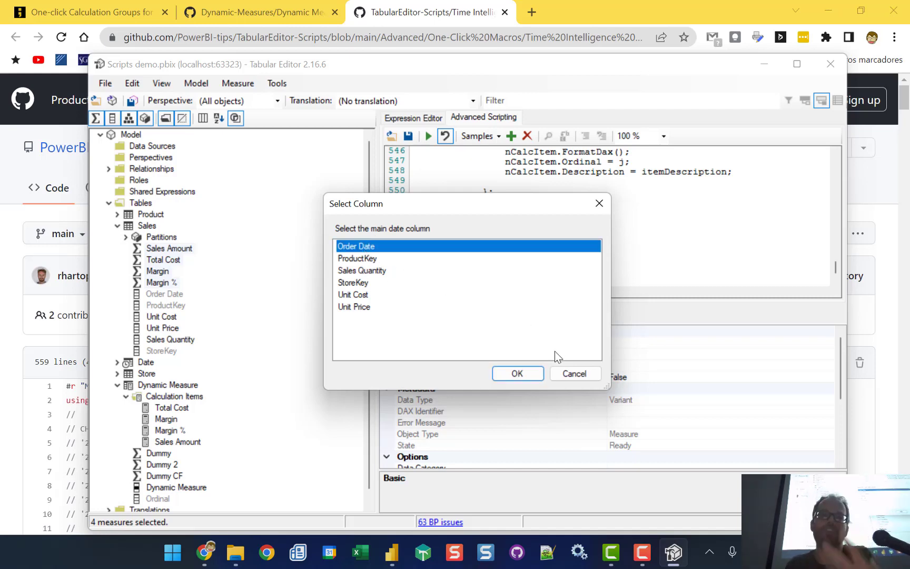
{"action": "left_click", "coordinate": [517, 373]}
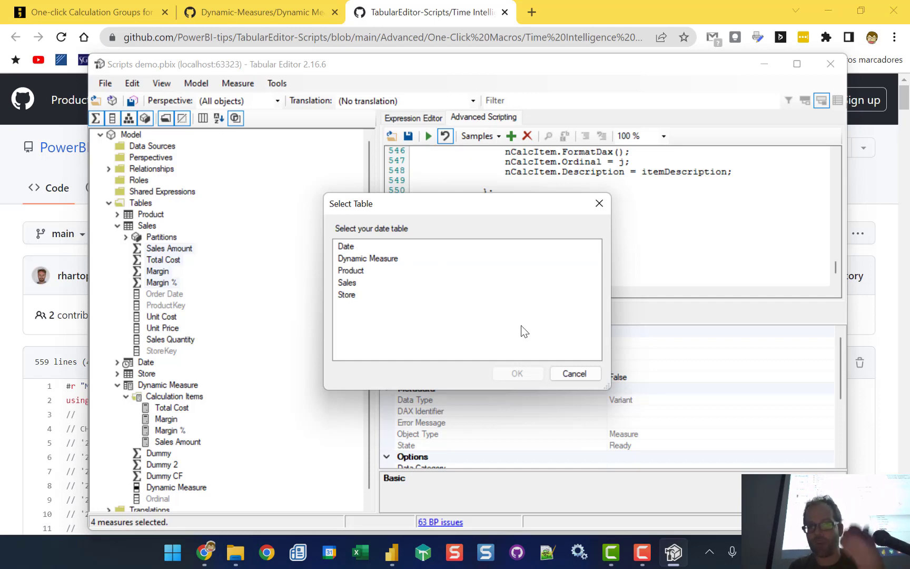
Step: Choose Date as the script's date table, with Date as the date column and Year as the year column
{"action": "left_click", "coordinate": [355, 251]}
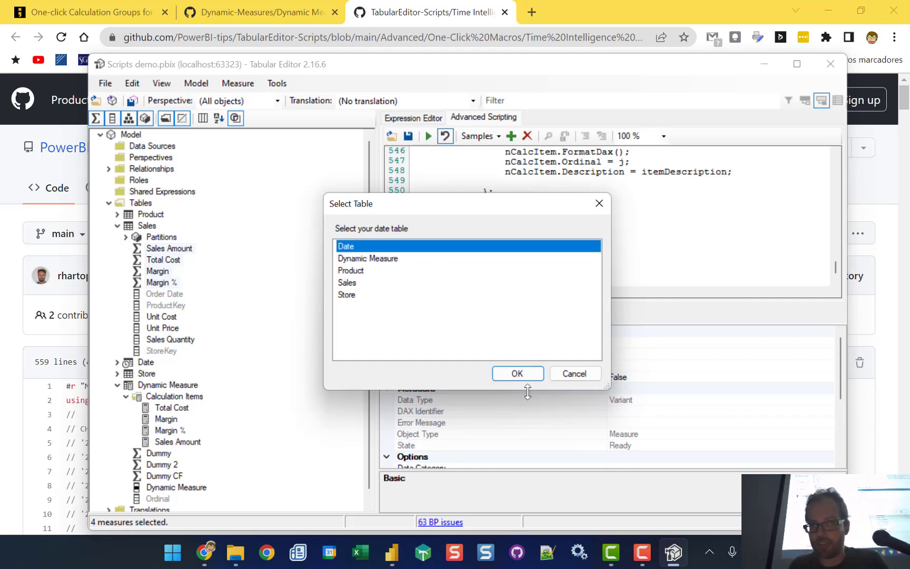
{"action": "left_click", "coordinate": [518, 377]}
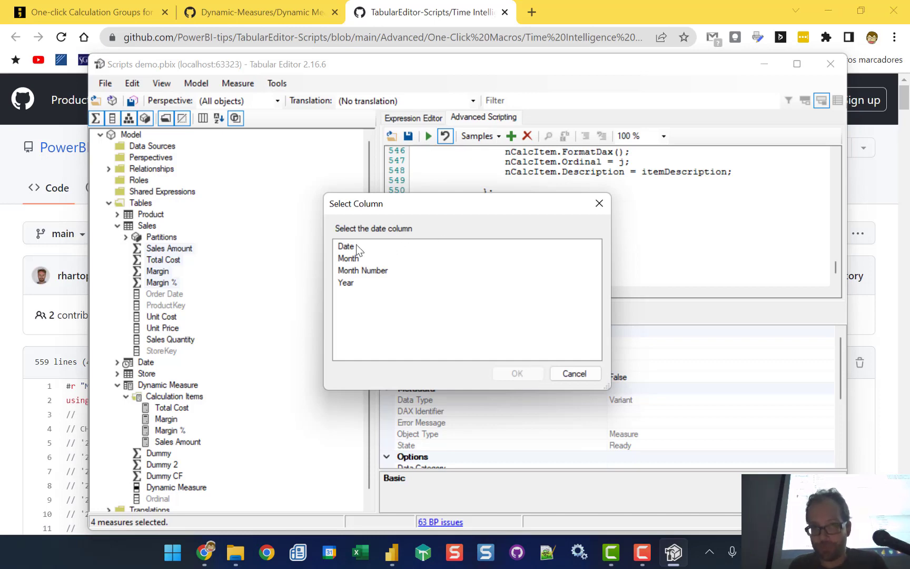
{"action": "left_click", "coordinate": [356, 246]}
{"action": "left_click", "coordinate": [518, 373]}
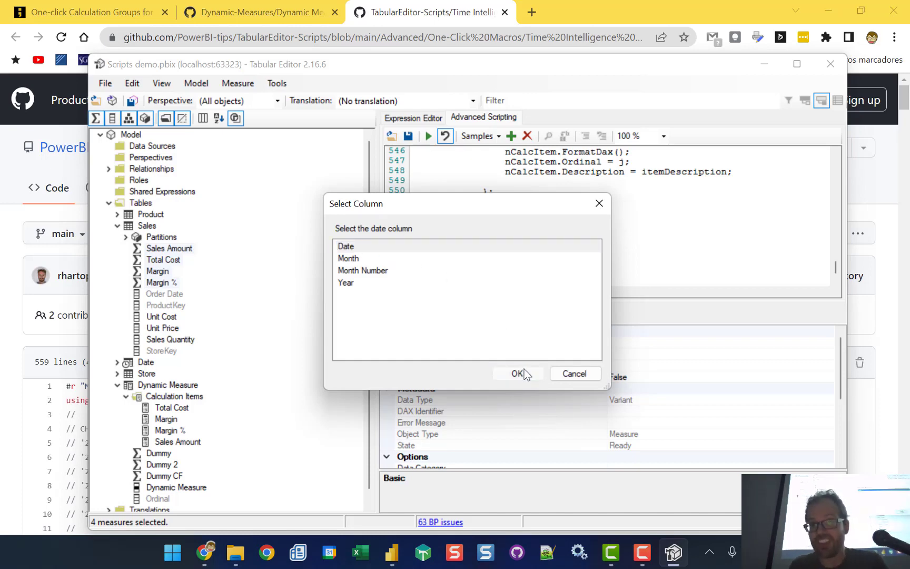
{"action": "left_click", "coordinate": [367, 284]}
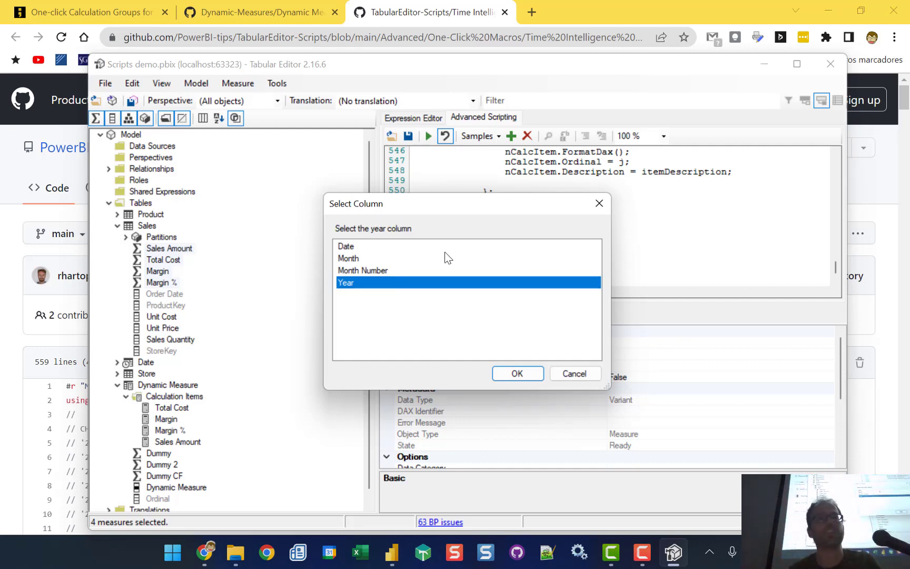
{"action": "left_click", "coordinate": [523, 374]}
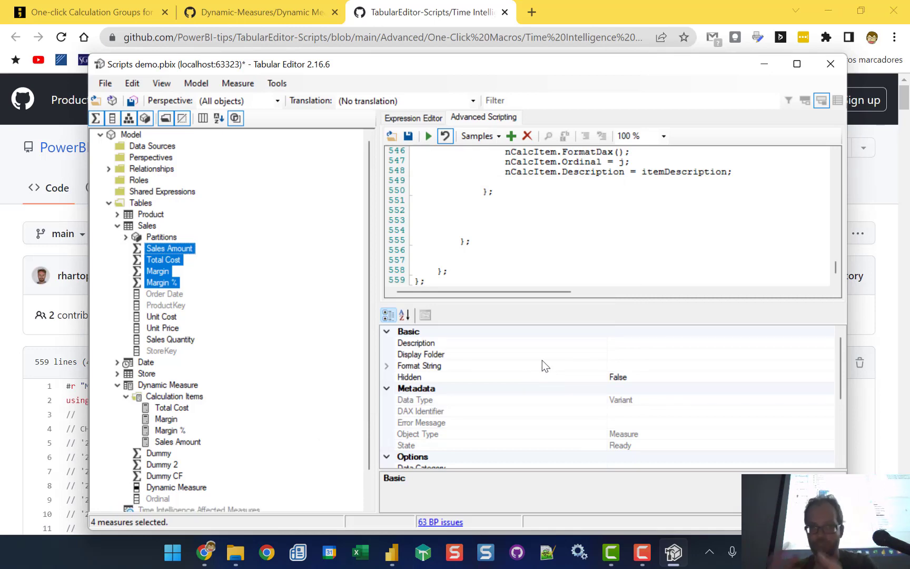
Step: Examine the generated Time Intelligence calculation items and read through the DAX expression of the YTD item
{"action": "scroll", "coordinate": [275, 339], "scroll_direction": "down", "scroll_amount": 1}
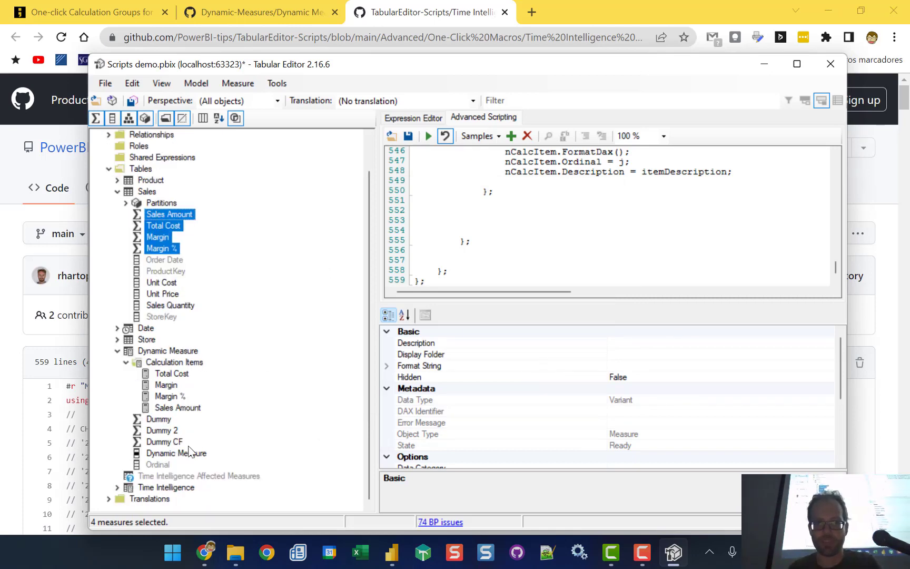
{"action": "left_click", "coordinate": [117, 488]}
{"action": "scroll", "coordinate": [118, 494], "scroll_direction": "down", "scroll_amount": 6}
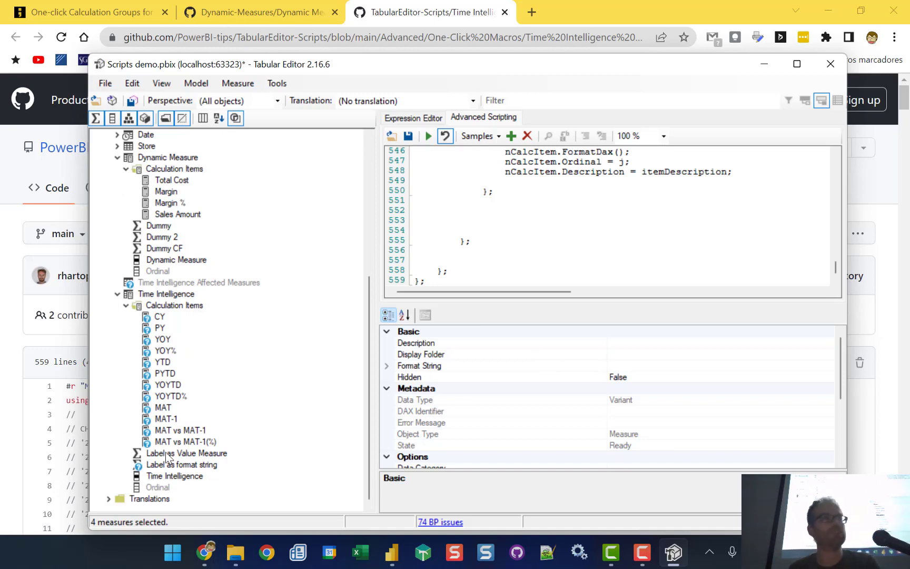
{"action": "left_click", "coordinate": [160, 363]}
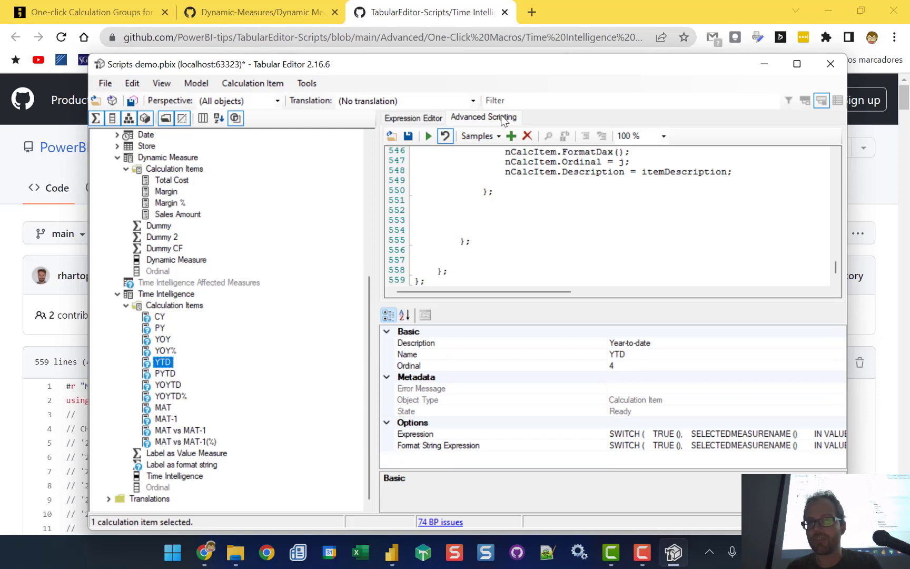
{"action": "left_click", "coordinate": [429, 119]}
{"action": "scroll", "coordinate": [577, 184], "scroll_direction": "down", "scroll_amount": 2}
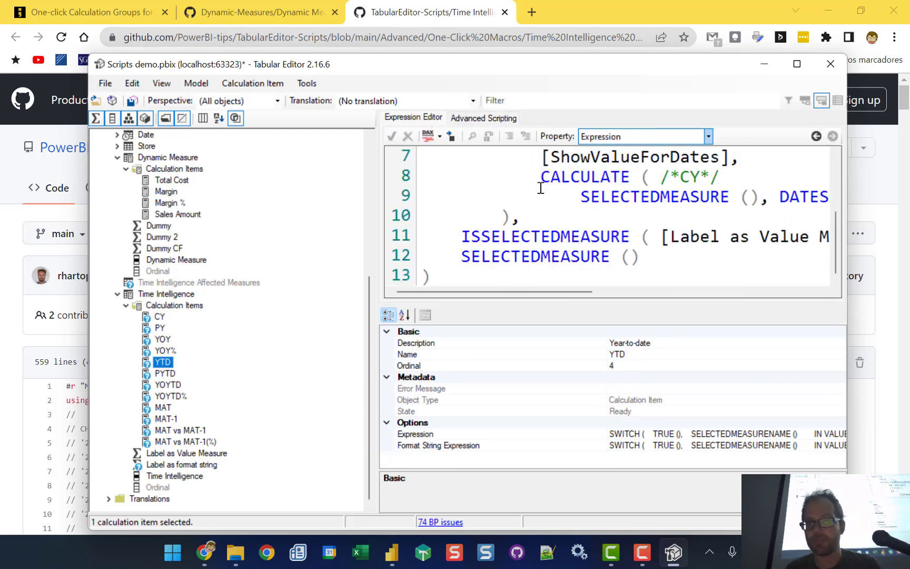
{"action": "scroll", "coordinate": [584, 210], "scroll_direction": "up", "scroll_amount": 2}
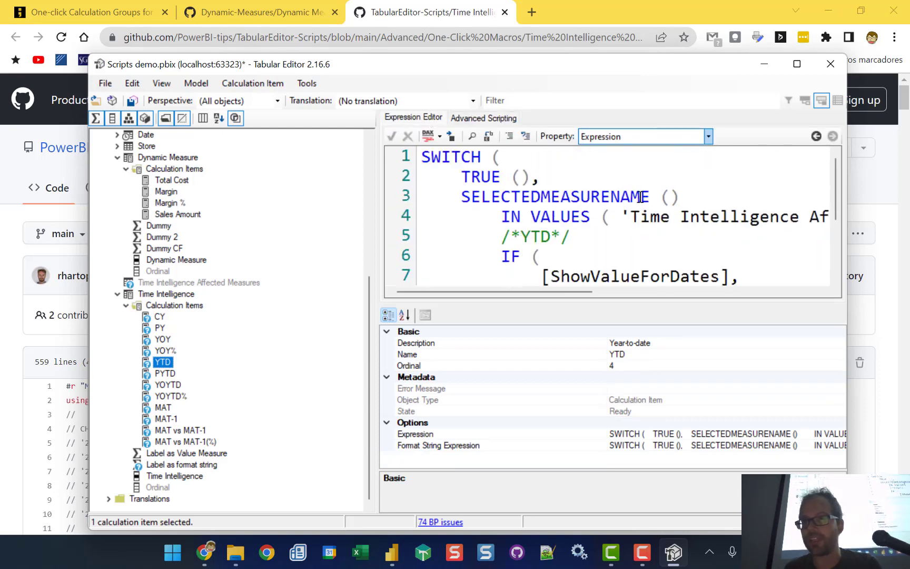
{"action": "left_click_drag", "start_coordinate": [459, 198], "coordinate": [682, 200]}
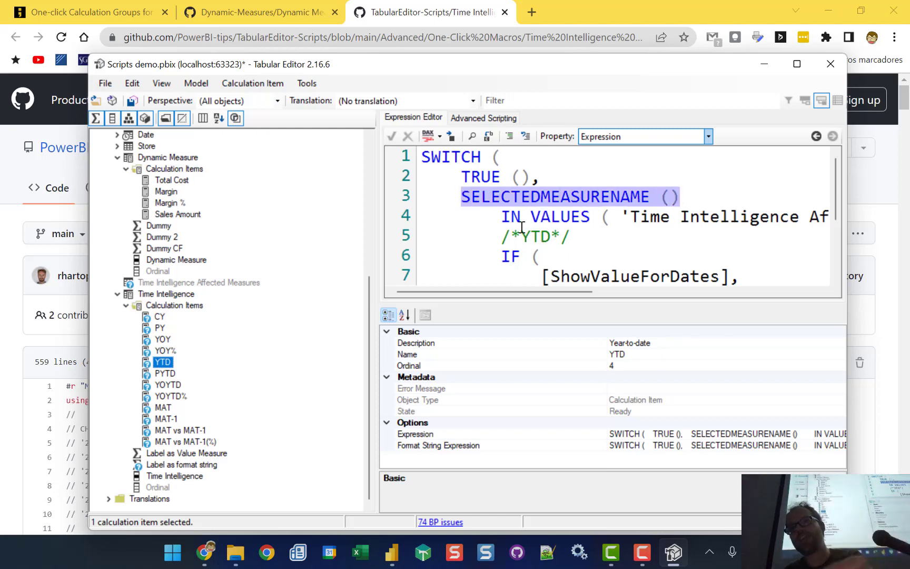
{"action": "left_click", "coordinate": [709, 216]}
{"action": "left_click_drag", "start_coordinate": [506, 292], "coordinate": [635, 292]}
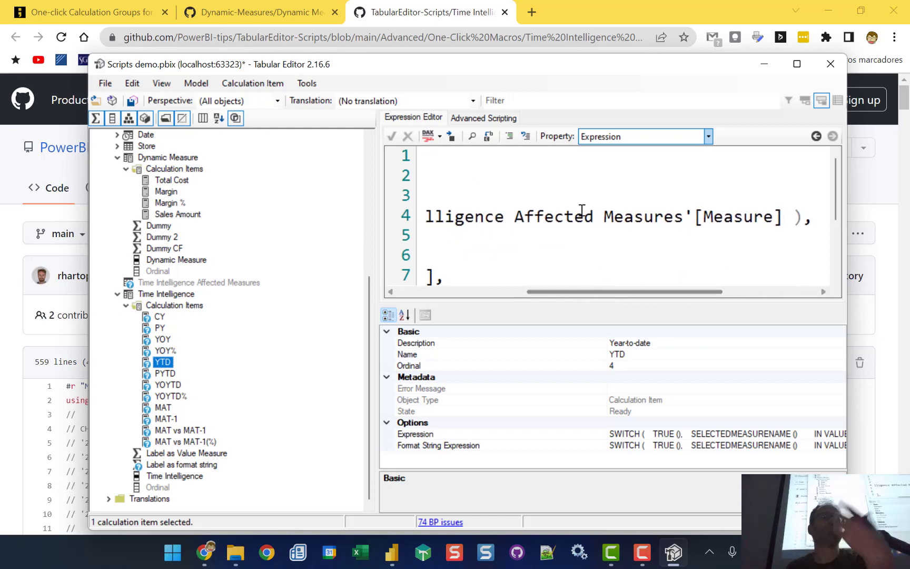
{"action": "scroll", "coordinate": [584, 206], "scroll_direction": "down", "scroll_amount": 2}
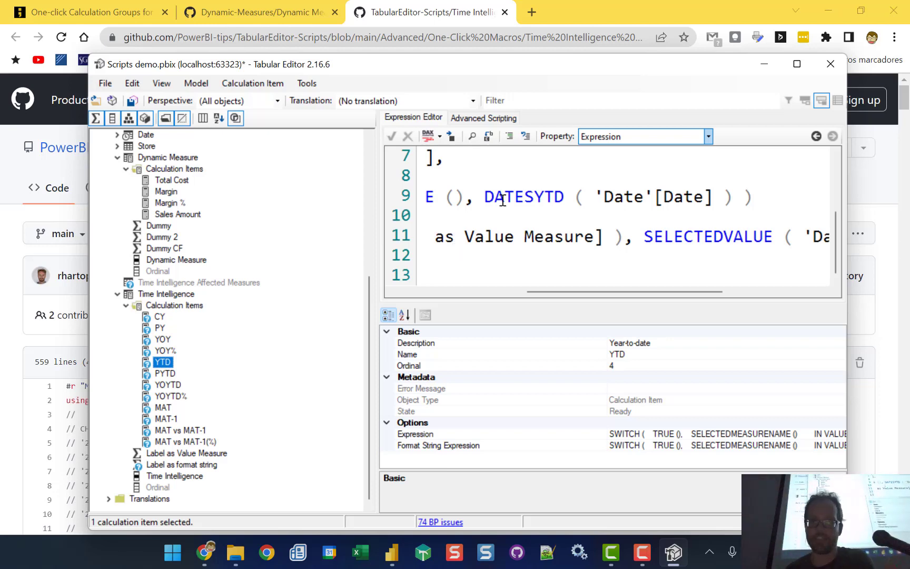
{"action": "left_click_drag", "start_coordinate": [624, 291], "coordinate": [507, 291]}
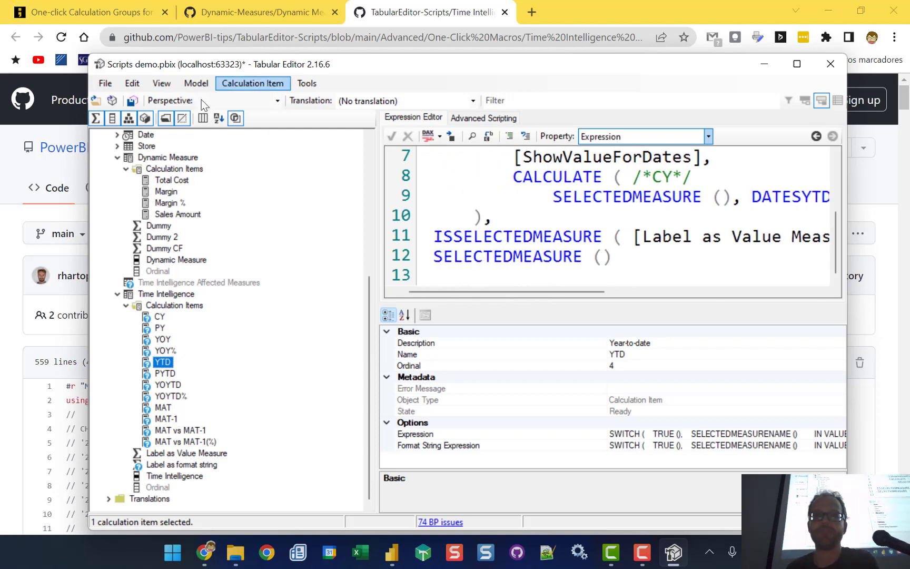
Step: Save the changes to the connected model, then switch to Power BI Desktop and refresh the calculated objects
{"action": "left_click", "coordinate": [132, 103]}
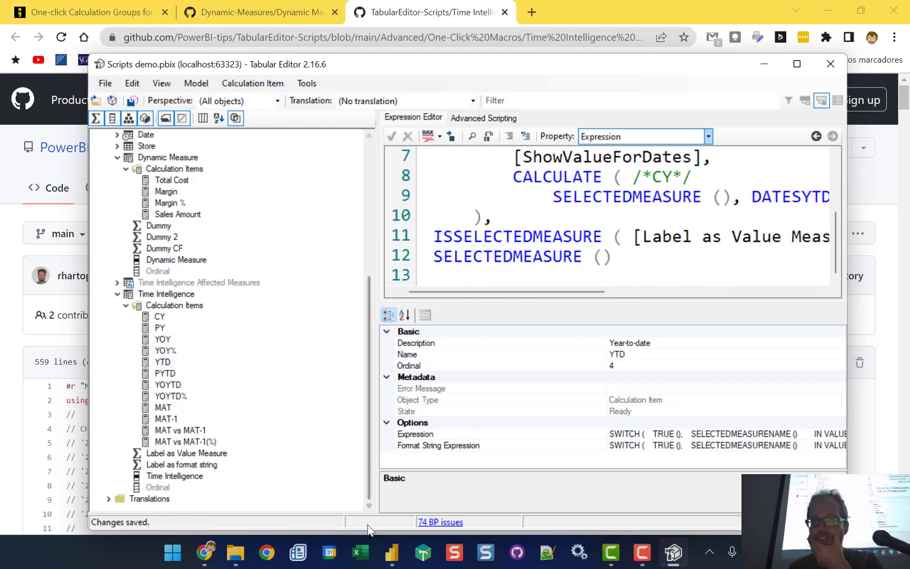
{"action": "left_click", "coordinate": [388, 551]}
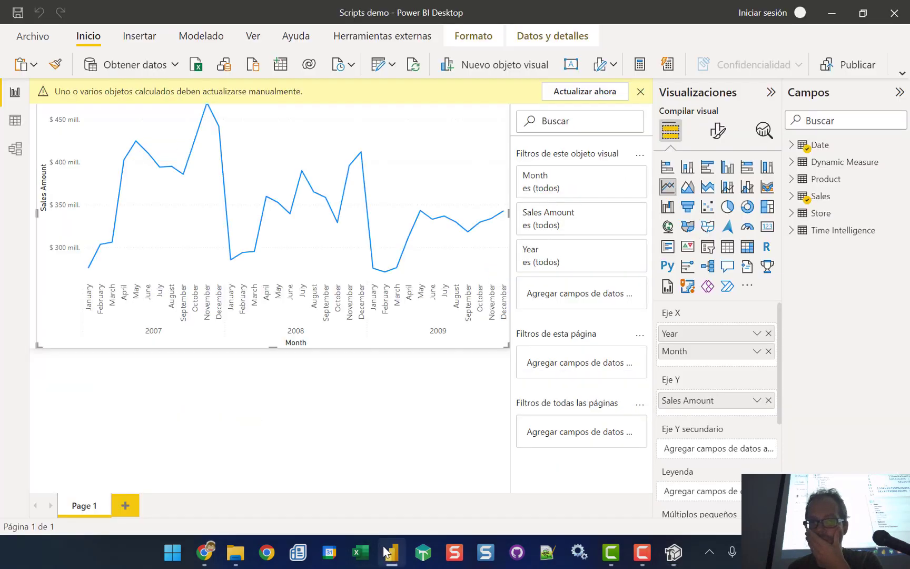
{"action": "left_click", "coordinate": [563, 95]}
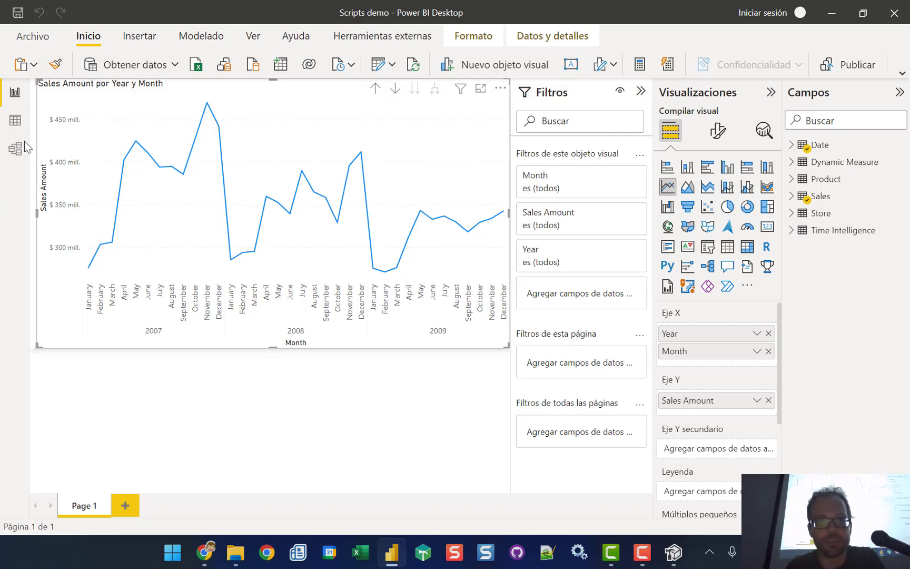
Step: Add "Dummy" to the measure list in the DAX definition of the Time Intelligence Affected Measures table
{"action": "left_click", "coordinate": [15, 121]}
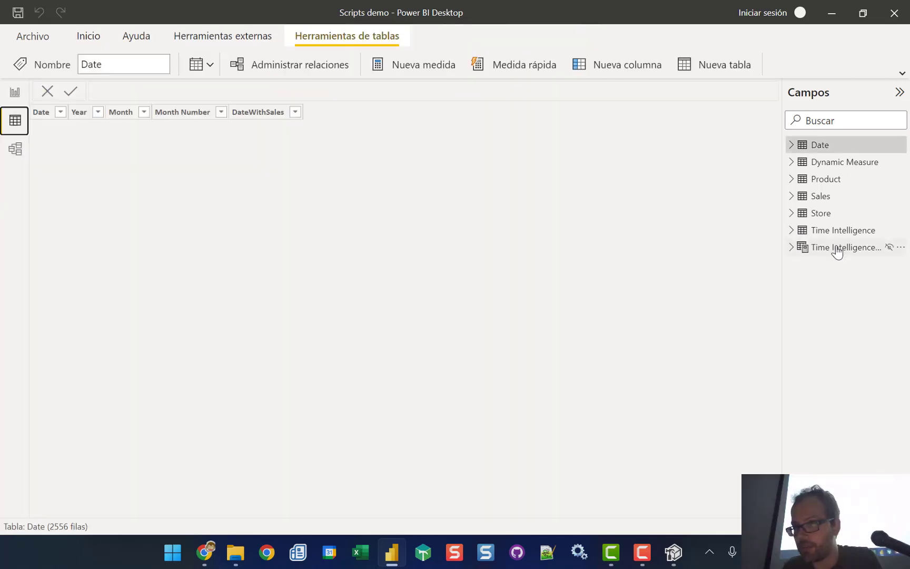
{"action": "left_click", "coordinate": [842, 247]}
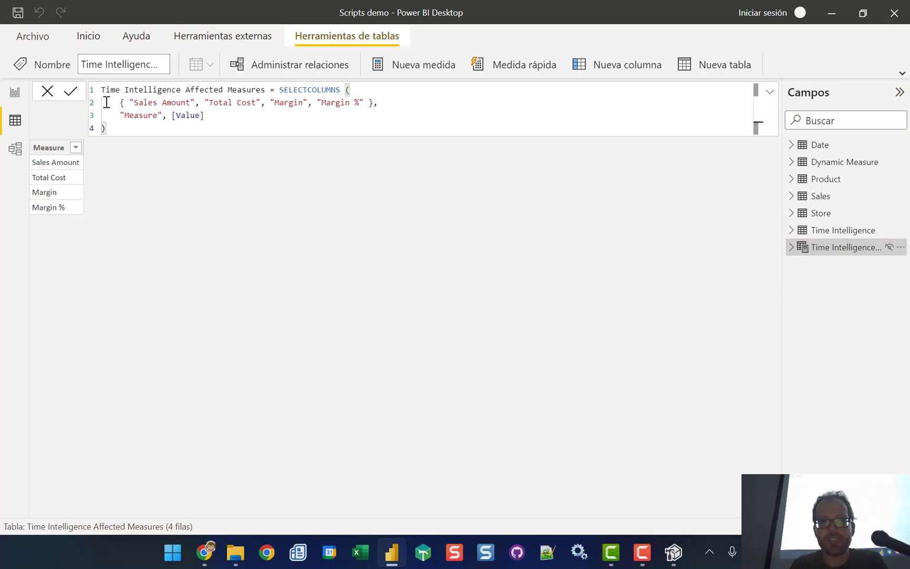
{"action": "left_click", "coordinate": [366, 101]}
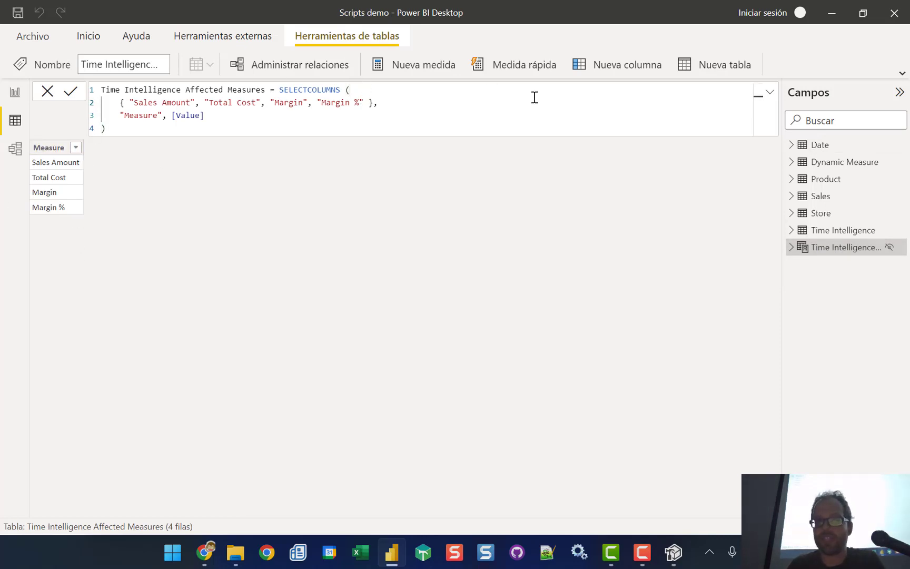
{"action": "type", "text": ",\"D"}
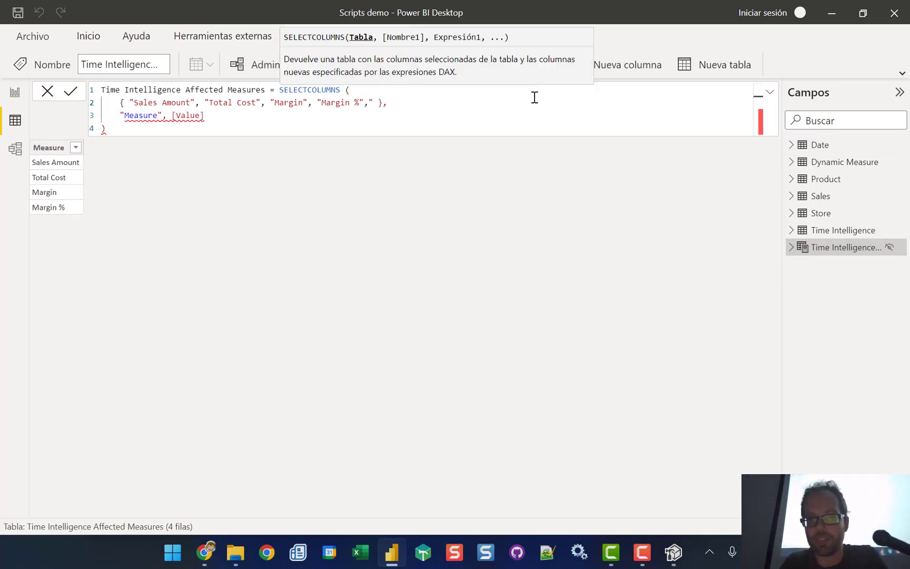
{"action": "type", "text": "ummy\""}
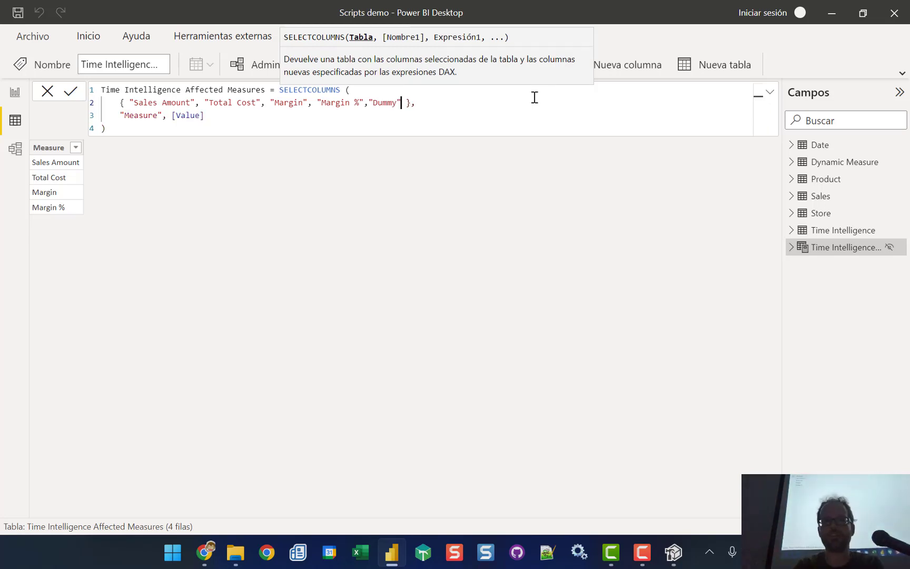
{"action": "key", "text": "Right"}
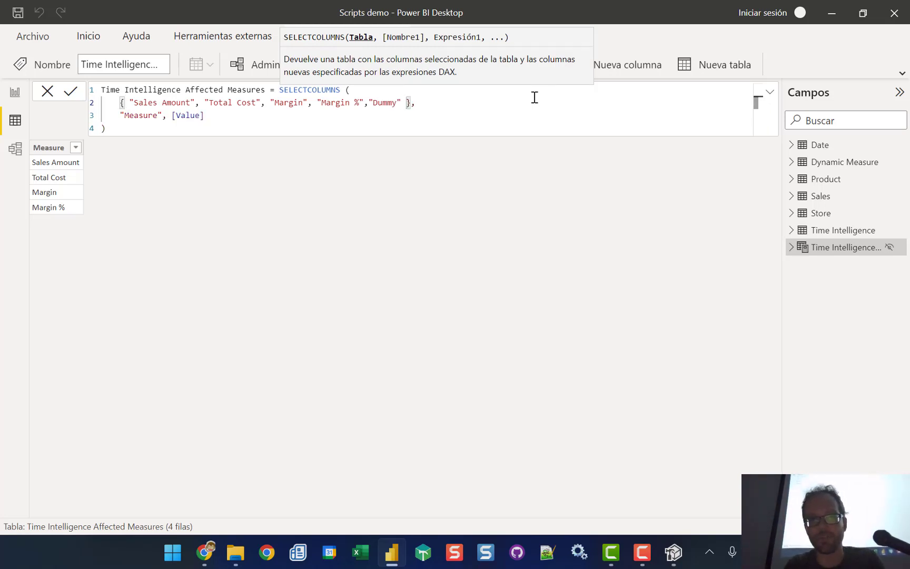
{"action": "key", "text": "ctrl+End"}
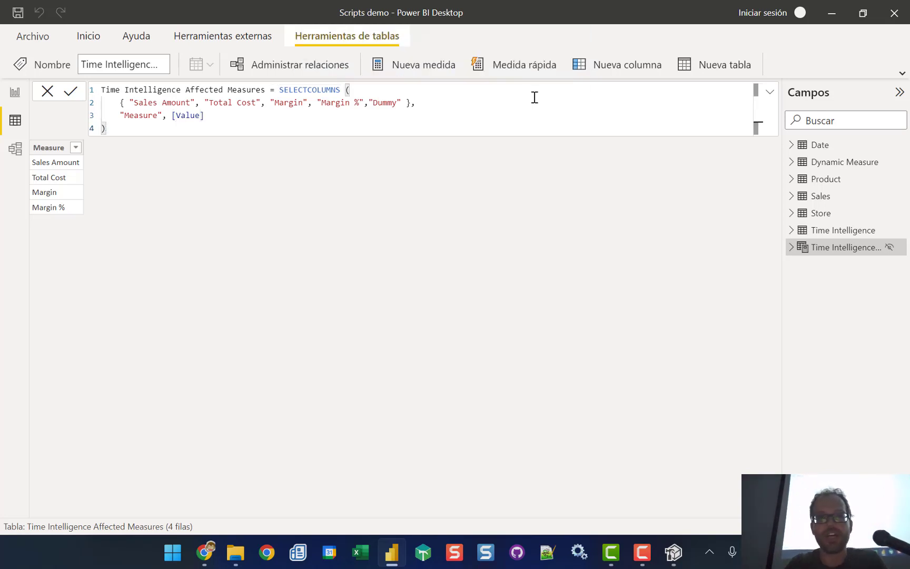
{"action": "key", "text": "Return"}
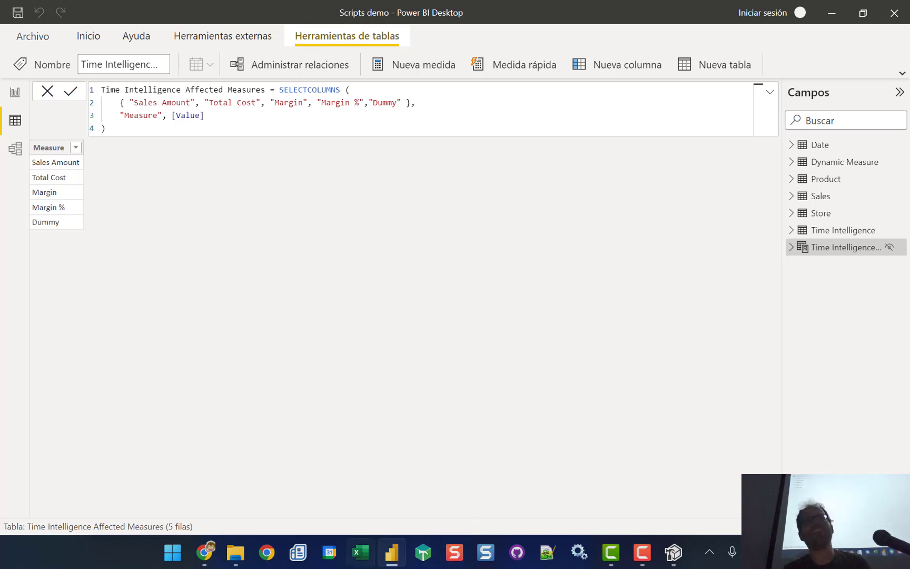
Step: Open Calculation Groups Gallery.pbix from the Chicago User Group presentation folder in File Explorer
{"action": "left_click", "coordinate": [242, 553]}
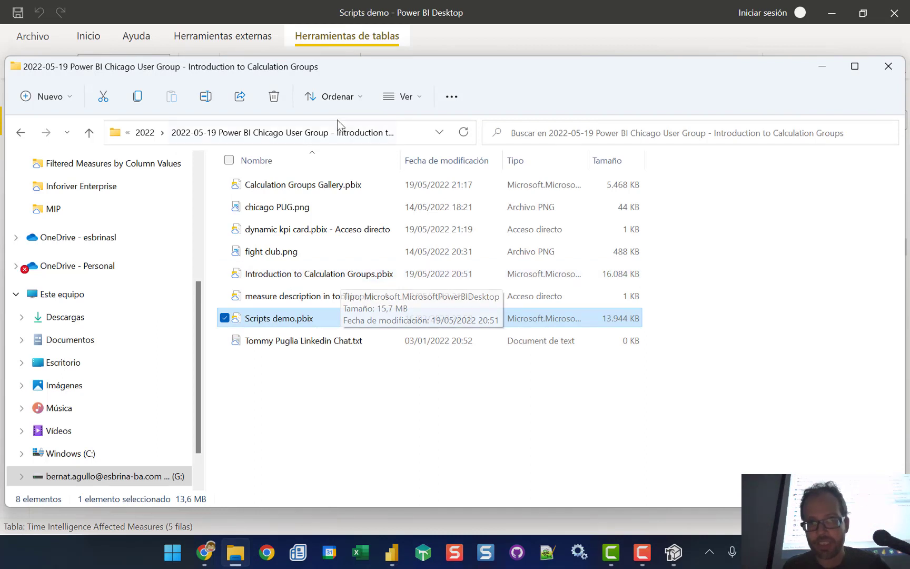
{"action": "left_click", "coordinate": [348, 186]}
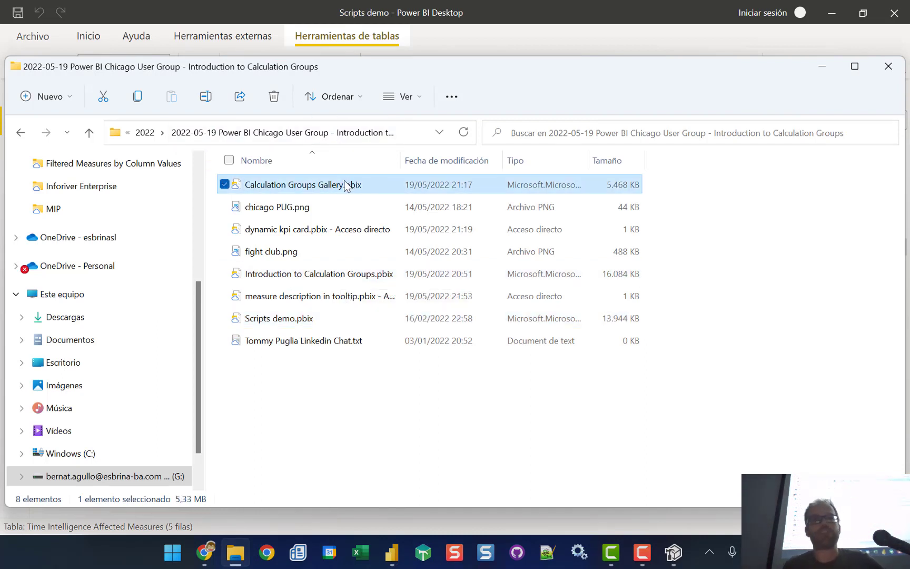
{"action": "double_click", "coordinate": [318, 188]}
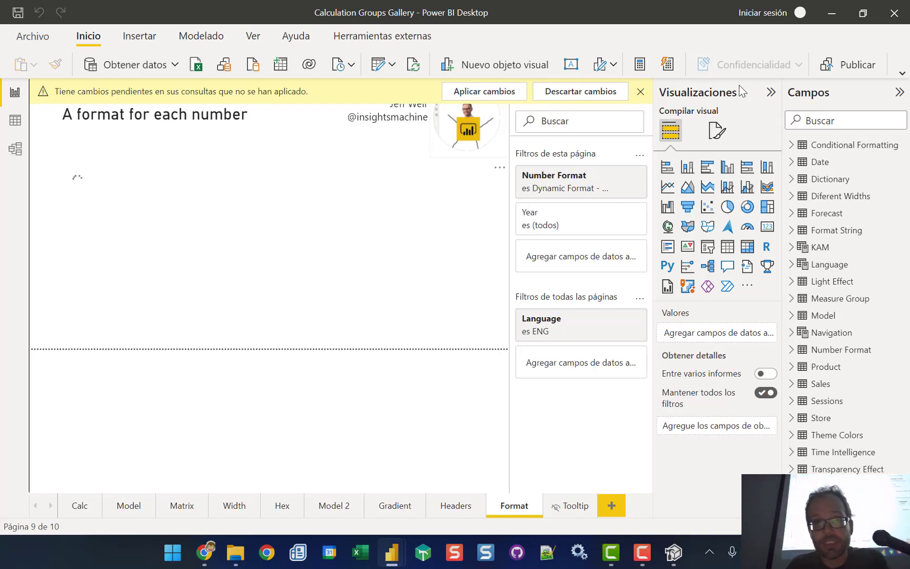
Step: Dismiss the pending changes notice and hide the filters to look through the number formats in the Format page's matrix
{"action": "left_click", "coordinate": [641, 92]}
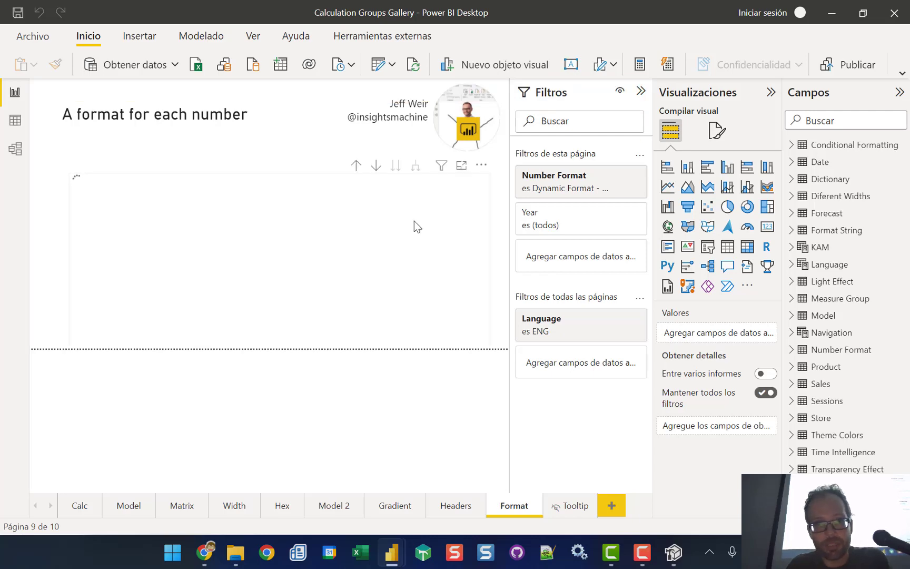
{"action": "left_click", "coordinate": [641, 91]}
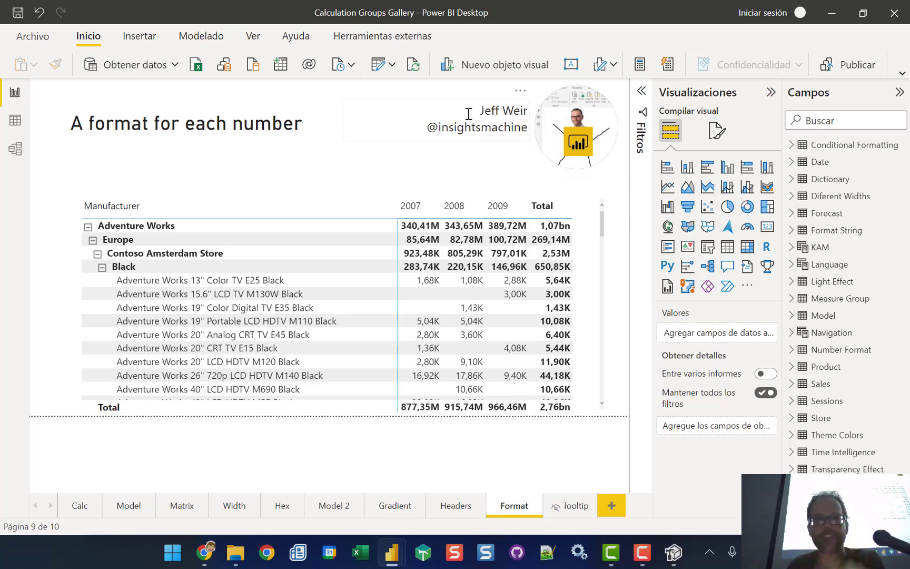
{"action": "scroll", "coordinate": [582, 342], "scroll_direction": "down", "scroll_amount": 5}
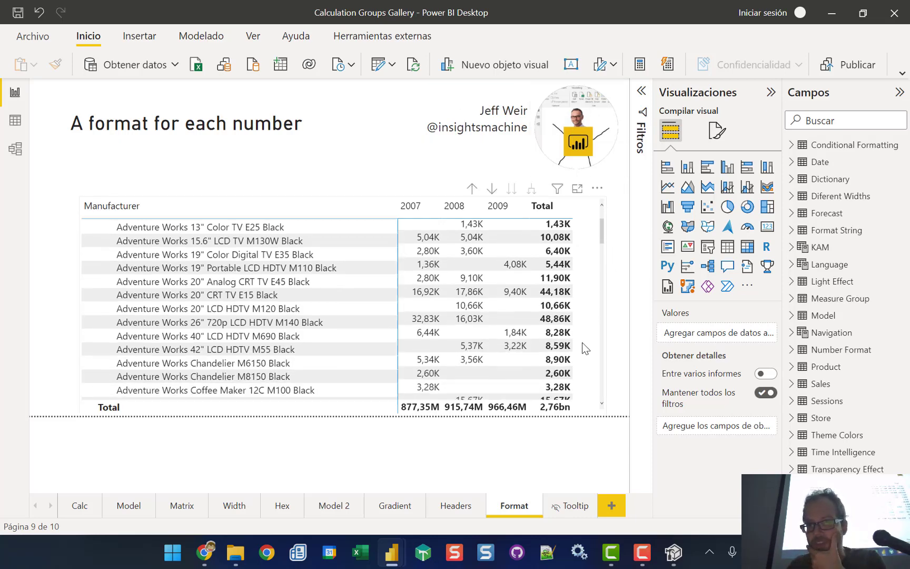
{"action": "scroll", "coordinate": [582, 342], "scroll_direction": "up", "scroll_amount": 5}
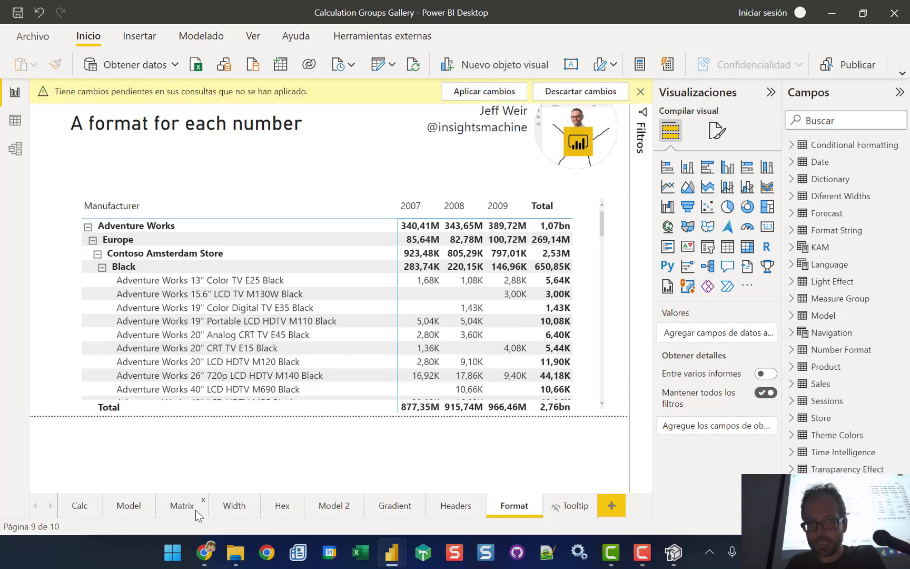
Step: Set the Model page's slicer to By Delivery Date, and on the Model 2 page enable KAM relationships and return them to Disabled
{"action": "left_click", "coordinate": [126, 512]}
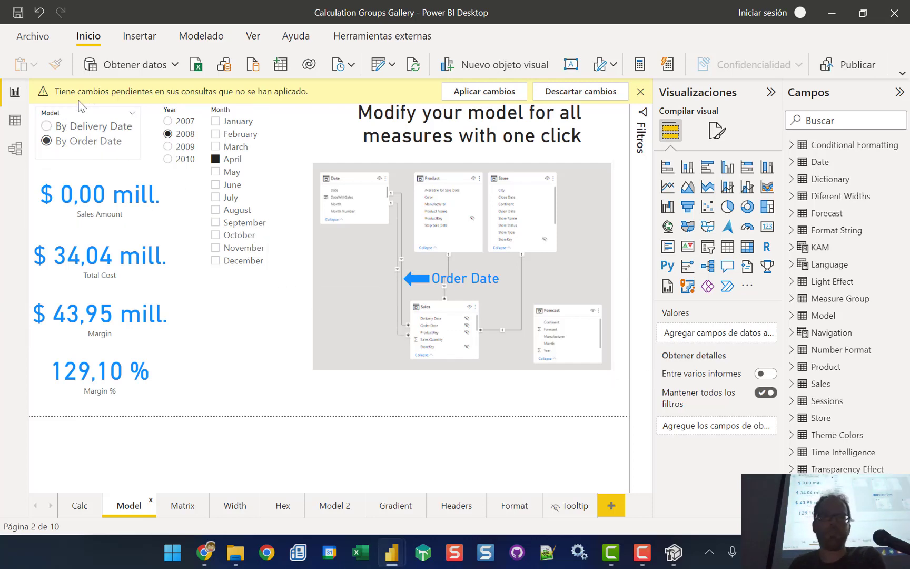
{"action": "left_click", "coordinate": [46, 129]}
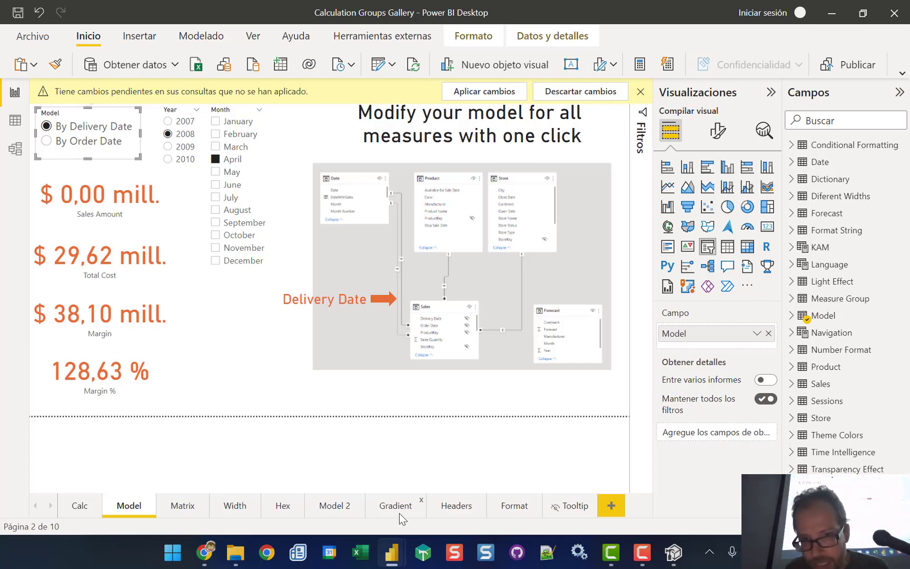
{"action": "left_click", "coordinate": [337, 506]}
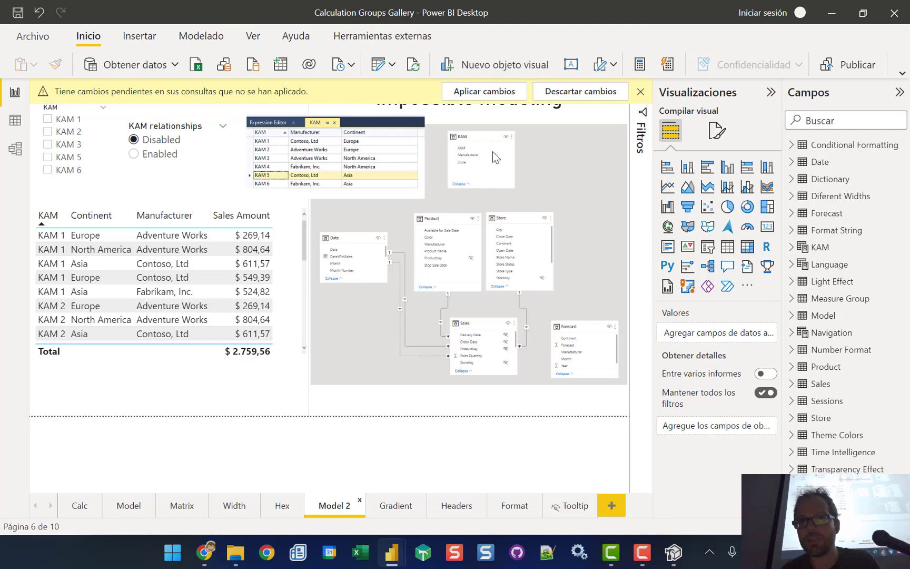
{"action": "left_click", "coordinate": [771, 93]}
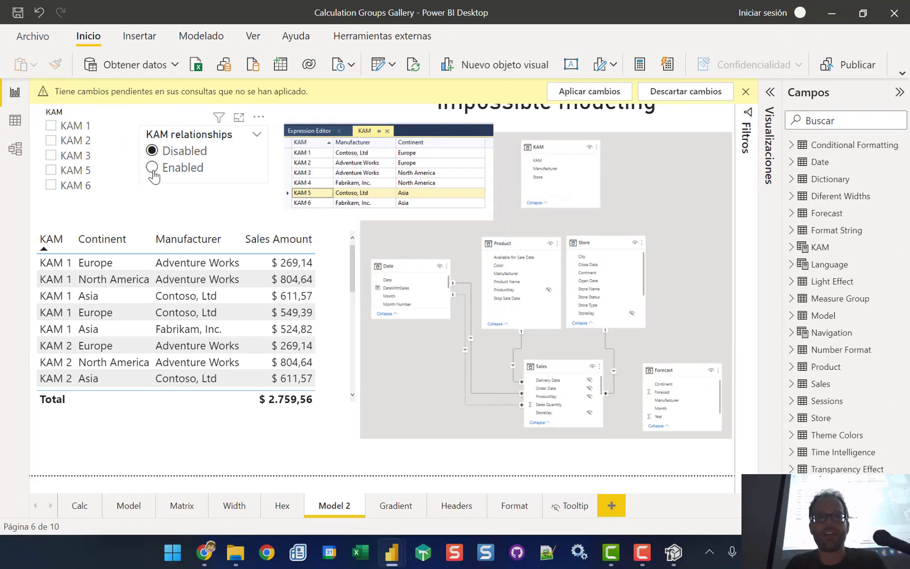
{"action": "left_click", "coordinate": [152, 168]}
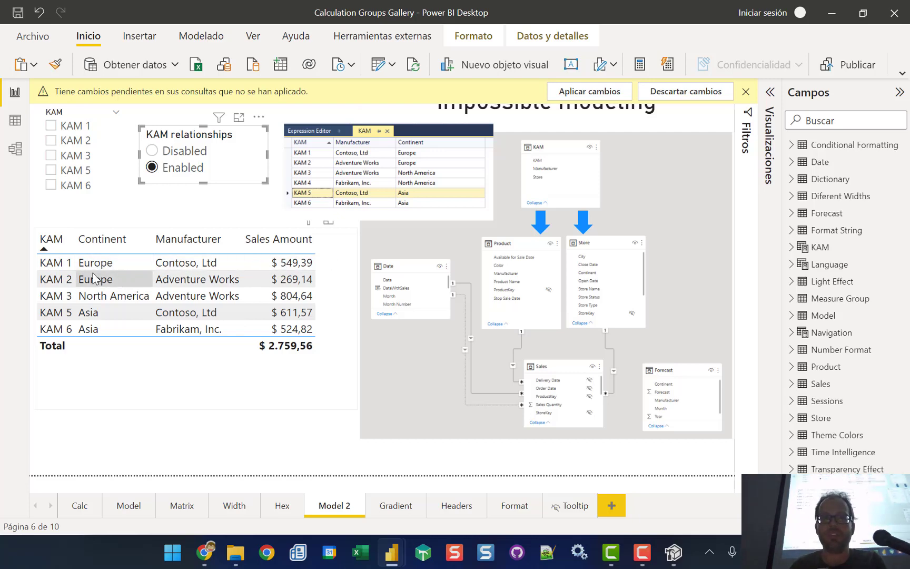
{"action": "left_click", "coordinate": [154, 153]}
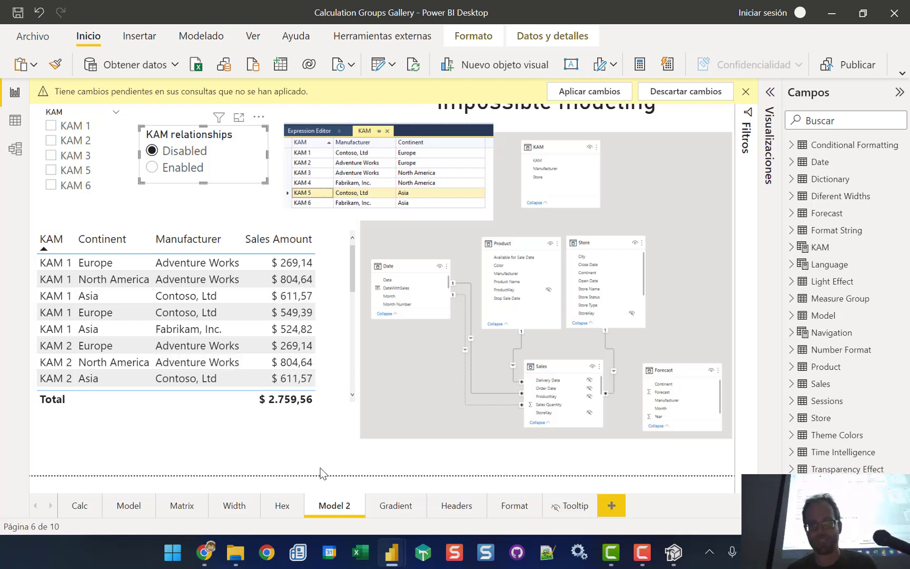
Step: On the Hex page, set the chart colours to 50% transparent and try 40% lighter before settling on 25% darker
{"action": "left_click", "coordinate": [283, 511]}
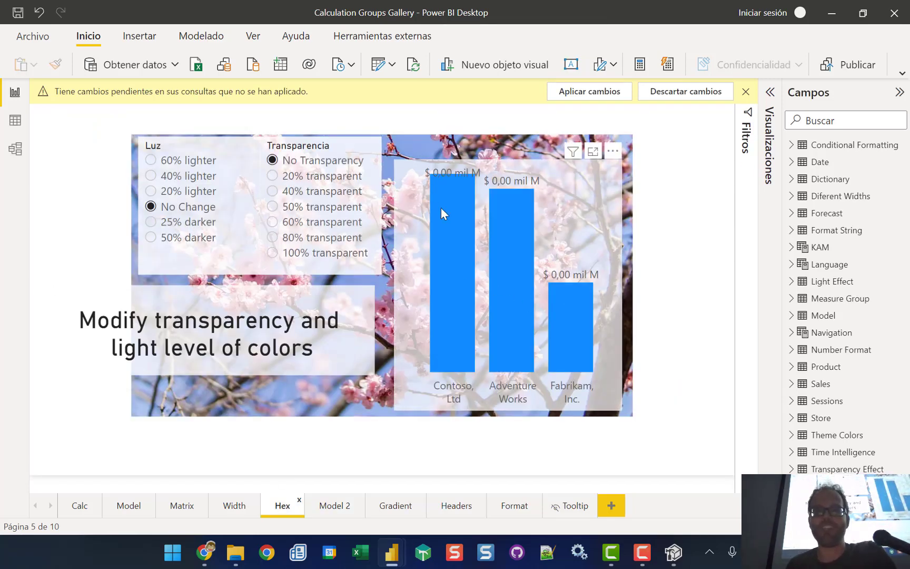
{"action": "left_click", "coordinate": [295, 192]}
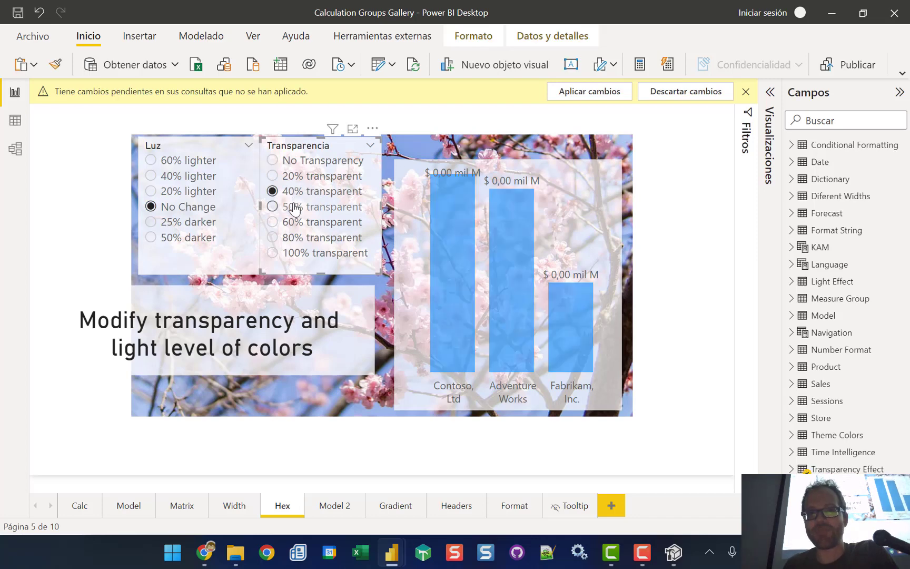
{"action": "left_click", "coordinate": [295, 207]}
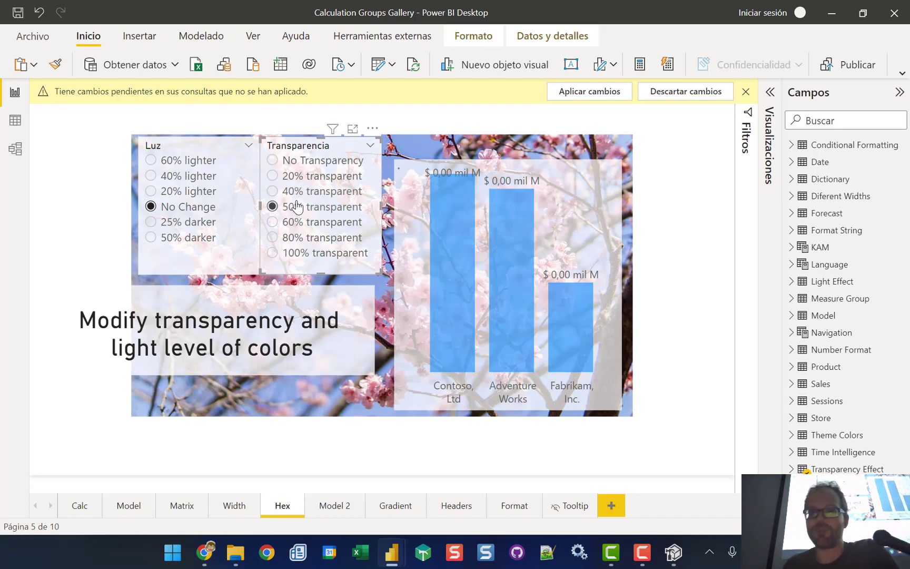
{"action": "left_click", "coordinate": [150, 176]}
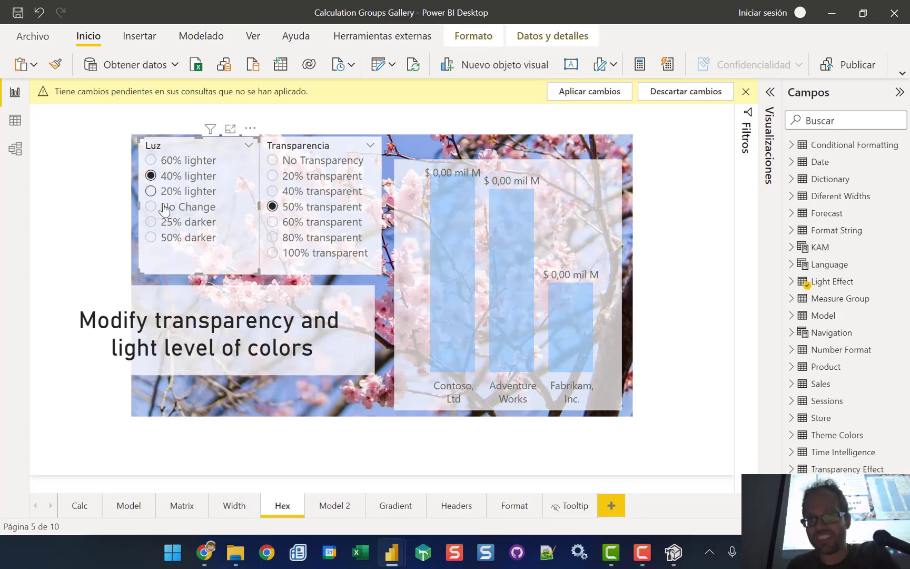
{"action": "left_click", "coordinate": [151, 222]}
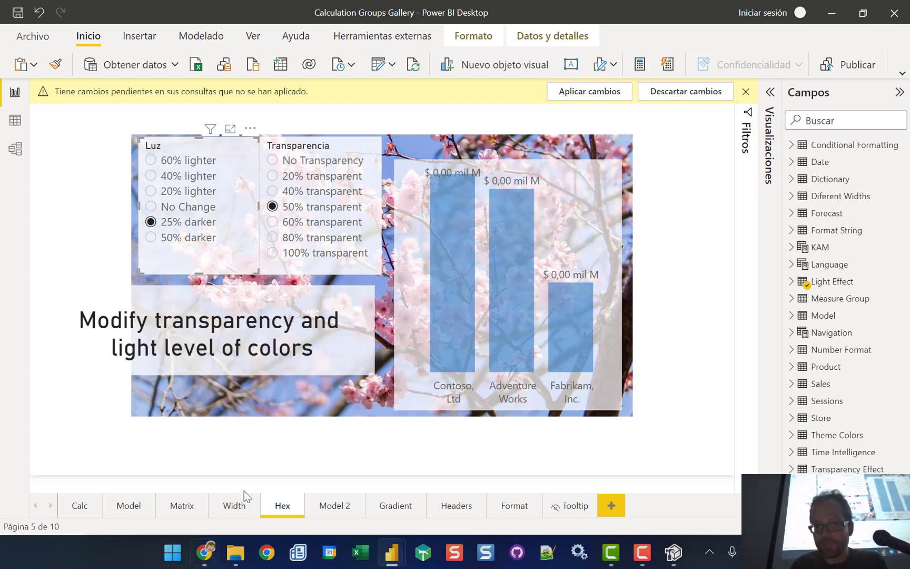
Step: View the two-row header example on the Headers page and set the column width to auto on the Width page
{"action": "left_click", "coordinate": [449, 510]}
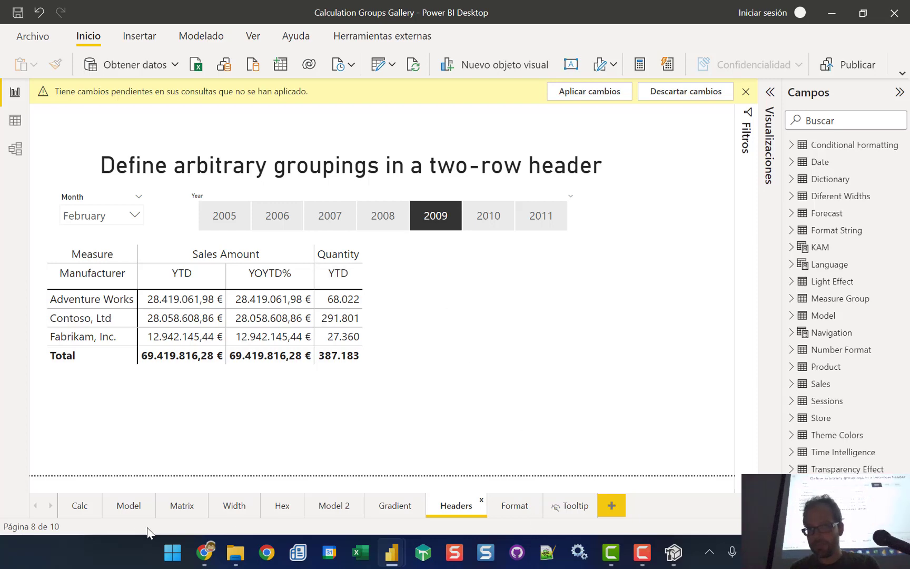
{"action": "left_click", "coordinate": [235, 506]}
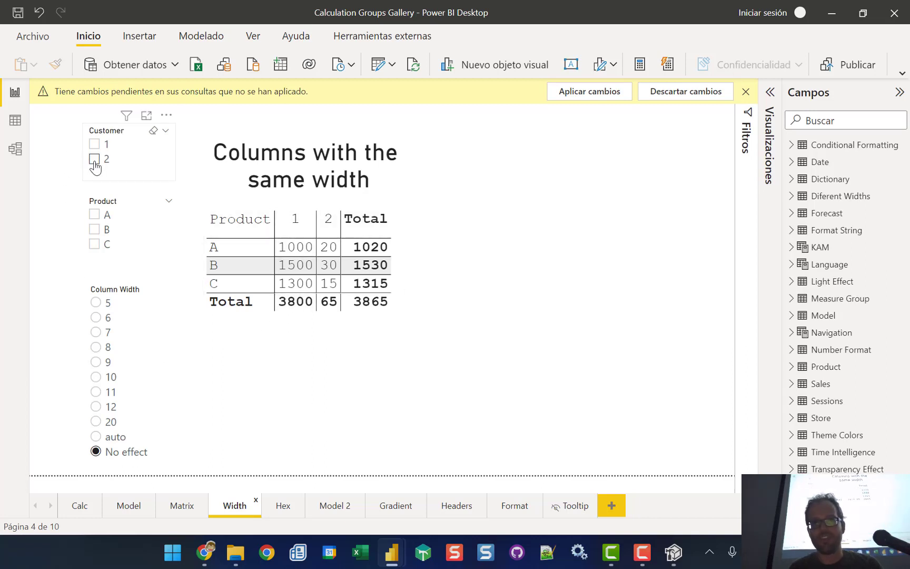
{"action": "left_click", "coordinate": [100, 442]}
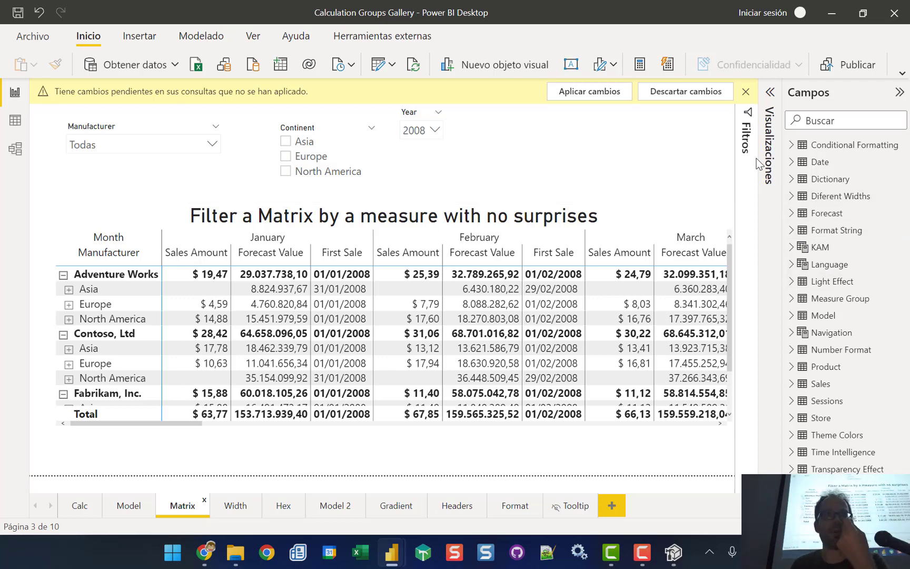
Step: On the Matrix page, show the visualization settings and filters, and select the matrix to inspect its visual-level filters
{"action": "left_click", "coordinate": [770, 92]}
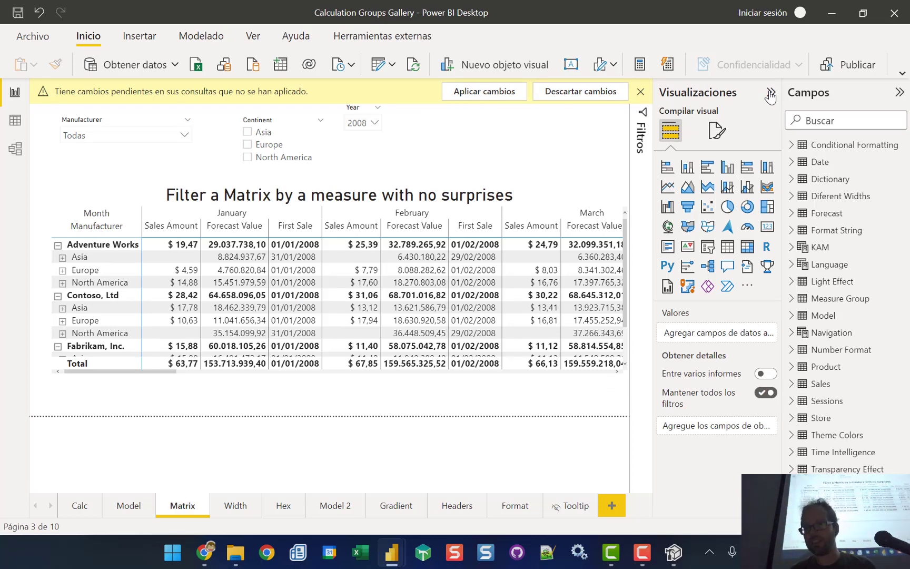
{"action": "left_click", "coordinate": [640, 92]}
{"action": "left_click", "coordinate": [642, 93]}
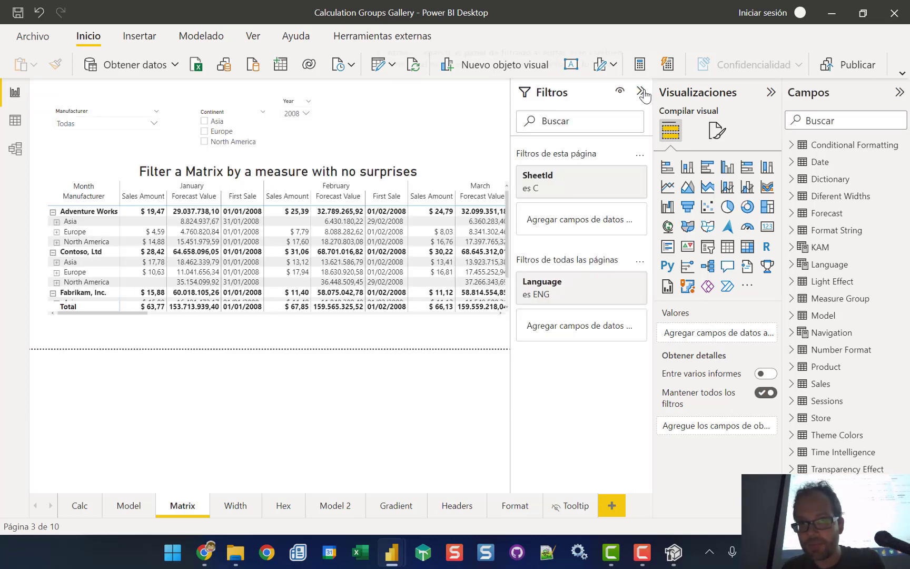
{"action": "left_click", "coordinate": [282, 174]}
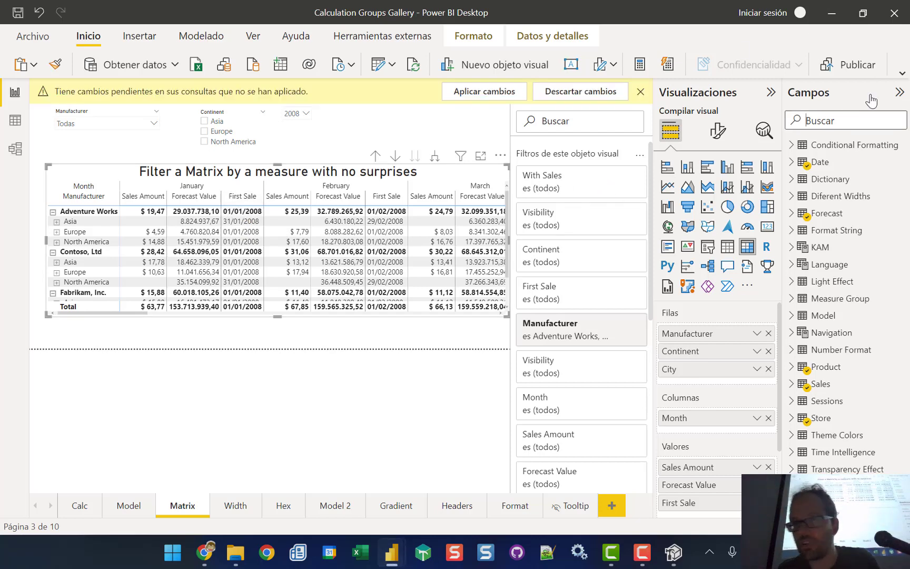
Step: Search the fields for "with" and display the With Sales measure's DAX formula in enlarged text
{"action": "type", "text": "with"}
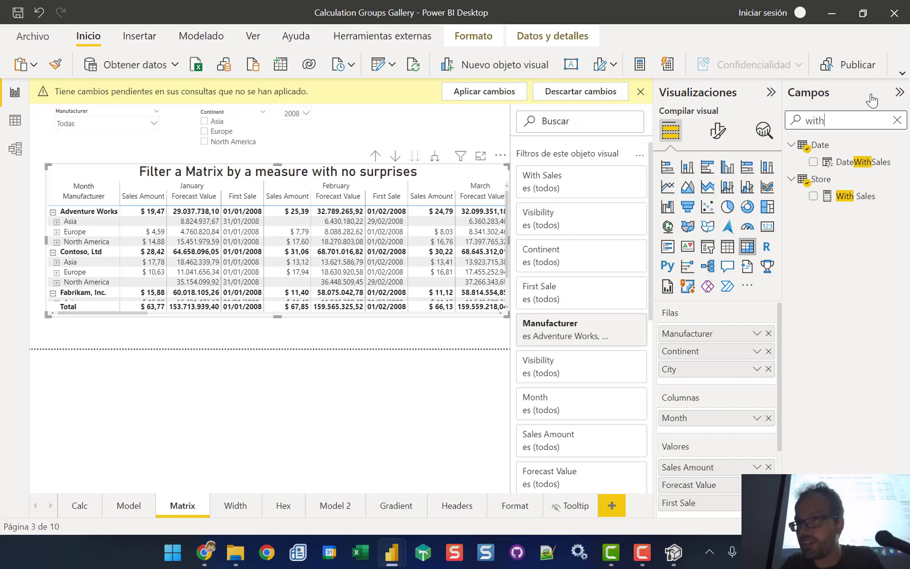
{"action": "left_click", "coordinate": [865, 201]}
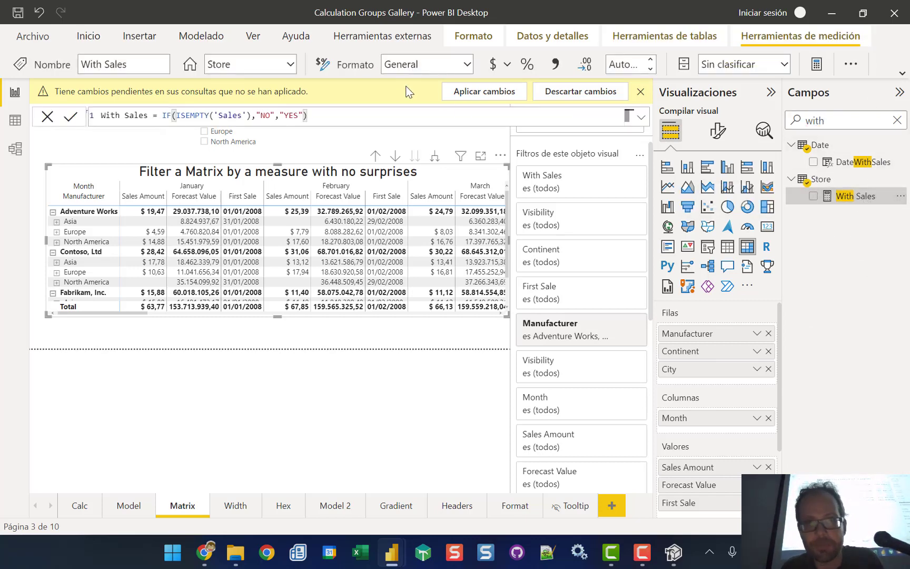
{"action": "scroll", "coordinate": [407, 91], "scroll_direction": "up", "scroll_amount": 1}
{"action": "scroll", "coordinate": [348, 117], "scroll_direction": "up", "scroll_amount": 3}
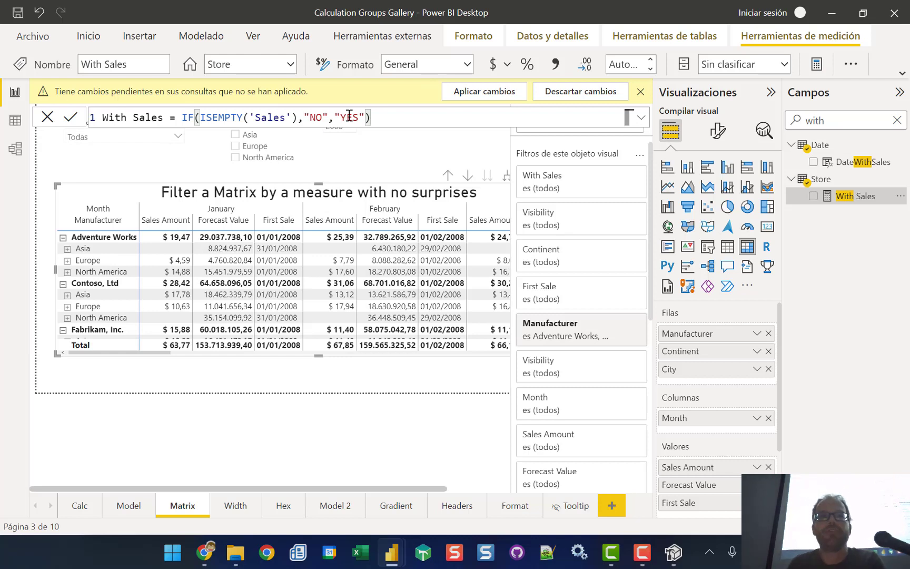
Step: Filter the matrix by the With Sales measure so that it only shows items whose value is YES
{"action": "scroll", "coordinate": [295, 112], "scroll_direction": "up", "scroll_amount": 2}
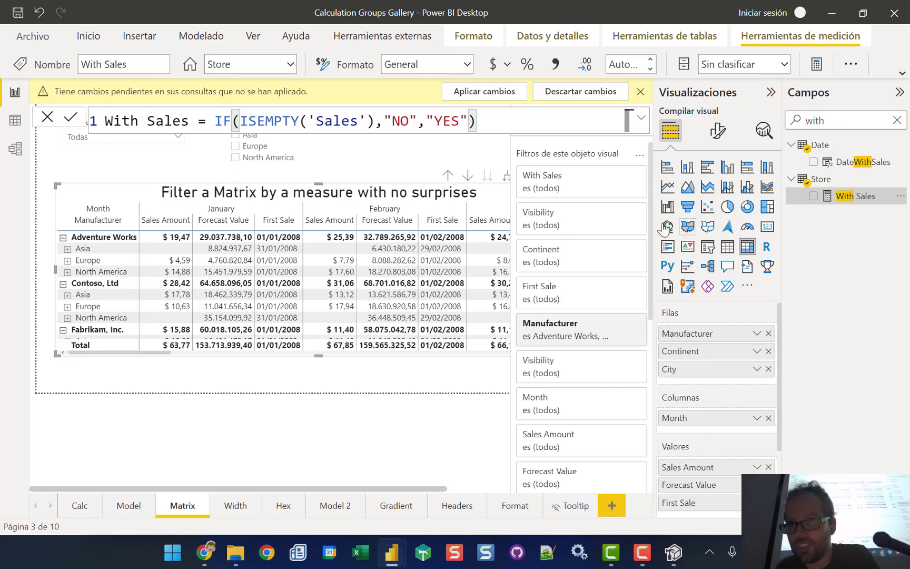
{"action": "left_click", "coordinate": [602, 180]}
{"action": "left_click", "coordinate": [603, 177]}
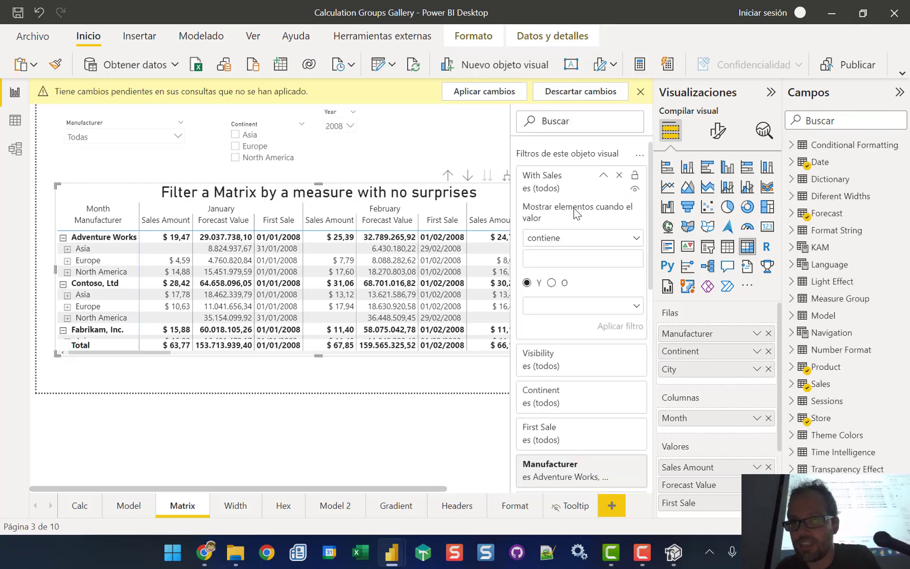
{"action": "left_click", "coordinate": [552, 240]}
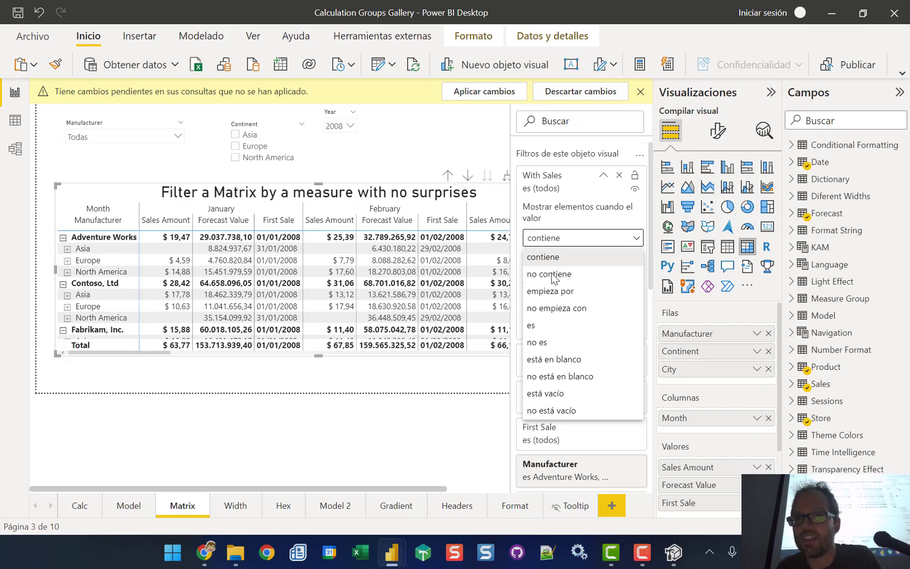
{"action": "left_click", "coordinate": [552, 328]}
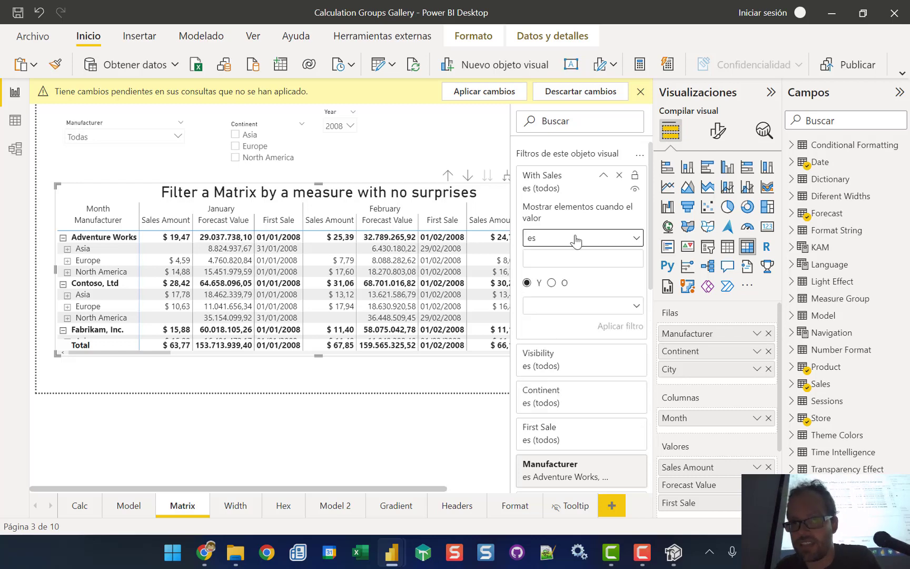
{"action": "left_click", "coordinate": [558, 254]}
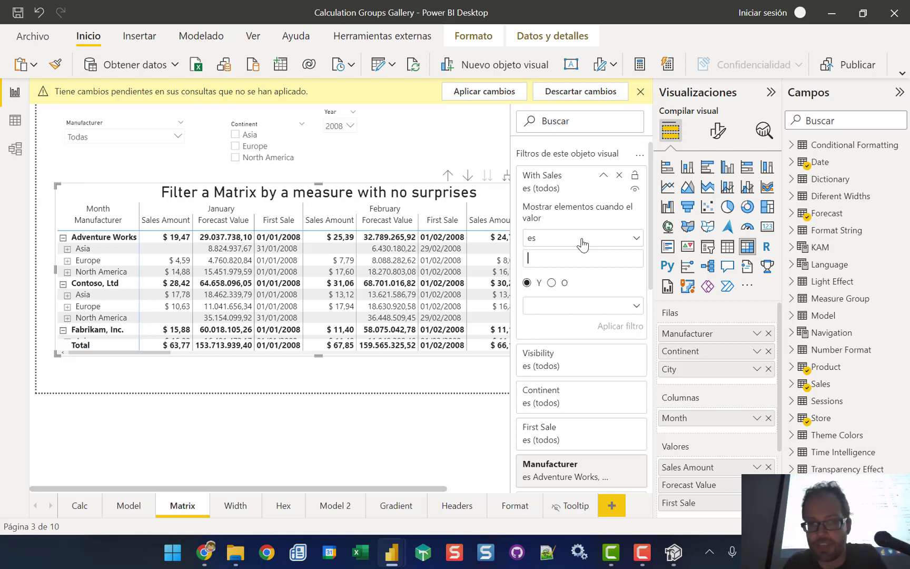
{"action": "type", "text": "YES"}
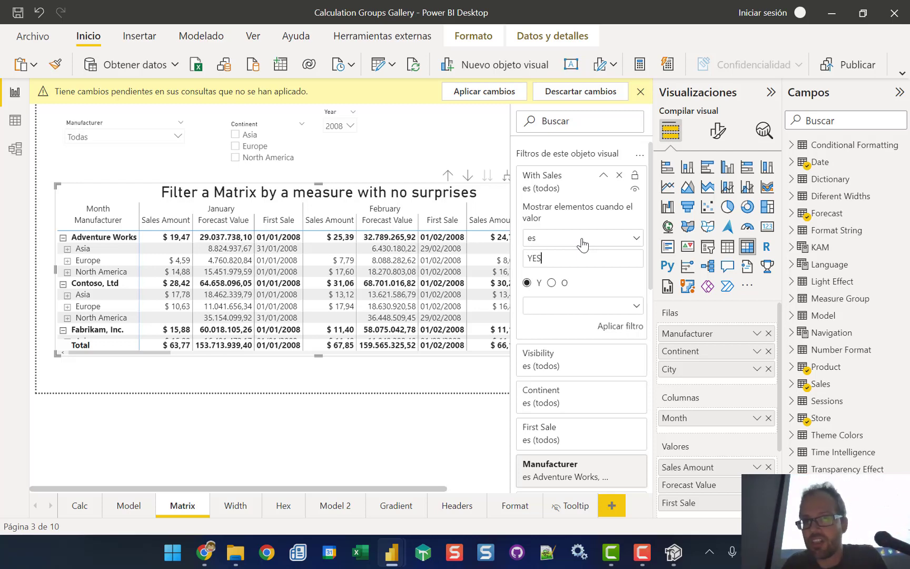
{"action": "scroll", "coordinate": [442, 287], "scroll_direction": "right", "scroll_amount": 2}
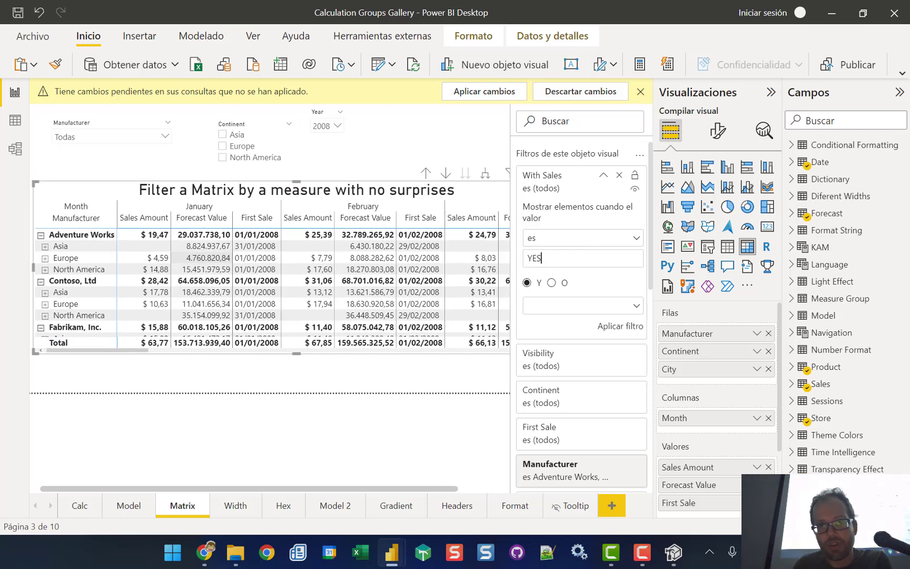
{"action": "left_click", "coordinate": [615, 327]}
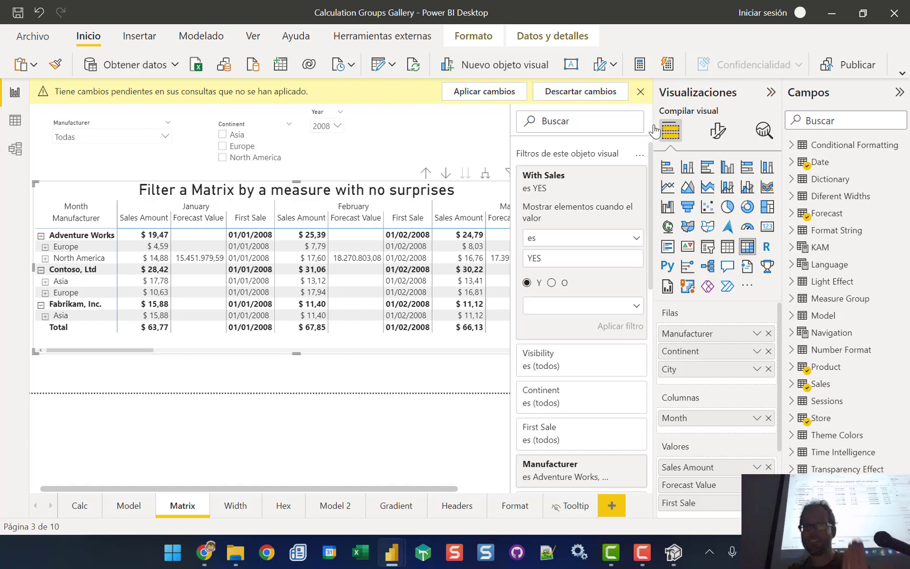
Step: Clear the matrix's With Sales filter and set its Visibility filter to Only with sales
{"action": "left_click", "coordinate": [620, 190]}
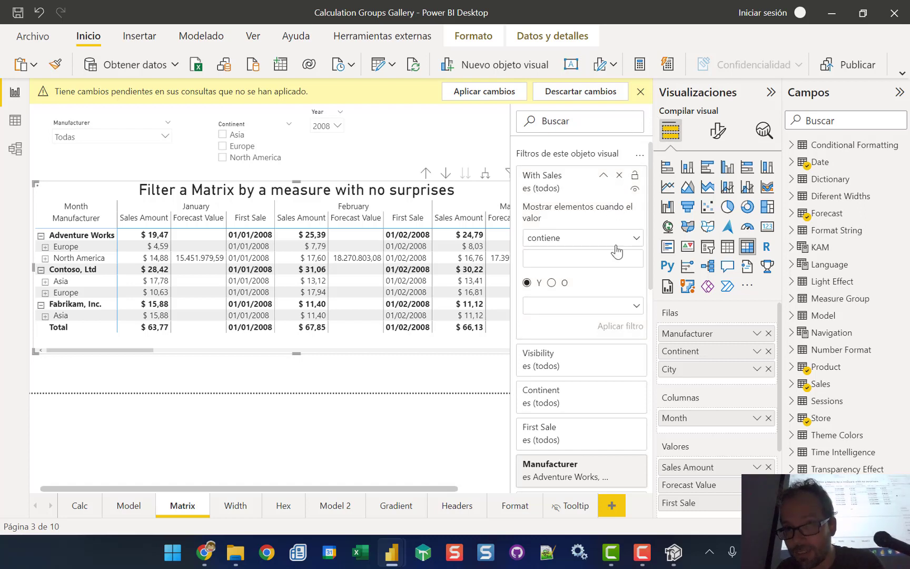
{"action": "left_click", "coordinate": [604, 356]}
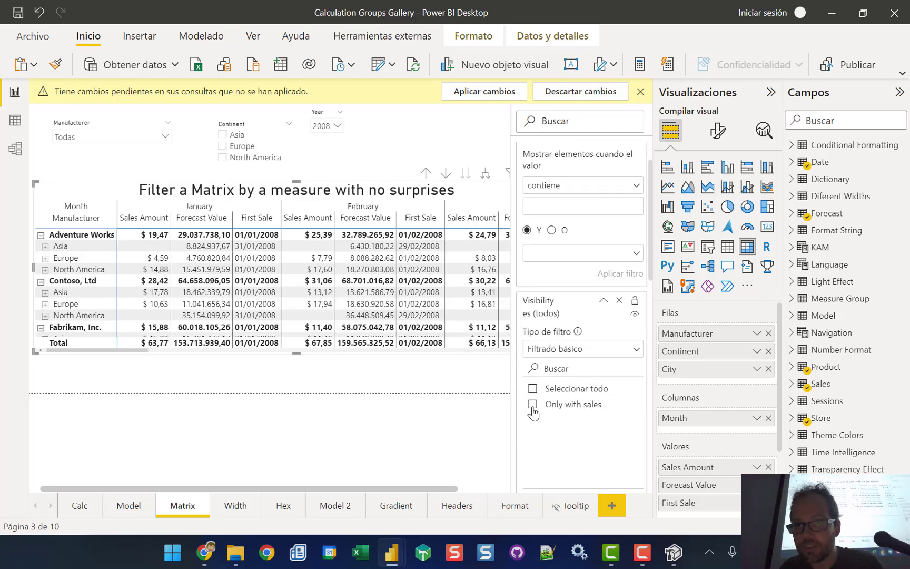
{"action": "left_click", "coordinate": [533, 406]}
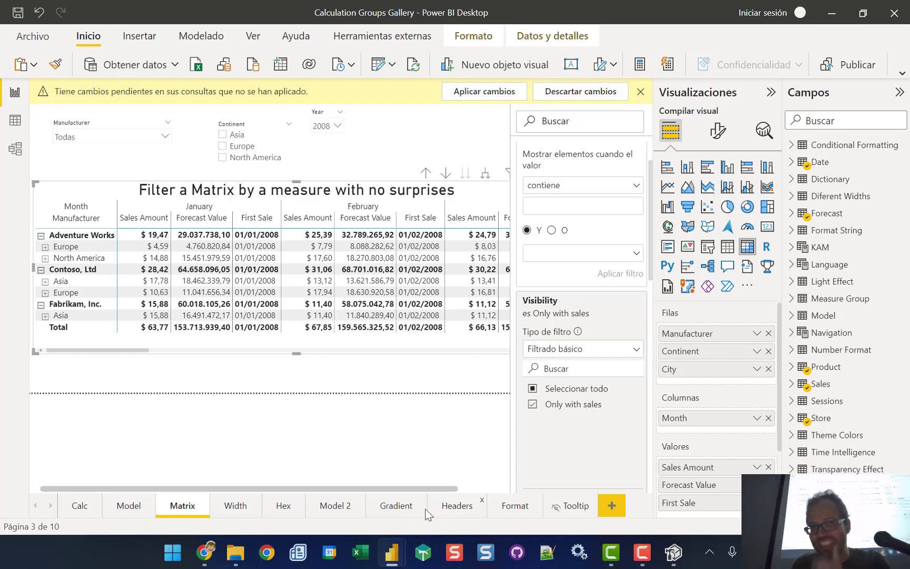
Step: Show the Gradient page with the pending-changes notice dismissed and the filters pane collapsed
{"action": "left_click", "coordinate": [396, 506]}
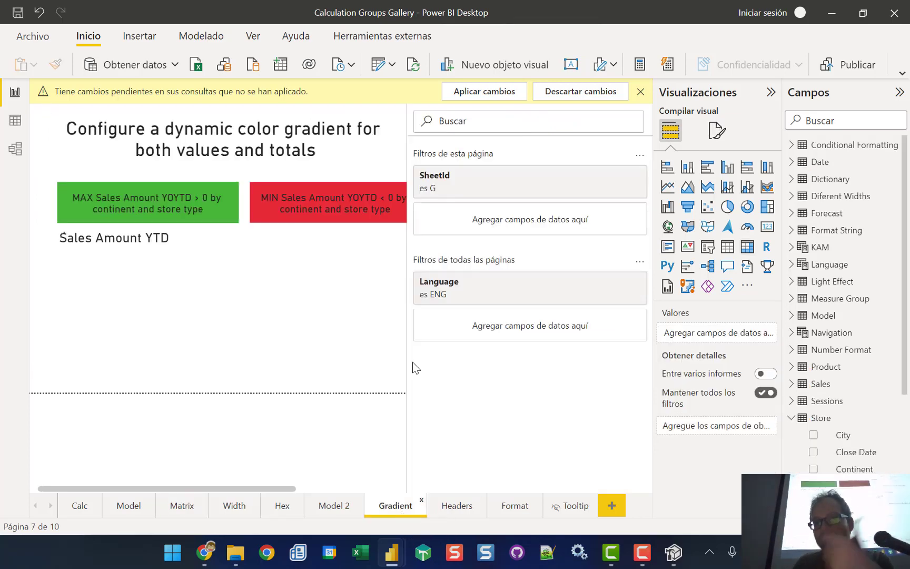
{"action": "left_click", "coordinate": [640, 92]}
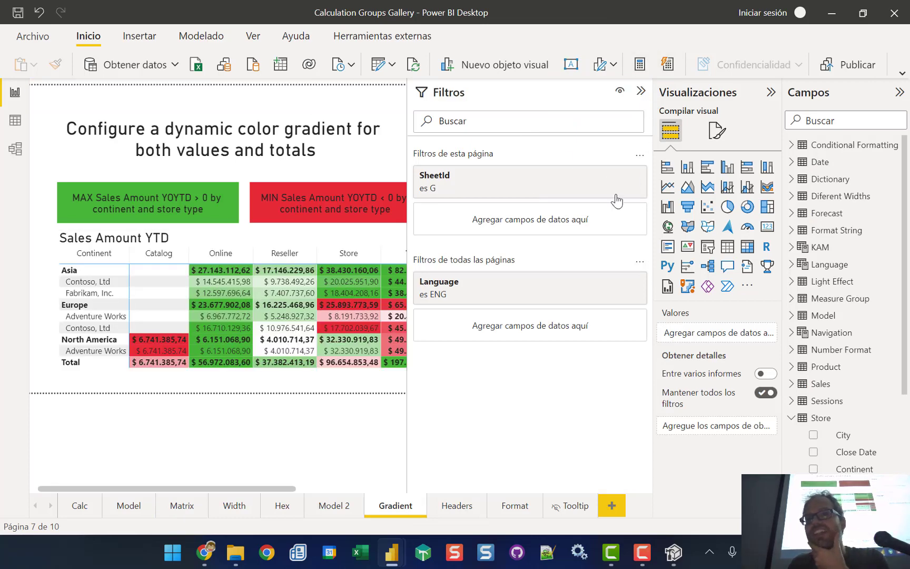
{"action": "left_click", "coordinate": [643, 96]}
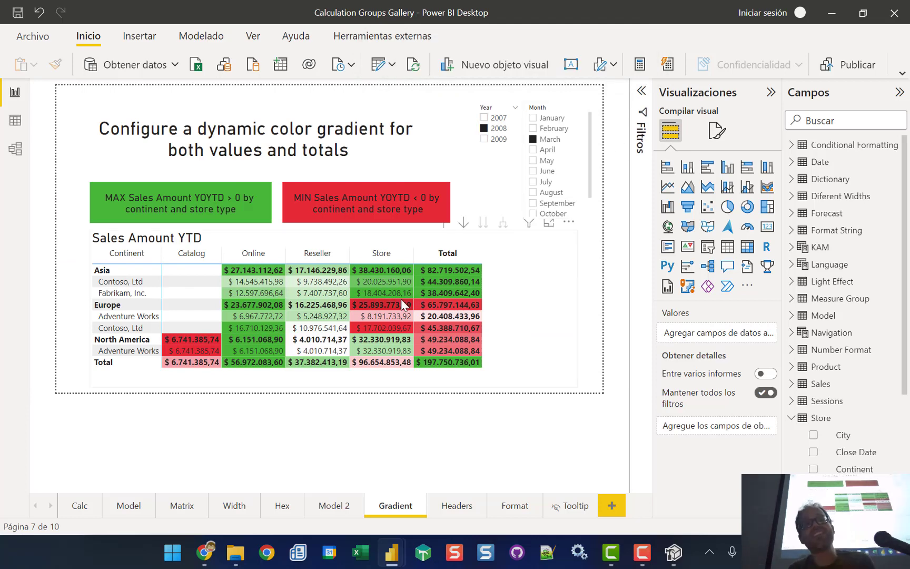
Step: Inspect the year-over-year YTD tooltips on Store, Reseller and Catalog cells of the Sales Amount YTD matrix
{"action": "mouse_move", "coordinate": [421, 288]}
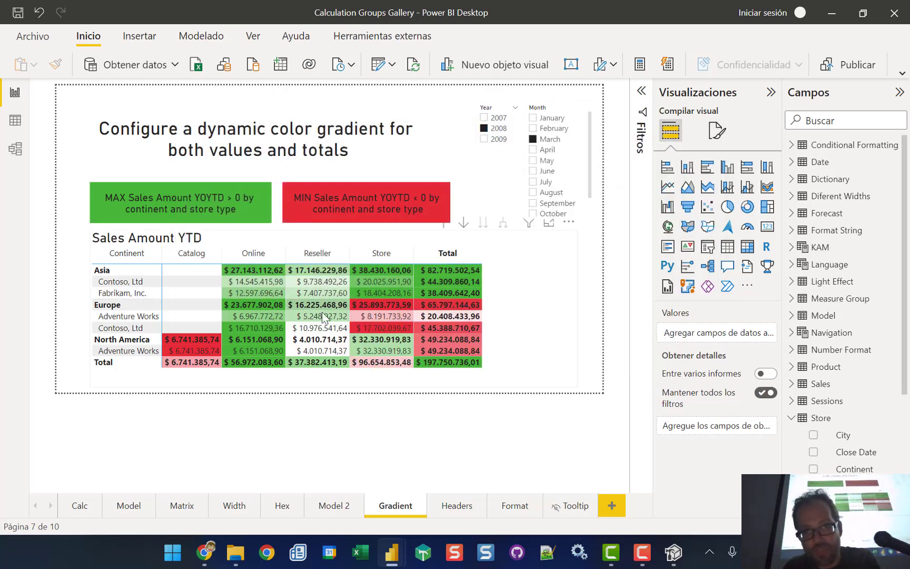
{"action": "mouse_move", "coordinate": [385, 288]}
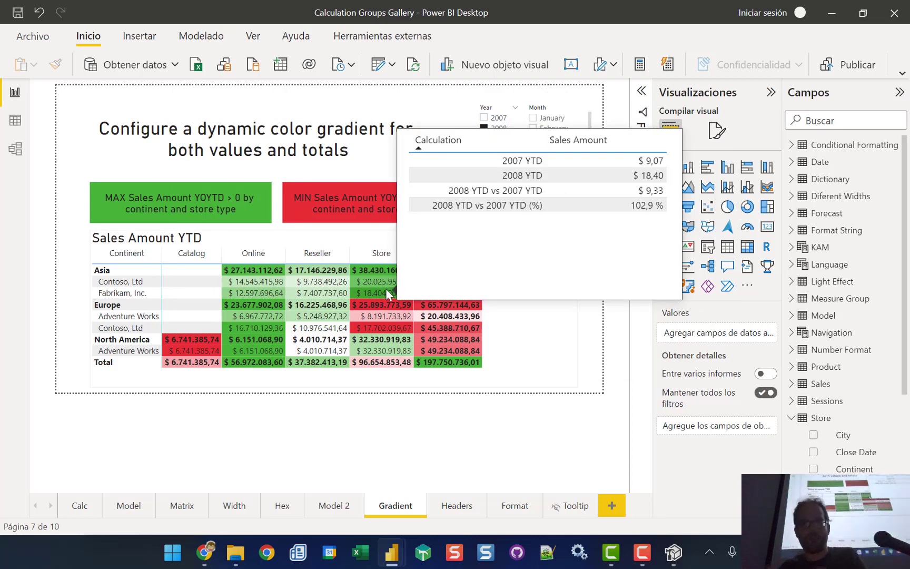
{"action": "mouse_move", "coordinate": [324, 300]}
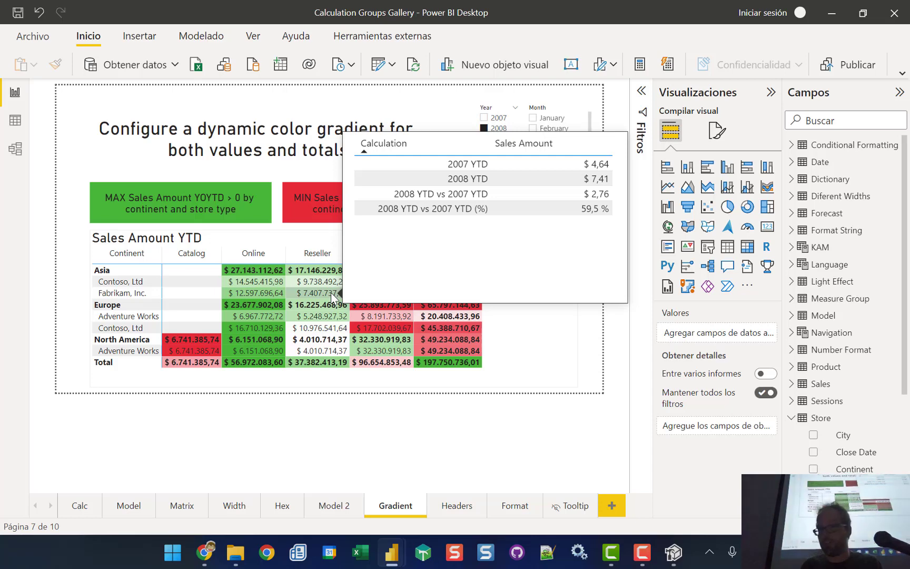
{"action": "mouse_move", "coordinate": [204, 339]}
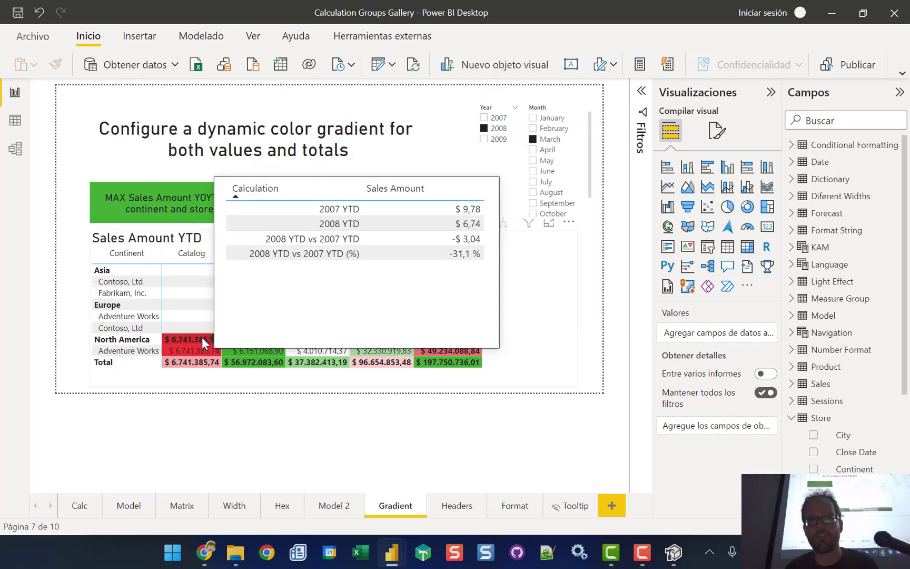
{"action": "mouse_move", "coordinate": [333, 343]}
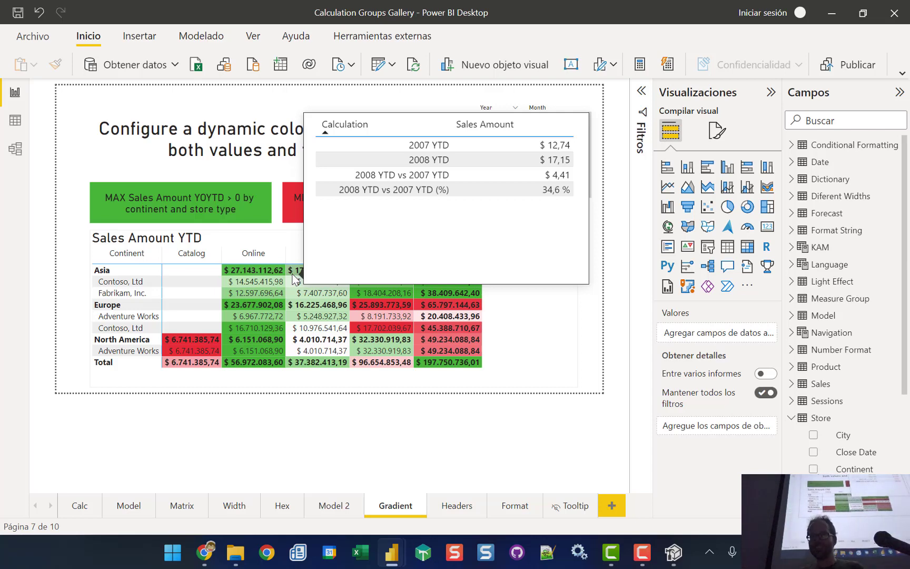
{"action": "left_click", "coordinate": [638, 554]}
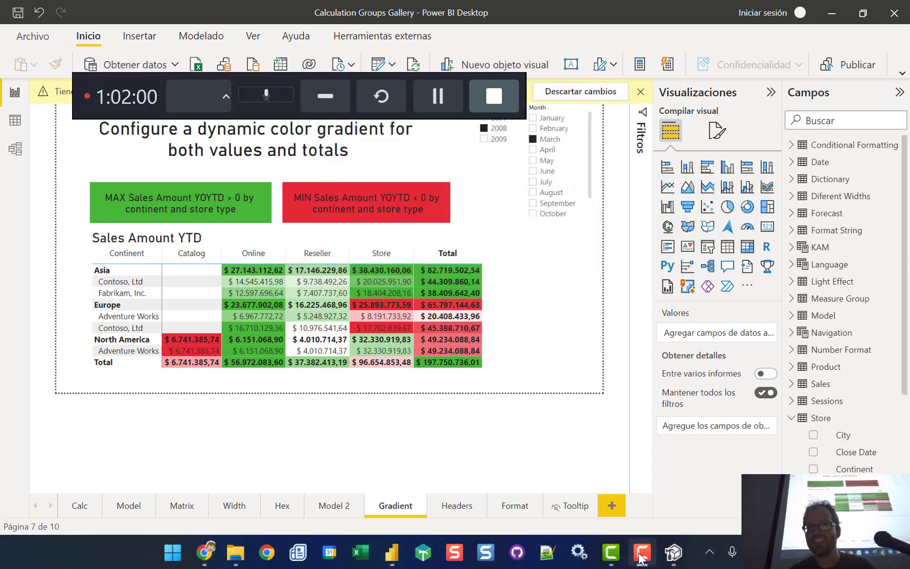